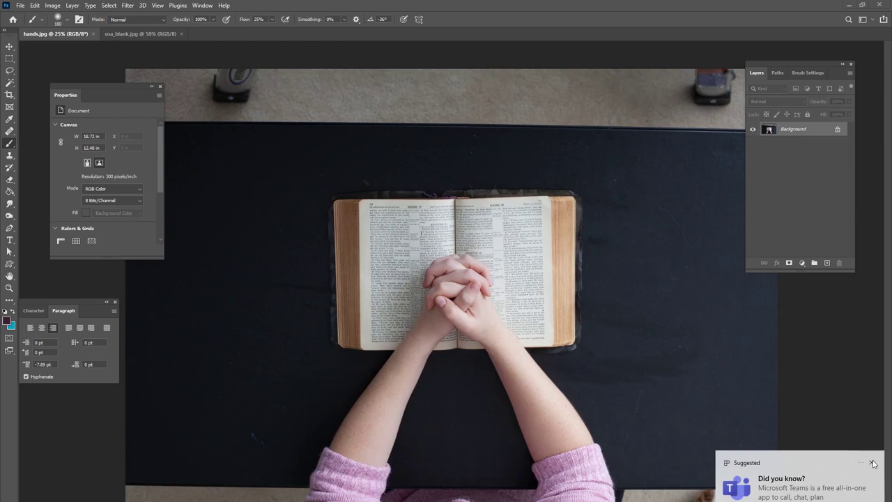
Dismiss the Microsoft Teams suggestion and close the Character and Paragraph panel group to clear the workspace.
left_click(874, 463)
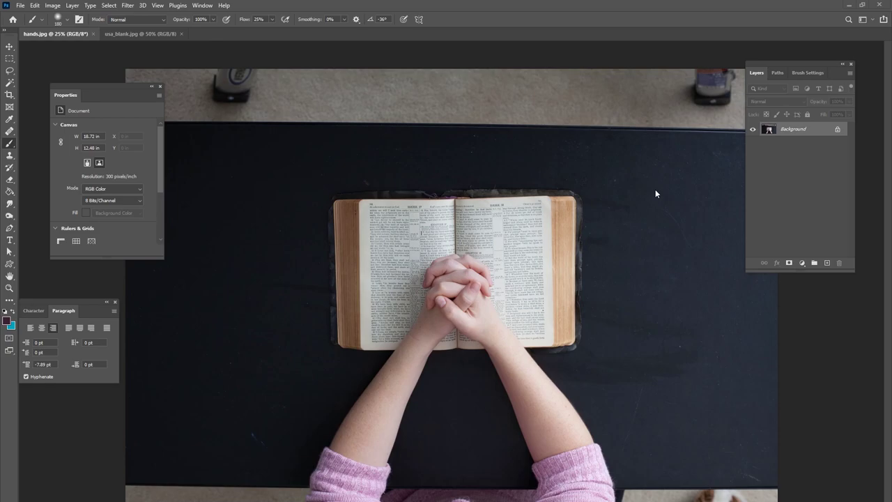
left_click(116, 302)
left_click_drag(130, 87, 129, 87)
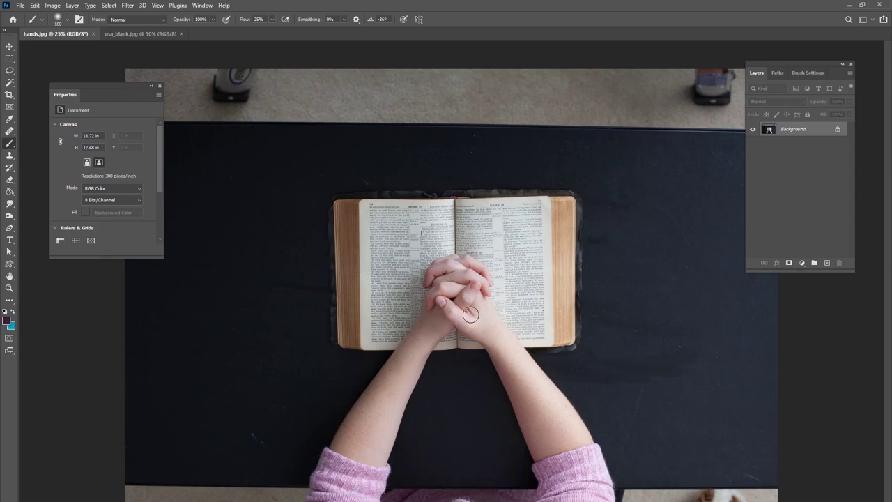
Examine the folded hands and the open Bible in the hands.jpg photo up close with the Move tool active.
left_click(12, 49)
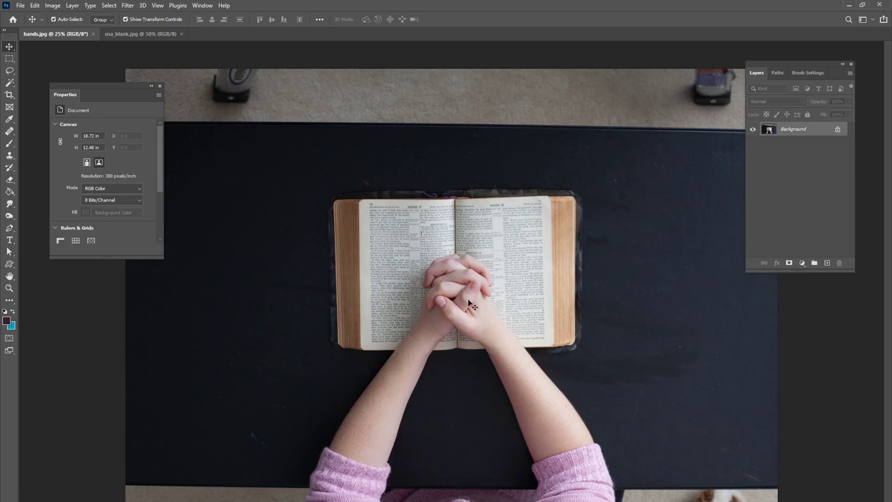
key("ctrl+plus")
key("ctrl+plus")
key("ctrl+plus")
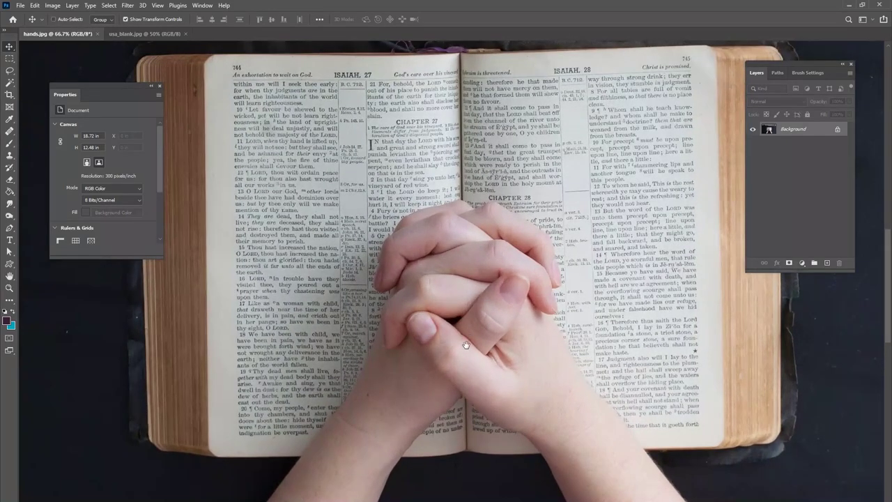
left_click_drag(466, 345, 564, 242)
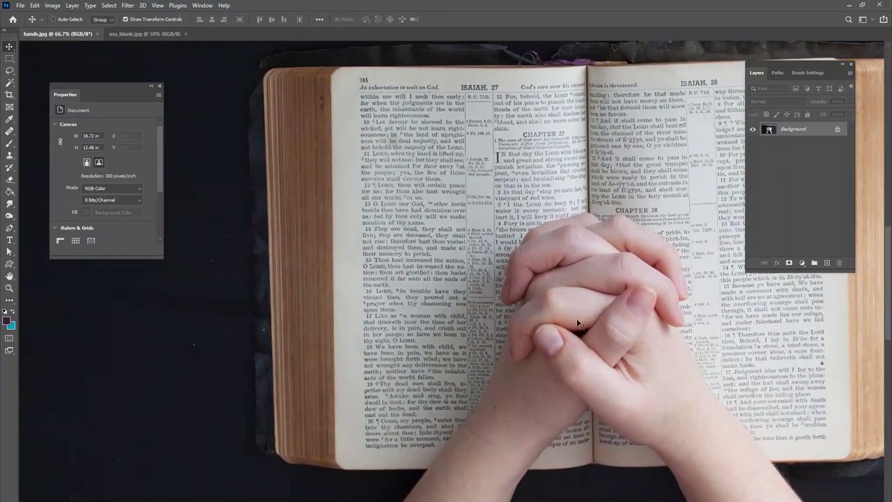
left_click_drag(579, 283, 397, 212)
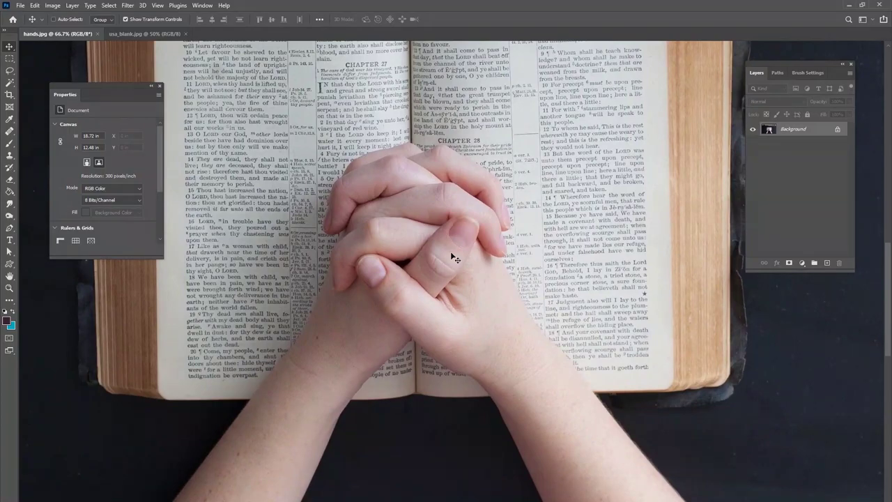
key("ctrl+minus")
key("ctrl+minus")
key("ctrl+minus")
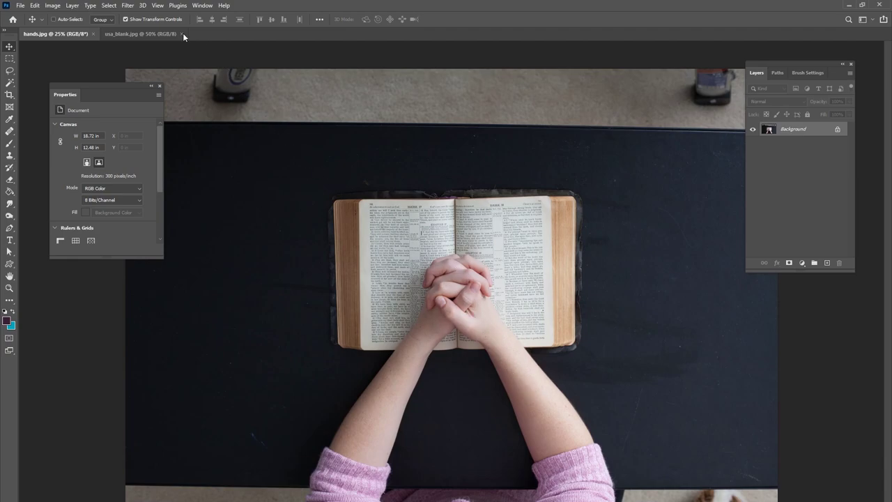
Select the whole blue USA shape in usa_blank.jpg with the Magic Wand tool.
left_click(157, 34)
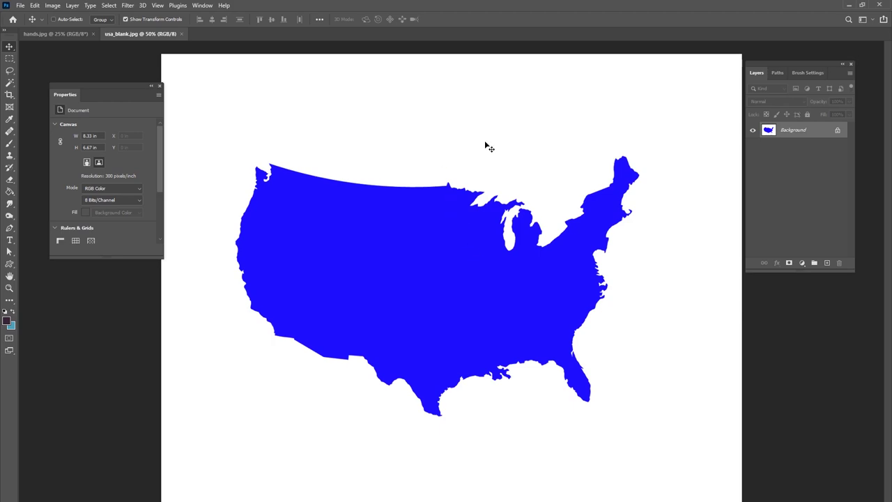
left_click_drag(759, 65, 694, 140)
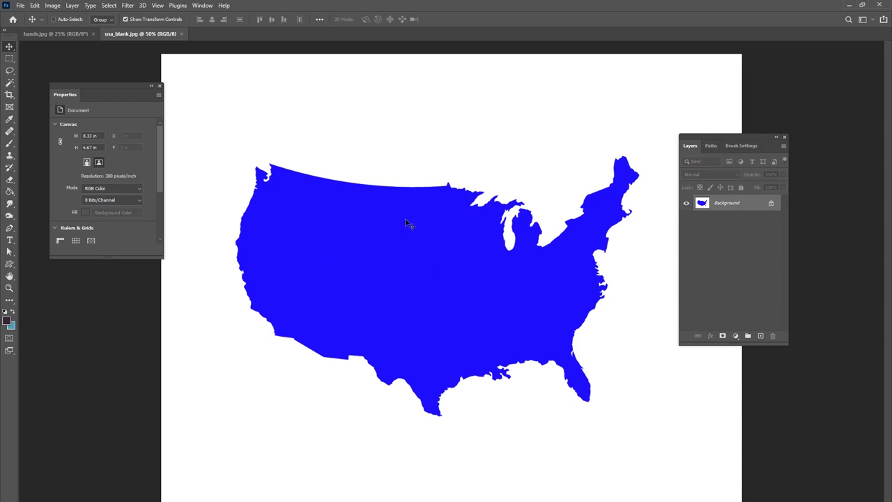
left_click(9, 83)
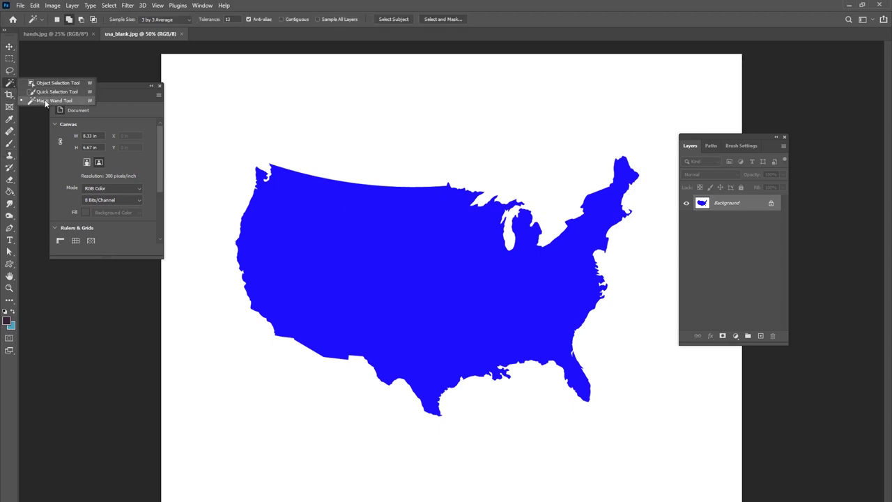
left_click(46, 102)
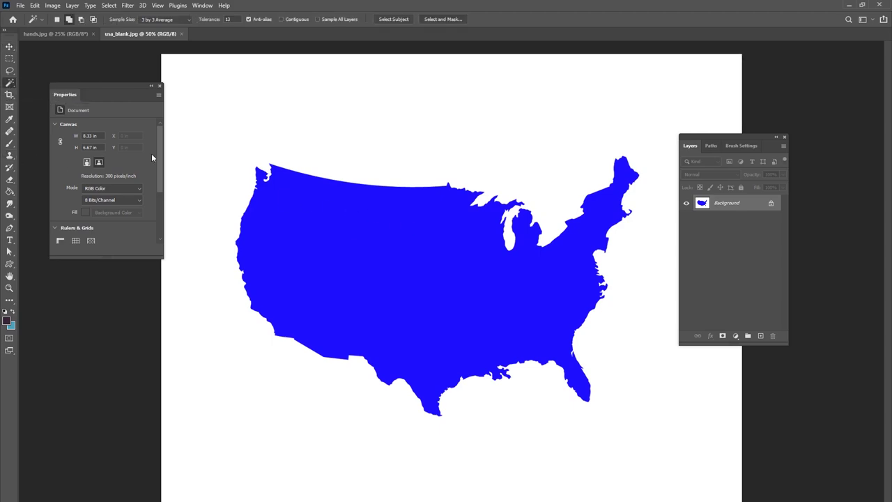
left_click(375, 227)
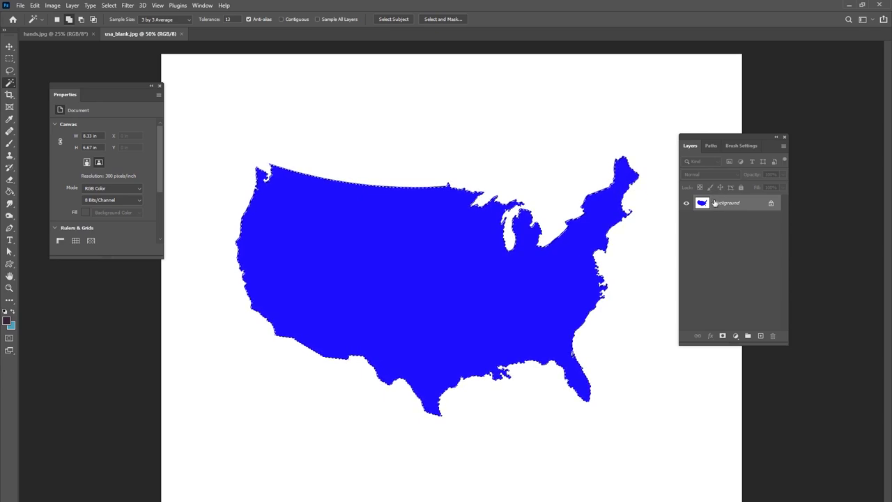
Copy the selected USA shape to its own layer and hide the Background layer.
key("ctrl+j")
key("v")
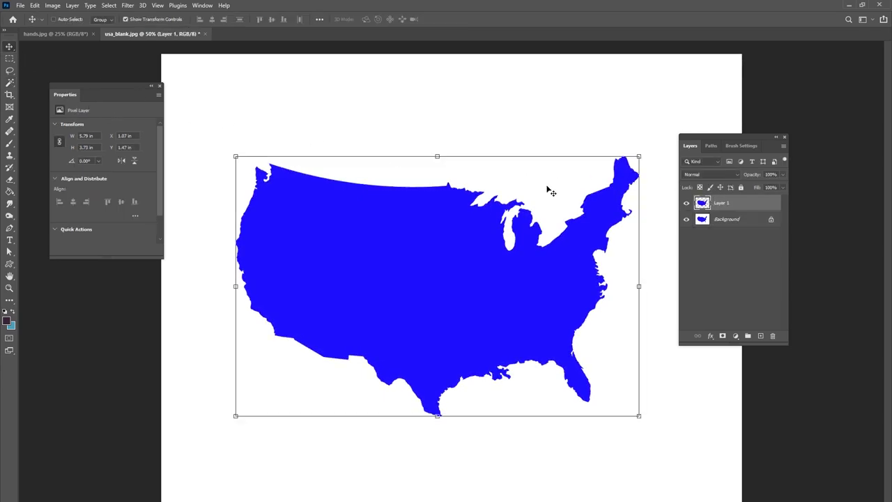
left_click(686, 218)
mouse_move(575, 242)
left_mouse_down()
mouse_move(628, 174)
mouse_move(628, 304)
mouse_move(588, 209)
mouse_move(569, 230)
left_mouse_up()
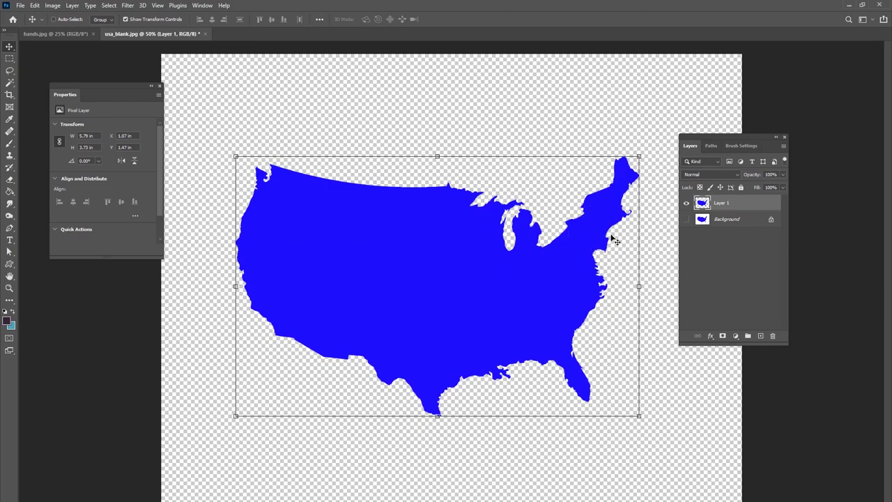
Load the USA layer's outline as a selection and convert it into a work path.
left_click_drag(718, 137, 679, 104)
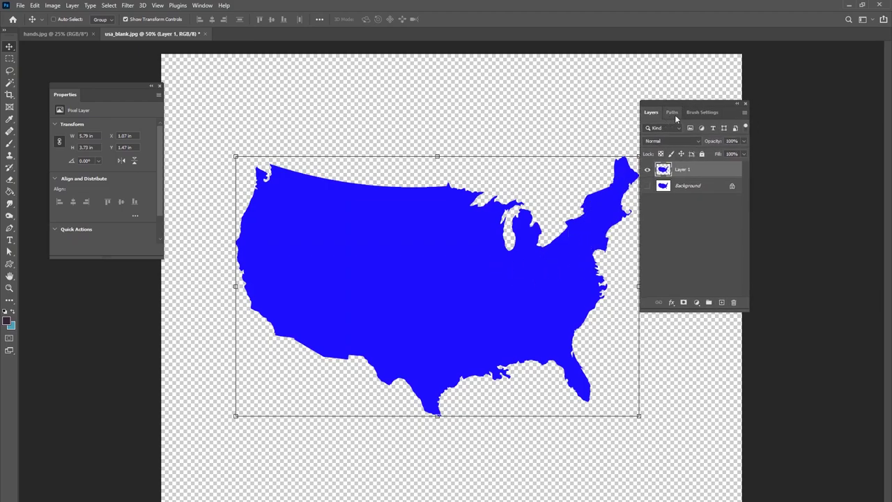
left_click(672, 112)
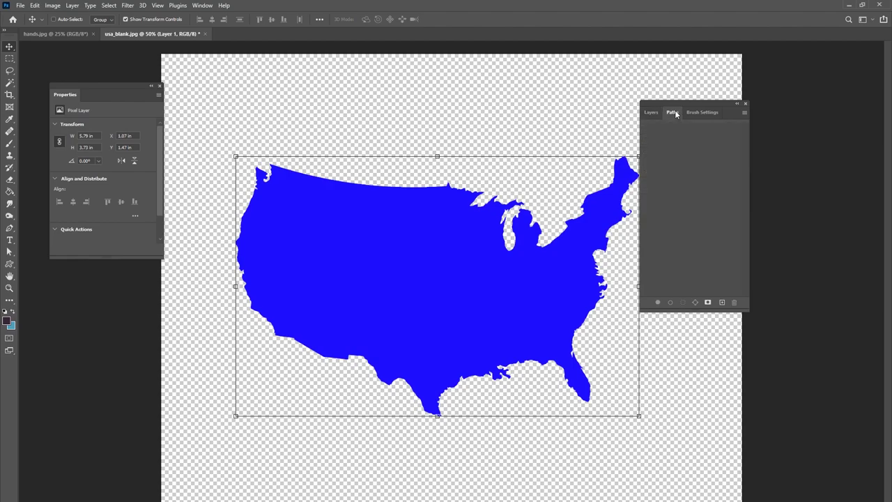
left_click_drag(671, 106, 667, 95)
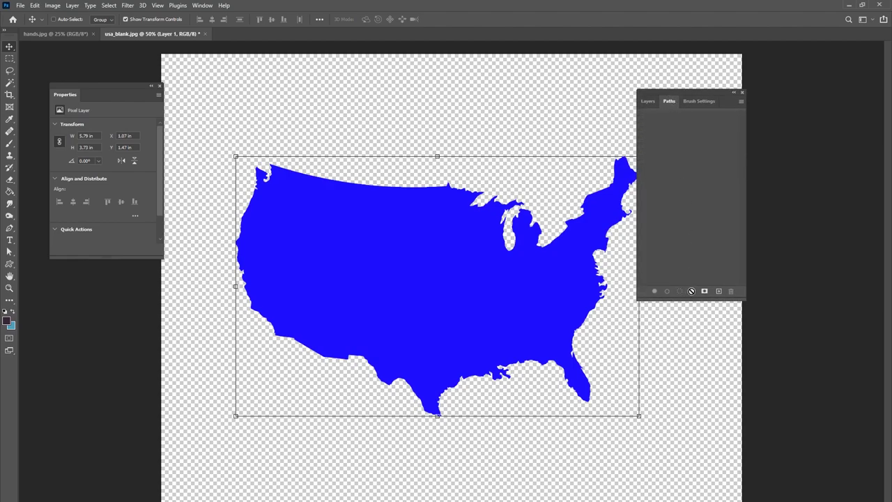
left_click(650, 104)
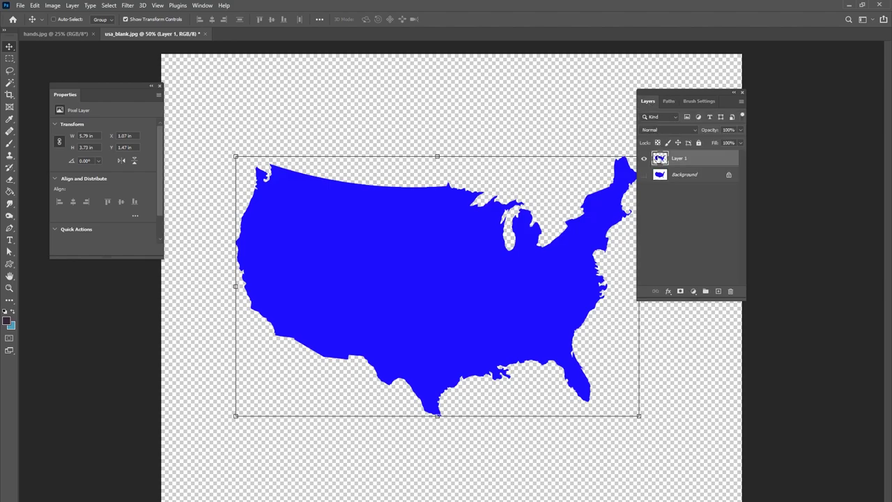
left_click(659, 159, "ctrl")
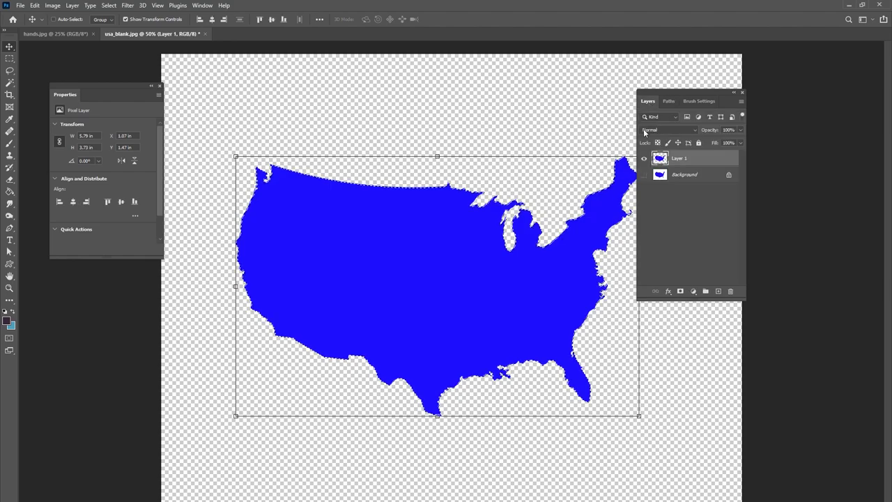
left_click(669, 103)
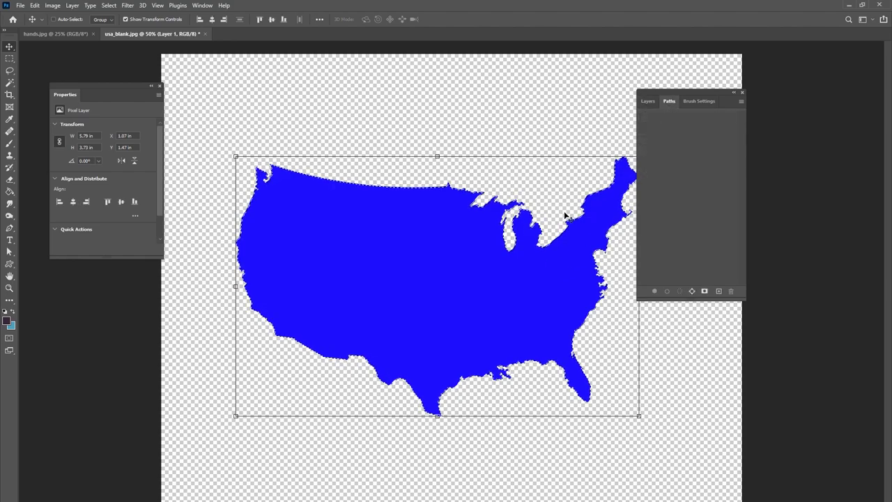
left_click(692, 292)
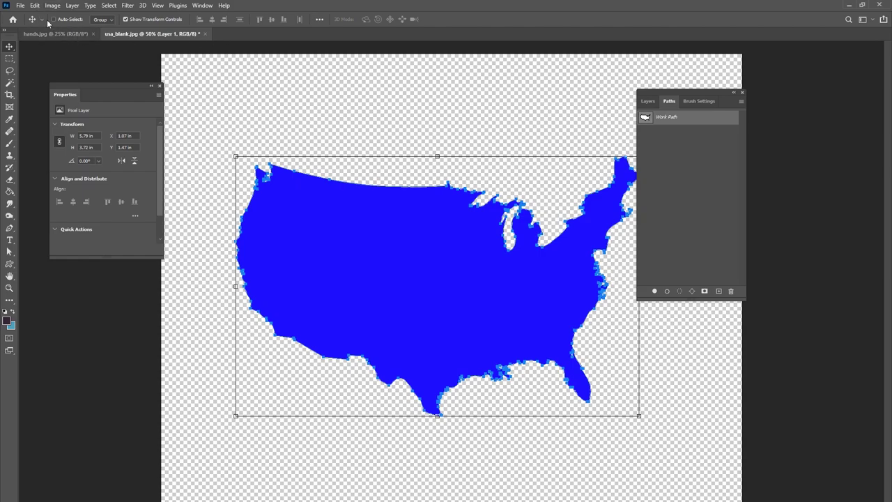
Export the work path to an Adobe Illustrator file named usa_path in the Broken America folder.
left_click(21, 6)
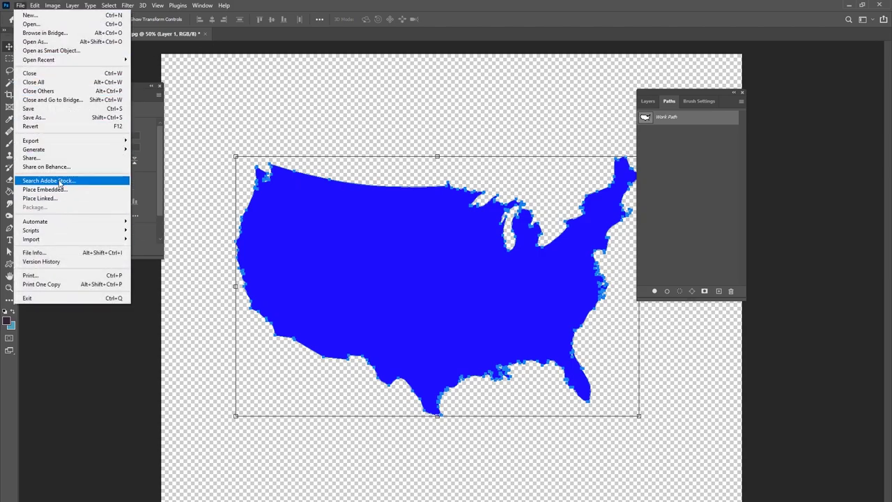
mouse_move(59, 142)
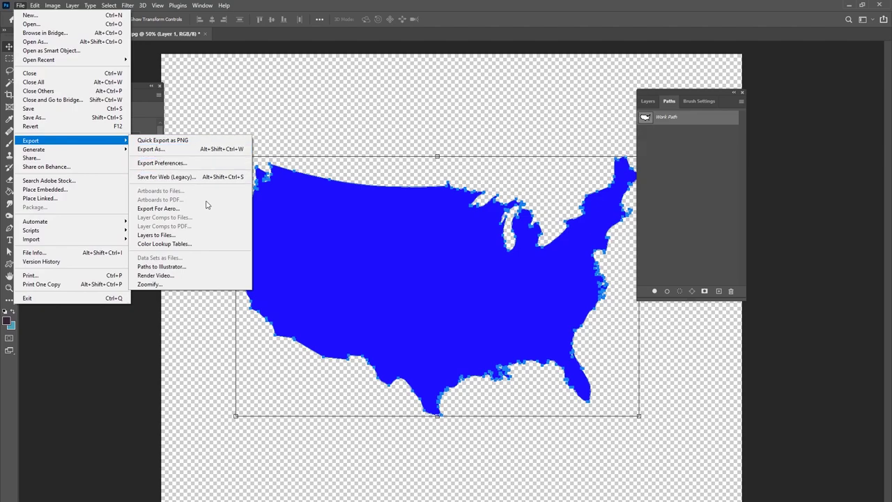
left_click(175, 268)
left_click(507, 185)
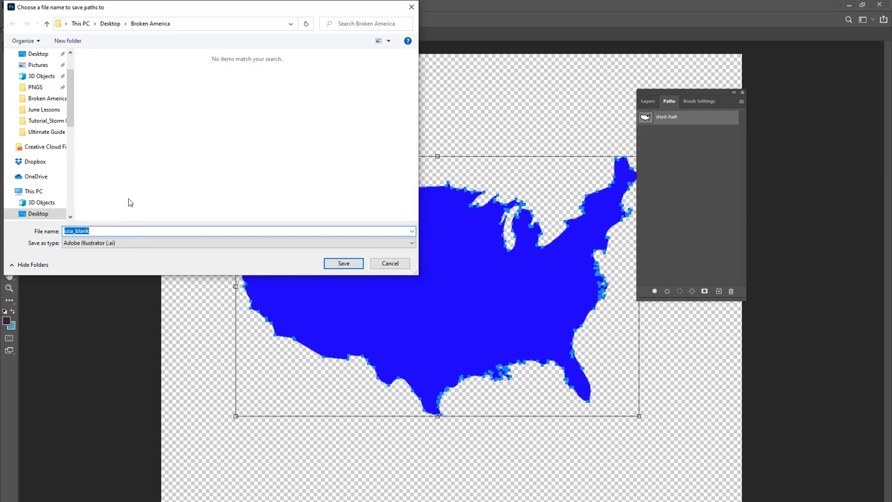
type("usa_path")
key("Return")
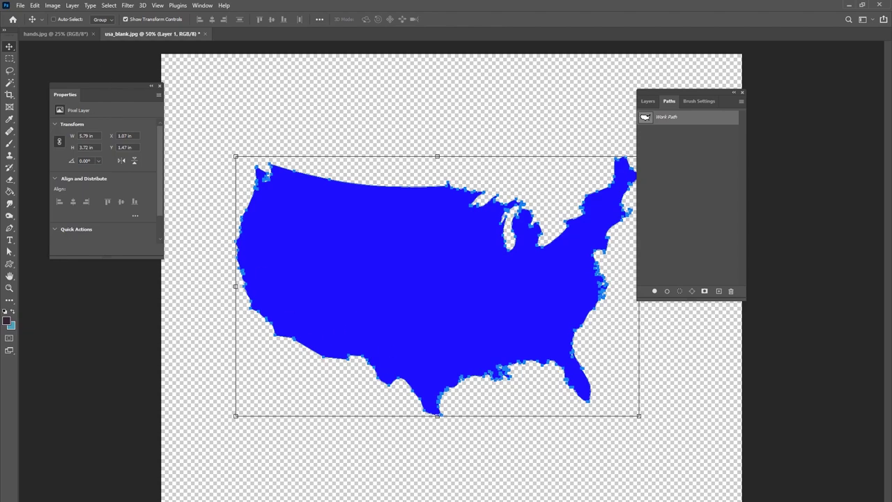
Switch to Cinema 4D and open usa_path.ai from the Broken America folder, accepting the import settings.
left_click(332, 500)
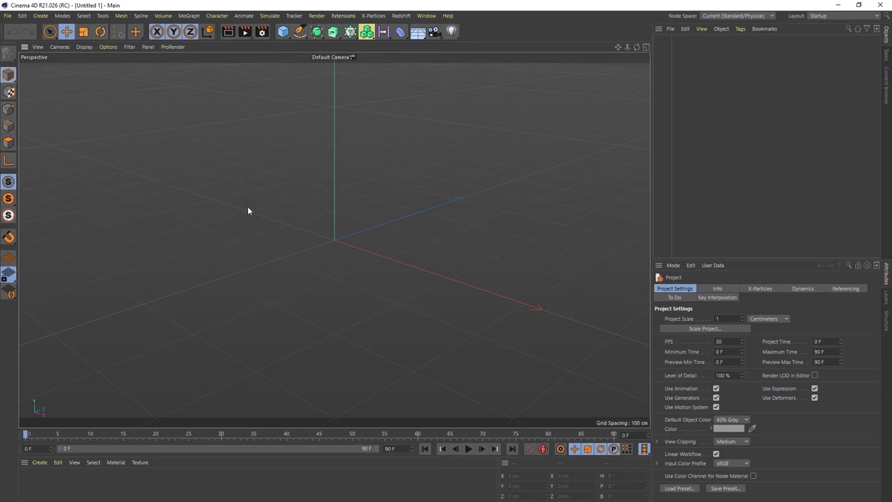
left_click(7, 15)
left_click(28, 38)
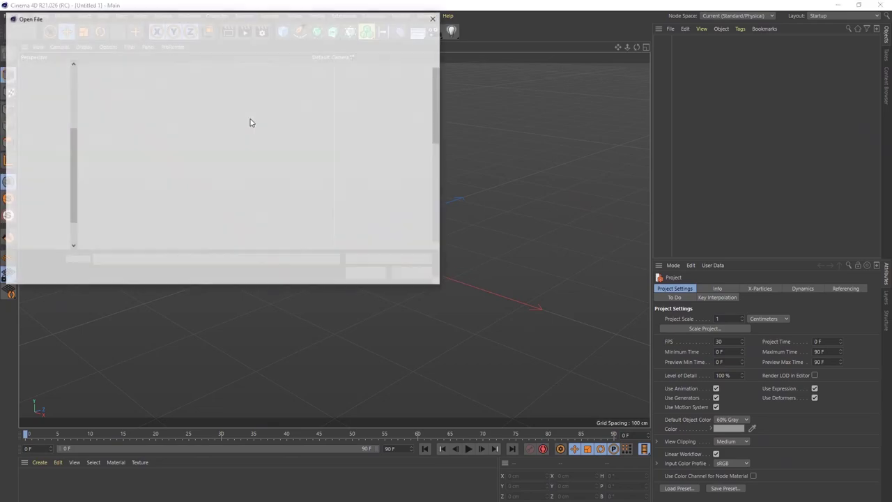
scroll(361, 165, "down", 5)
scroll(361, 165, "up", 5)
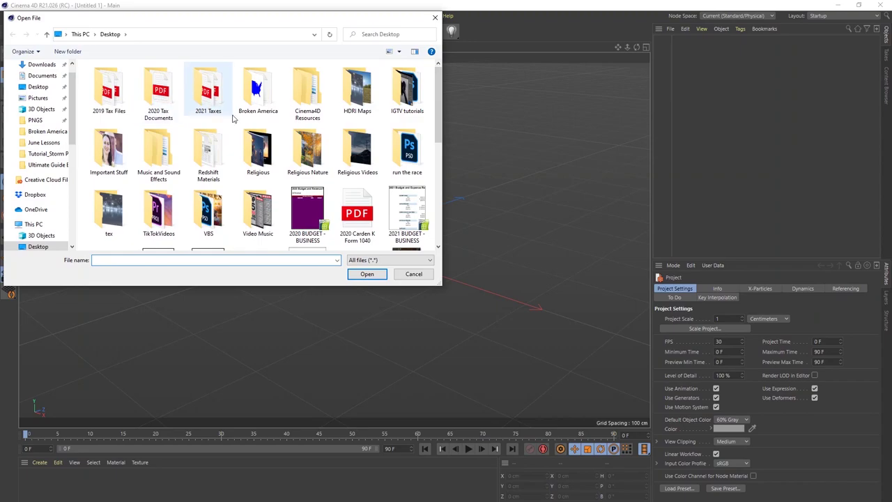
double_click(258, 91)
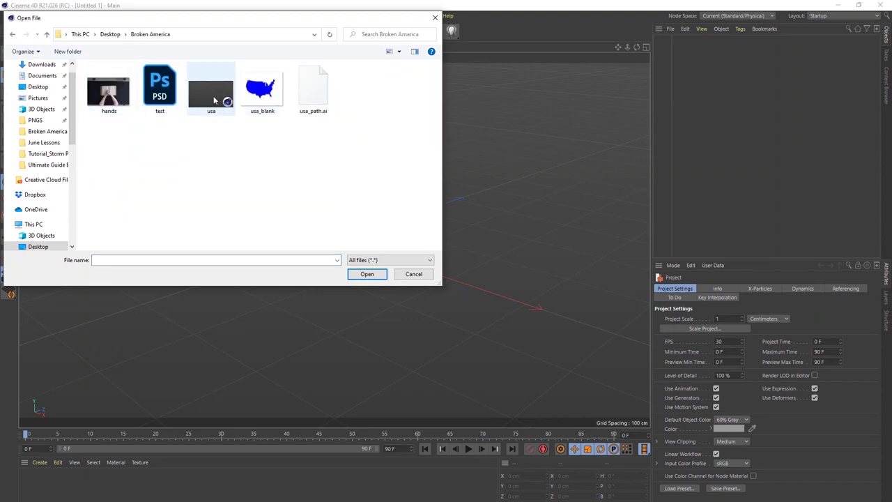
double_click(315, 94)
left_click(302, 119)
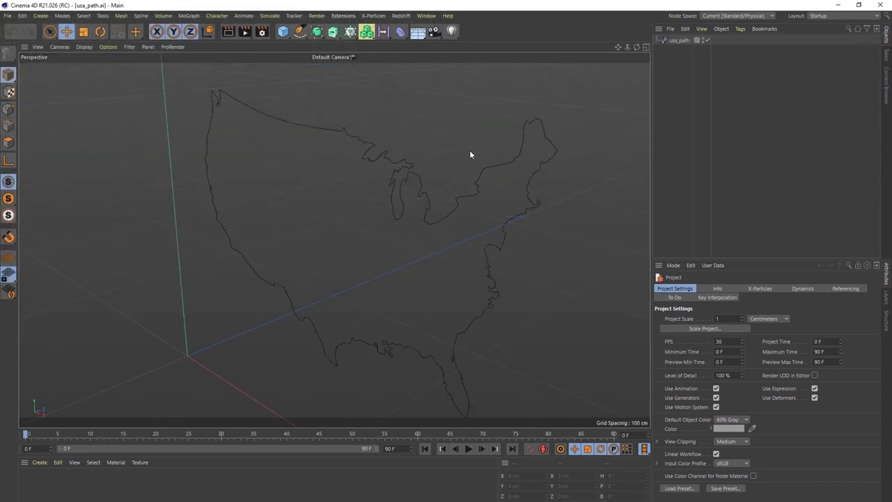
Add a Loft generator and make the usa_path spline its child to fill the USA outline with a surface.
left_click_drag(461, 177, 386, 180, "alt")
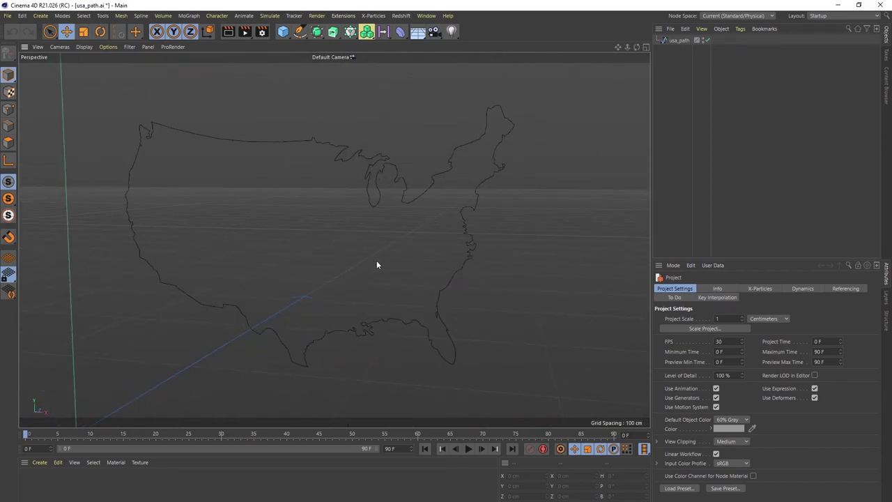
mouse_move(376, 265)
left_mouse_down("alt")
mouse_move(360, 261)
mouse_move(367, 253)
left_mouse_up("alt")
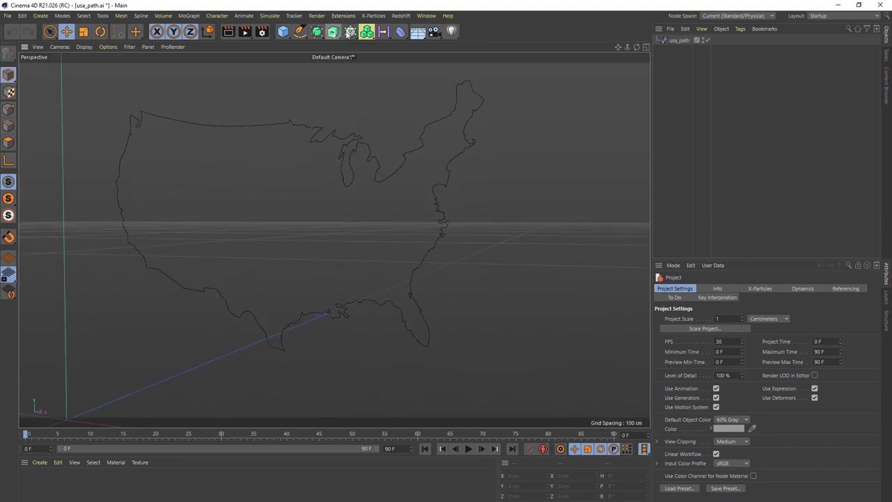
left_click_drag(333, 32, 356, 78)
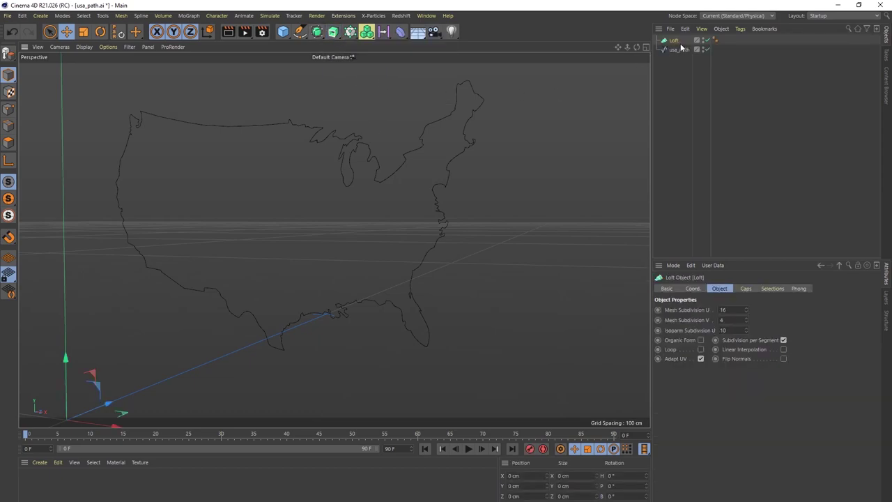
mouse_move(671, 43)
left_mouse_down()
mouse_move(677, 71)
mouse_move(673, 53)
mouse_move(668, 69)
mouse_move(676, 50)
left_mouse_up()
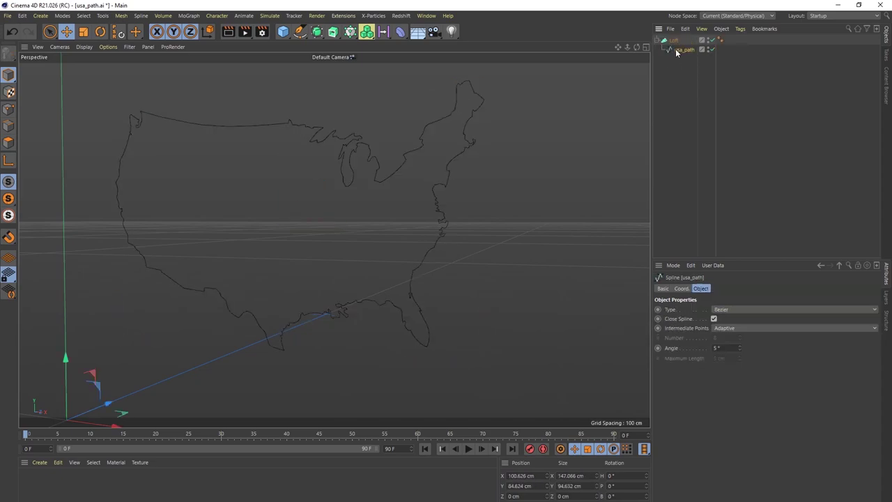
mouse_move(391, 270)
left_mouse_down("alt")
mouse_move(353, 308)
mouse_move(228, 288)
mouse_move(333, 284)
mouse_move(450, 259)
mouse_move(417, 285)
mouse_move(399, 216)
left_mouse_up("alt")
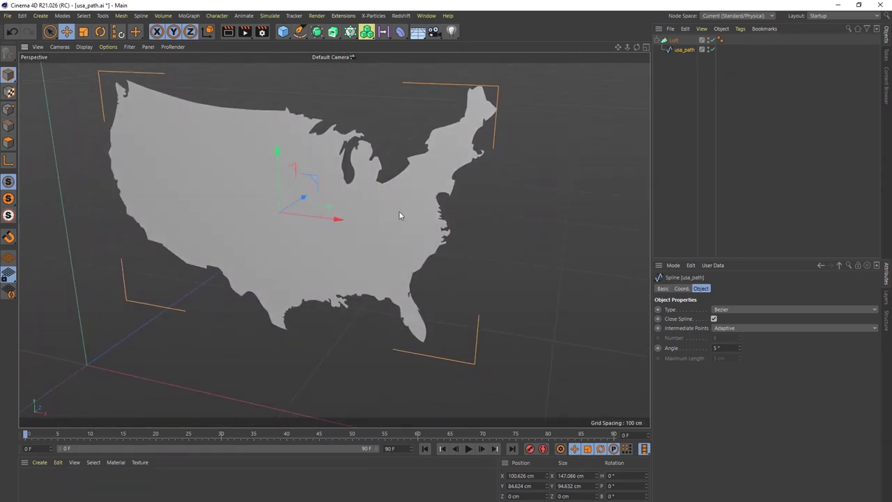
Convert the Loft and its usa_path spline into one polygon object with Connect Objects + Delete.
left_click_drag(333, 240, 431, 277, "alt")
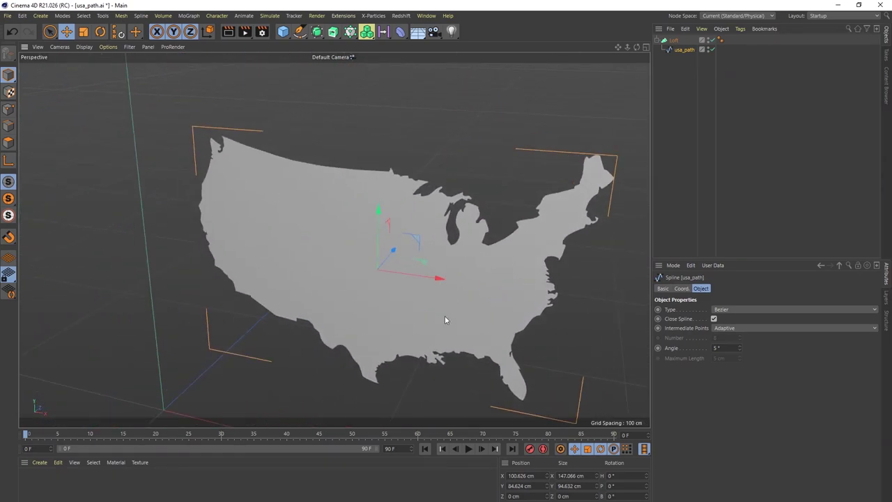
left_click_drag(445, 320, 474, 285, "alt")
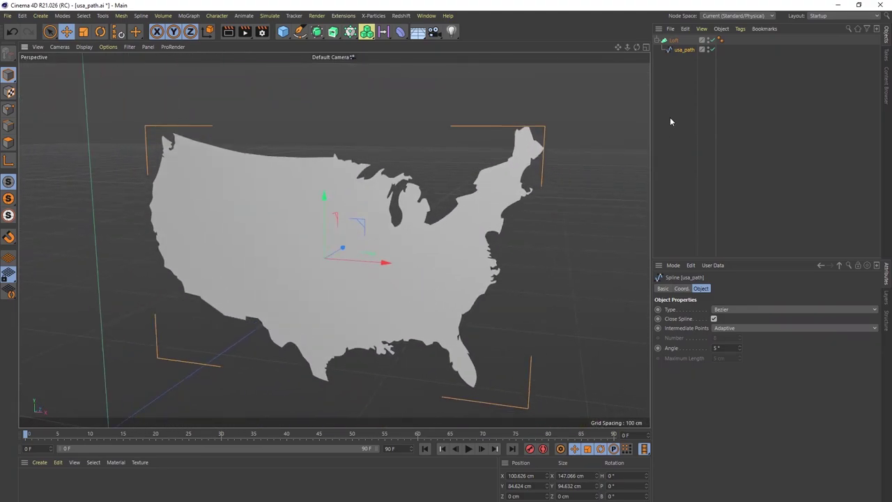
left_click_drag(678, 86, 674, 46)
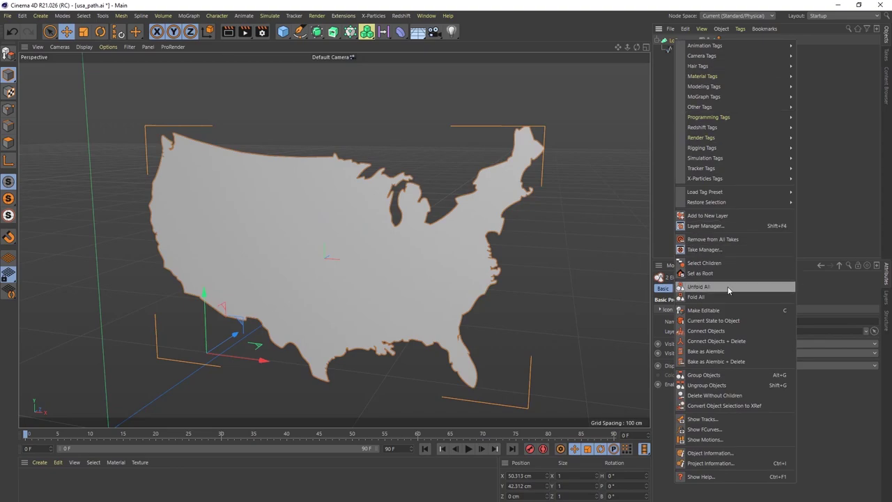
left_click(731, 341)
left_click_drag(427, 322, 388, 326, "alt")
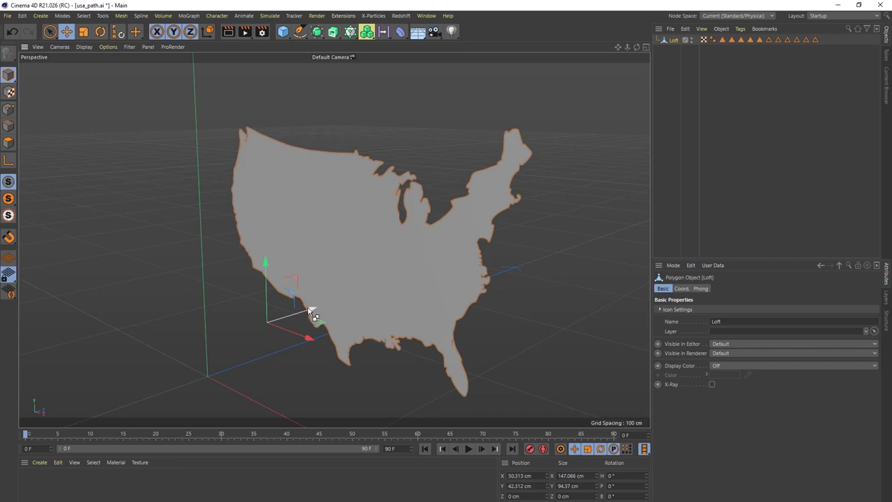
left_click_drag(310, 310, 339, 303, "ctrl")
key("ctrl+z")
key("ctrl+z")
left_click_drag(398, 310, 305, 314, "alt")
key("ctrl+z")
left_click_drag(414, 319, 310, 271, "alt")
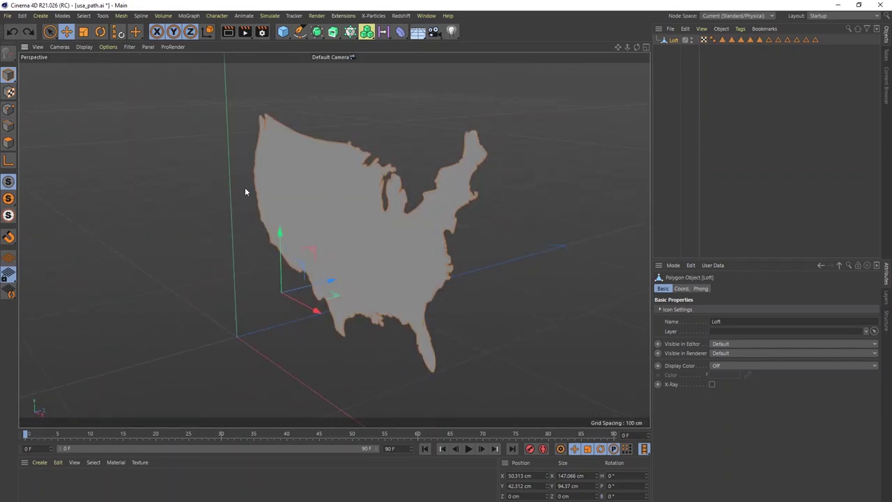
Rotate the USA object to a pitch of -90° so it lies flat on the ground plane.
key("r")
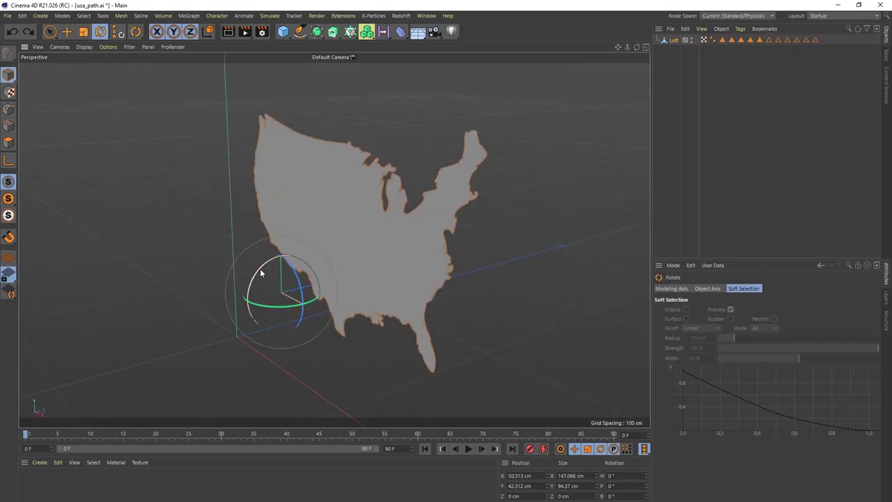
left_click_drag(261, 270, 321, 254)
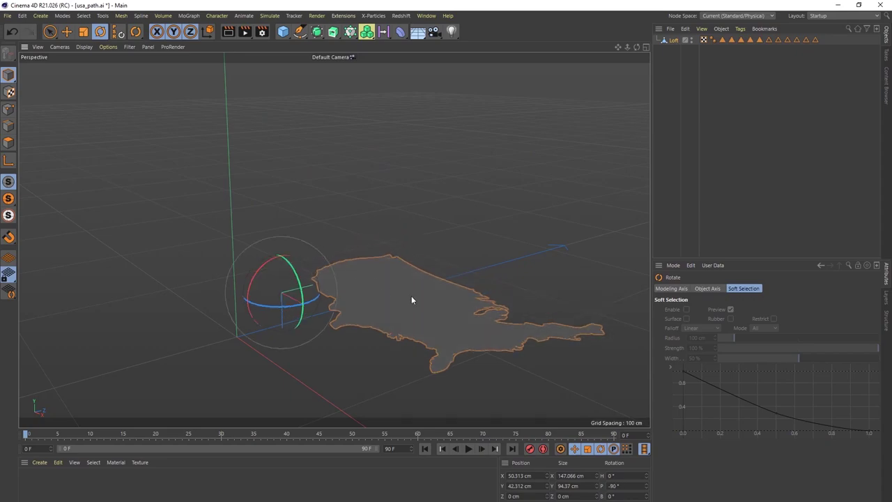
left_click(412, 297)
Select the flat USA surface in polygon mode and extrude it upward by about 12.24 cm.
left_click(8, 144)
left_click_drag(370, 282, 418, 291, "alt")
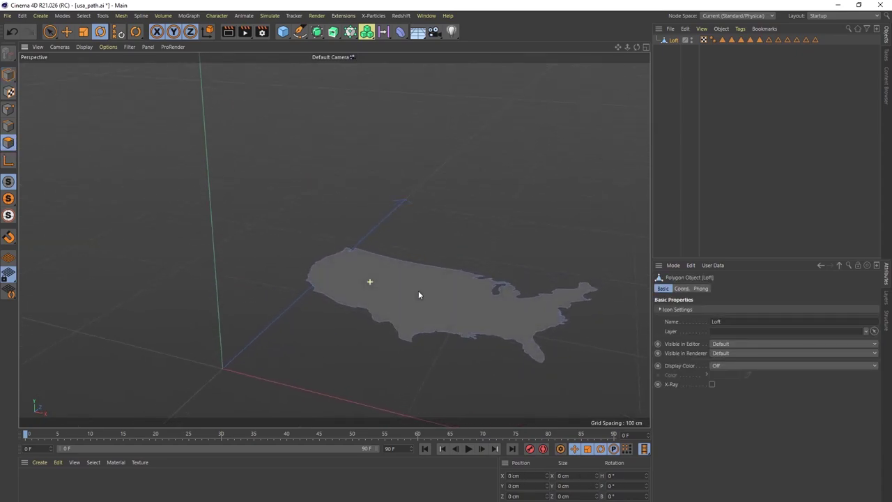
middle_click_drag(418, 301, 291, 321, "alt")
left_click(290, 321)
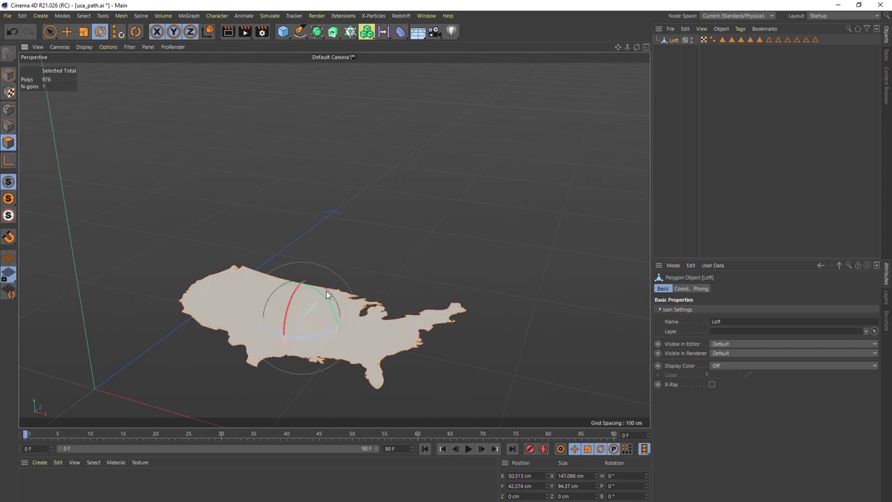
key("e")
left_click_drag(305, 374, 306, 353, "ctrl")
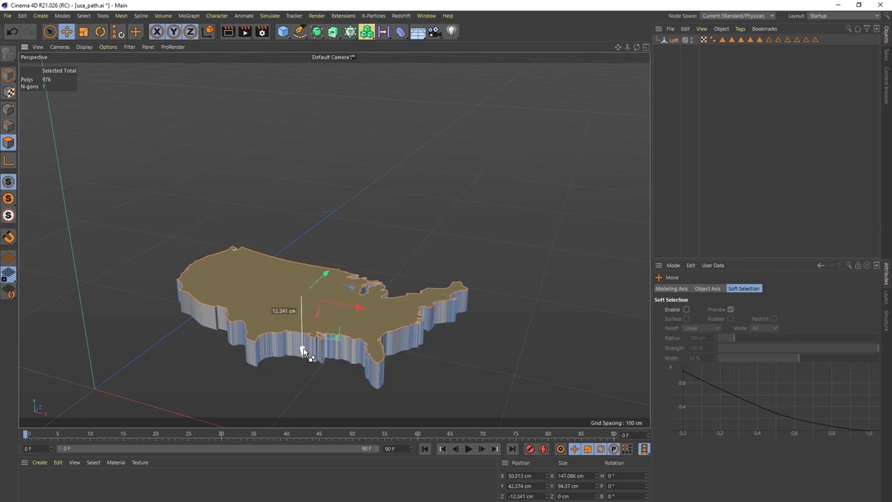
Cap the open underside of the extruded USA shape with Close Polygon Hole in edge mode.
left_click_drag(370, 354, 414, 309, "alt")
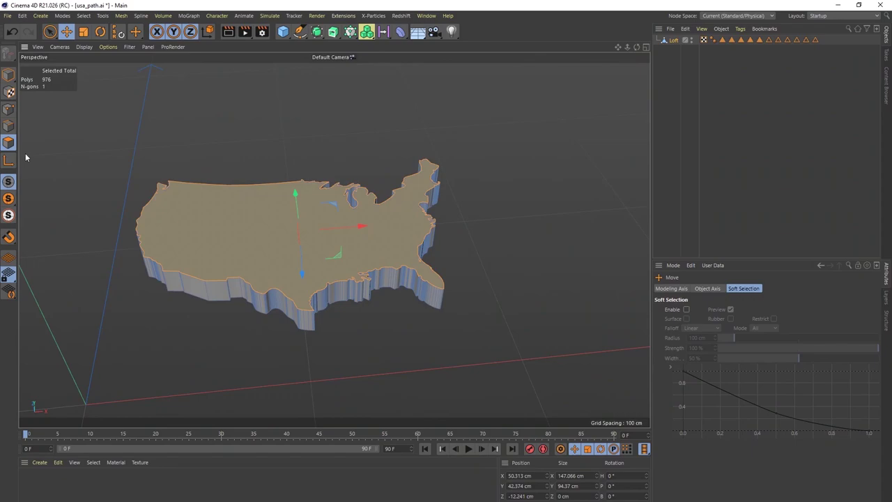
left_click(9, 143)
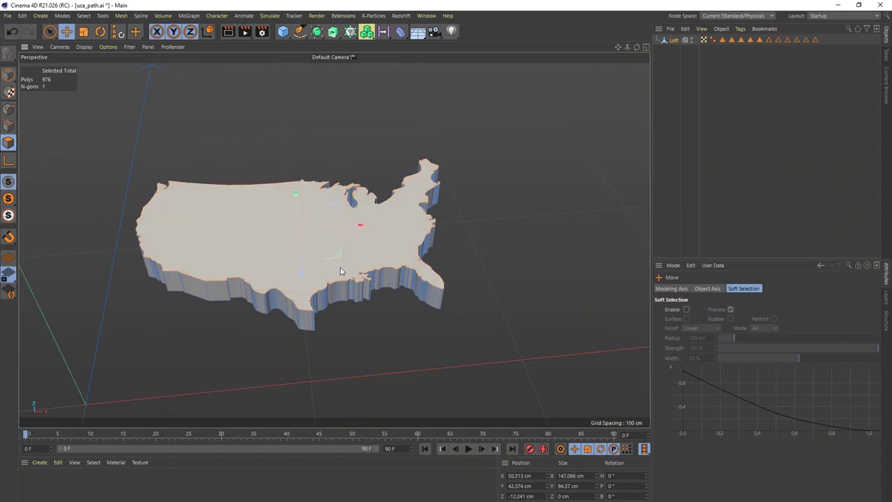
scroll(362, 277, "up", 7)
left_click_drag(413, 282, 435, 312, "alt")
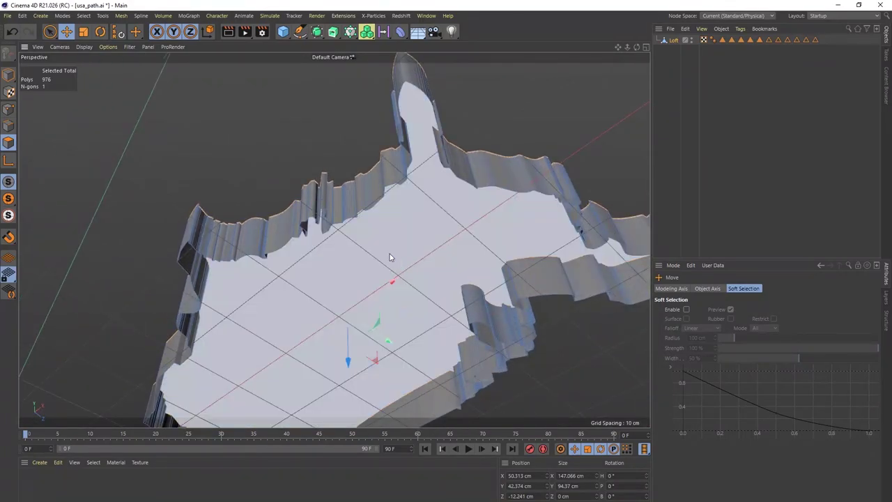
left_click_drag(435, 251, 440, 307, "alt")
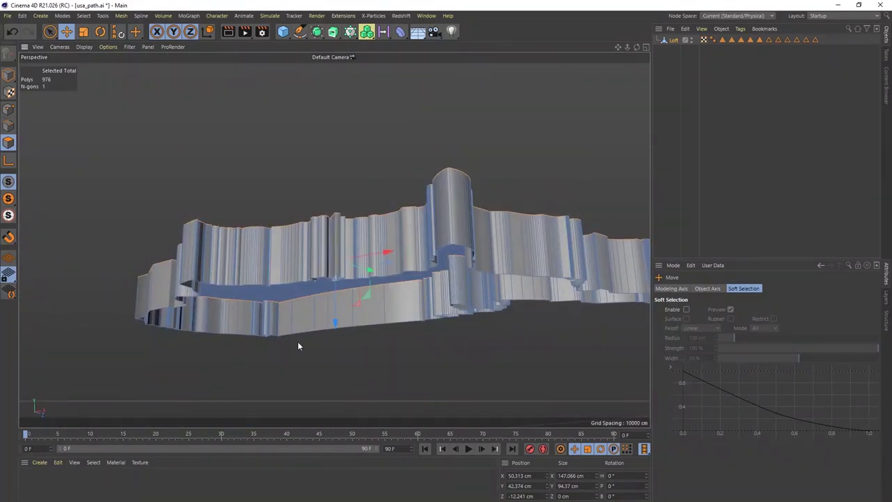
left_click(8, 127)
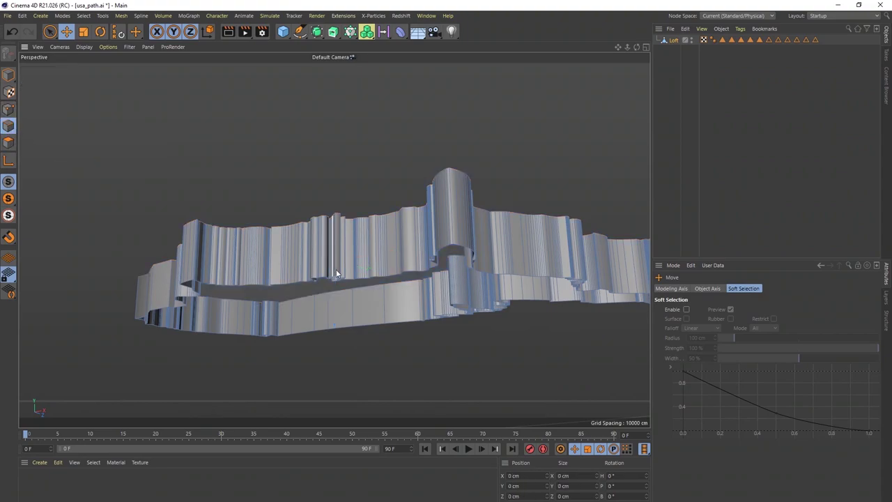
right_click(382, 296)
left_click(415, 244)
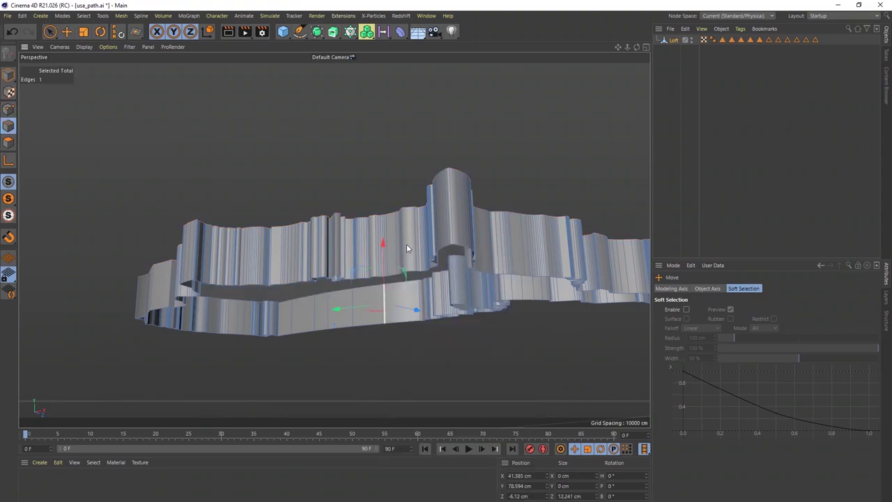
left_click(379, 286)
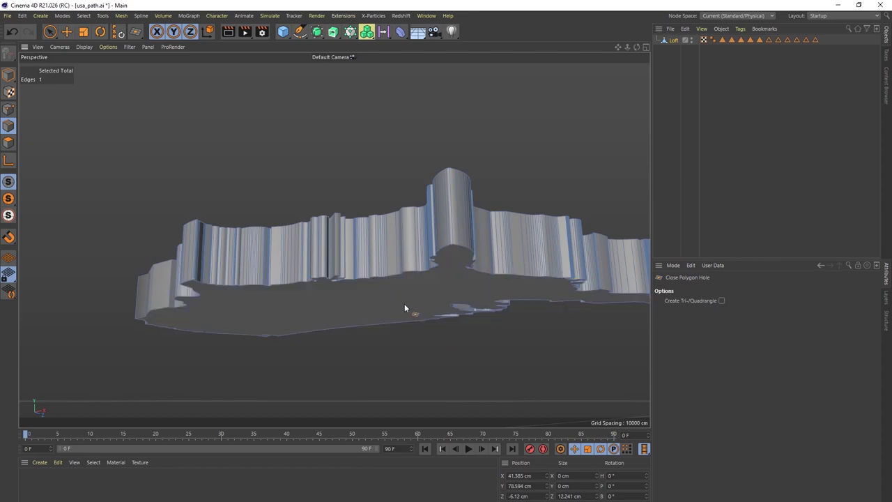
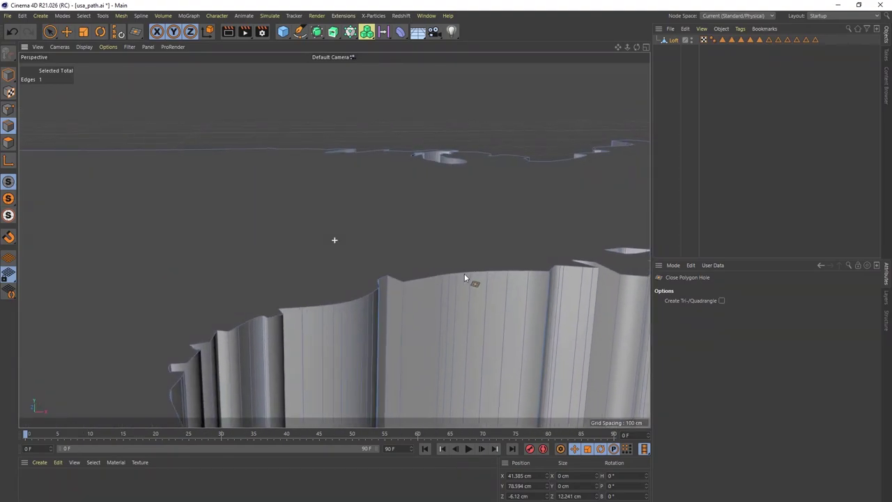
Try to bevel the USA's selected top face with a subdivision of 4 and an offset of 0.2 cm.
scroll(369, 299, "down", 3)
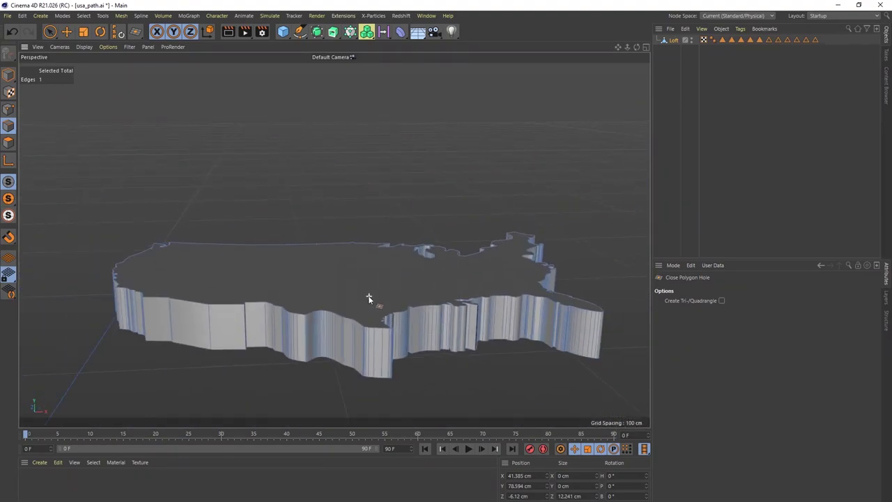
left_click(8, 143)
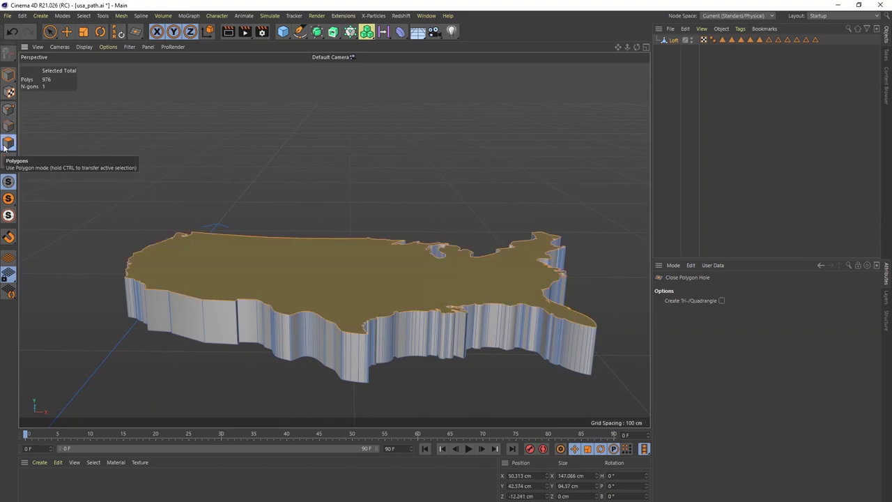
right_click(326, 261)
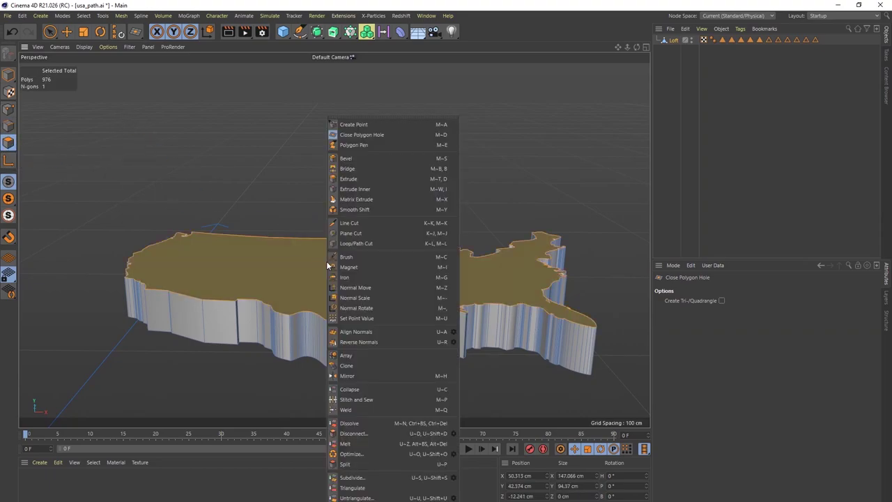
left_click(367, 158)
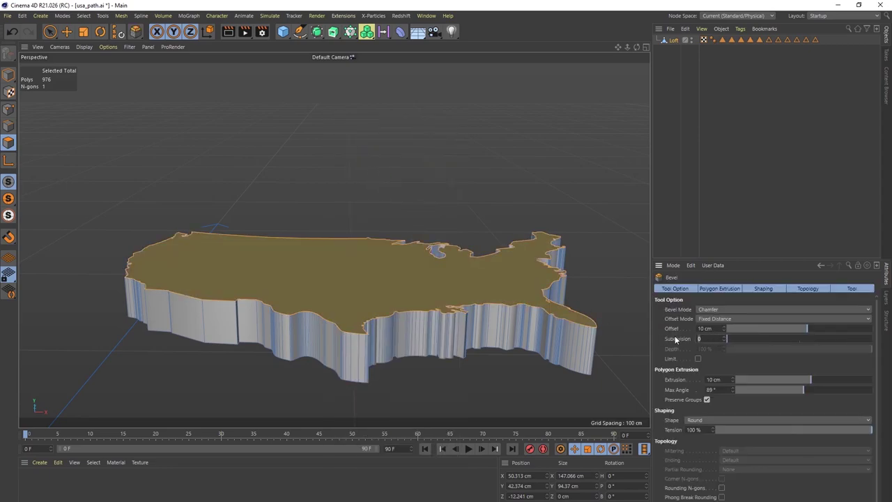
left_click(712, 329)
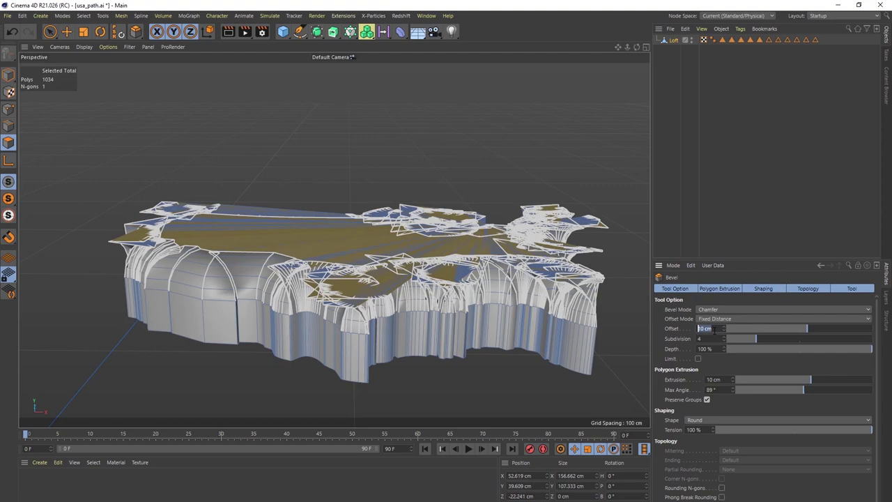
type(".")
left_click(680, 151)
left_click_drag(382, 276, 419, 298, "alt")
scroll(383, 276, "up", 10)
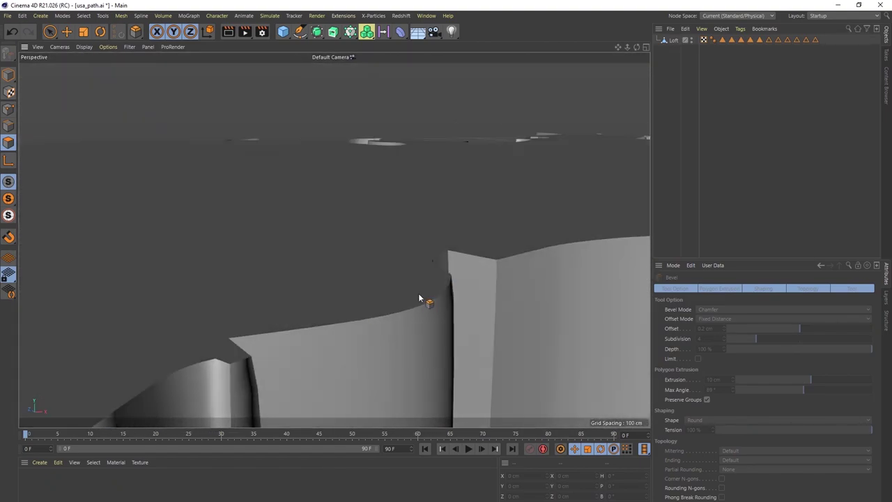
left_click(671, 42)
mouse_move(304, 300)
left_mouse_down("alt")
mouse_move(278, 277)
mouse_move(301, 286)
left_mouse_up("alt")
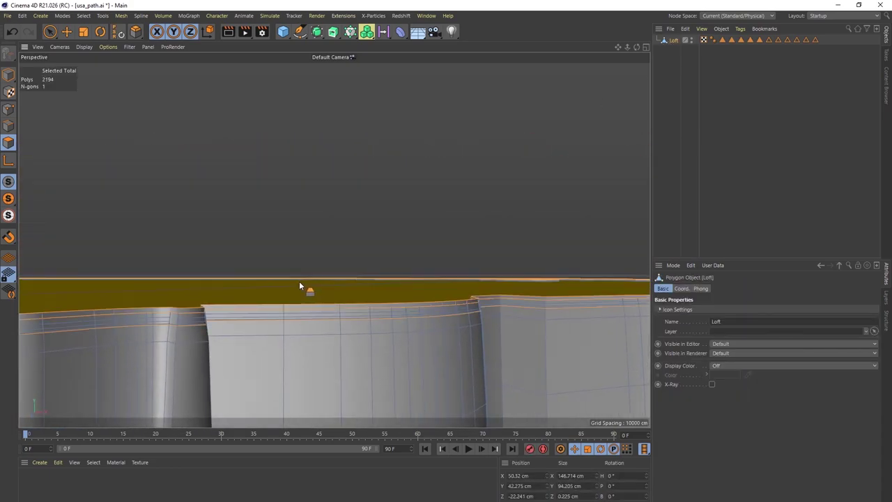
Undo the top face's bevel, going back to the plain extruded USA shape.
key("Delete")
key("ctrl+z")
key("ctrl+z")
key("ctrl+z")
left_click(67, 31)
left_click_drag(291, 222, 304, 307, "alt")
key("ctrl+z")
key("ctrl+z")
key("ctrl+z")
key("ctrl+z")
key("ctrl+z")
key("ctrl+z")
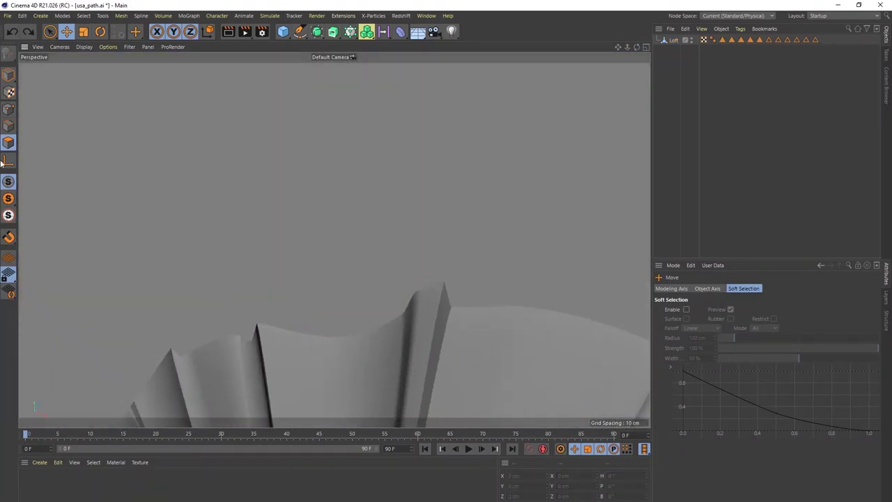
left_click(669, 40)
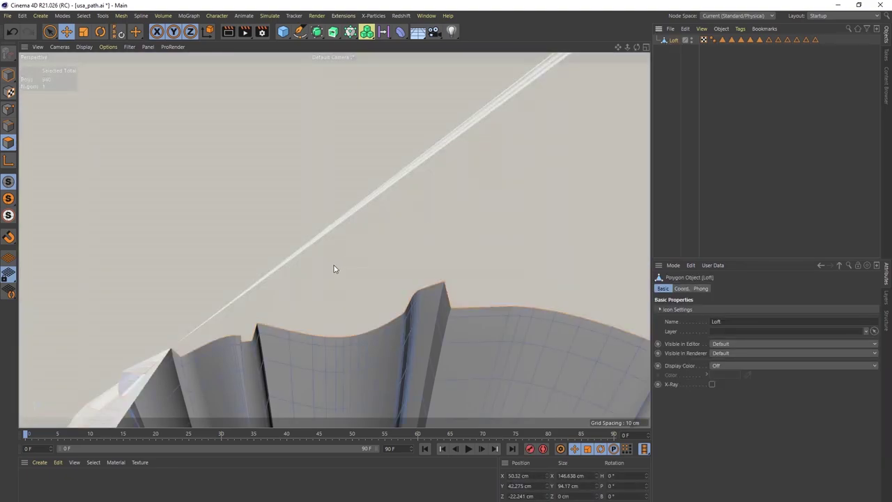
left_click_drag(341, 312, 323, 302, "alt")
key("ctrl+z")
key("ctrl+z")
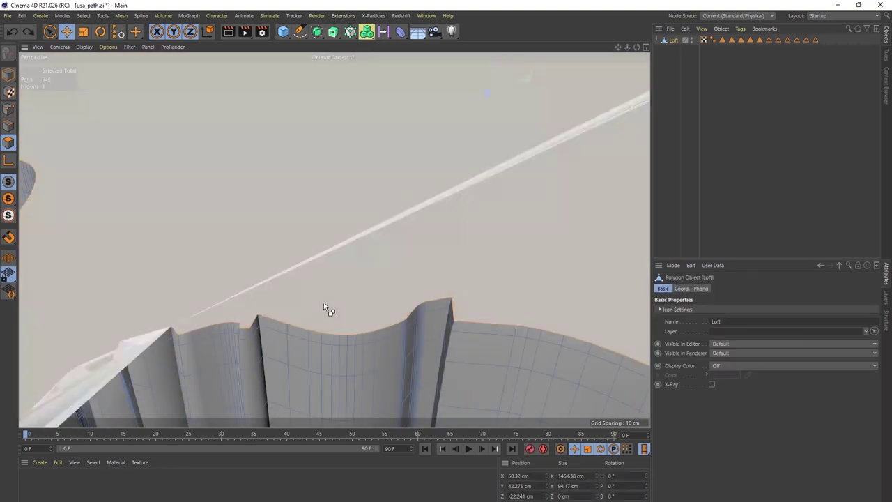
key("ctrl+z")
Try a freehand bevel on the top face with an offset of about -0.76 cm and extrusion of about -1.8 cm.
left_click_drag(290, 335, 328, 358, "alt")
scroll(331, 307, "down", 3)
right_click(354, 360)
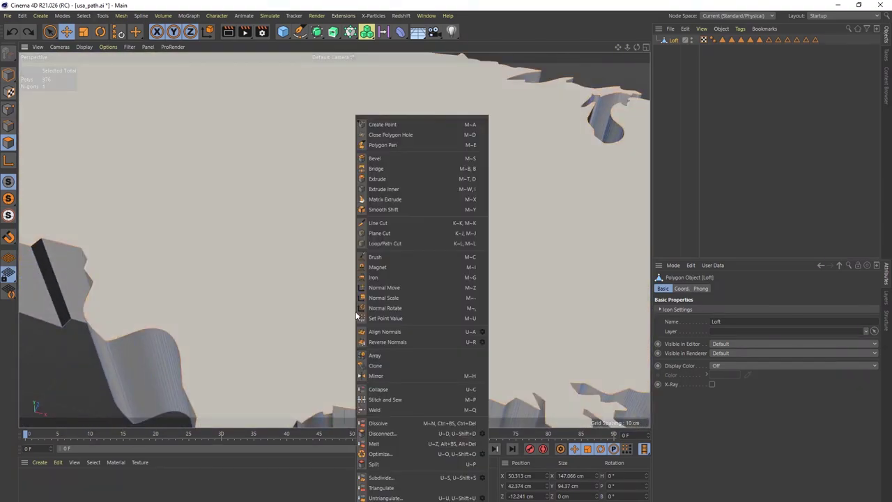
left_click(380, 157)
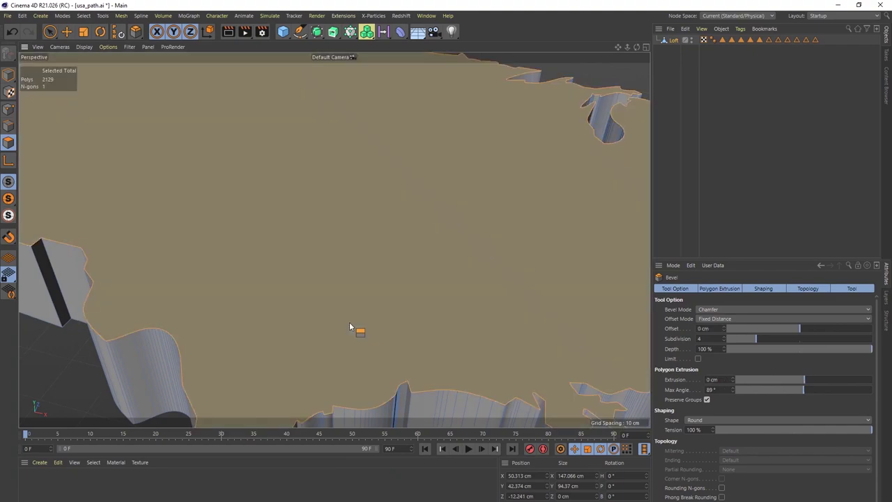
left_click_drag(389, 327, 389, 328)
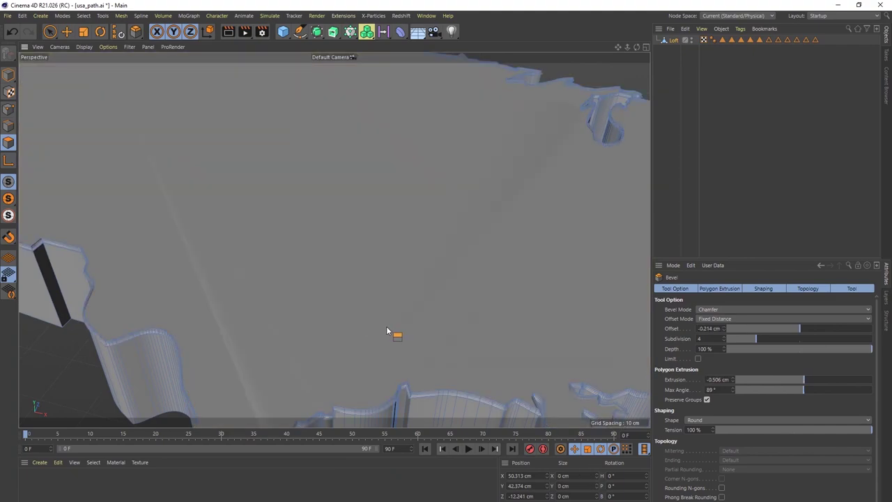
left_click_drag(385, 326, 345, 340)
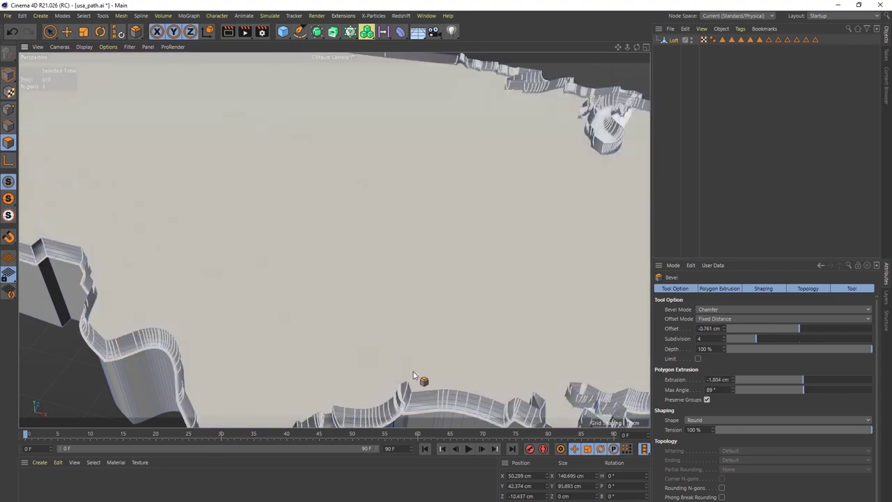
left_click_drag(414, 371, 385, 393, "alt")
key("ctrl+z")
Bevel the USA's top face freehand with an offset of about 0.32 cm and an extrusion of about 0.14 cm.
scroll(380, 369, "up", 6)
left_click_drag(392, 342, 392, 215, "alt")
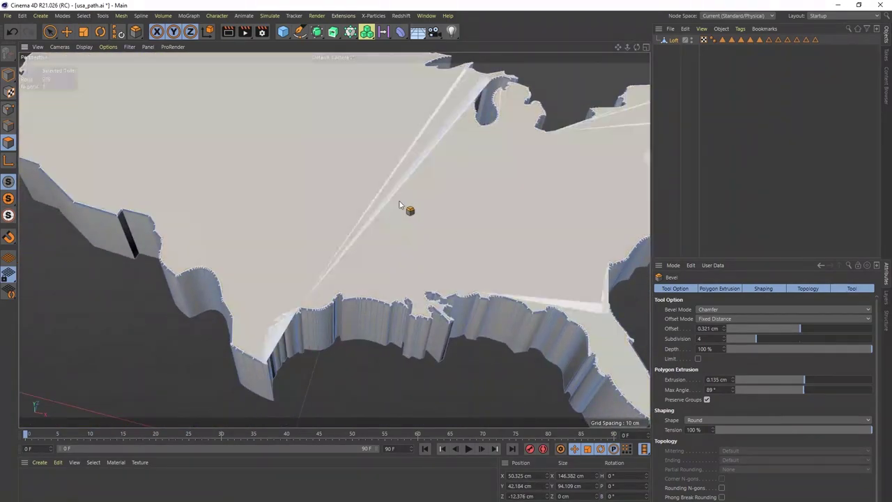
left_click_drag(434, 177, 452, 128, "alt")
scroll(450, 128, "down", 3)
left_click_drag(334, 241, 376, 246, "alt")
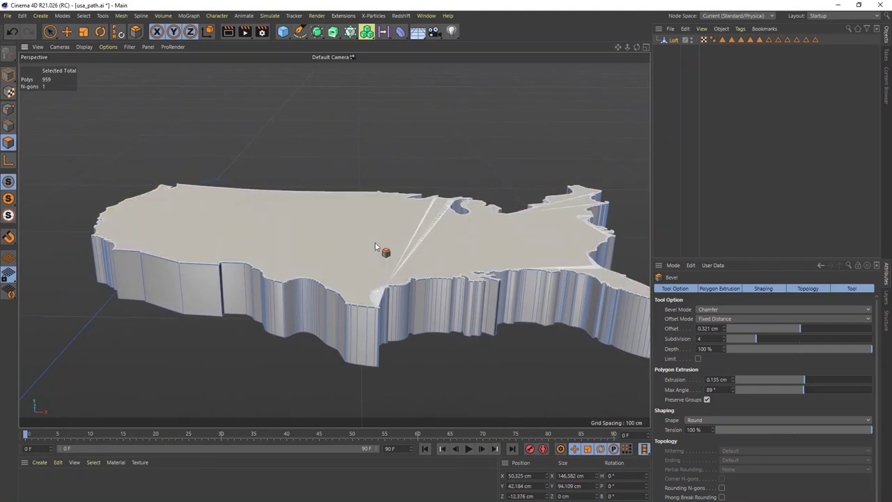
scroll(376, 246, "up", 1)
Cut horizontal edge loops around the extruded side walls of the USA shape with the Loop/Path Cut tool.
left_click(8, 126)
left_click_drag(363, 290, 389, 268, "alt")
left_click(671, 41)
left_click_drag(377, 307, 397, 346, "alt")
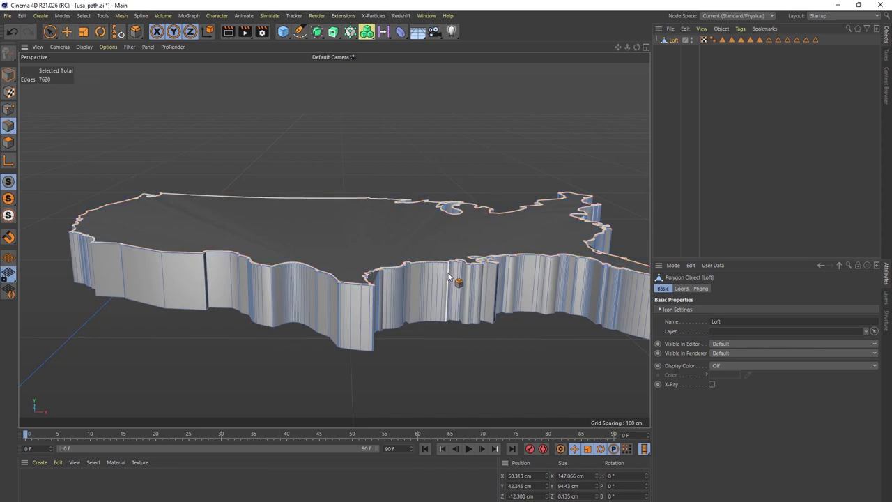
key("k")
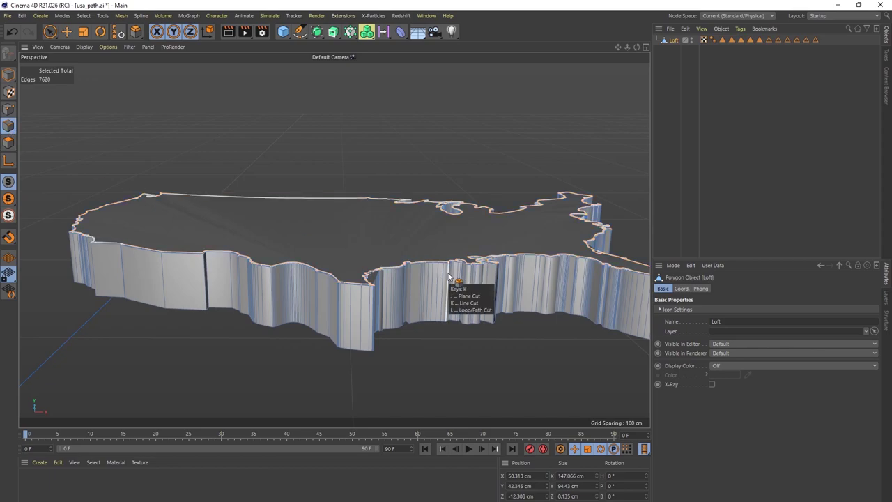
key("l")
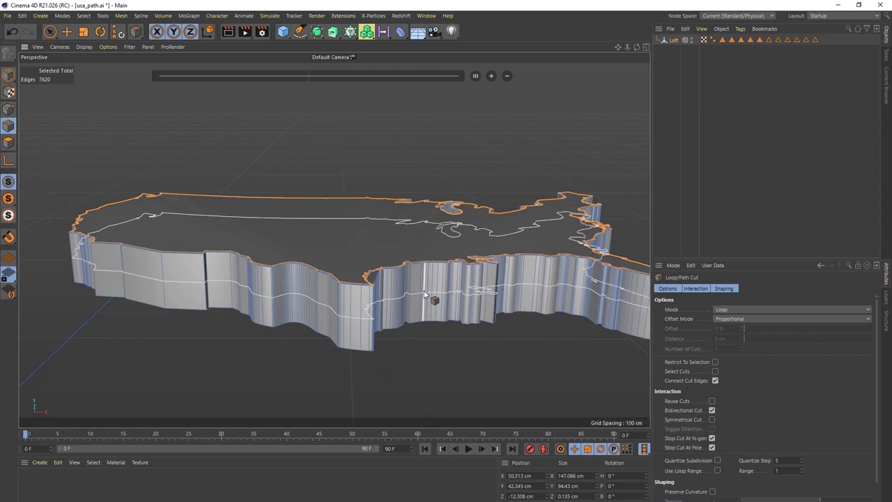
left_click(424, 278)
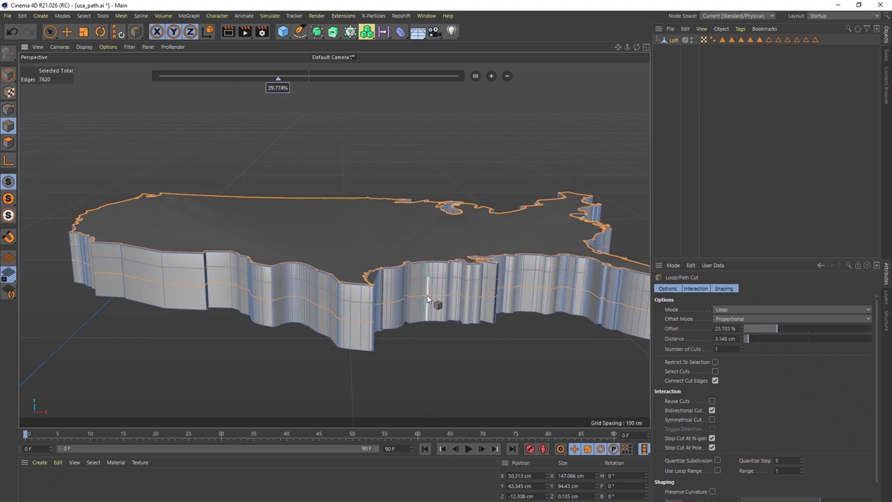
left_click(424, 312)
Return to whole-model editing and display the USA shape shaded with its wireframe lines.
left_click(8, 75)
left_click_drag(438, 251, 394, 253, "alt")
left_click(84, 47)
left_click(99, 72)
mouse_move(429, 279)
left_mouse_down("alt")
mouse_move(436, 303)
mouse_move(415, 331)
mouse_move(373, 288)
mouse_move(554, 298)
mouse_move(479, 325)
mouse_move(401, 300)
mouse_move(478, 335)
mouse_move(429, 286)
mouse_move(370, 333)
mouse_move(382, 319)
mouse_move(420, 313)
mouse_move(321, 303)
mouse_move(279, 281)
mouse_move(259, 289)
mouse_move(325, 308)
mouse_move(385, 307)
mouse_move(390, 344)
mouse_move(374, 358)
left_mouse_up("alt")
left_click(675, 80)
left_click(666, 41)
scroll(374, 358, "up", 3)
middle_click_drag(377, 360, 370, 324, "alt")
mouse_move(373, 301)
left_mouse_down("alt")
mouse_move(387, 258)
mouse_move(378, 274)
mouse_move(387, 267)
left_mouse_up("alt")
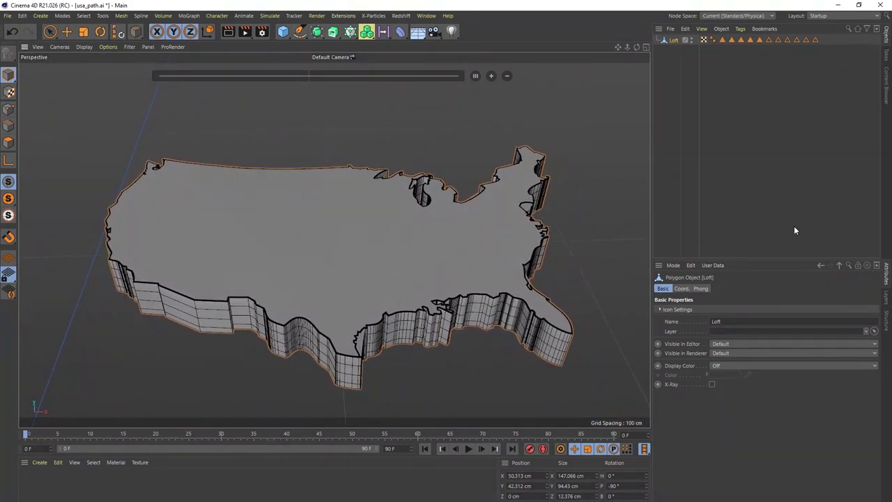
Switch the interface to the custom user layout and start the live Redshift render preview.
left_click(826, 16)
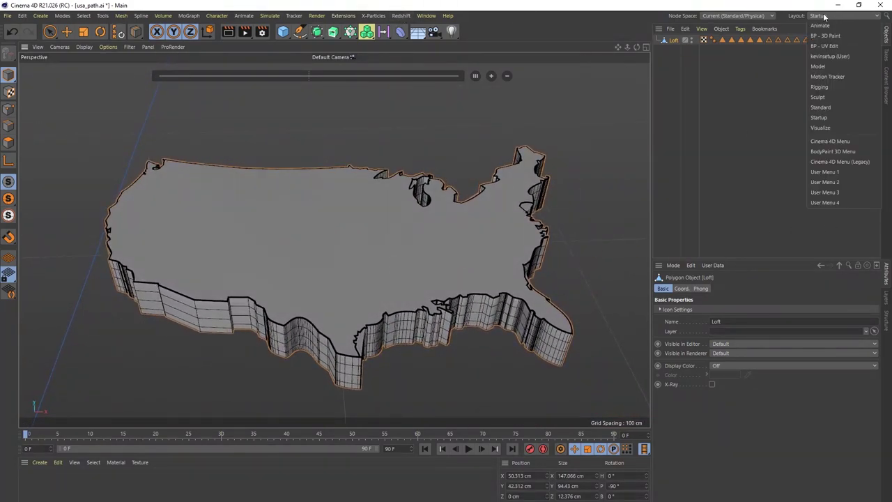
left_click(833, 57)
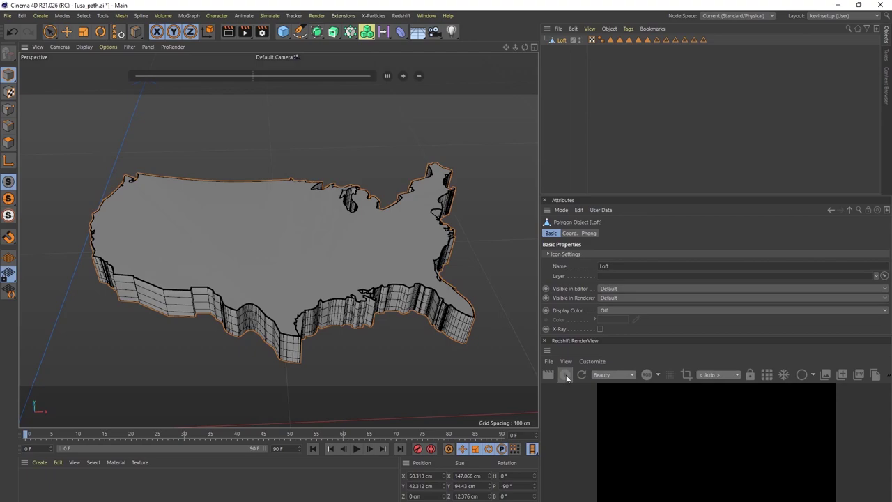
left_click(566, 374)
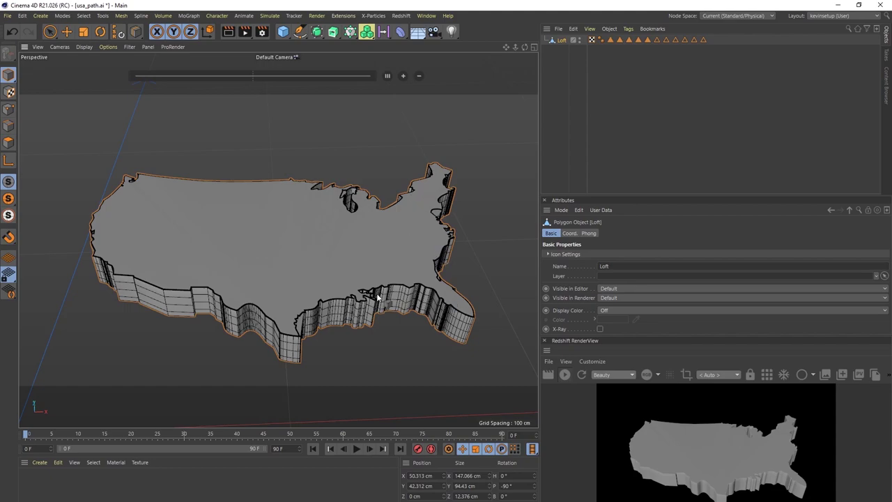
Load the Octagon Front studio from the Light Kit Pro 3.1 browser and delete its Spheres group.
left_click(343, 16)
mouse_move(373, 186)
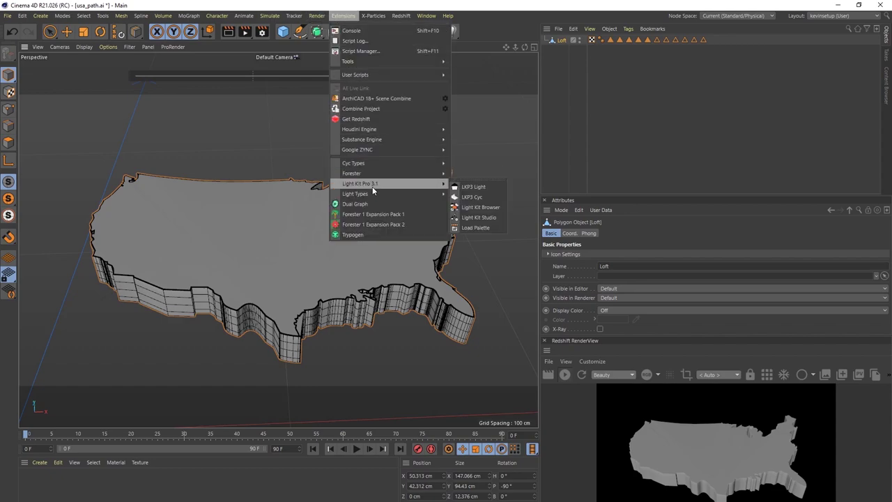
left_click(476, 207)
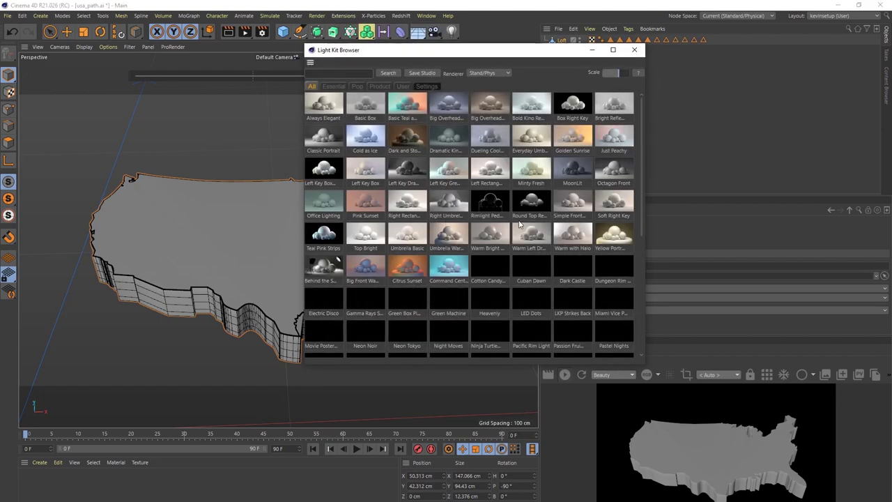
left_click_drag(545, 56, 500, 49)
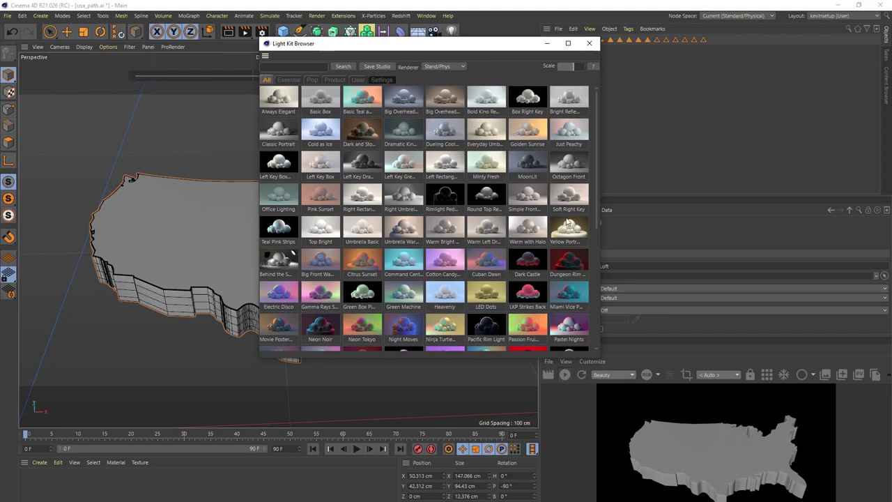
scroll(573, 210, "down", 5)
scroll(572, 212, "up", 5)
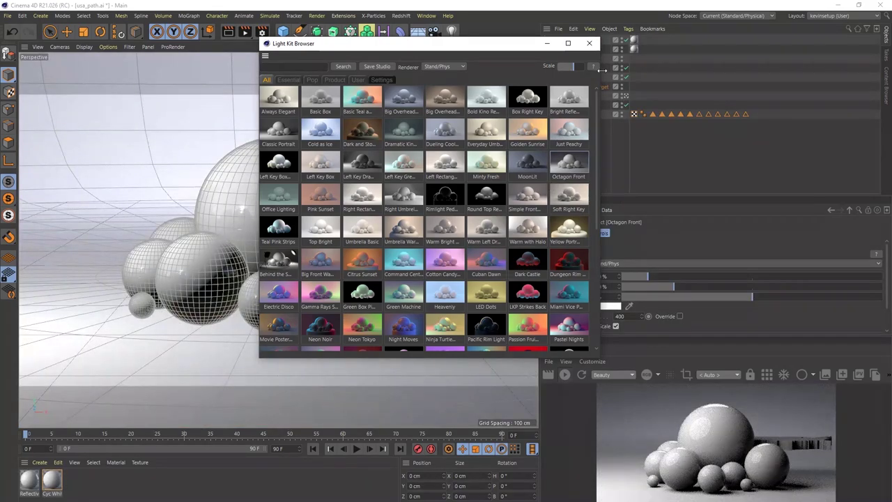
left_click(589, 43)
left_click(572, 50)
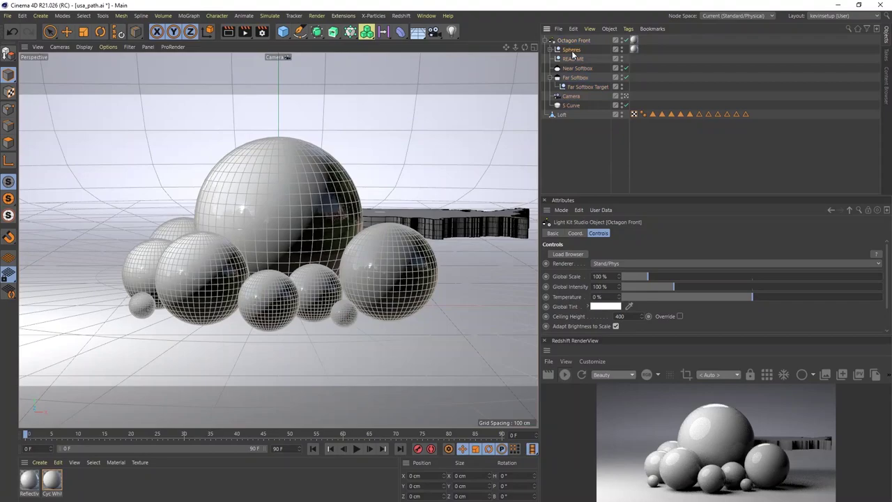
key("Delete")
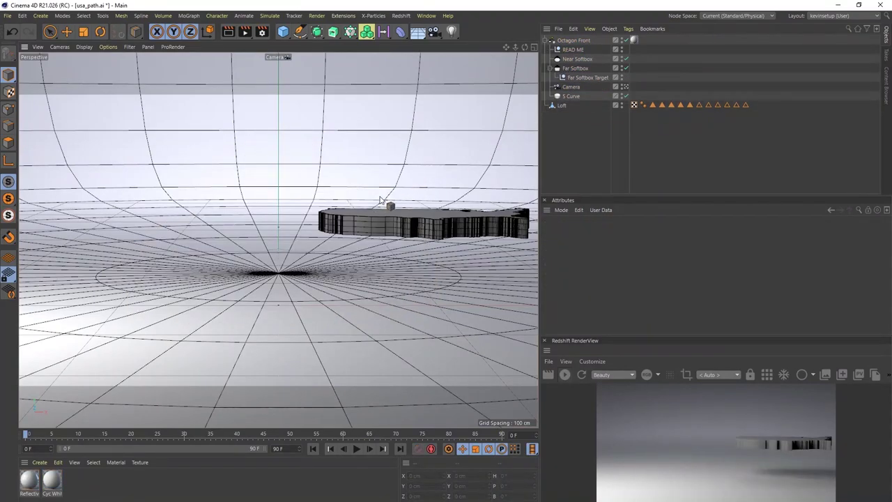
Reset the view to its default framing and frame the USA shape closely from above within the studio.
scroll(390, 205, "down", 2)
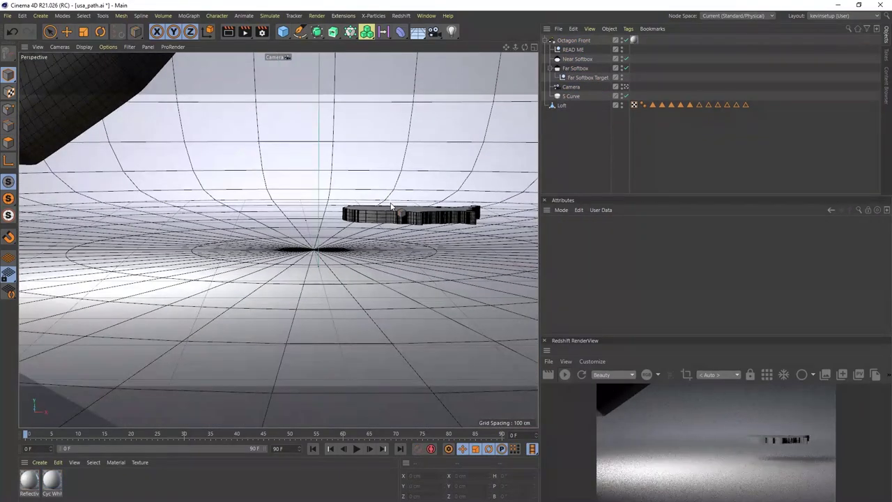
scroll(394, 209, "down", 2)
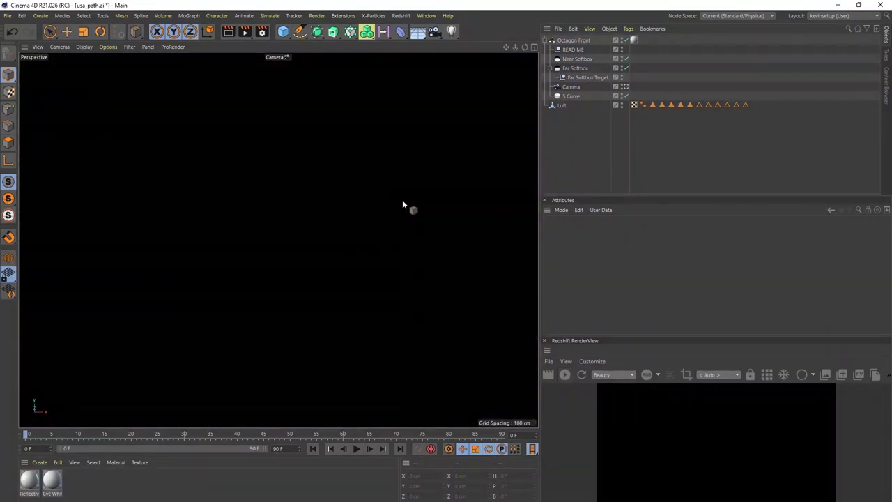
left_click(11, 16)
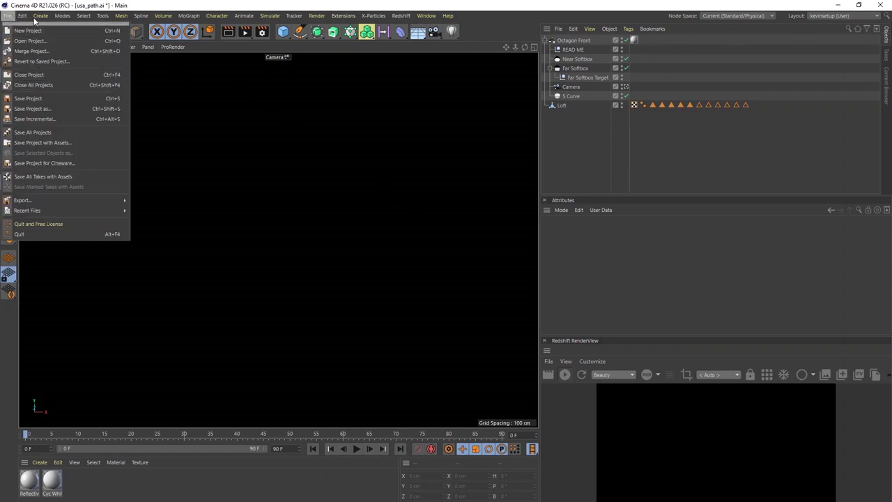
left_click(37, 3)
left_click(59, 46)
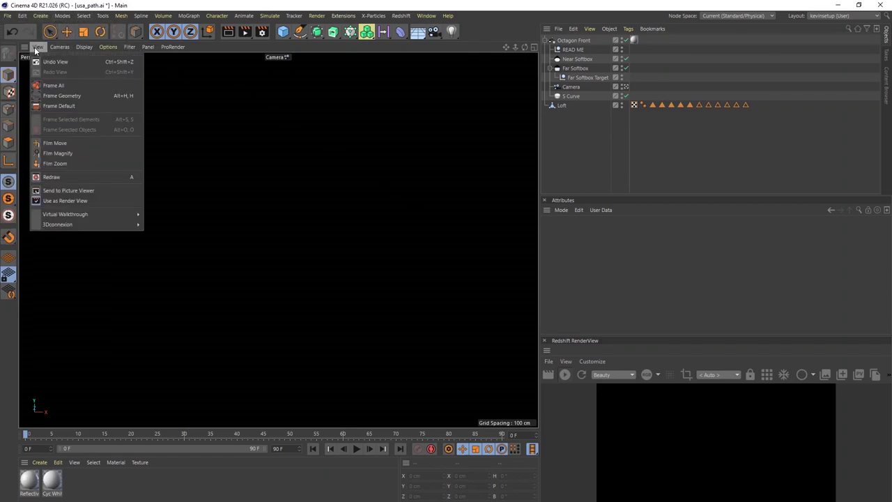
left_click(65, 106)
left_click_drag(347, 264, 412, 254, "alt")
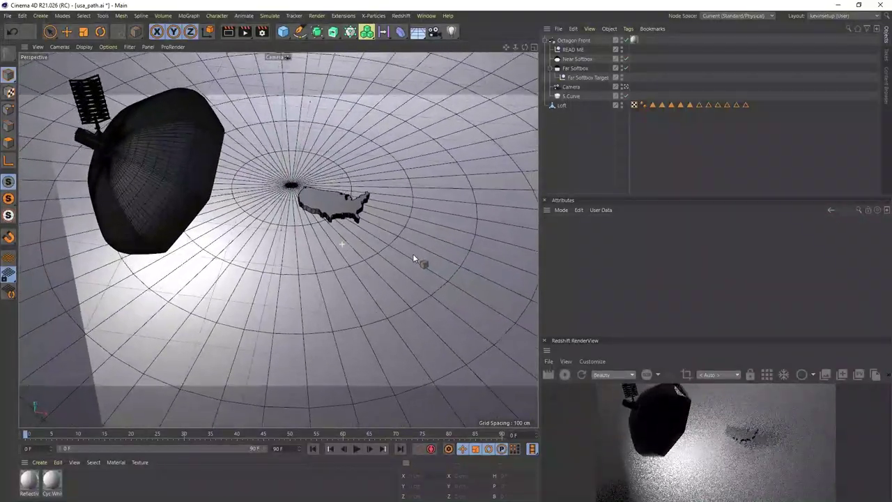
scroll(354, 227, "up", 3)
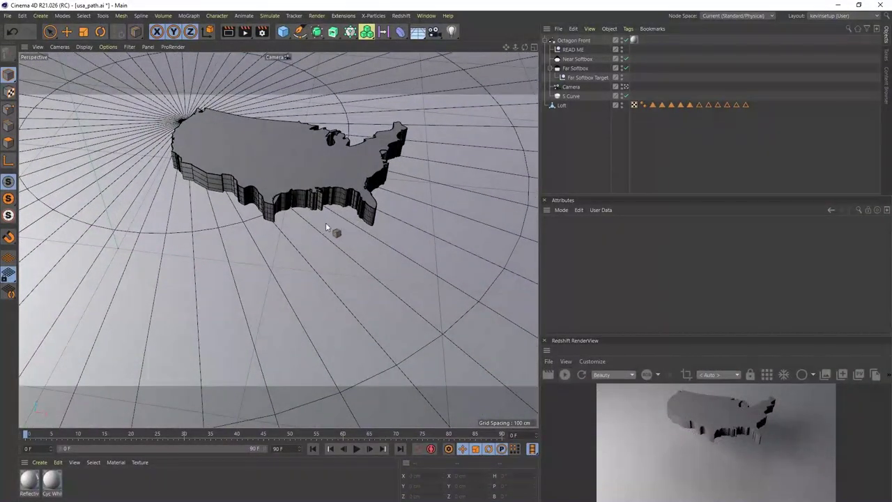
scroll(338, 221, "up", 4)
left_click_drag(307, 234, 329, 291, "alt")
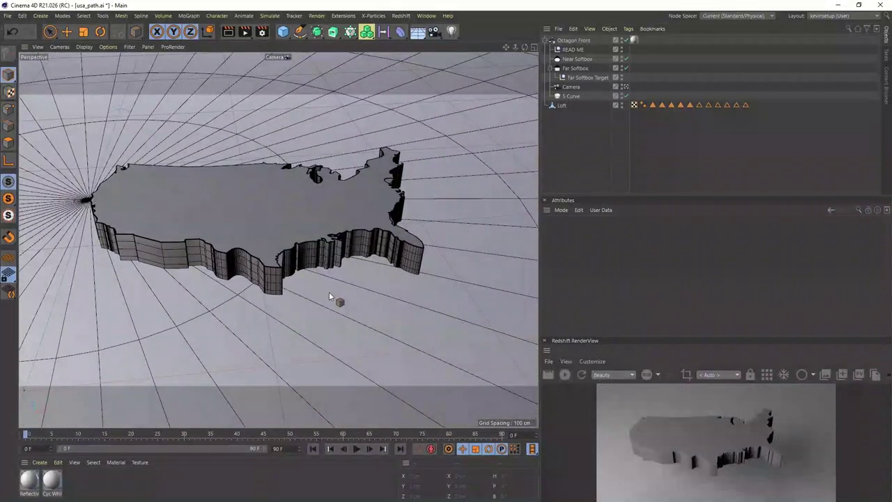
Move the Loft object down close to the studio floor, to a Y position of about 2 cm.
left_click(562, 105)
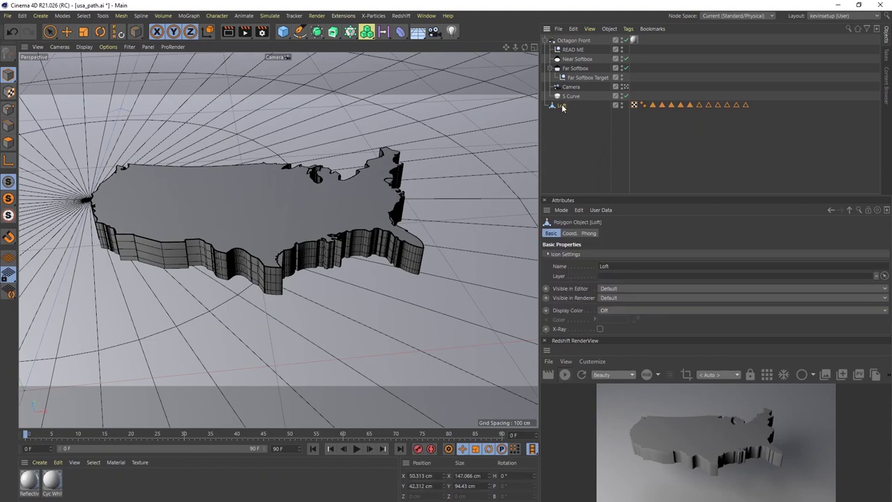
left_click(8, 74)
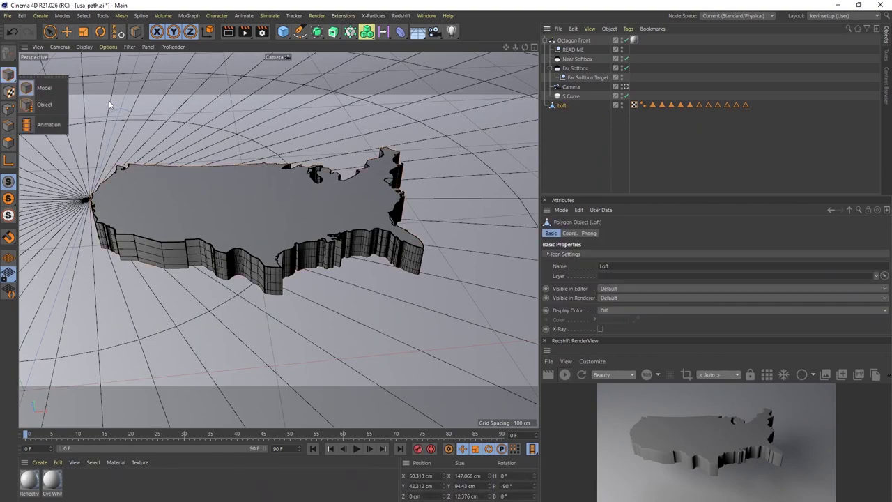
left_click(42, 104)
key("e")
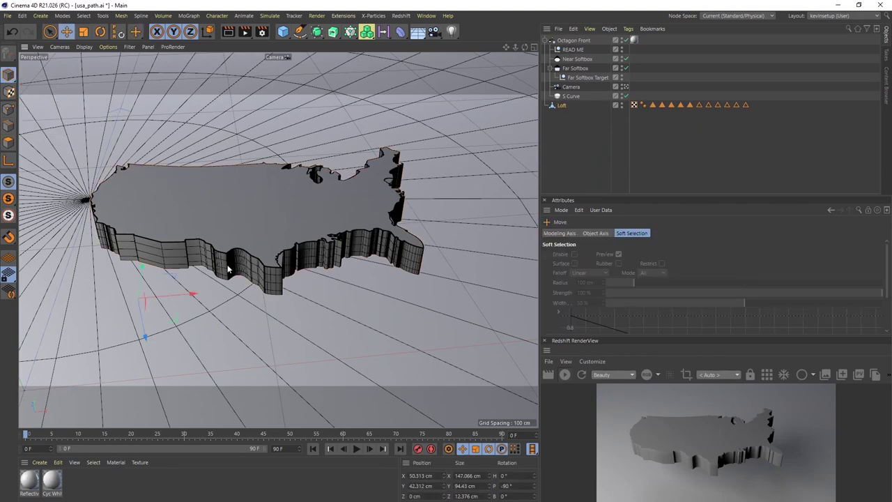
left_click_drag(157, 338, 181, 395, "alt")
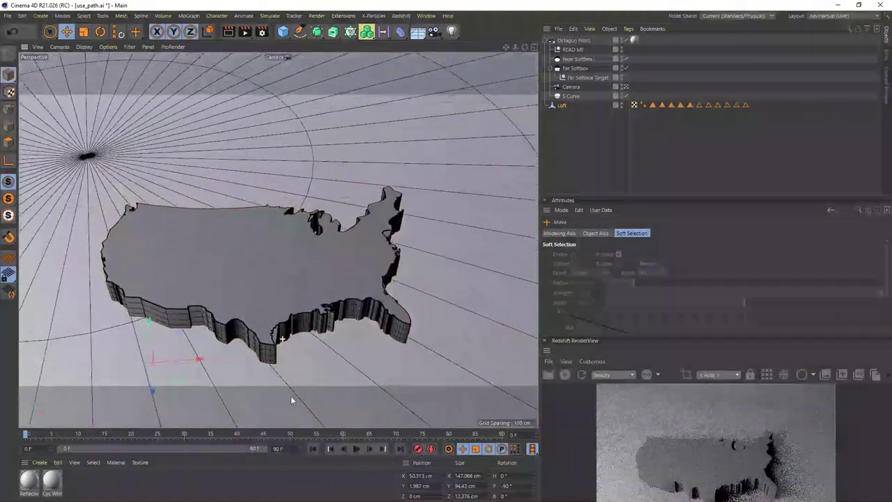
Examine the USA shape from steeper overhead angles and check its lighting and shadows in the render preview.
left_click_drag(291, 397, 290, 333, "alt")
right_click_drag(290, 333, 288, 316, "alt")
left_click_drag(286, 291, 269, 308, "alt")
middle_click_drag(265, 305, 308, 303, "alt")
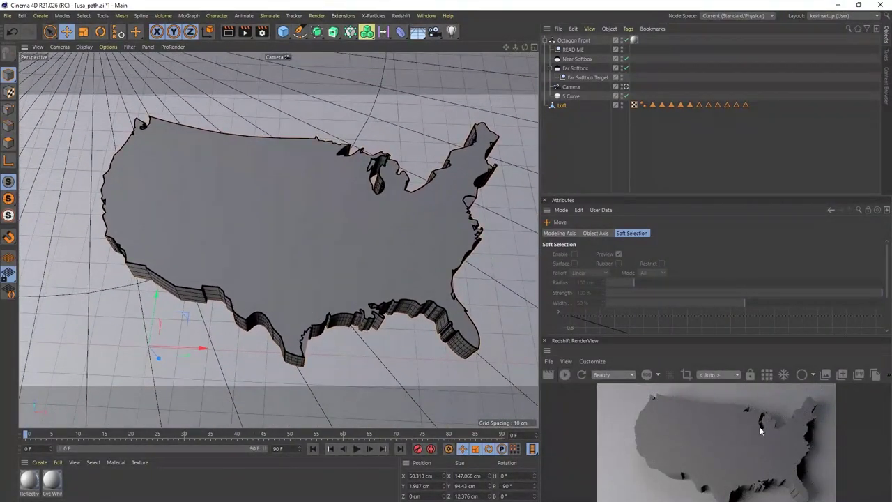
left_click_drag(390, 317, 341, 330, "alt")
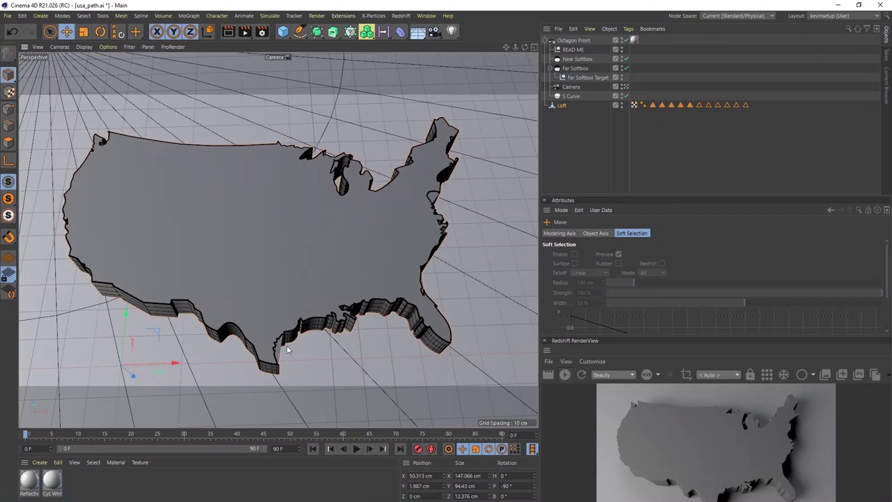
mouse_move(317, 322)
left_mouse_down("alt")
mouse_move(273, 282)
mouse_move(293, 283)
mouse_move(321, 313)
mouse_move(304, 283)
mouse_move(293, 286)
mouse_move(298, 314)
mouse_move(309, 301)
left_mouse_up("alt")
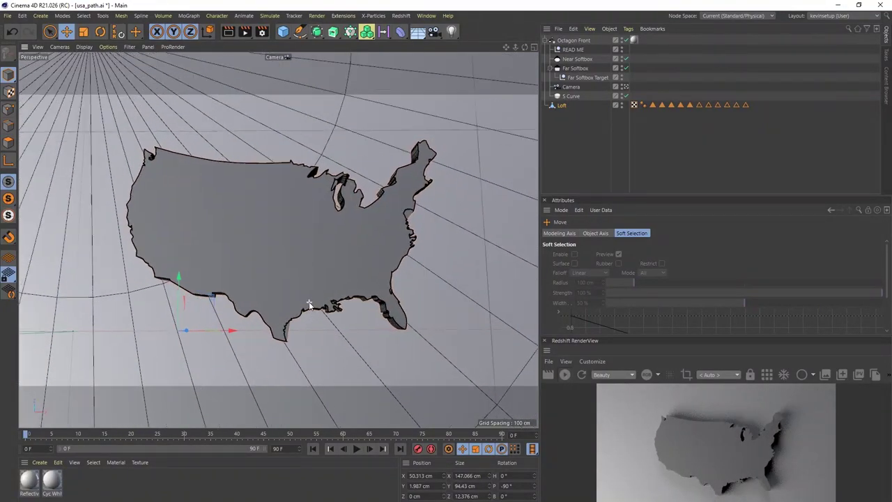
scroll(308, 301, "down", 1)
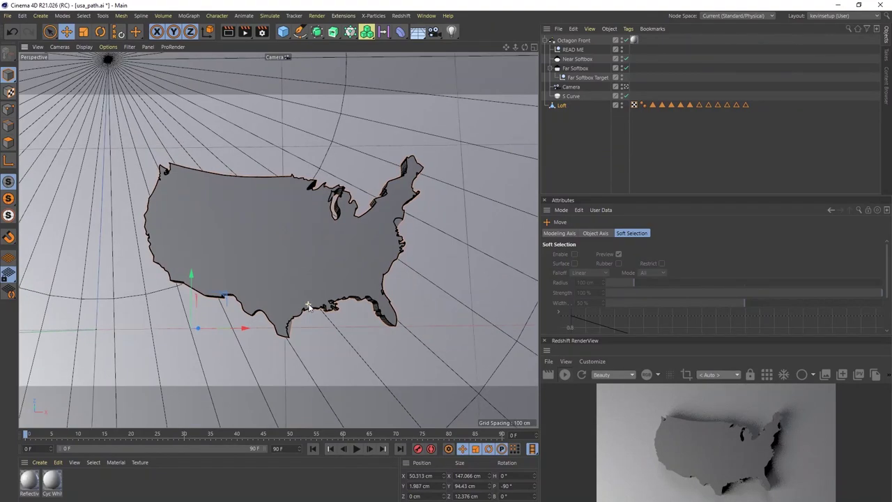
scroll(315, 293, "up", 2)
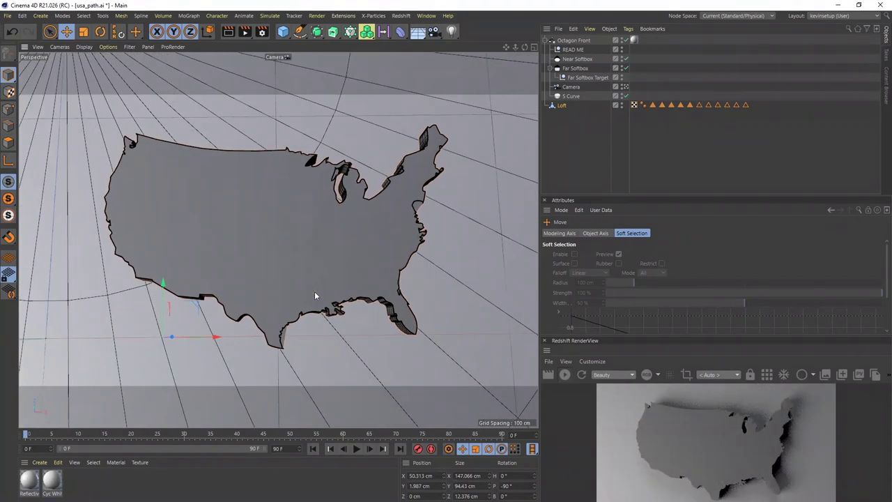
left_click_drag(315, 291, 313, 295, "alt")
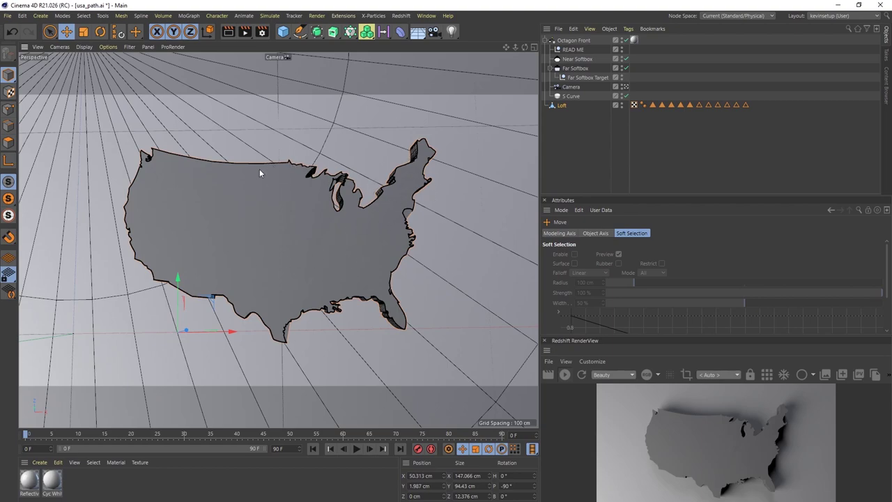
Break the USA shape into pieces by placing it under a new Voronoi Fracture, and rename the Loft object america.
left_click(190, 15)
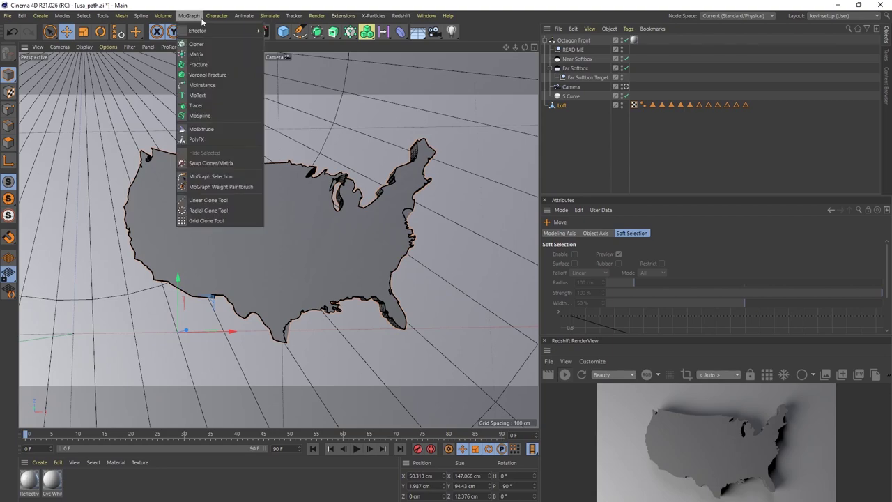
left_click(207, 75)
left_click_drag(563, 116, 578, 50)
double_click(578, 50)
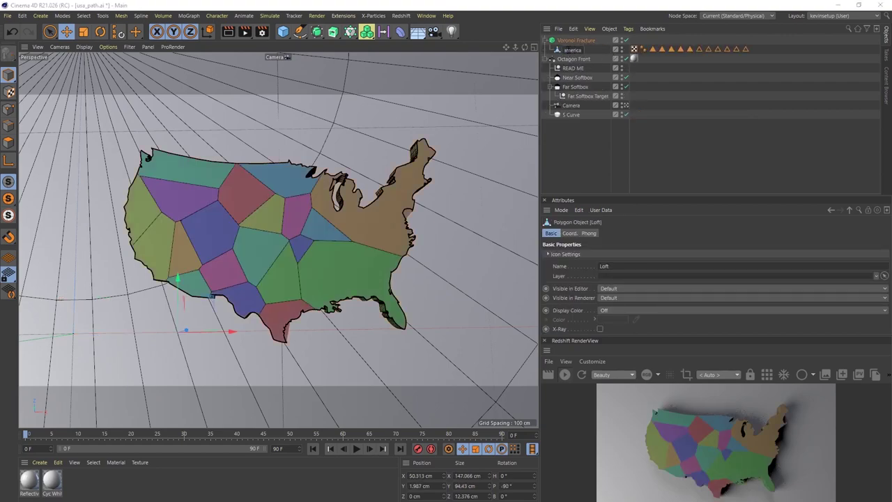
key("Return")
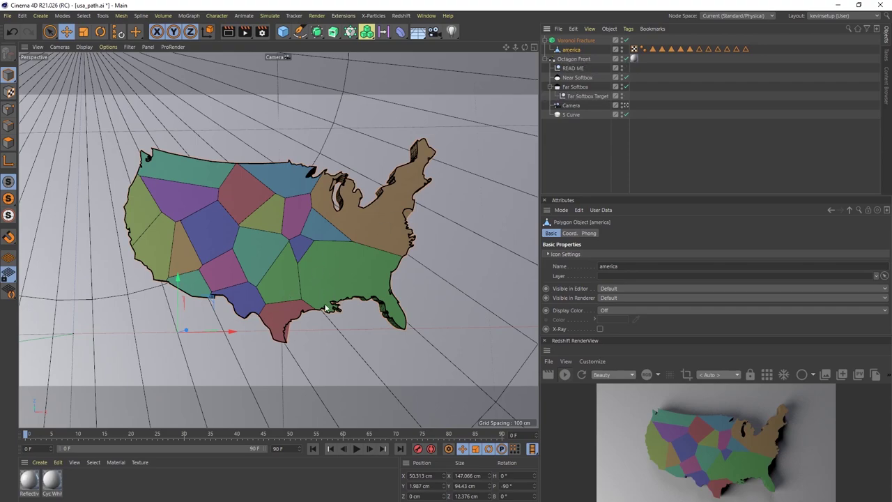
Set the point amount of the Voronoi Fracture's Point Generator - Distribution source to 900.
left_click(588, 40)
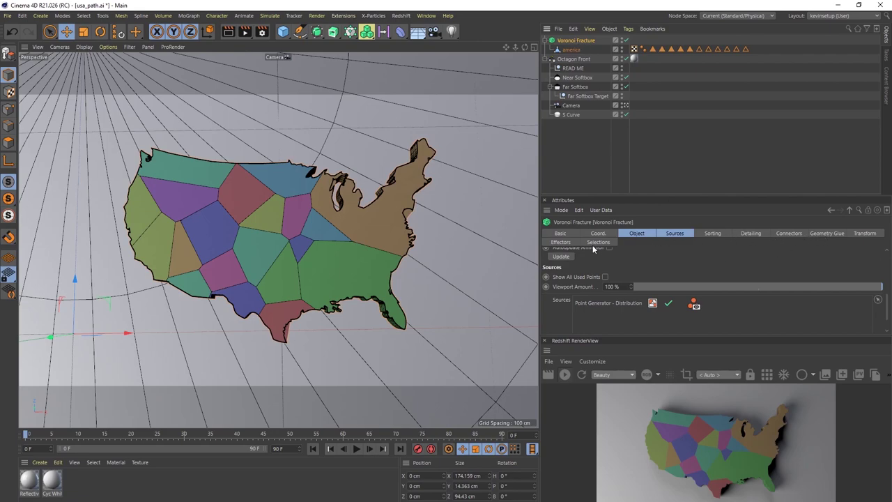
left_click(682, 233)
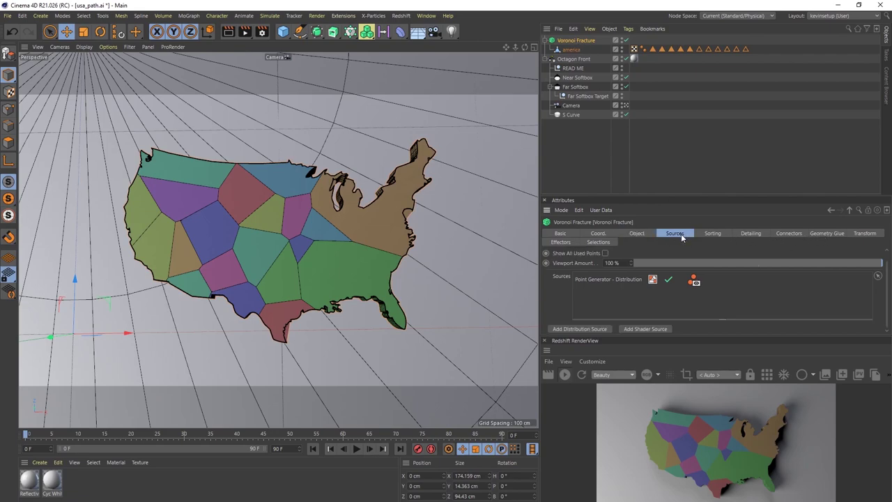
left_click(612, 279)
scroll(883, 287, "down", 3)
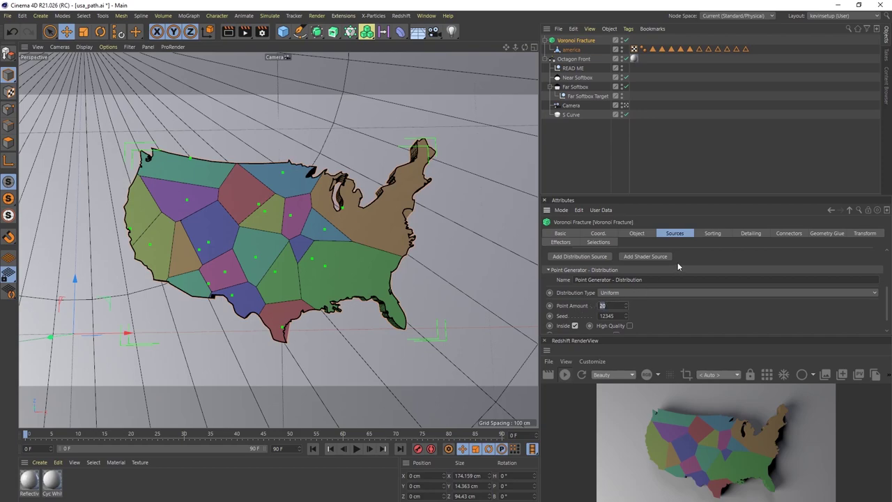
type("900")
key("Return")
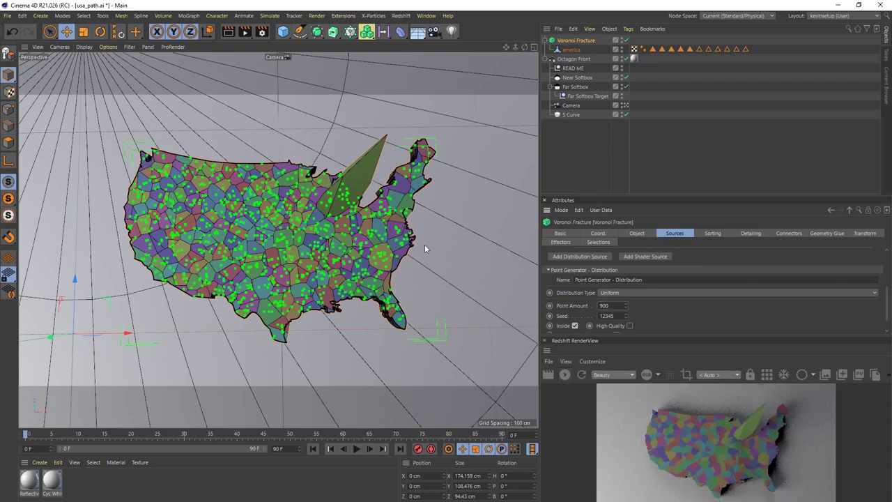
Change the point distribution's seed to 12347 to get a different fracture pattern, and check the pieces around the Great Lakes.
scroll(341, 209, "up", 2)
scroll(341, 209, "down", 2)
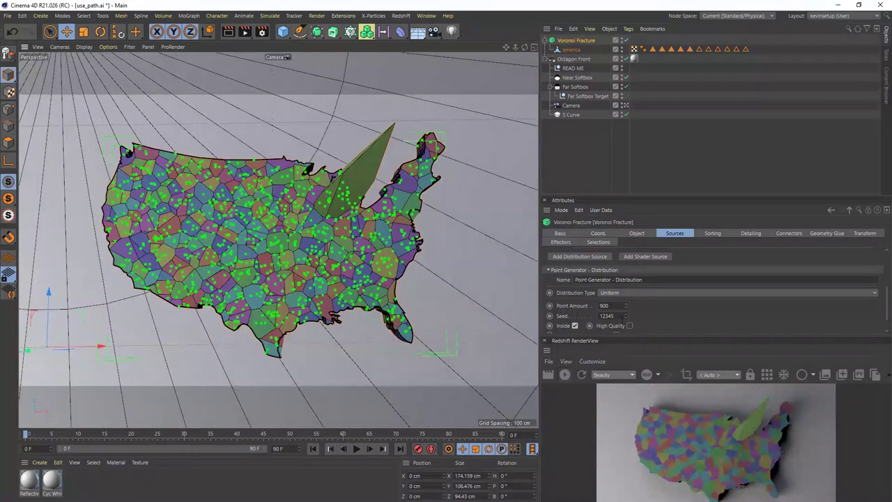
left_click(627, 315)
left_click(627, 315)
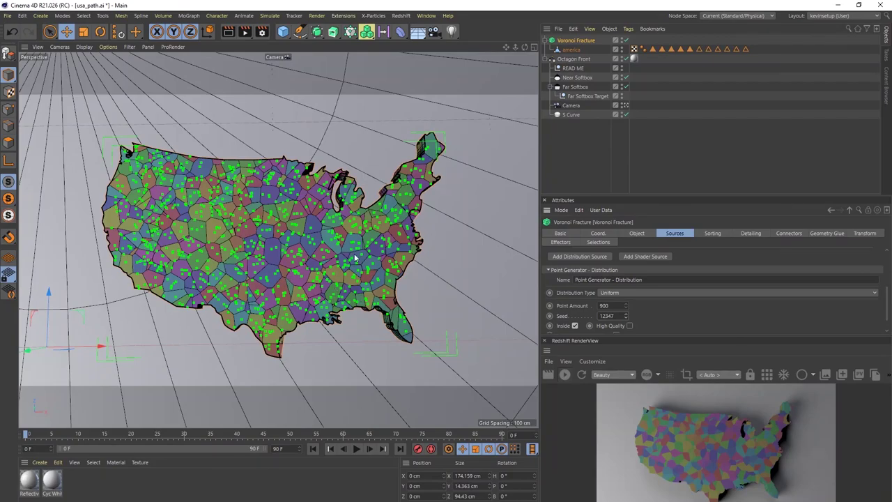
left_click_drag(301, 273, 311, 269, "alt")
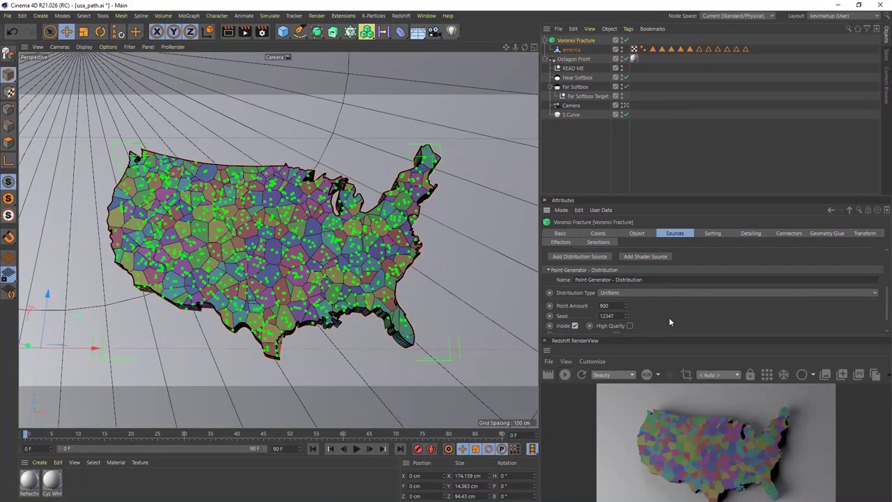
Switch the point distribution type to Inverse Normal with a standard deviation of 0.22.
scroll(669, 317, "down", 1)
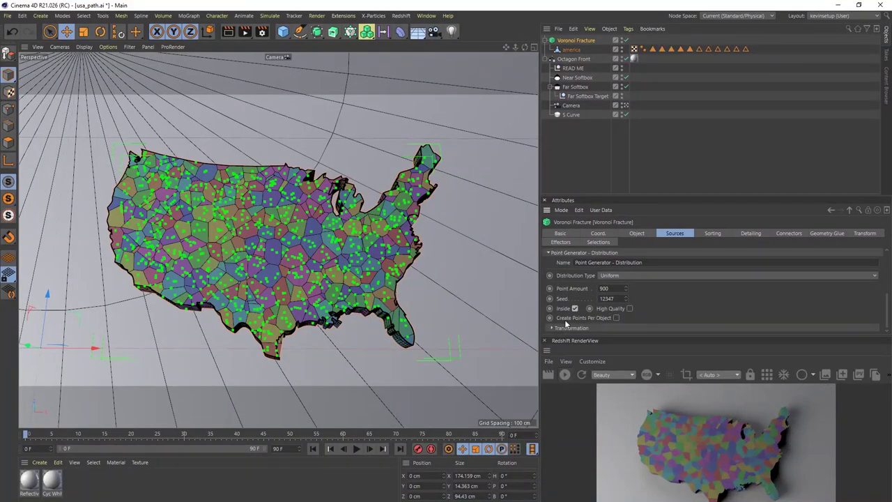
left_click(611, 277)
left_click(627, 307)
scroll(627, 310, "up", 4)
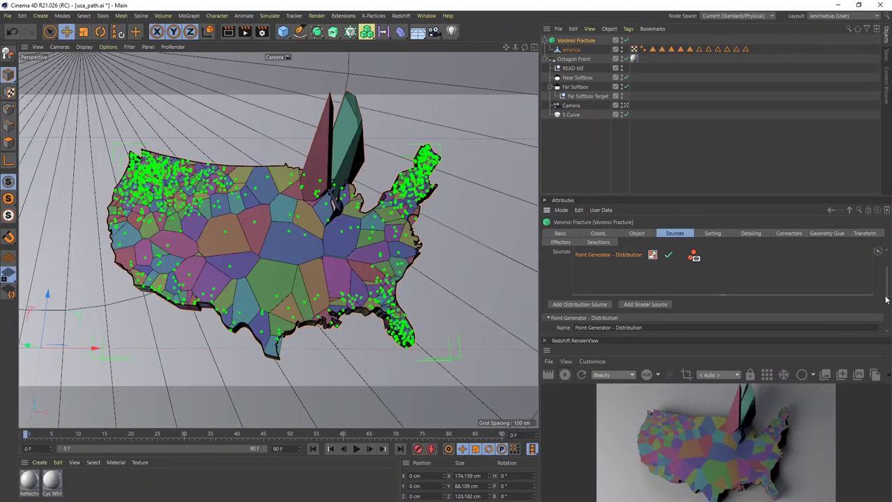
scroll(885, 291, "down", 3)
left_click(709, 292)
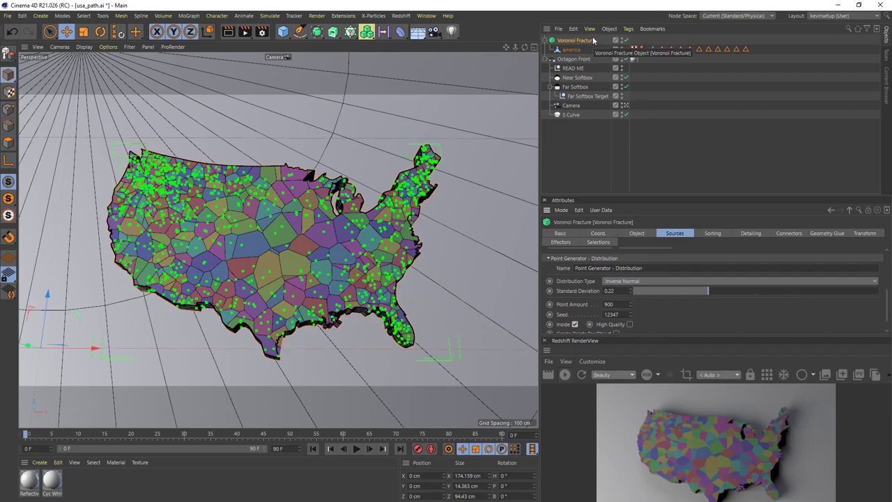
Save the project in the Broken America folder as tutorial_project.
left_click(8, 16)
left_click(43, 108)
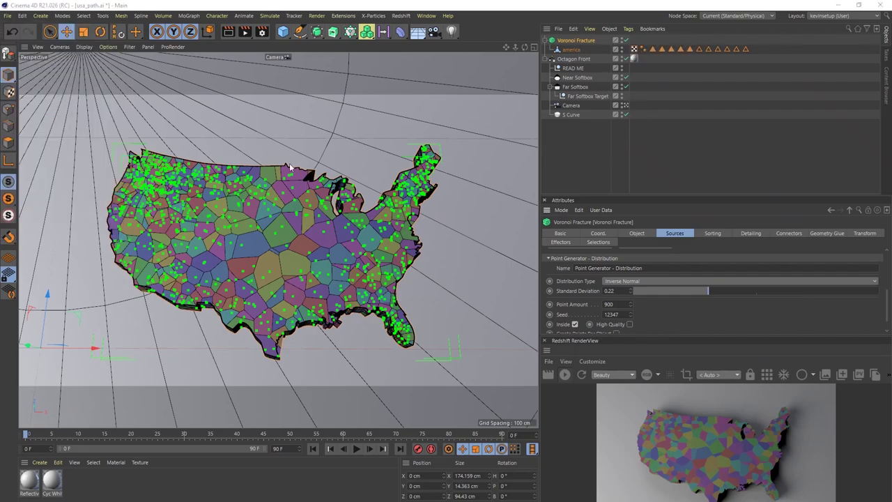
type("tutorial_project")
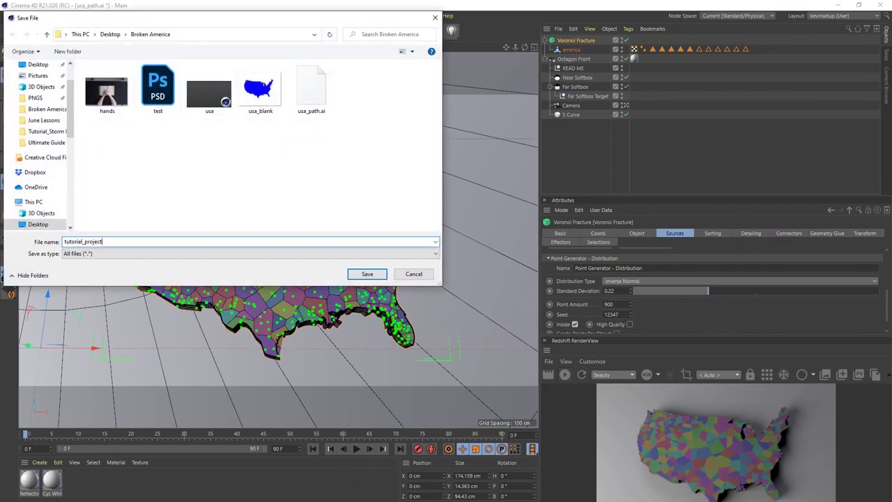
key("Return")
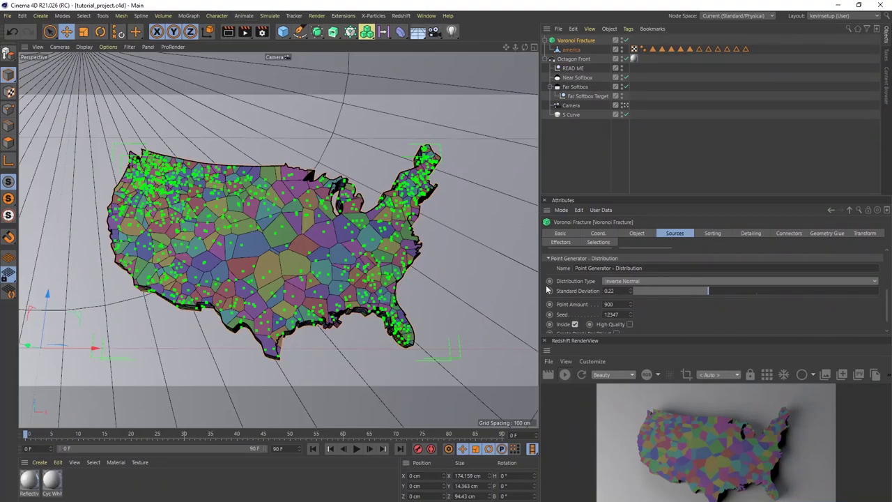
Add a Rigid Body simulation tag to the Voronoi Fracture object.
right_click(587, 42)
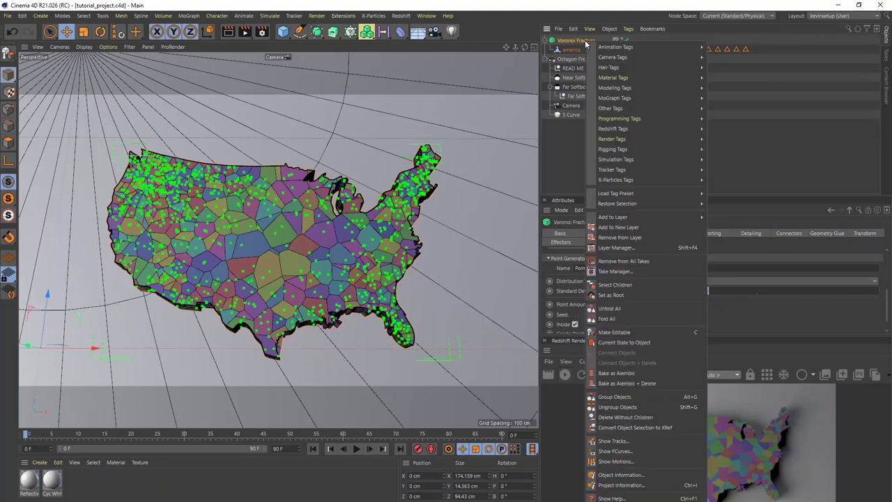
mouse_move(629, 159)
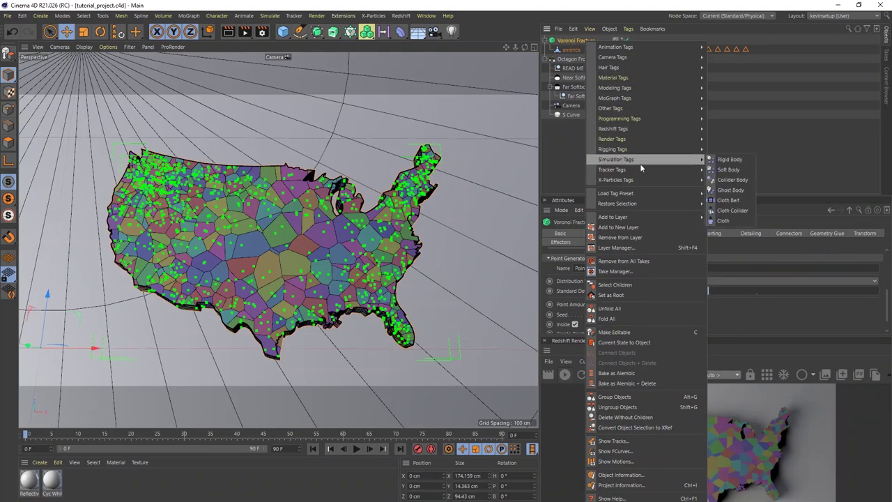
left_click(738, 160)
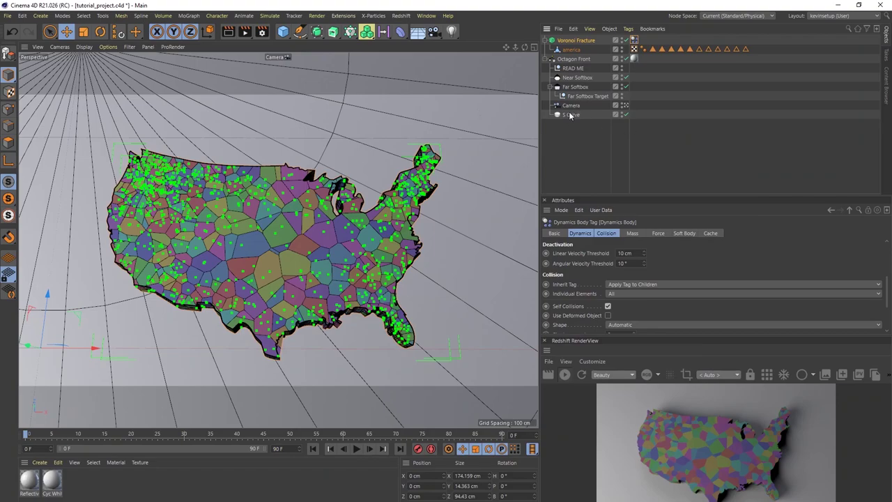
Add a Collider Body simulation tag to the S Curve studio backdrop.
left_click(571, 115)
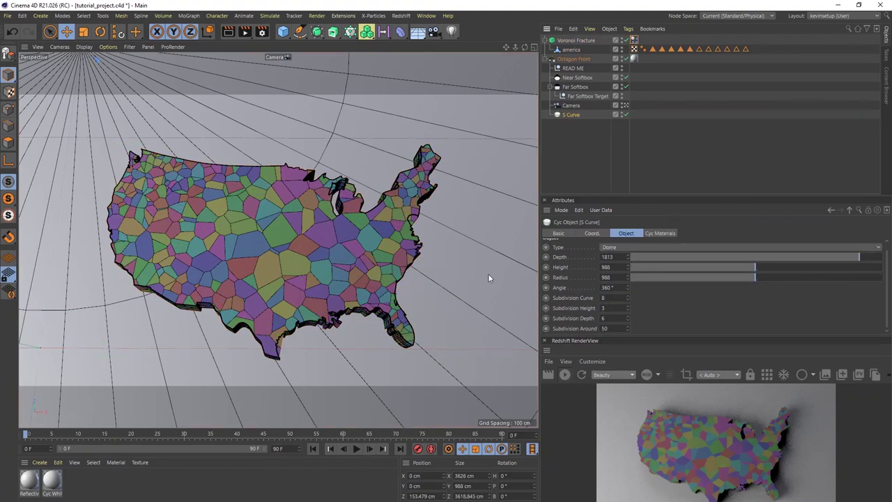
right_click(572, 116)
mouse_move(614, 194)
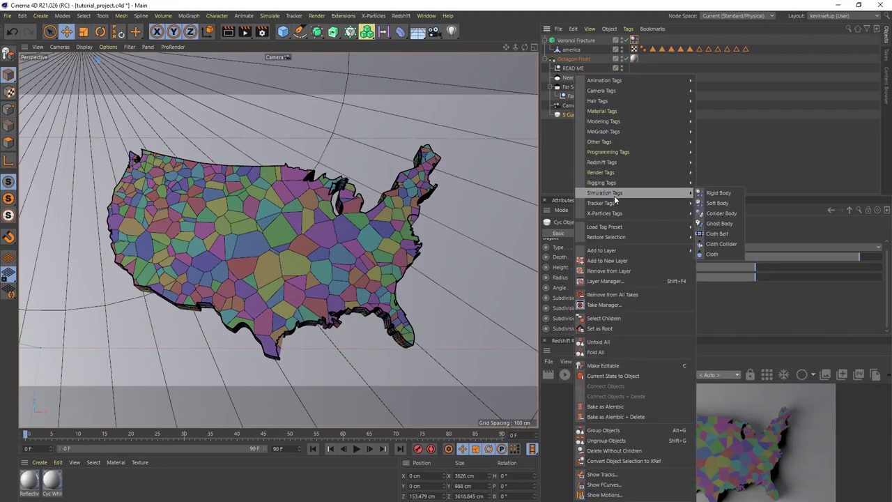
left_click(719, 214)
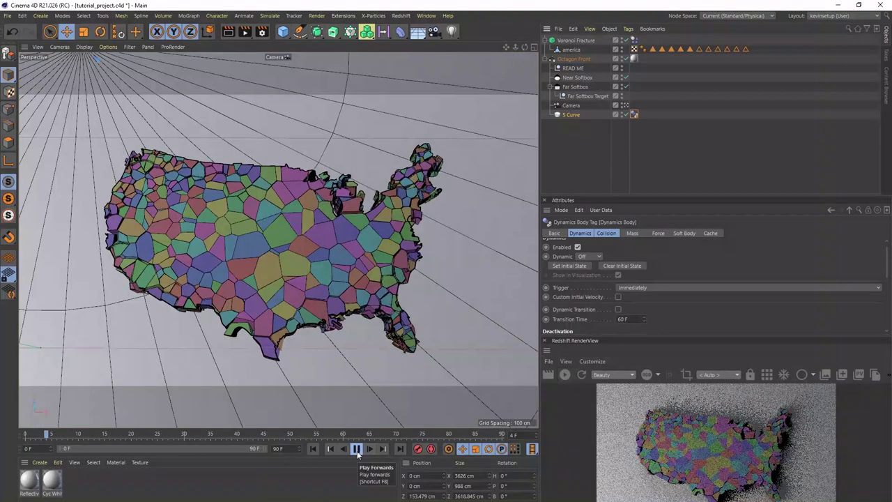
Run the dynamics simulation to frame 10, examine the crumbling pieces from several angles, and return to the first frame.
key("F8")
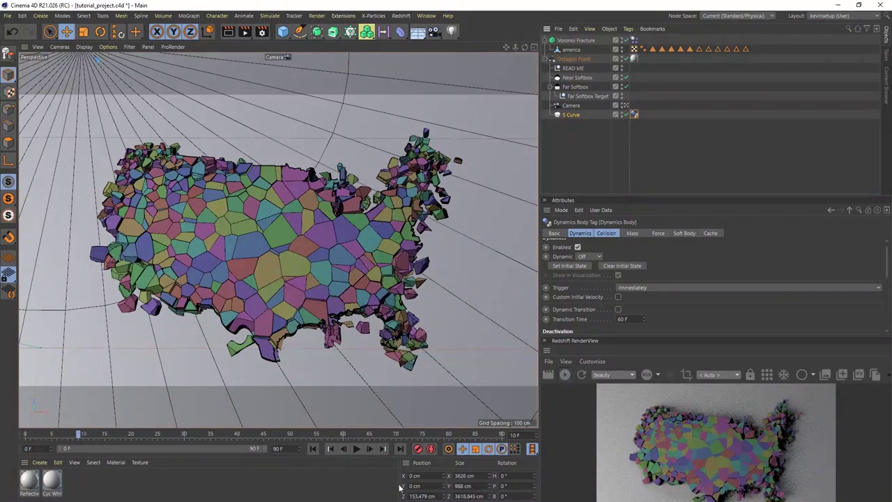
left_click_drag(352, 305, 327, 269, "alt")
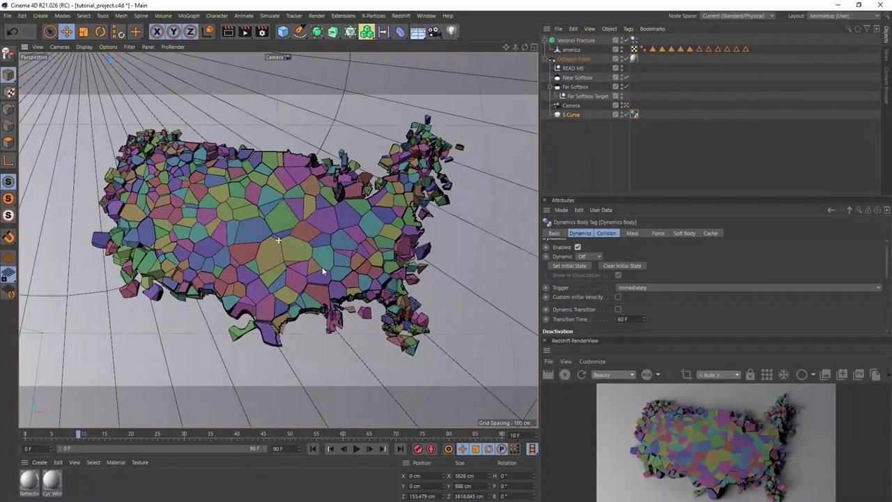
scroll(313, 262, "up", 4)
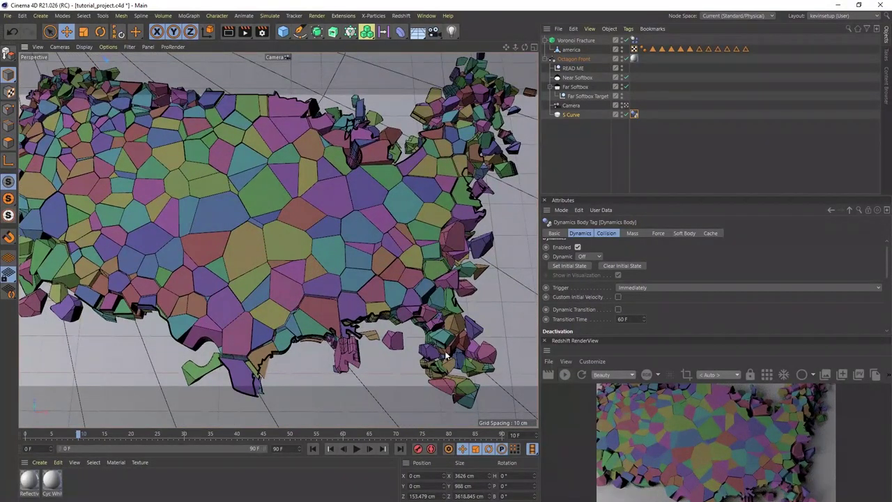
left_click_drag(388, 317, 369, 312, "alt")
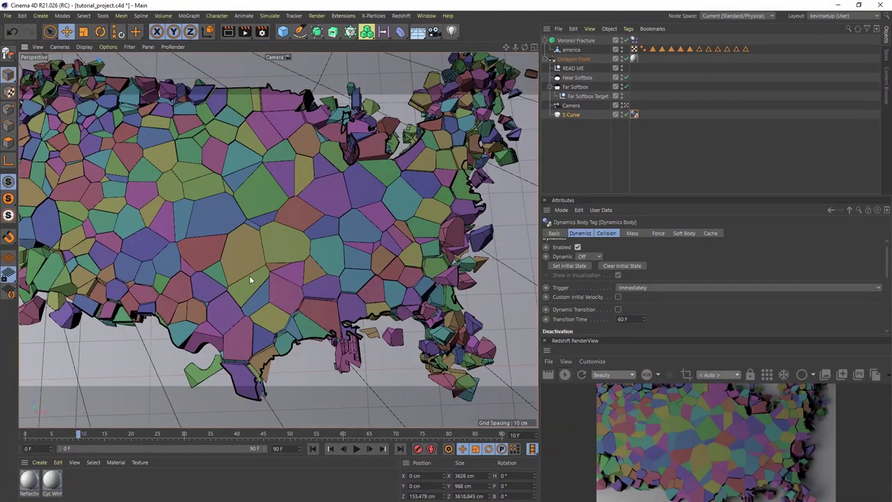
left_click_drag(347, 263, 278, 309, "alt")
middle_click_drag(214, 286, 439, 225, "alt")
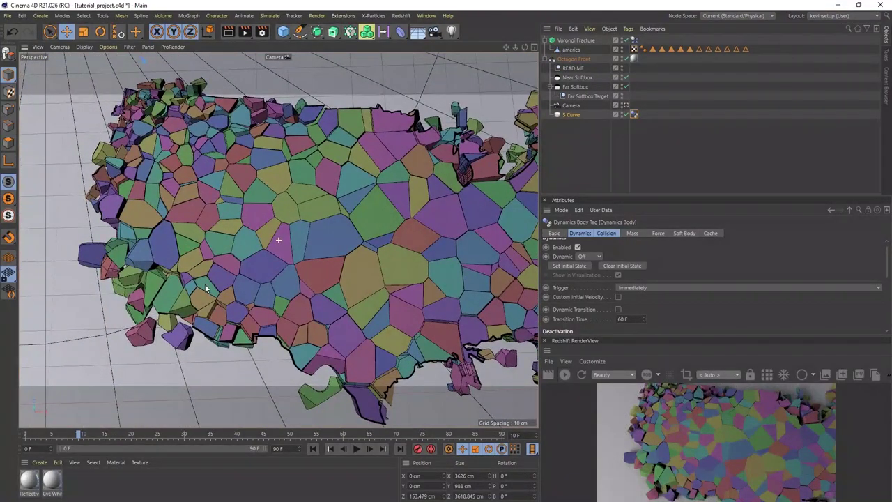
left_click_drag(206, 288, 172, 238, "alt")
left_click_drag(325, 172, 314, 231, "alt")
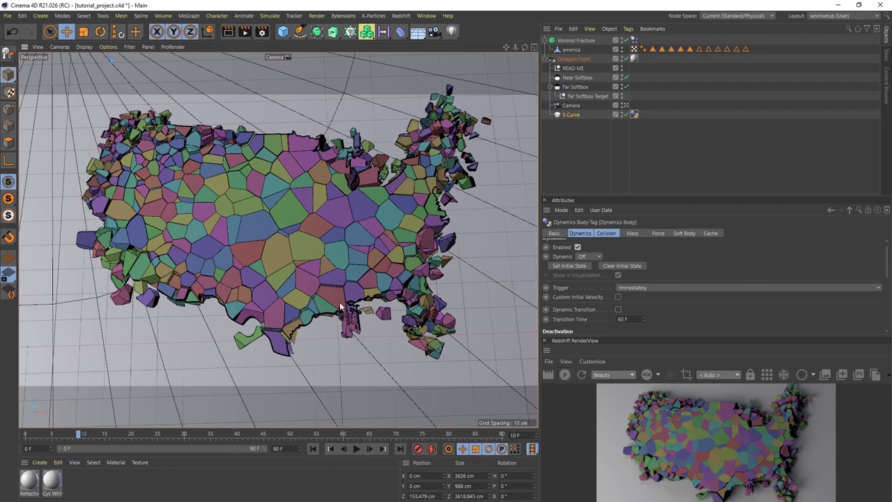
left_click(313, 450)
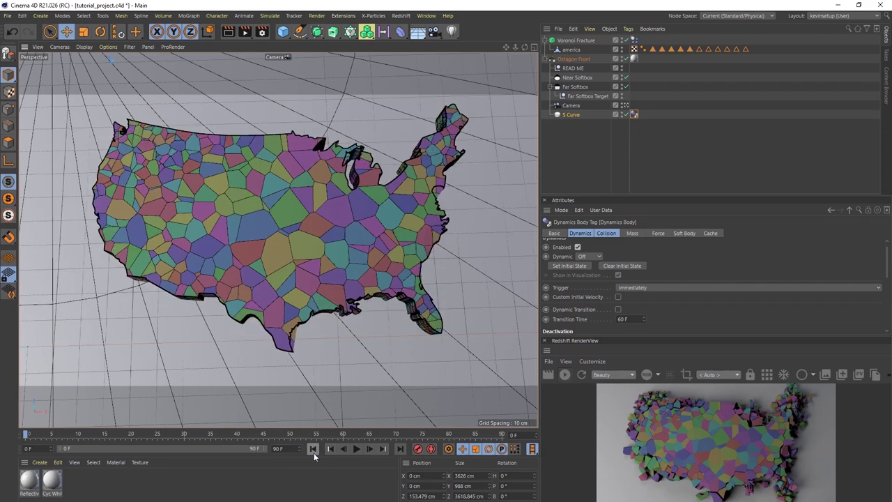
Add a Plain effector to the Voronoi Fracture and check that it is listed among the object's effectors.
left_click(577, 41)
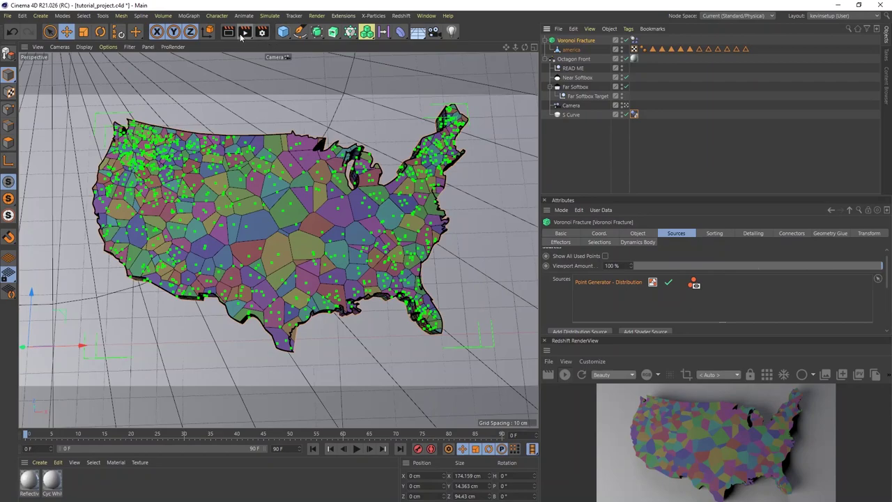
left_click(189, 15)
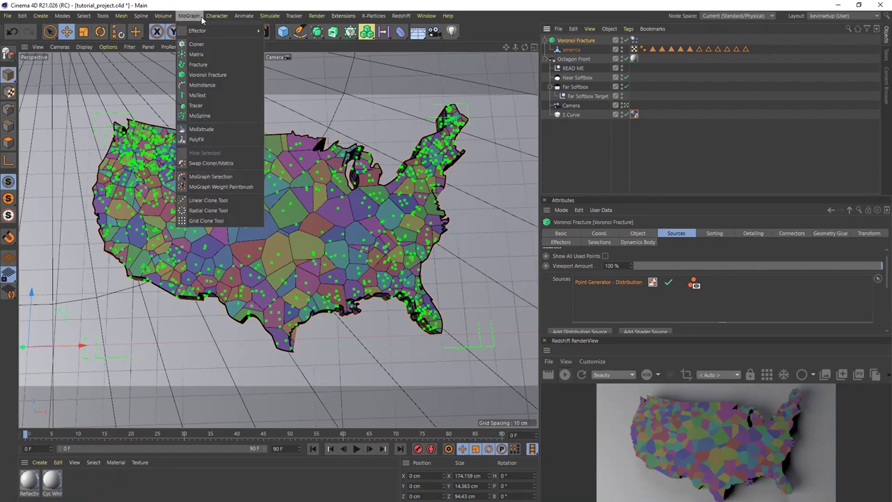
mouse_move(198, 31)
left_click(282, 35)
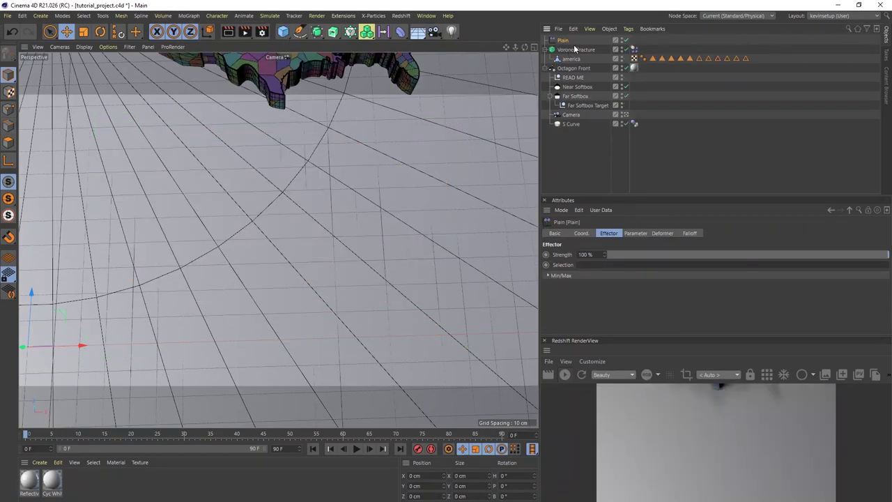
left_click(583, 51)
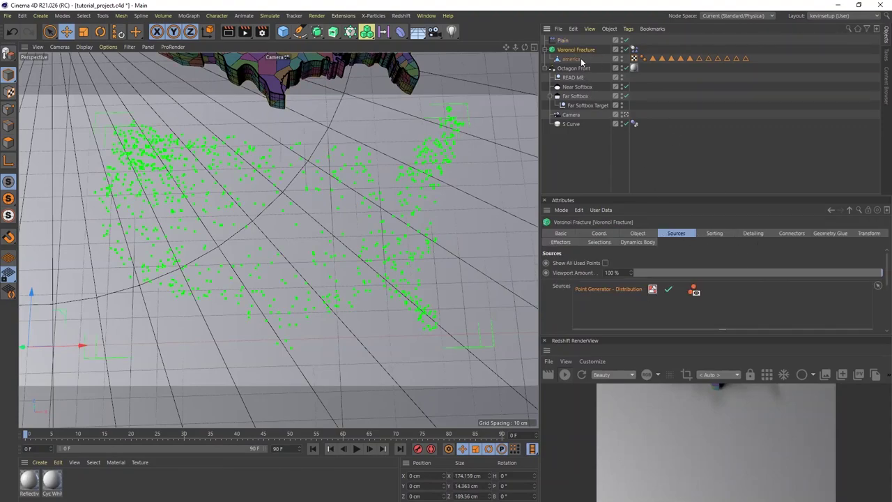
left_click(571, 243)
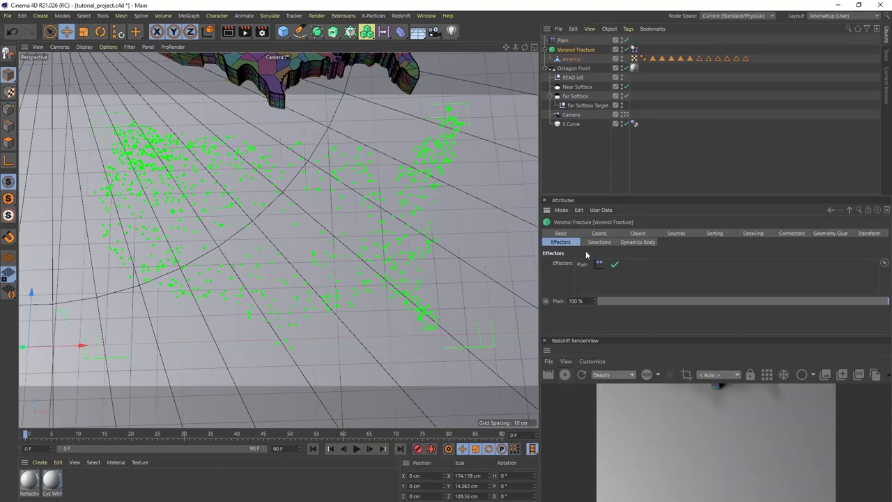
Set the Plain effector's Y position parameter to 0 cm.
left_click(565, 41)
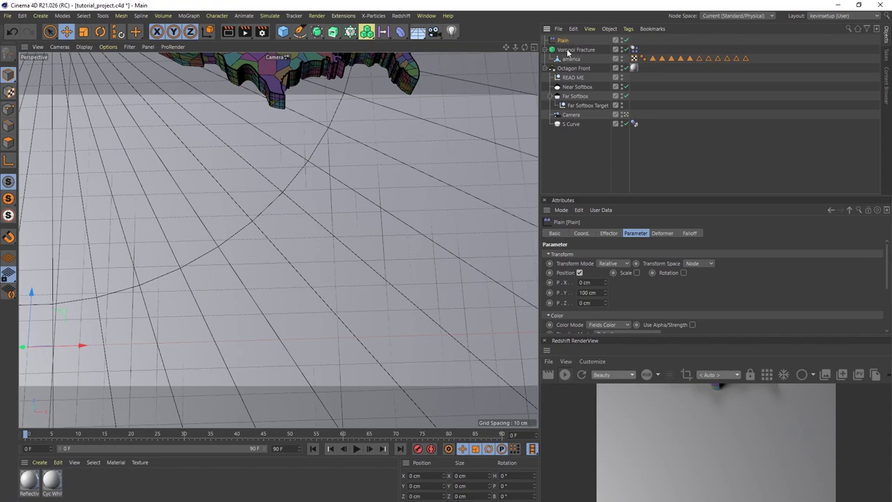
left_click(602, 293)
type("0")
key("Return")
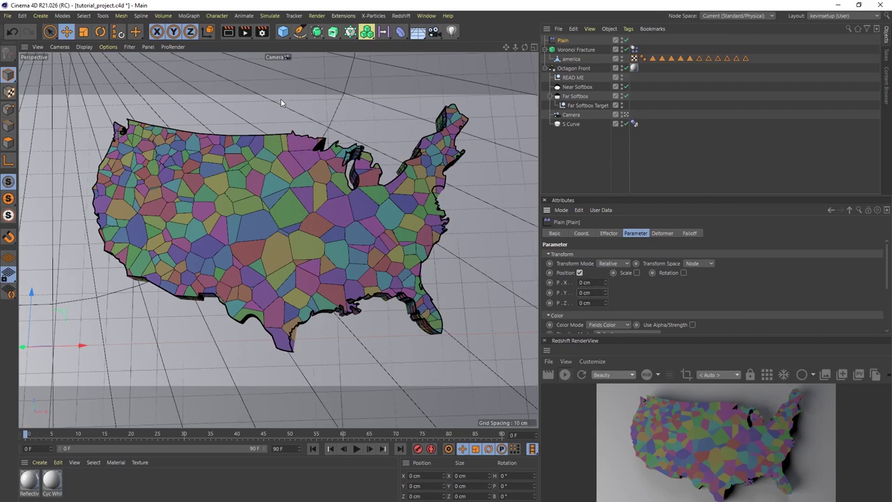
Add a Box Field to the Plain effector's falloff and move it to about 89.4 cm along X.
left_click(689, 234)
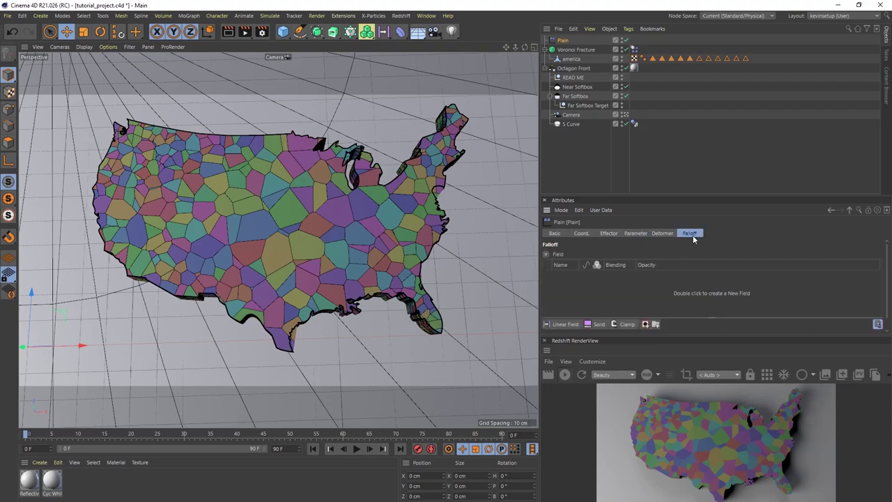
left_click(562, 325)
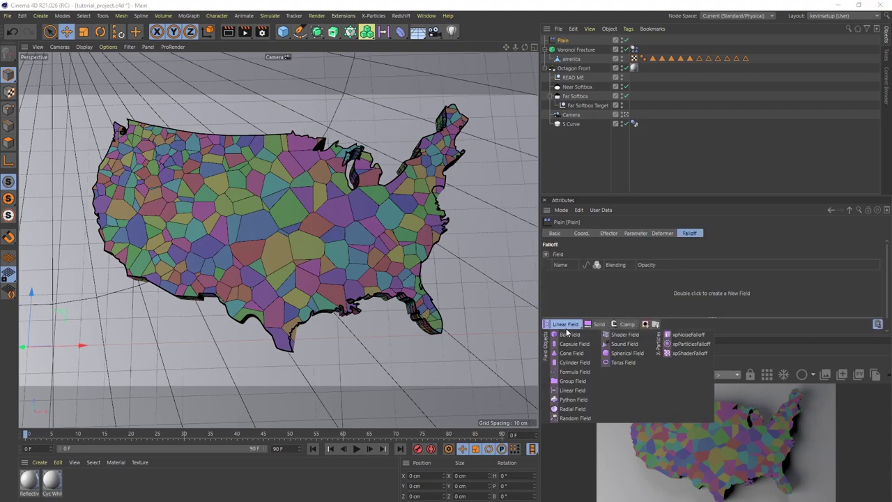
left_click(572, 332)
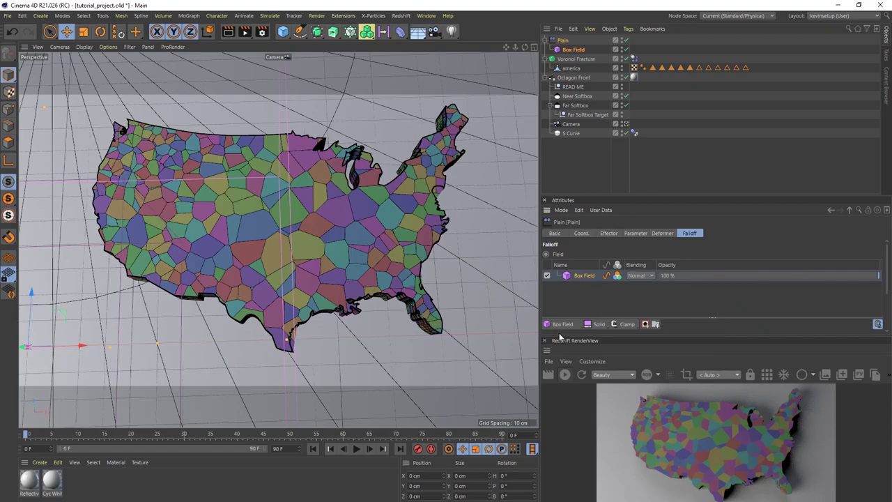
left_click_drag(314, 293, 230, 244, "alt")
left_click_drag(204, 293, 576, 282)
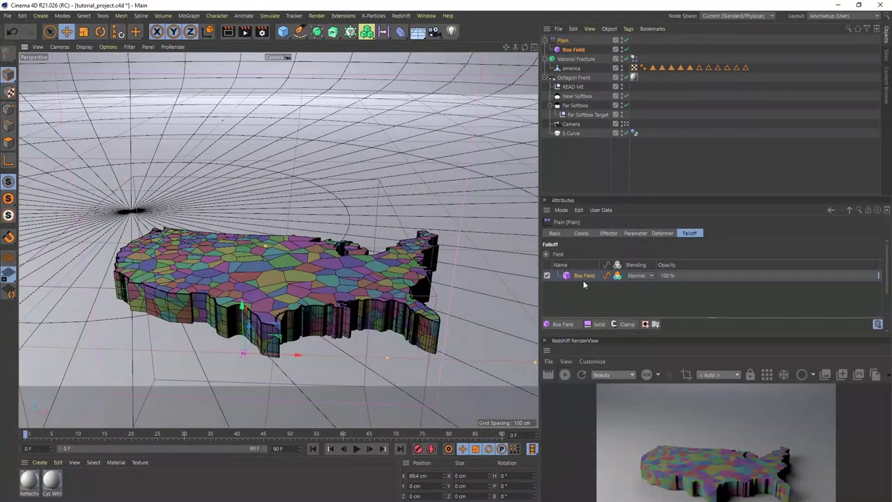
Set the Box Field's X size to 8 cm and place it across the map's middle at about X 97.6, Y 8.6, Z 22.6 cm.
scroll(864, 286, "down", 3)
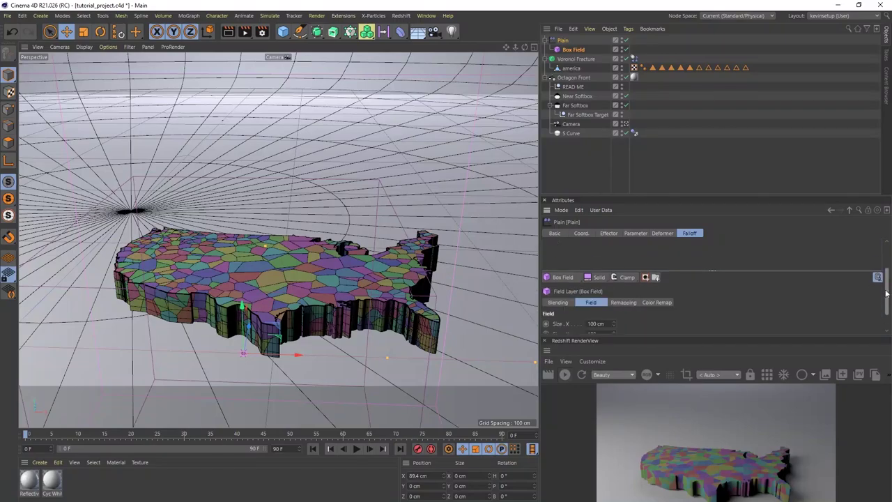
left_click(604, 298)
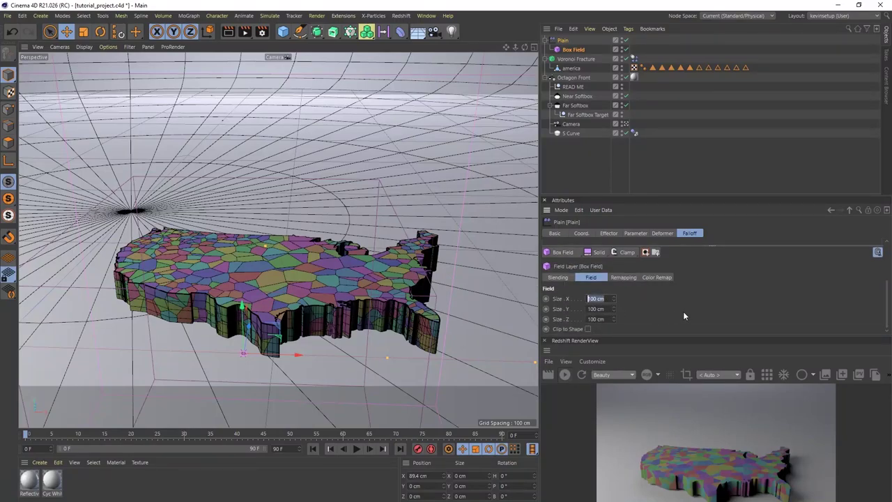
type("8")
key("Return")
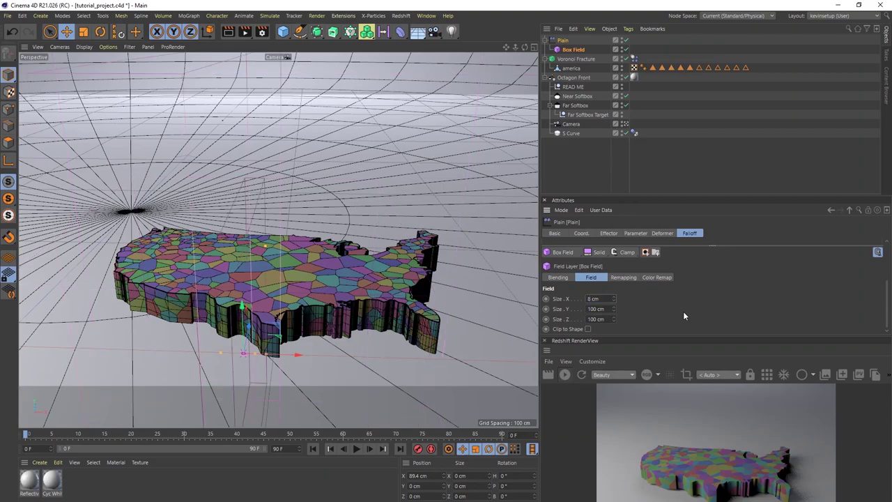
mouse_move(305, 336)
left_mouse_down("alt")
mouse_move(294, 376)
mouse_move(335, 352)
mouse_move(288, 274)
mouse_move(298, 305)
mouse_move(294, 341)
left_mouse_up("alt")
left_click_drag(280, 304, 251, 286)
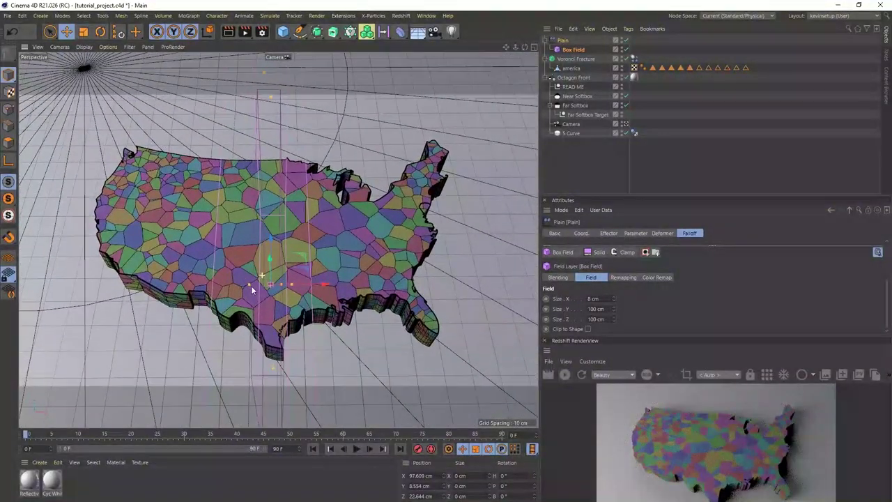
Raise the Plain effector's X position parameter through 50 cm and 500 cm to 1000 cm.
scroll(294, 299, "up", 2)
left_click(567, 41)
left_click(617, 236)
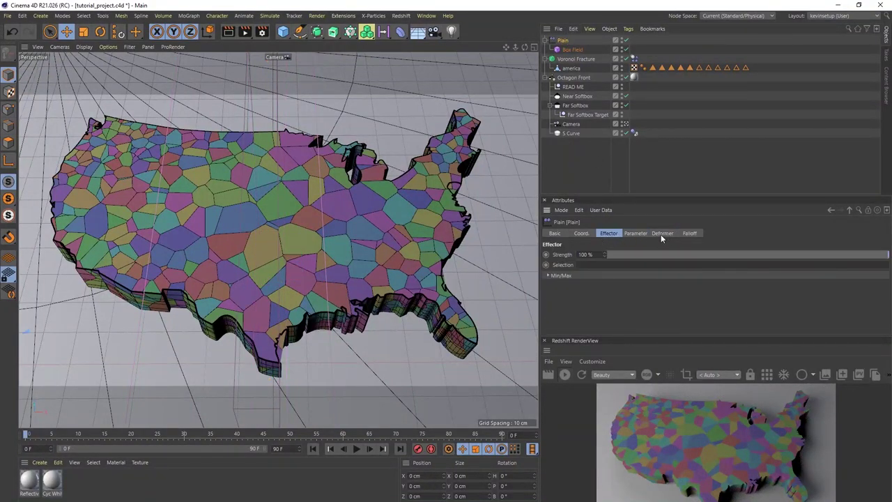
left_click(635, 233)
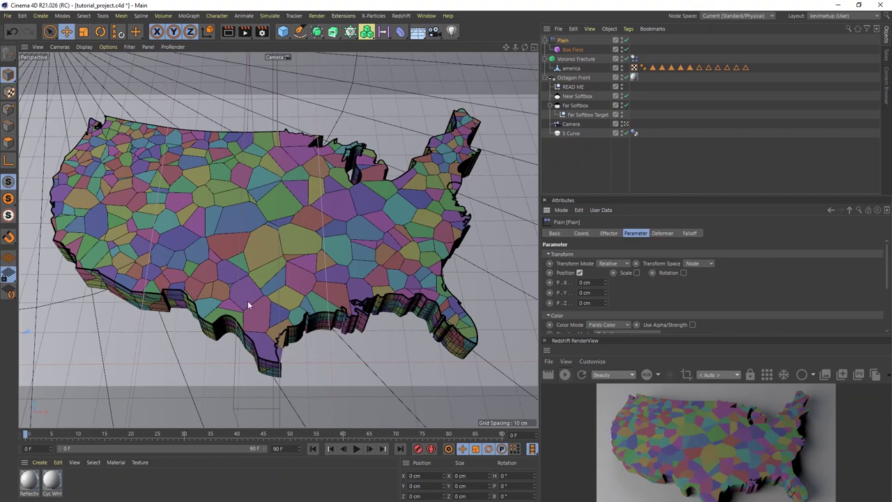
left_click(597, 282)
type("50")
key("Return")
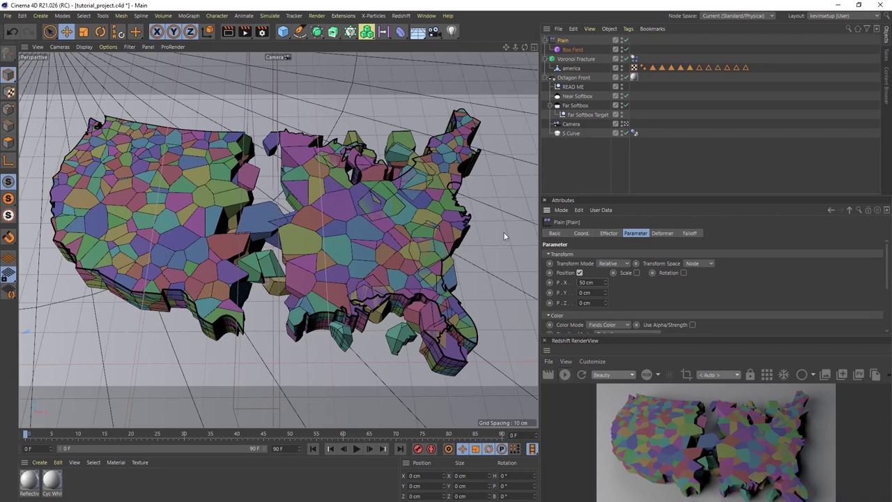
left_click(601, 283)
type("500")
key("Return")
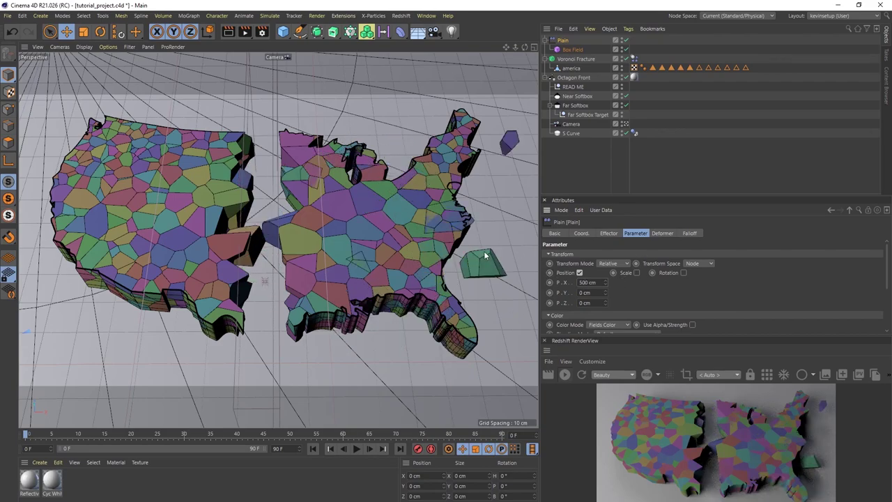
type("1000")
key("Return")
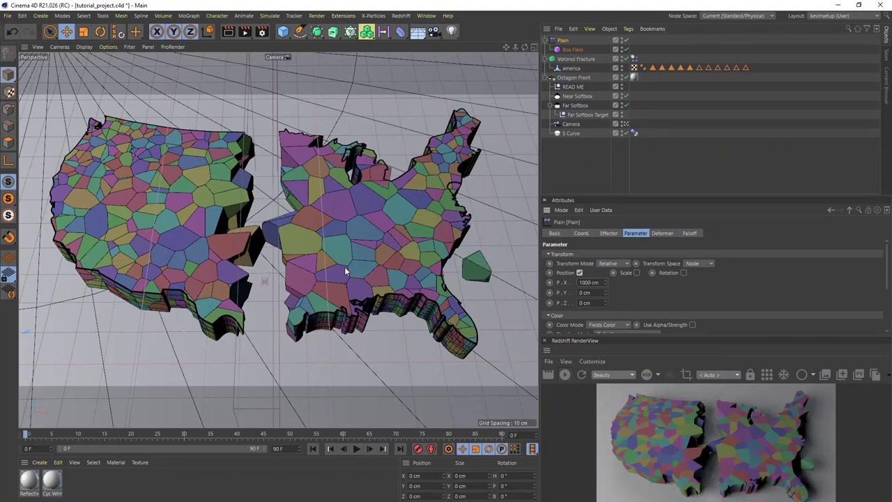
Examine the Box Field's type options and its size and blending settings in the Plain effector's falloff.
middle_click_drag(320, 269, 378, 297, "alt")
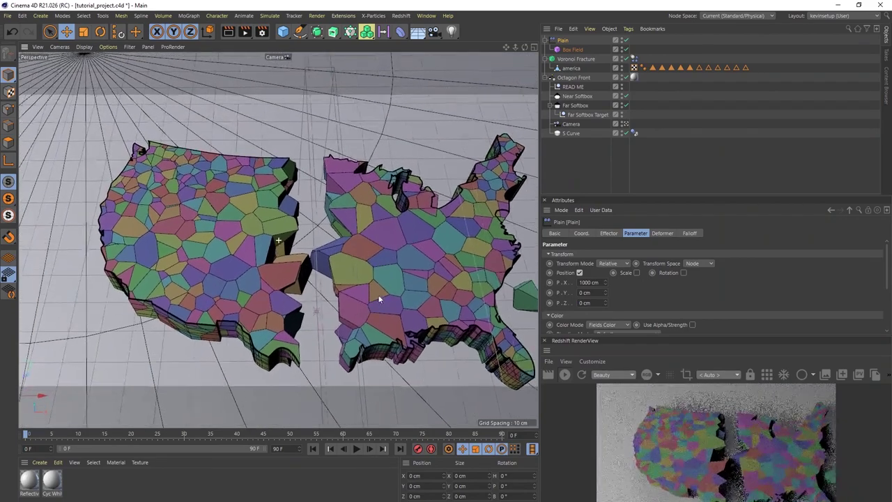
left_click(571, 50)
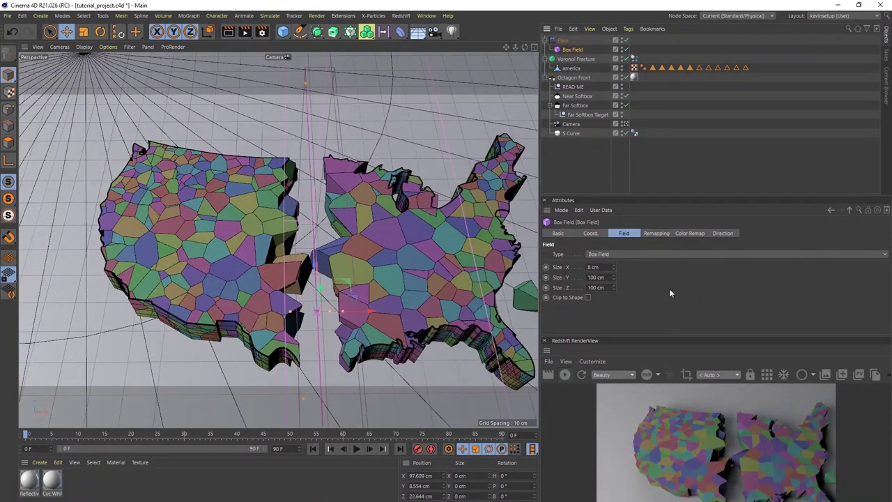
left_click(624, 253)
left_click(629, 248)
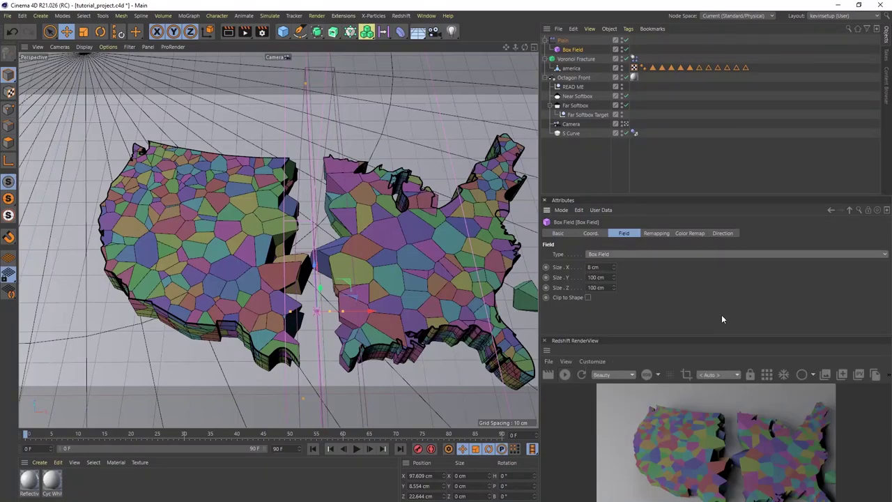
left_click(563, 40)
left_click(689, 233)
left_click_drag(888, 289, 888, 324)
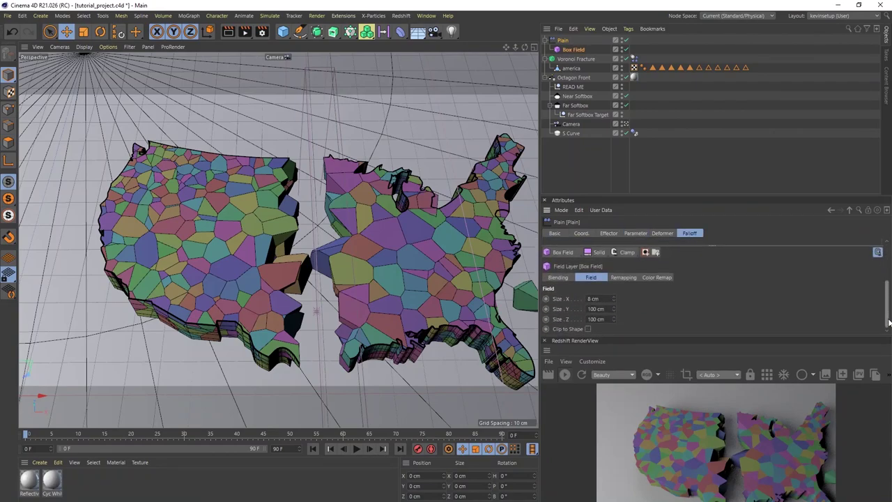
left_click(559, 278)
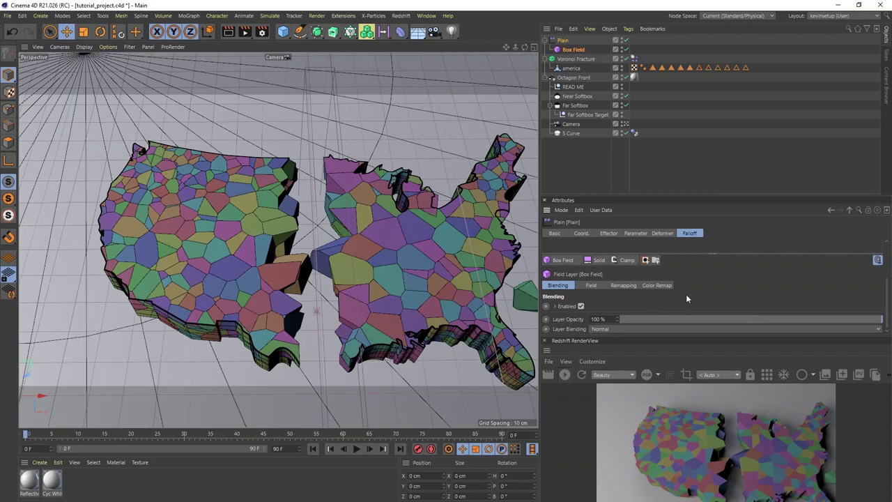
Resize the Box Field across the map's gap to about 4.1 cm in X and 99.2 cm in Z.
left_click(569, 51)
left_click_drag(391, 284, 241, 205, "alt")
left_click_drag(350, 290, 334, 275, "alt")
right_click_drag(334, 275, 357, 271, "alt")
mouse_move(357, 271)
left_mouse_down("alt")
mouse_move(335, 313)
mouse_move(343, 278)
mouse_move(367, 282)
left_mouse_up("alt")
scroll(362, 341, "up", 8)
left_click_drag(363, 385, 392, 387, "alt")
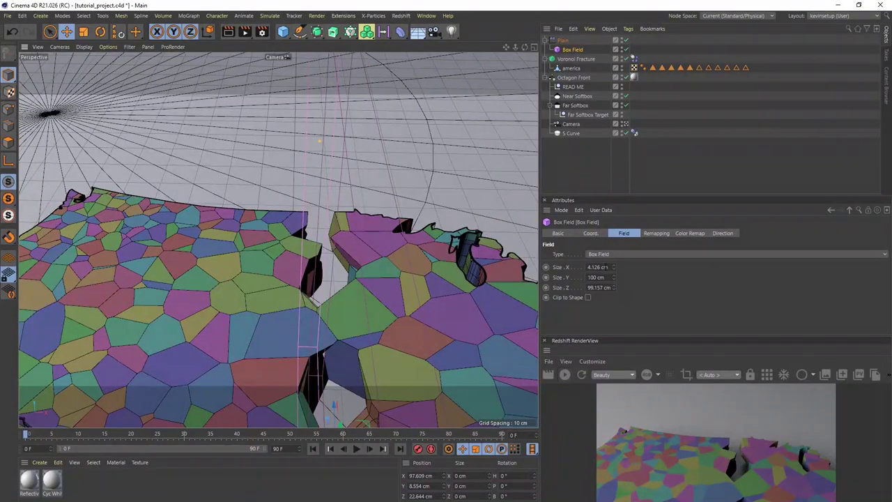
Widen the Box Field stepwise to an X size of 11.126 cm.
left_click(614, 266)
left_click(614, 266)
left_click(614, 266)
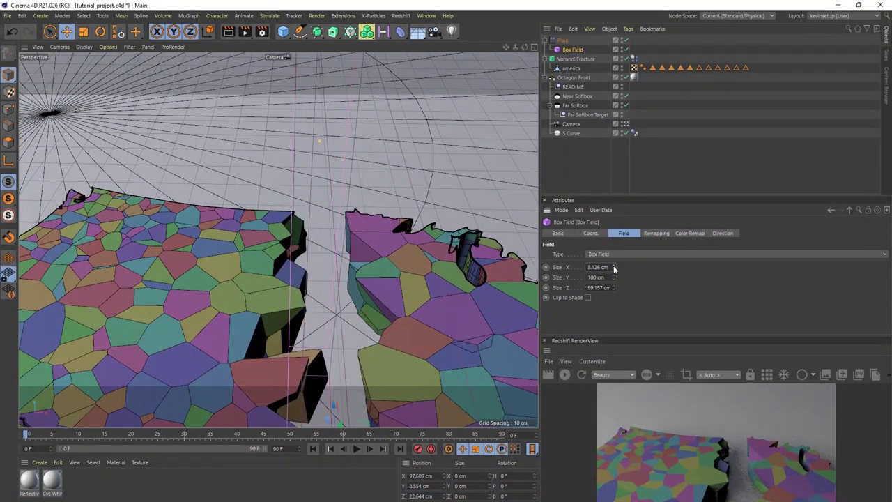
left_click(614, 266)
left_click(614, 267)
left_click(614, 267)
left_click(614, 266)
Reduce the Box Field's X size to 9.126 cm and check the gap between the two map halves.
scroll(389, 317, "down", 3)
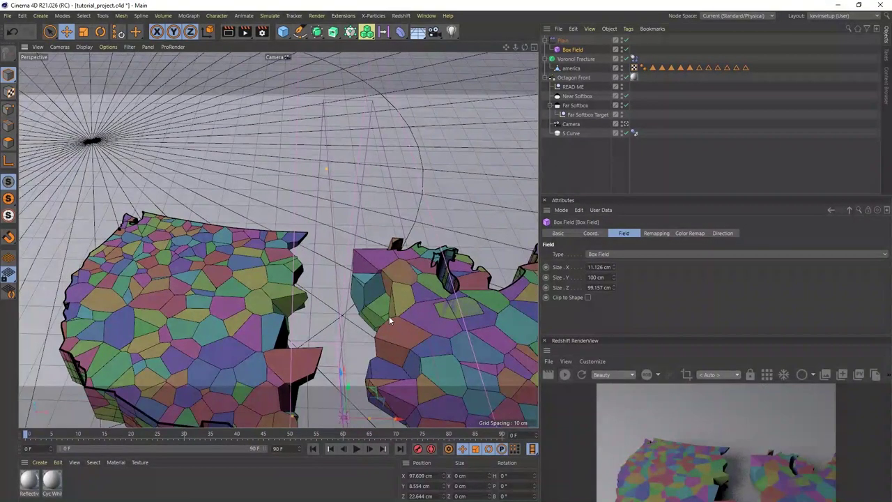
scroll(392, 319, "down", 2)
left_click_drag(393, 342, 392, 356, "alt")
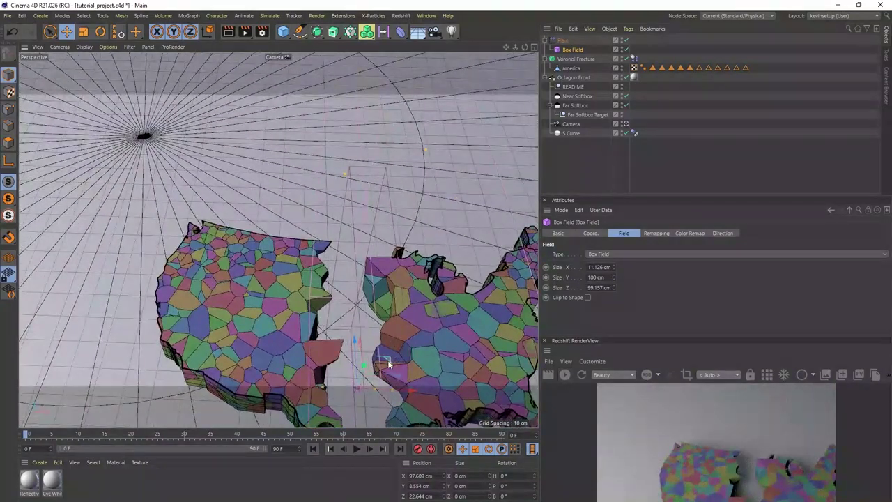
middle_click_drag(375, 356, 343, 270, "alt")
left_click_drag(343, 274, 449, 284, "alt")
left_click_drag(370, 312, 326, 298, "alt")
left_click(613, 270)
left_click(613, 270)
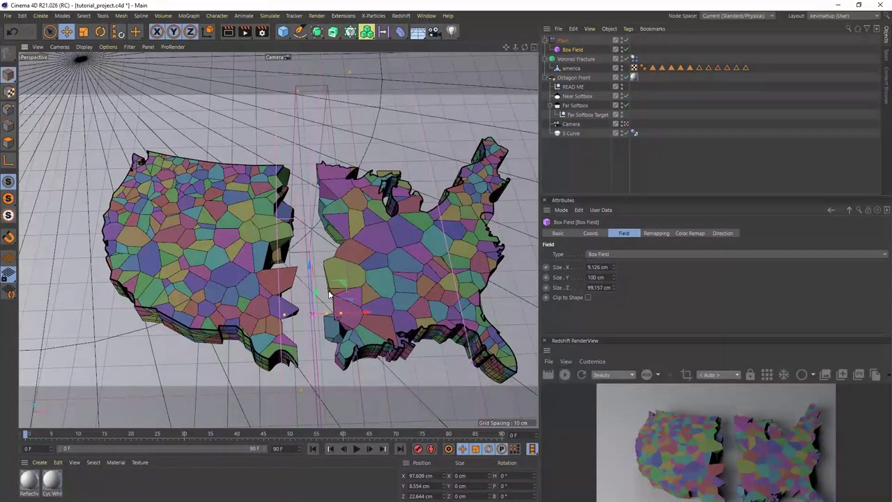
left_click_drag(332, 294, 303, 261, "alt")
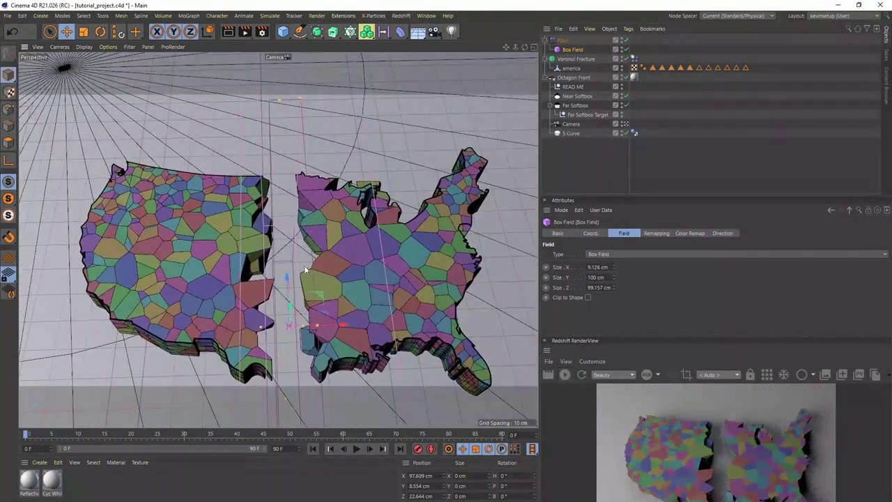
middle_click_drag(304, 261, 306, 274, "alt")
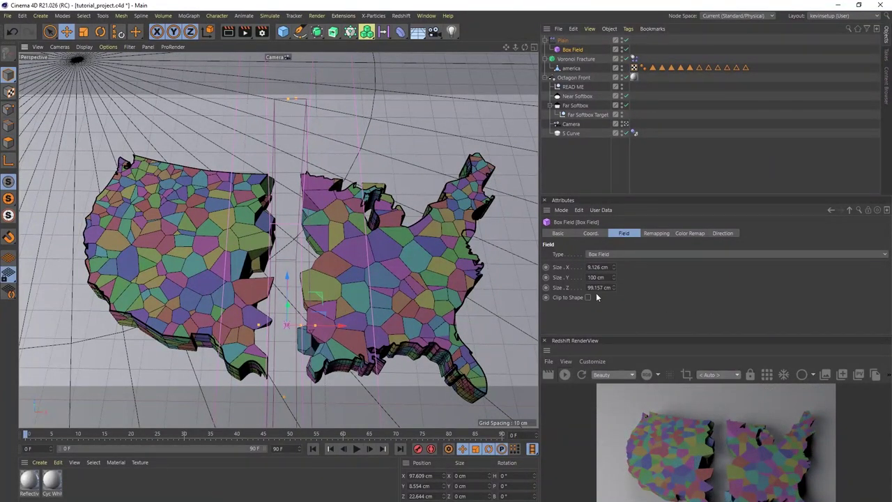
Run the dynamics simulation to frame 23 and again to frame 7, examine the split map, and return to the first frame.
left_click(563, 41)
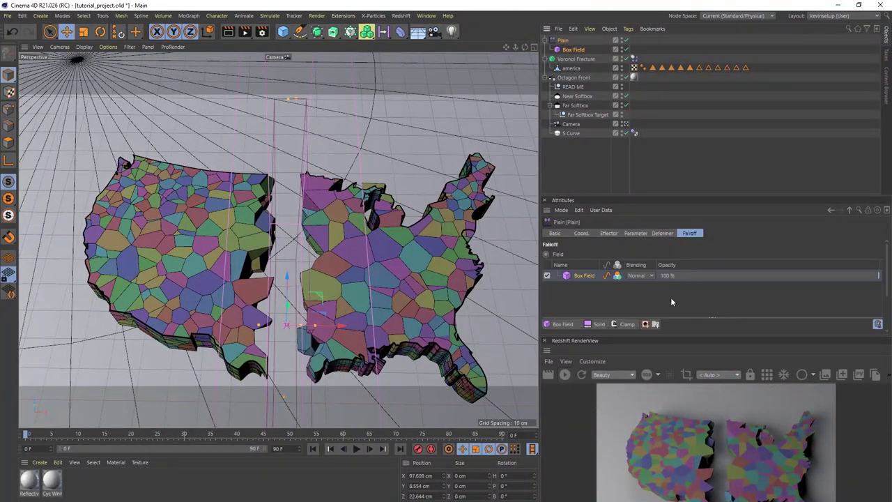
left_click(635, 233)
left_click_drag(359, 331, 367, 449, "alt")
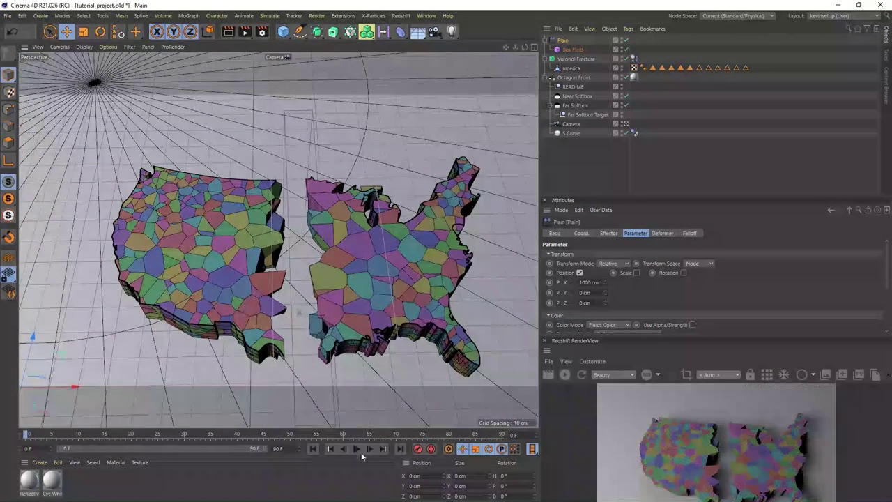
left_click(357, 449)
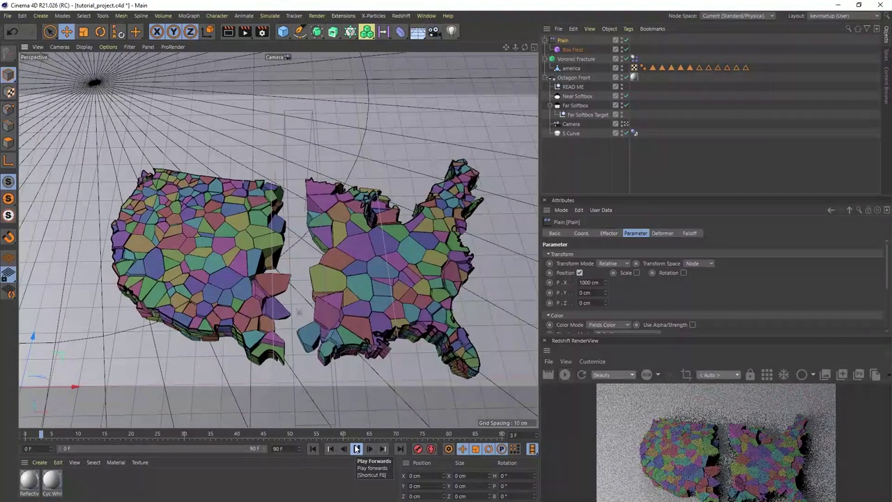
mouse_move(379, 384)
left_mouse_down("alt")
mouse_move(365, 373)
mouse_move(362, 385)
left_mouse_up("alt")
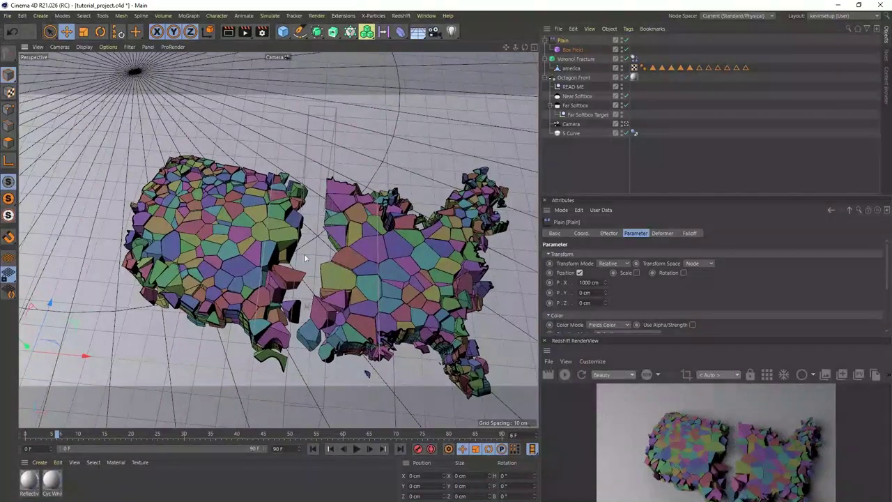
left_click_drag(308, 218, 373, 321, "alt")
middle_click_drag(373, 347, 365, 336, "alt")
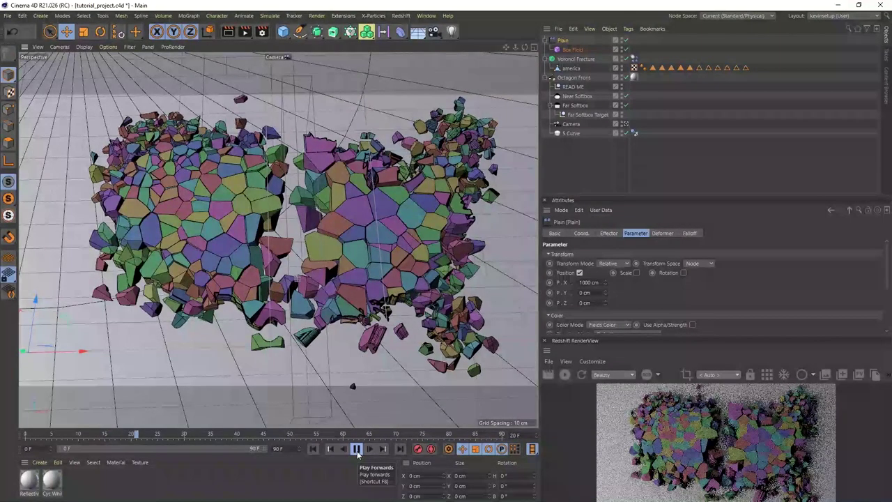
left_click(357, 449)
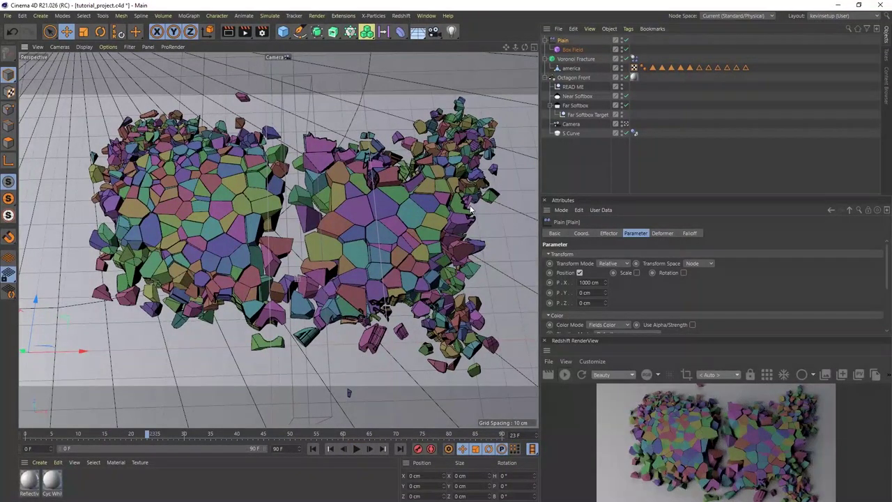
left_click(312, 449)
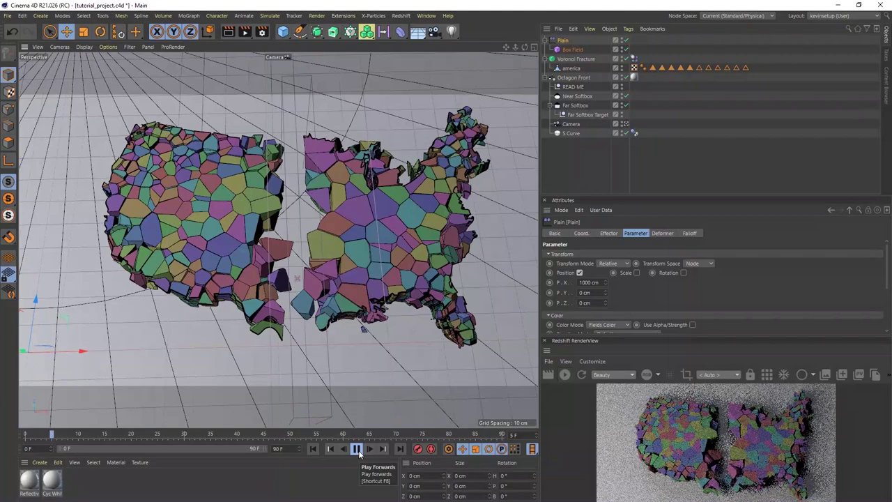
left_click(359, 452)
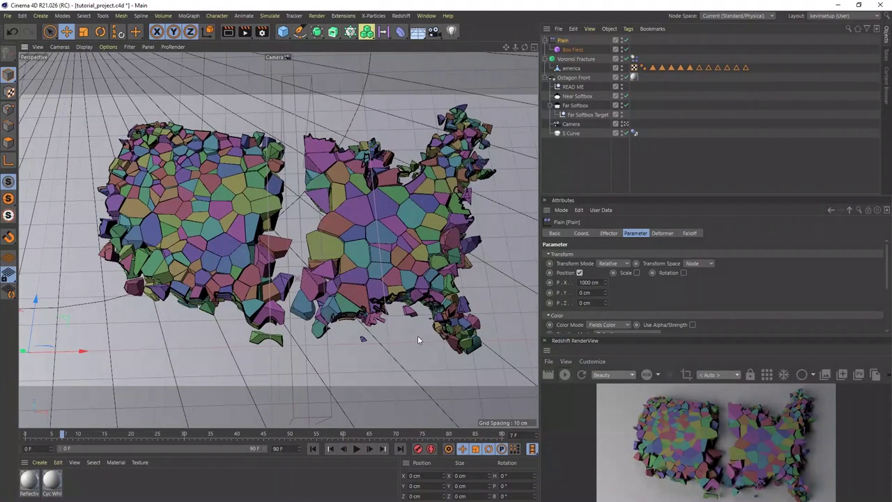
left_click(312, 451)
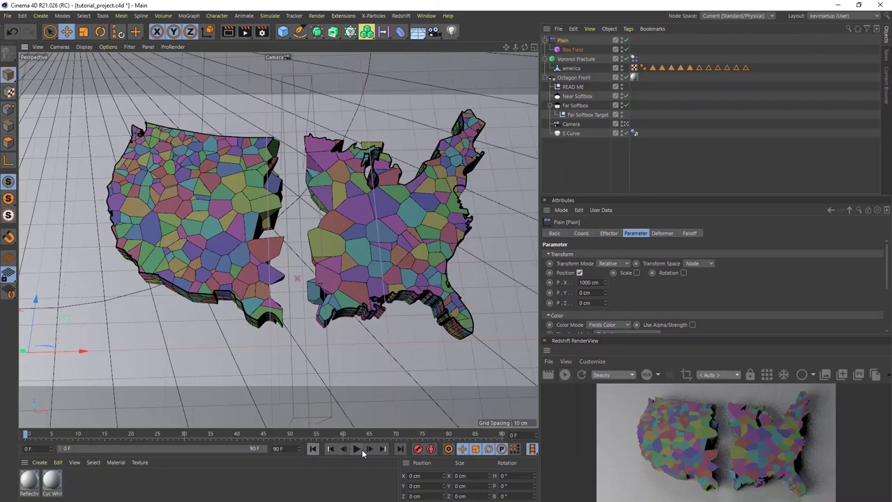
Narrow the Box Field to an X size of 7.126 cm.
left_click(572, 50)
left_click_drag(614, 271, 614, 265)
left_click(614, 266)
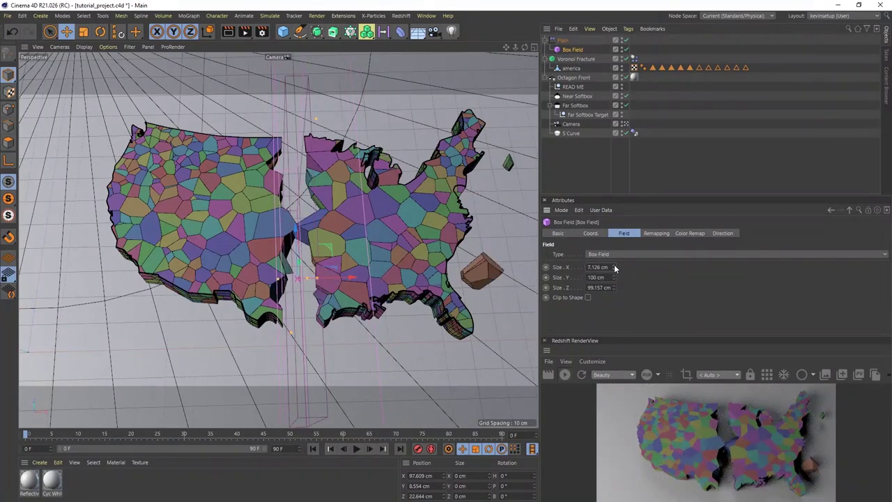
Try the Box Field at an X size of 8.126 cm, restore 7.126 cm, and test the simulation to frame 4.
left_click(614, 265)
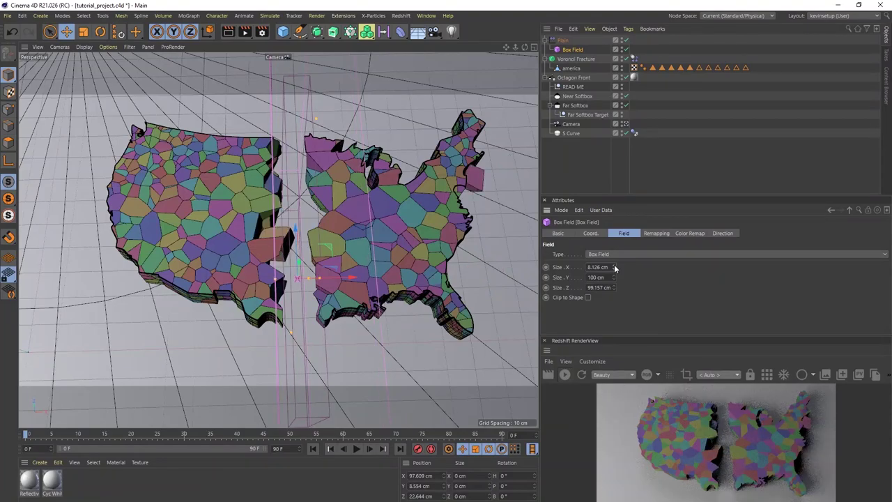
left_click(615, 271)
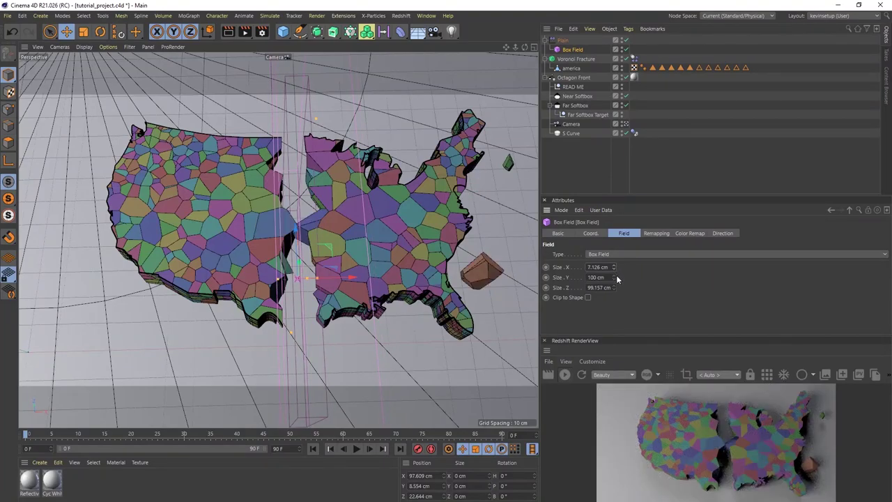
left_click(356, 449)
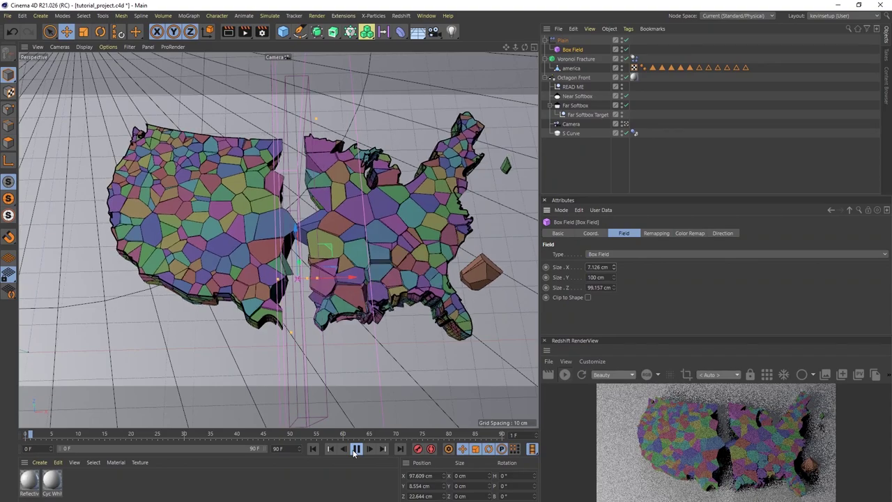
left_click(355, 449)
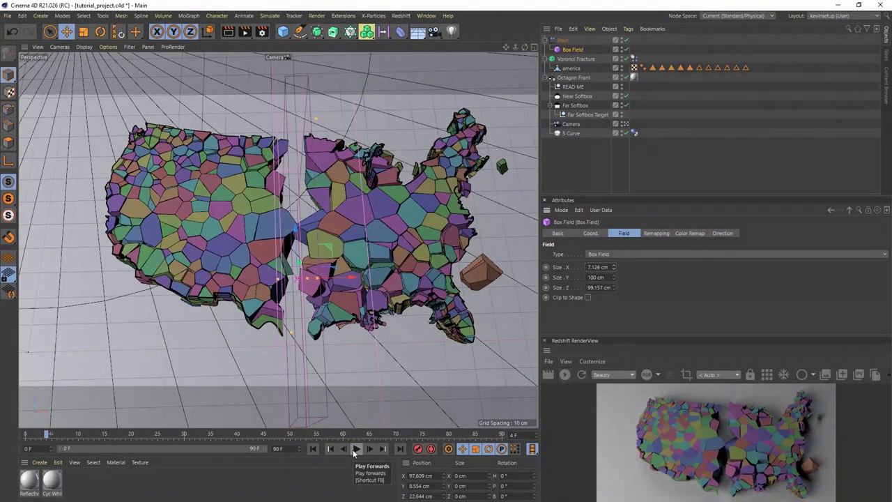
left_click(313, 449)
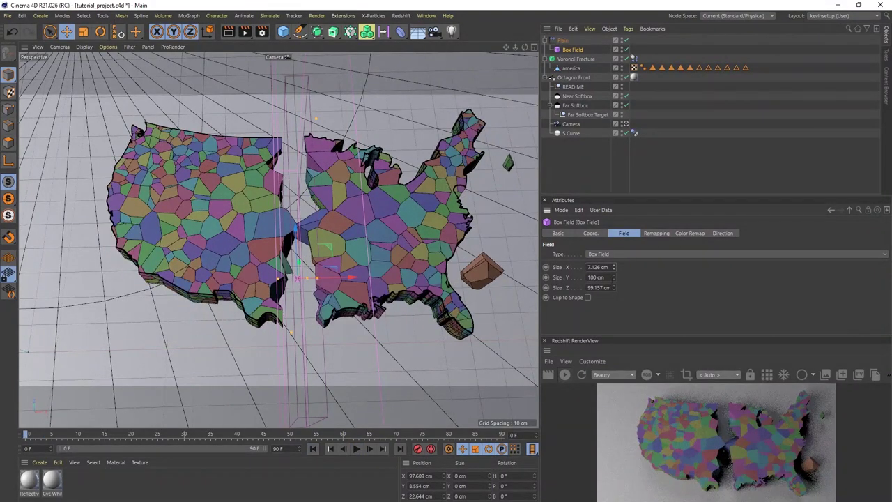
left_click(613, 270)
left_click(613, 266)
Set the Plain effector's X position offset to 2000 cm.
left_click(563, 40)
left_click(581, 282)
key("Delete")
type("2")
key("Return")
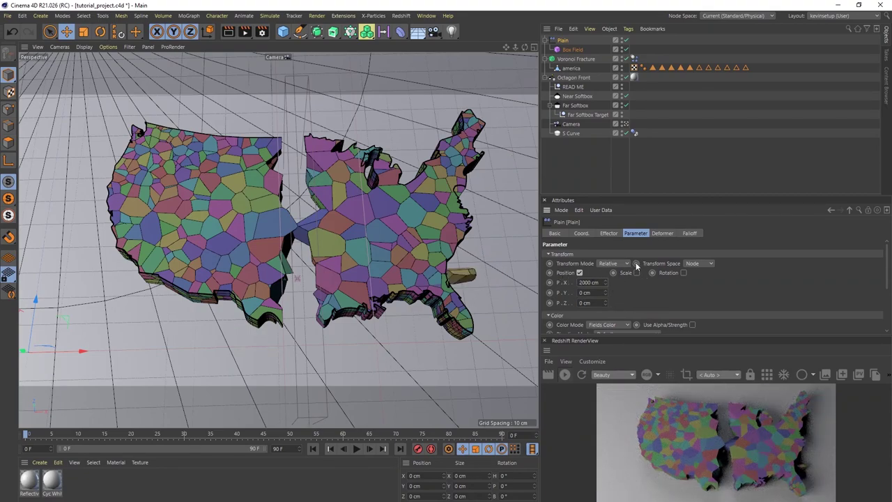
Review the Box Field layer's field, remapping and color remap settings in the Plain effector's falloff, and run the simulation to frame 5.
left_click(686, 233)
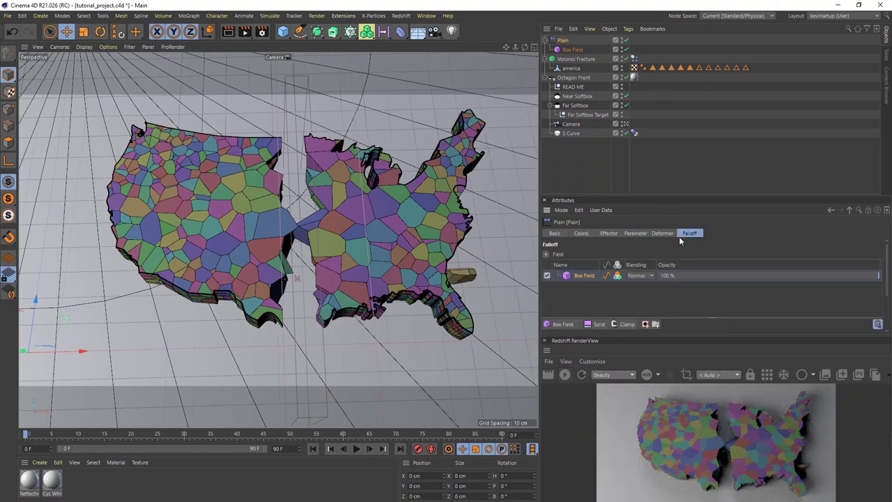
left_click_drag(887, 270, 884, 313)
left_click(589, 286)
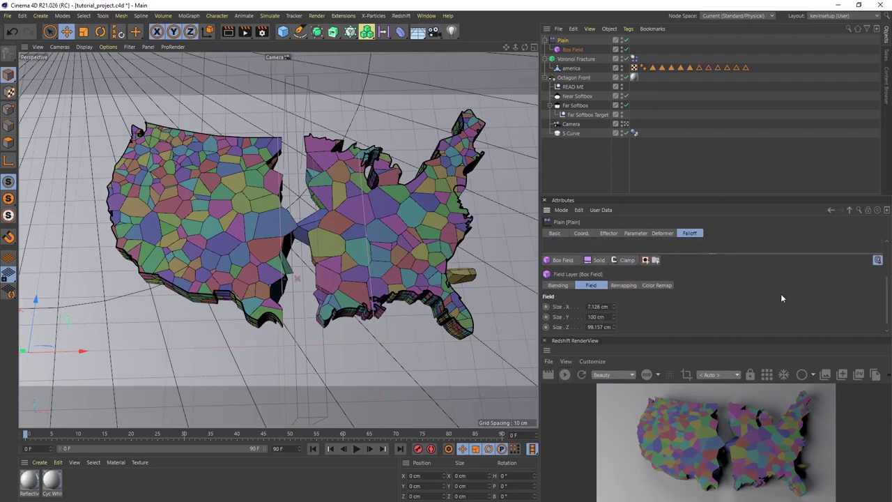
left_click(630, 285)
left_click(655, 285)
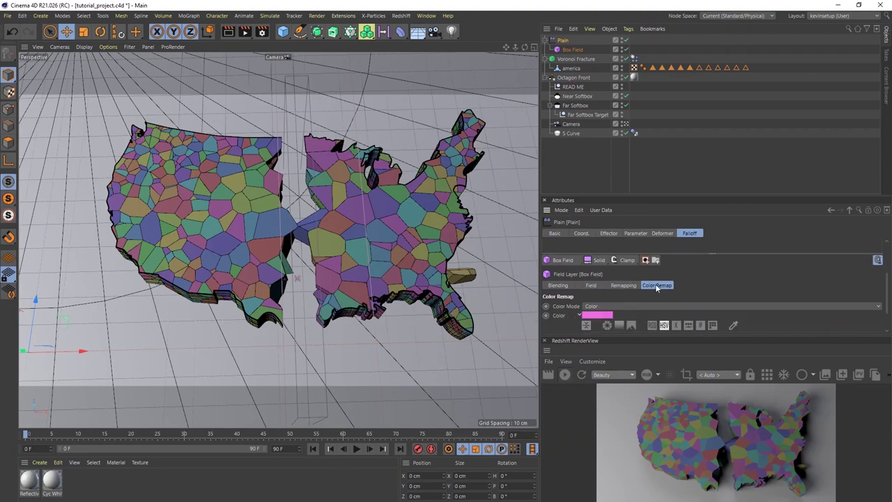
left_click(592, 285)
left_click(355, 448)
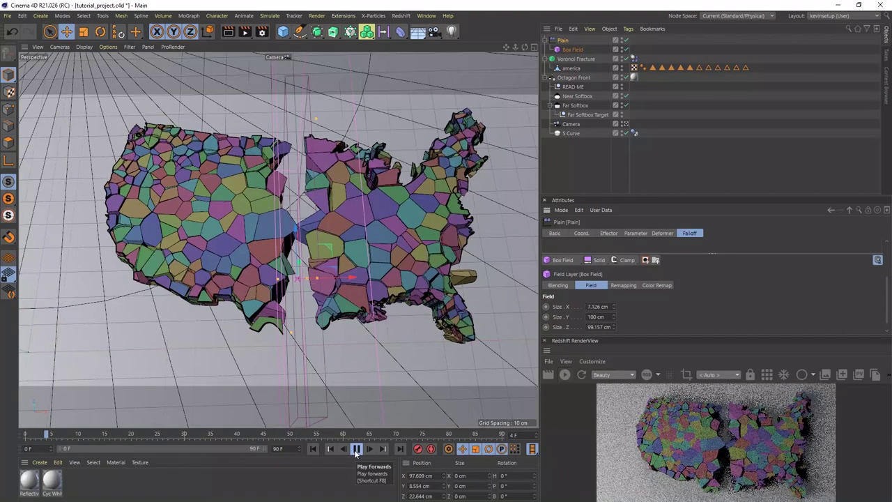
left_click(354, 450)
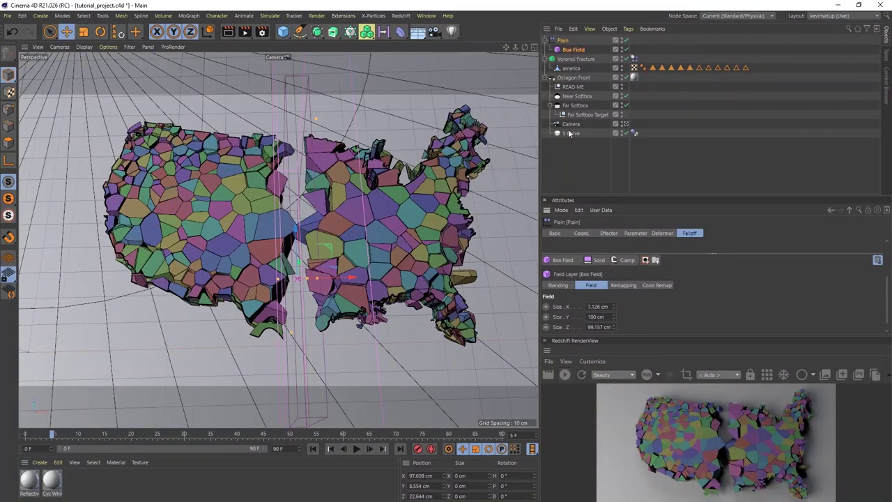
Set the Plain effector's Y position offset to 119 cm.
left_click(565, 41)
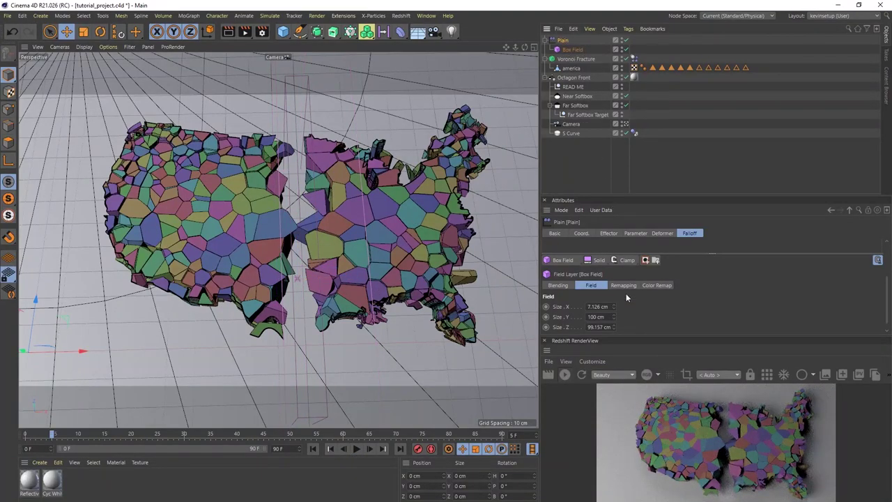
scroll(879, 293, "up", 2)
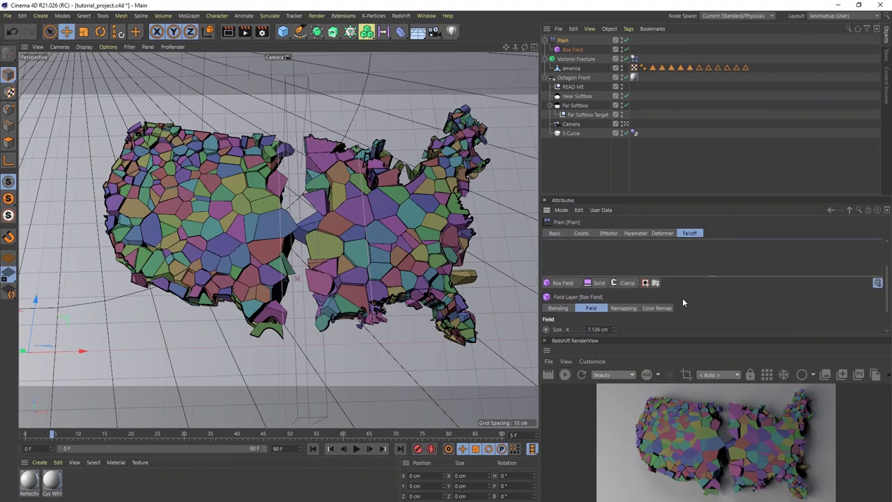
left_click(632, 233)
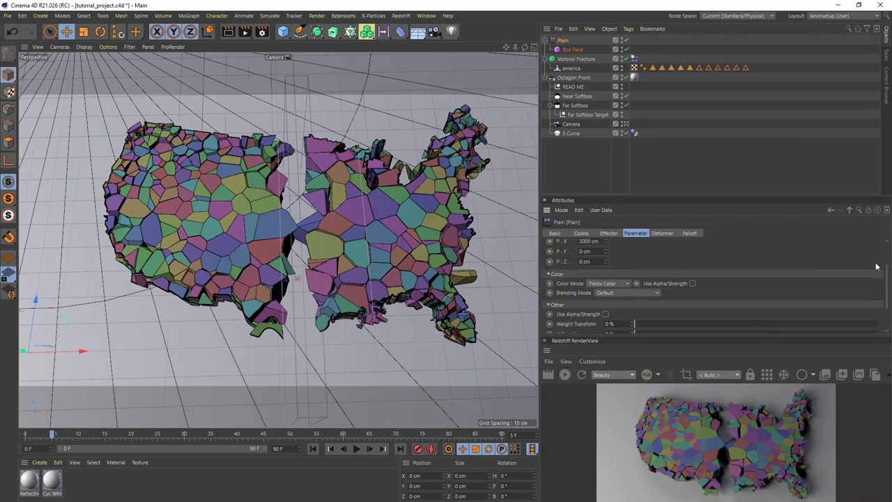
scroll(878, 261, "up", 4)
scroll(884, 257, "down", 2)
left_click_drag(606, 267, 605, 268)
Run the dynamics simulation from the first frame to frame 5 and examine how the split map crumbles.
left_click(335, 448)
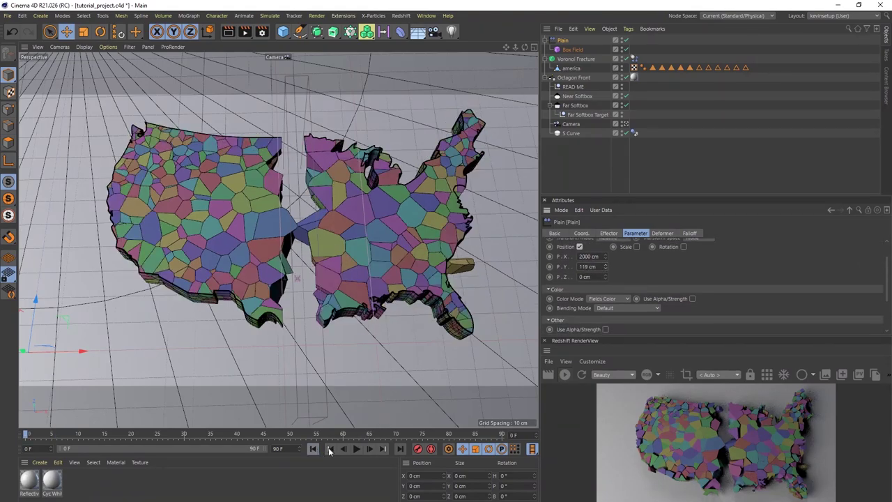
left_click(356, 449)
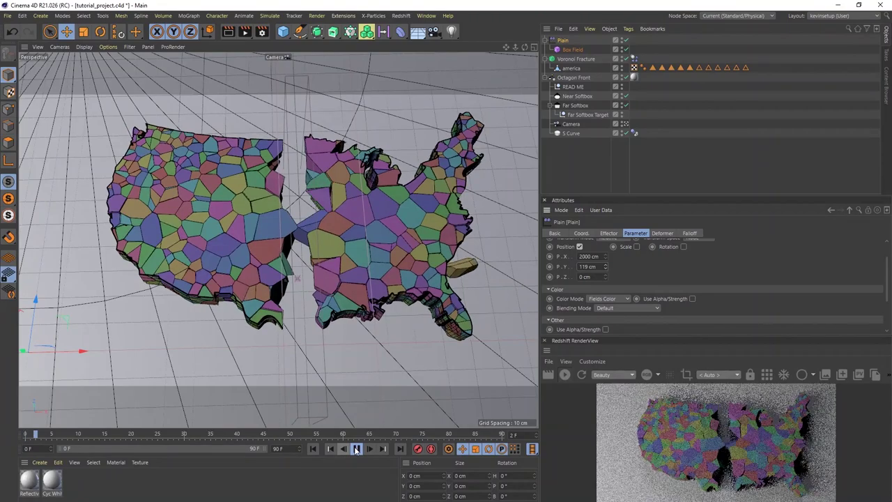
left_click(356, 449)
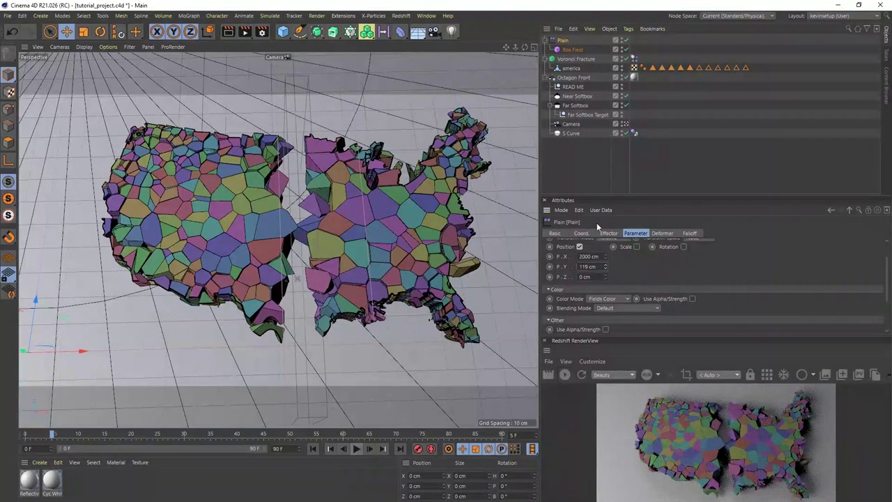
Disable the Plain effector, play the simulation from the first frame for comparison, rewind, and enable the effector again.
left_click(627, 41)
left_click(314, 449)
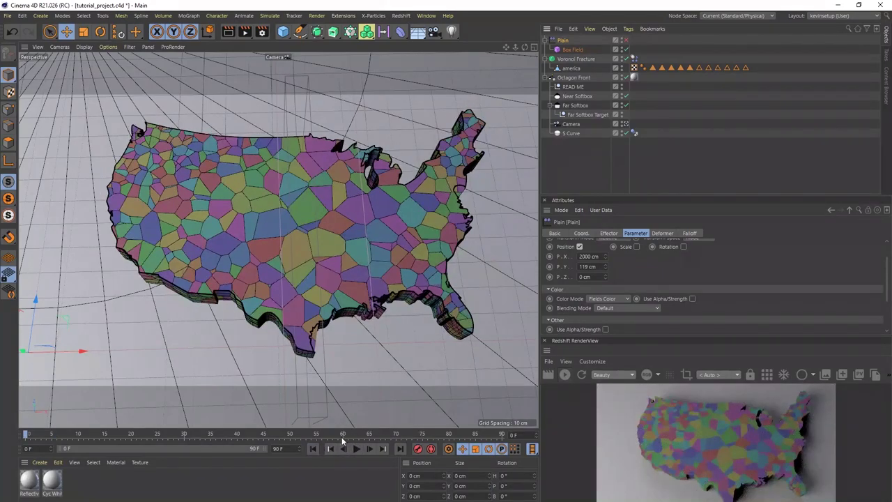
left_click(355, 449)
left_click(314, 449)
left_click(627, 41)
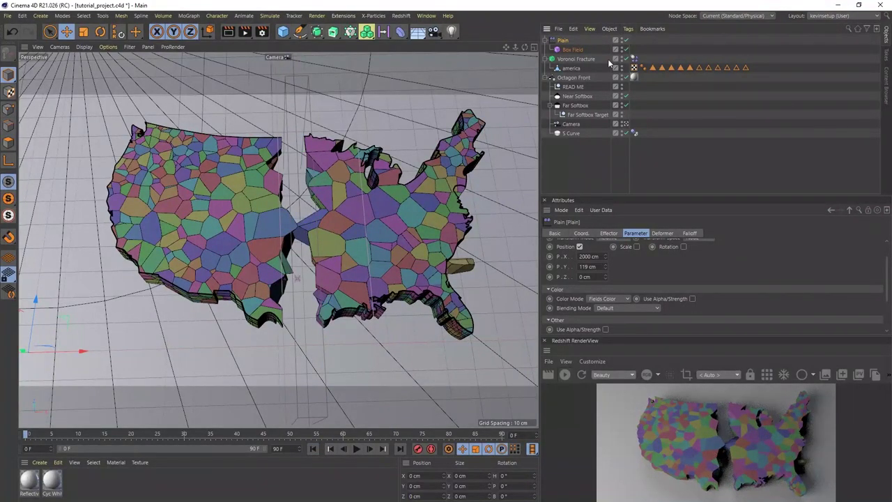
Widen the Box Field to an X size of 8.126 cm, test the simulation to frame 4, and return to the first frame.
left_click(573, 49)
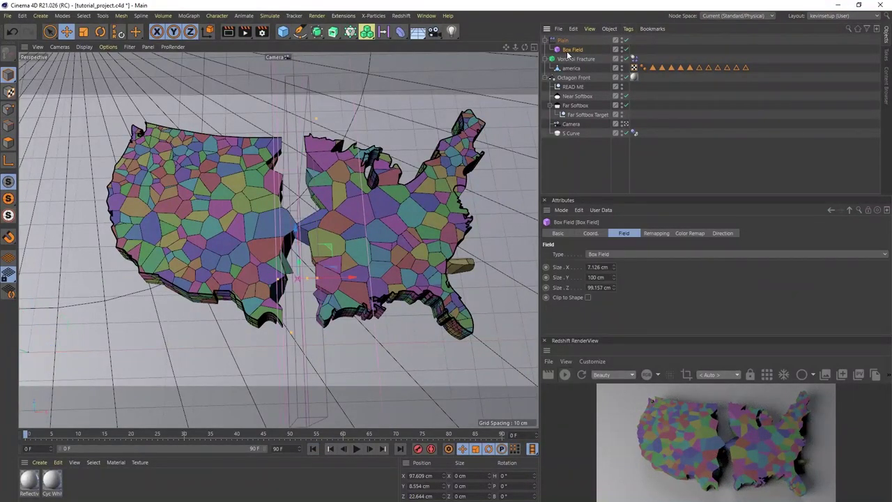
left_click(613, 265)
left_click(354, 449)
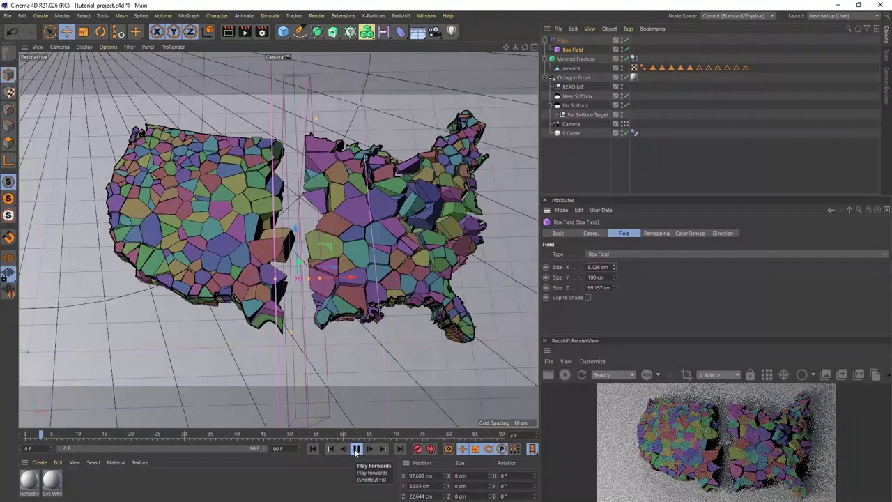
left_click(354, 449)
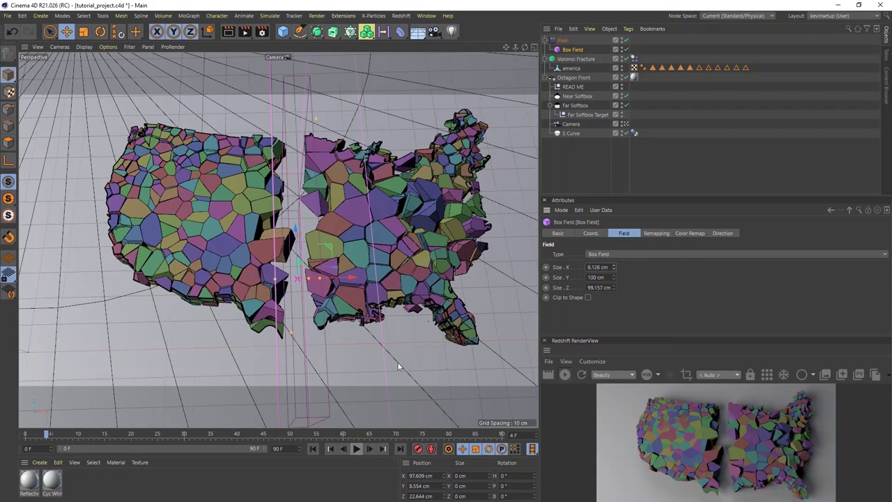
left_click_drag(403, 274, 404, 289, "alt")
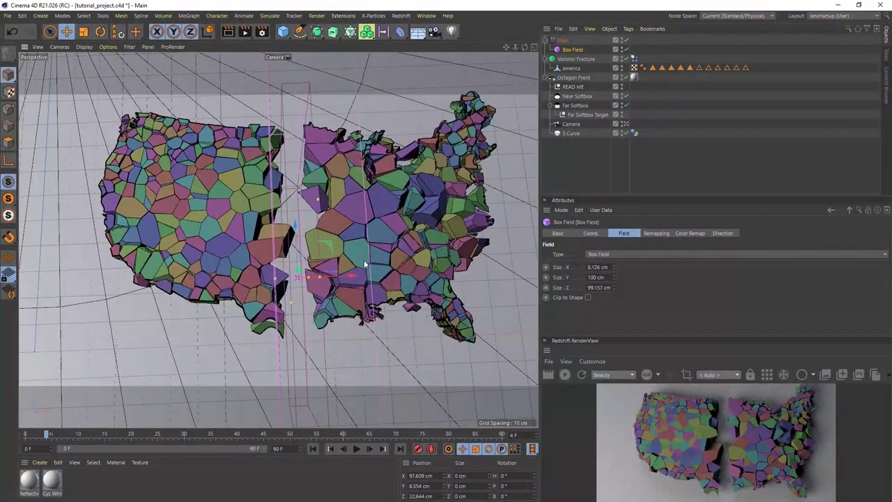
left_click(313, 449)
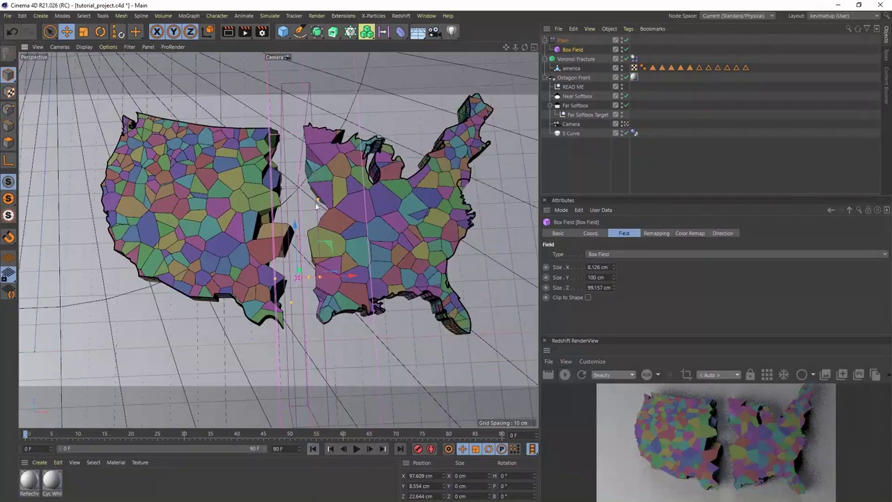
Set the Voronoi Fracture point generator's point amount to 1200 and run the simulation to frame 5.
left_click(576, 60)
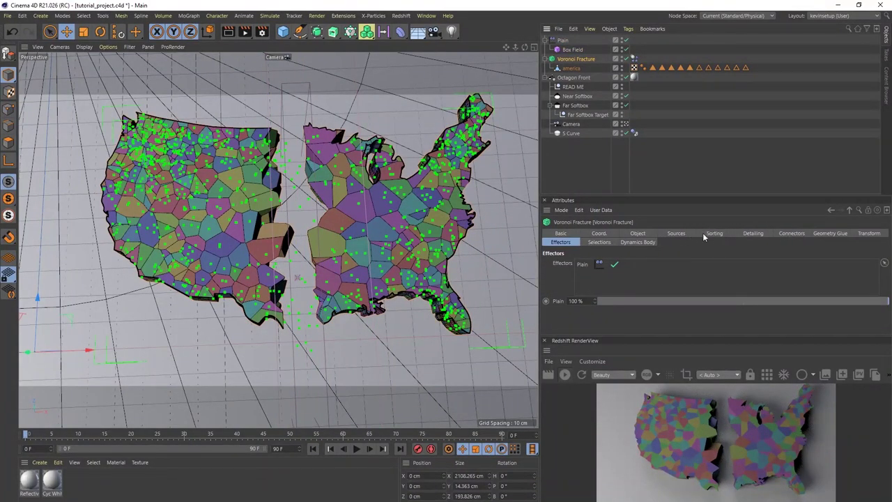
left_click(676, 233)
scroll(867, 289, "down", 5)
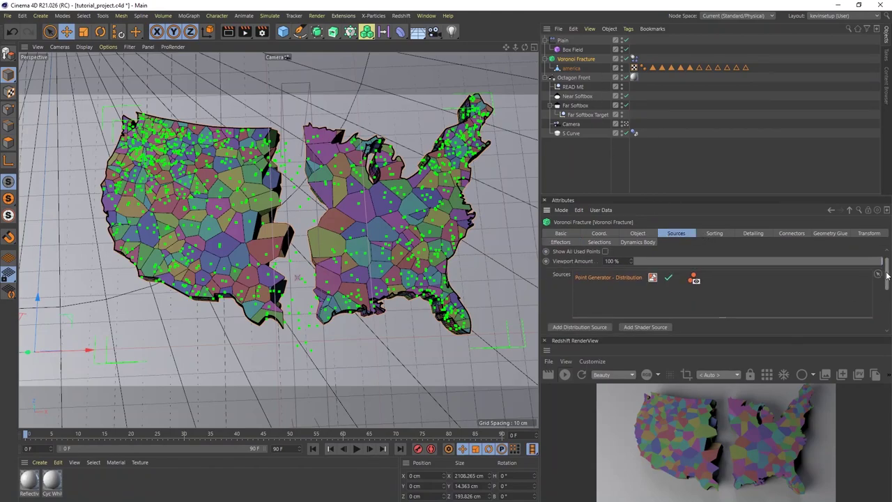
left_click_drag(613, 288, 574, 286)
type("1200")
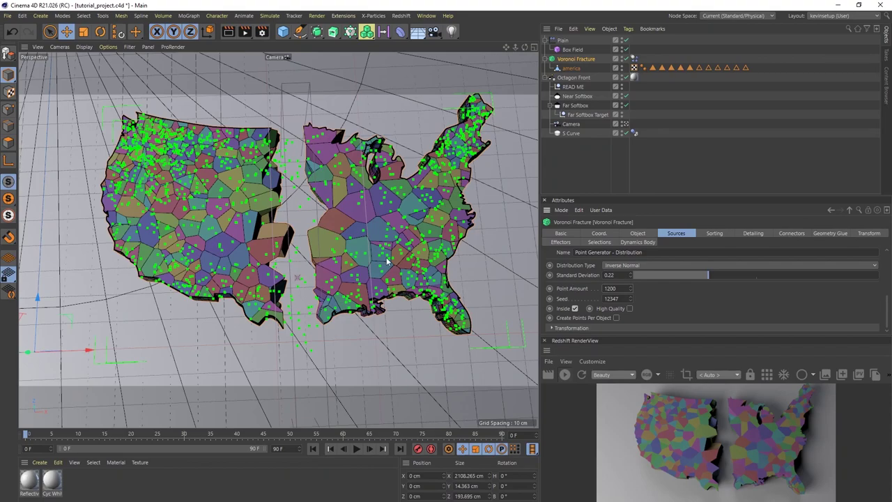
left_click(357, 450)
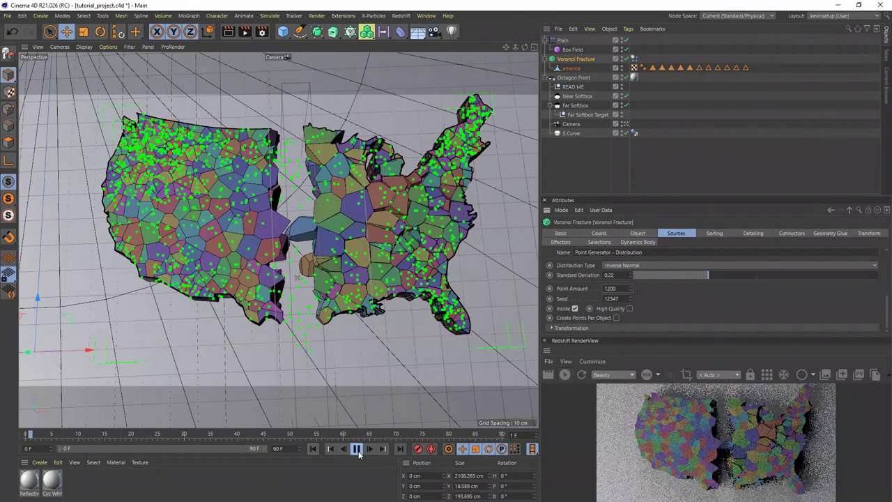
left_click(358, 451)
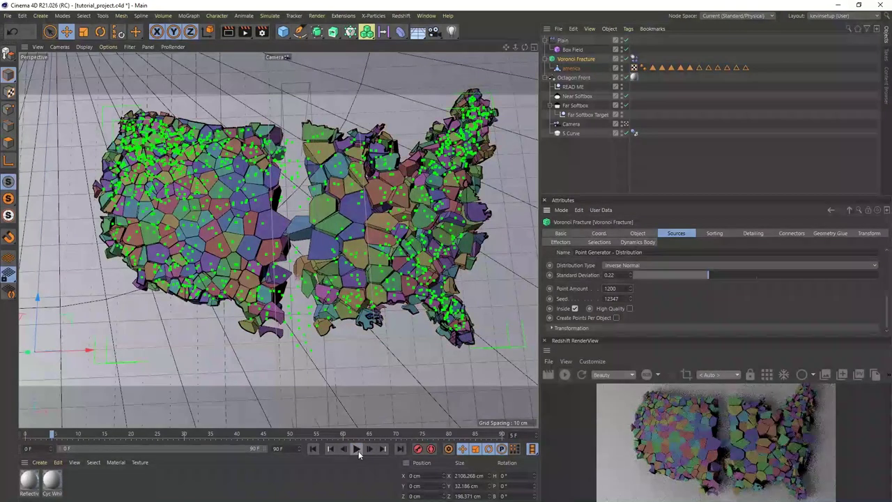
Reframe the camera on the crumbled map, checking the hands.jpg image in Photoshop as reference before returning to Cinema 4D.
middle_click_drag(292, 282, 247, 313, "alt")
left_click_drag(247, 312, 303, 278, "alt")
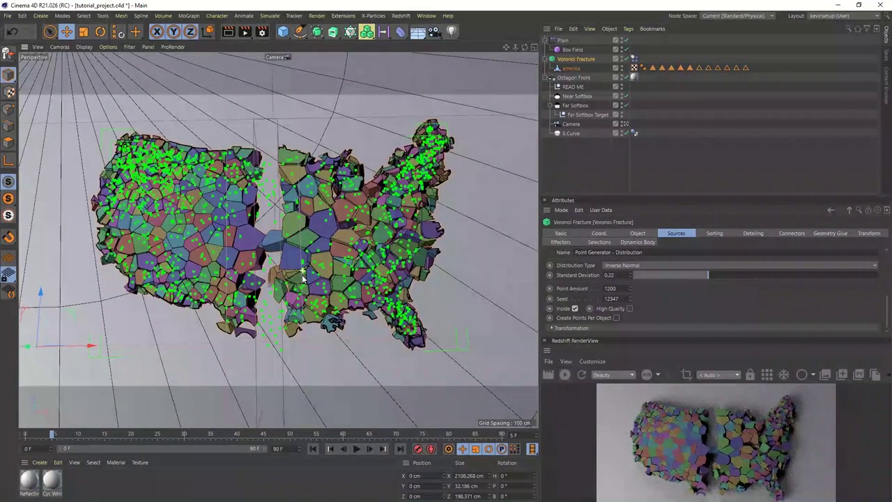
scroll(302, 278, "down", 1)
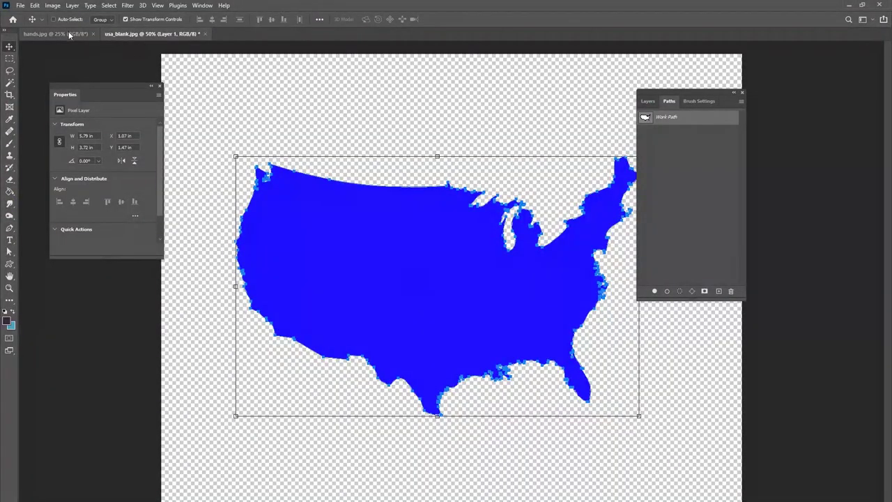
left_click(56, 33)
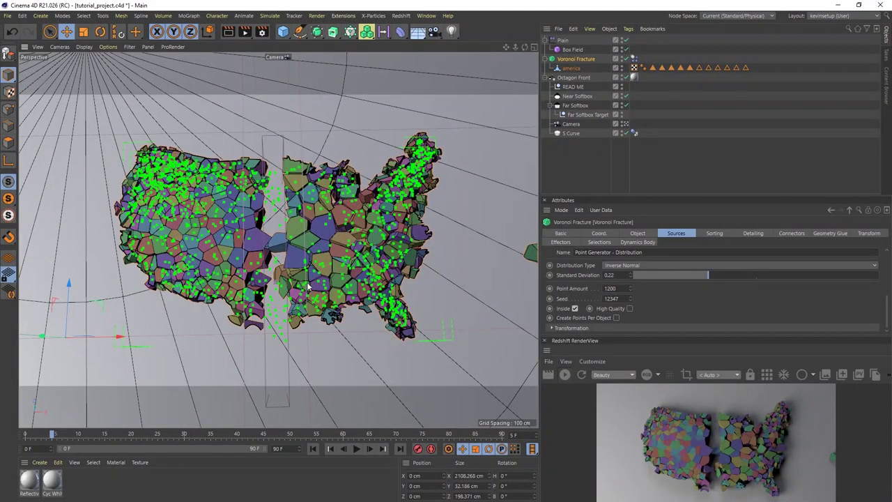
scroll(311, 278, "down", 1)
left_click_drag(312, 278, 322, 278, "alt")
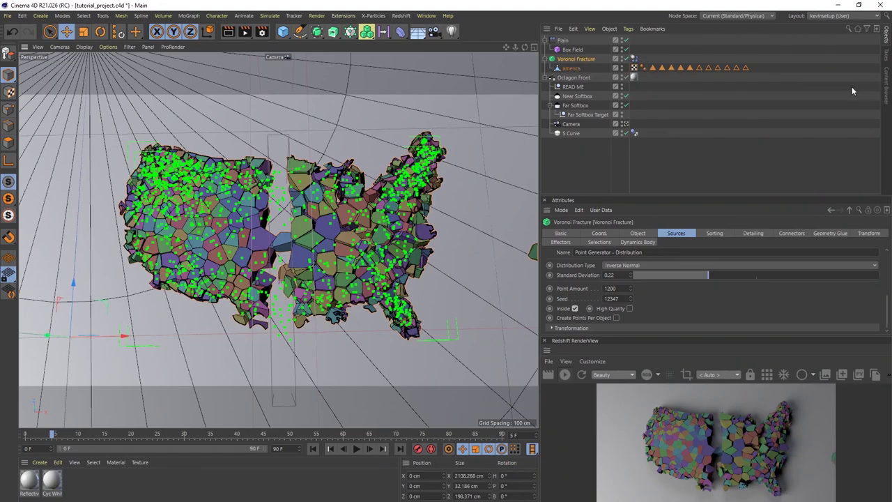
Load the stone p 51 material from the Redshift Stone Textures library and apply it to the Voronoi Fracture.
left_click(886, 88)
left_click_drag(875, 58, 873, 156)
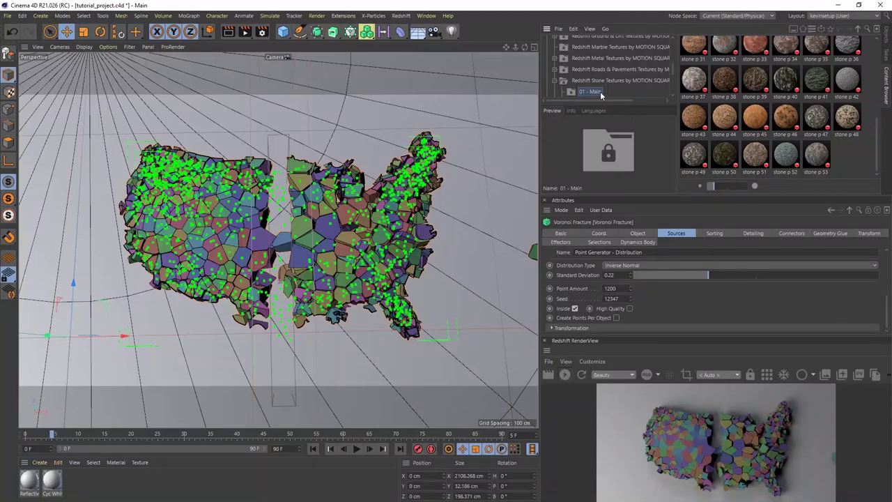
left_click(755, 155)
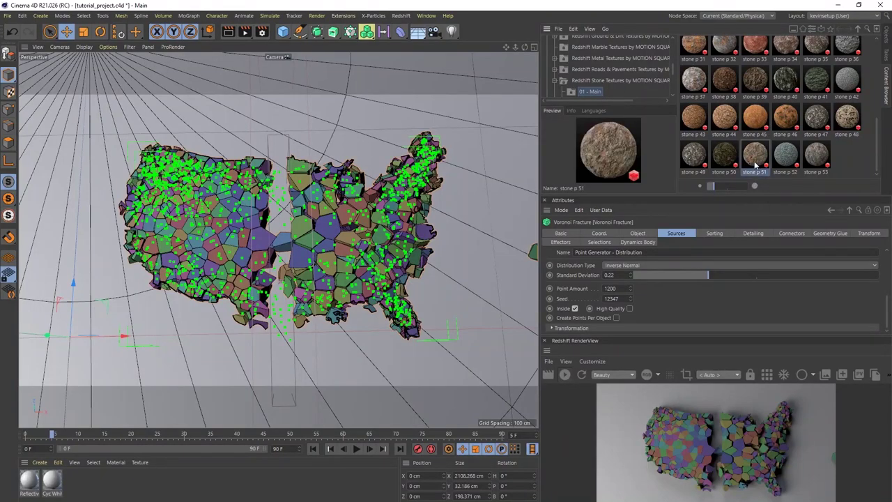
left_click_drag(291, 485, 287, 486)
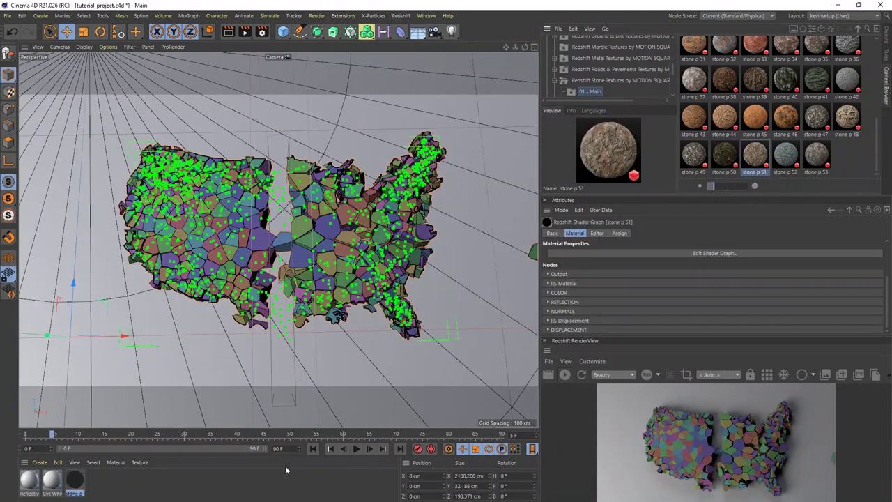
left_click(887, 39)
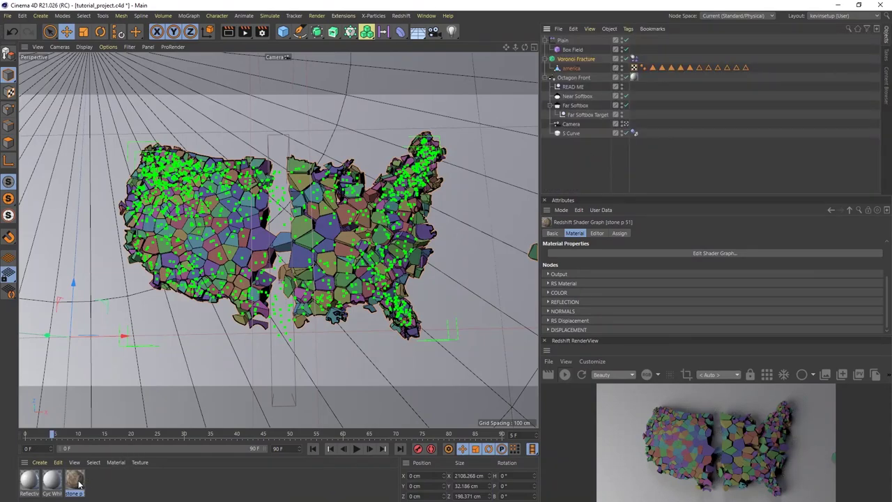
left_click_drag(74, 481, 589, 61)
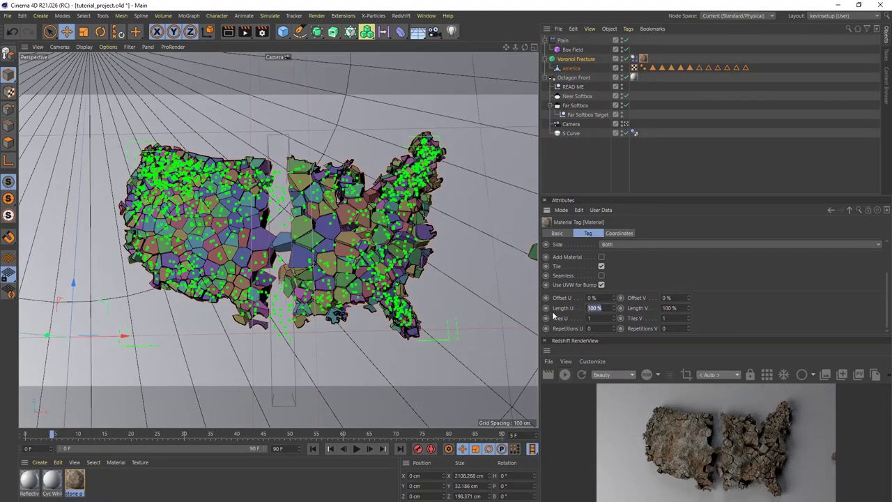
Set the stone material tag's Length U and Length V to 50%.
type("50")
key("Tab")
type("50")
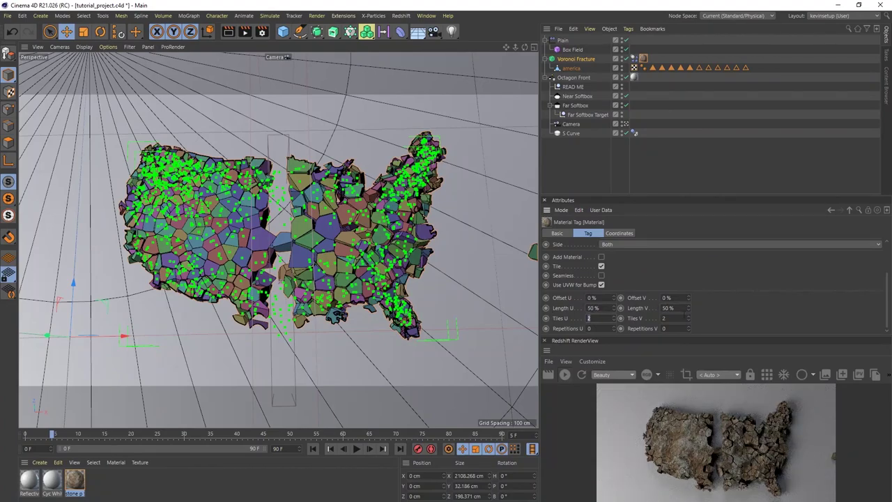
Try Cubic projection on the stone material tag and return it to UVW Mapping.
scroll(888, 296, "up", 3)
left_click(627, 274)
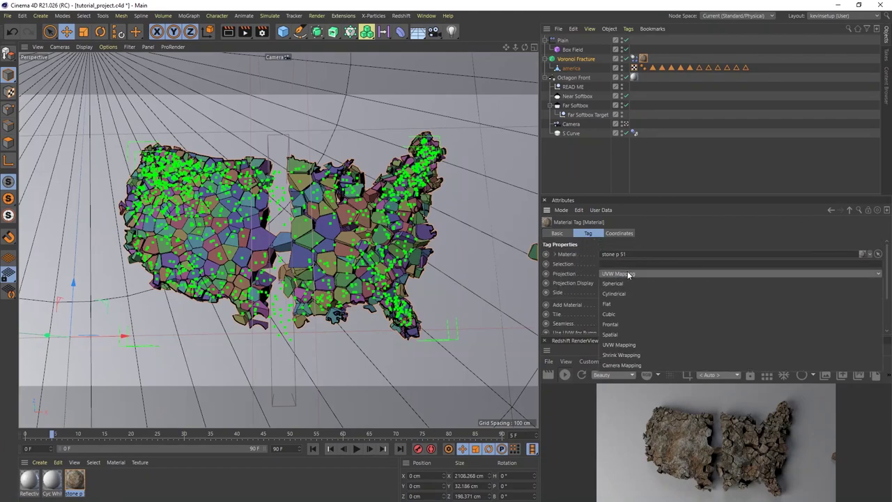
left_click(632, 313)
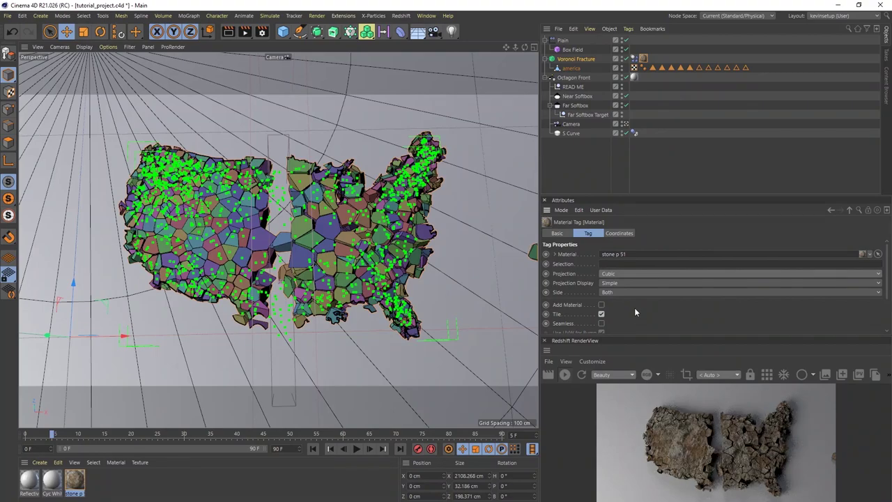
left_click(620, 274)
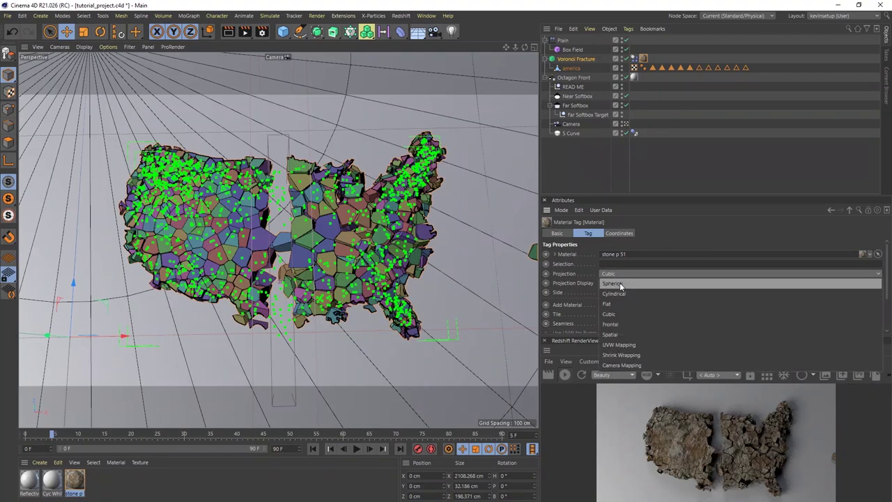
left_click(626, 344)
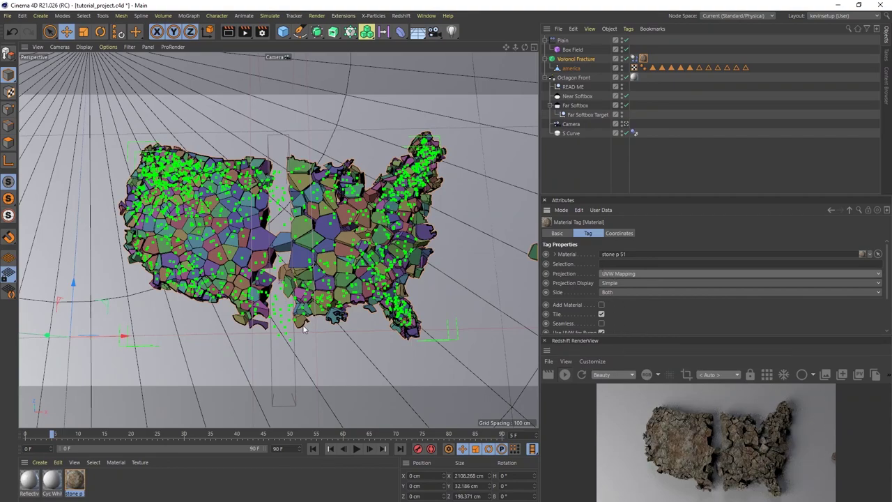
Compare Cubic projection with UVW Mapping again from a lower viewing angle, keeping UVW Mapping.
left_click_drag(331, 324, 334, 255, "alt")
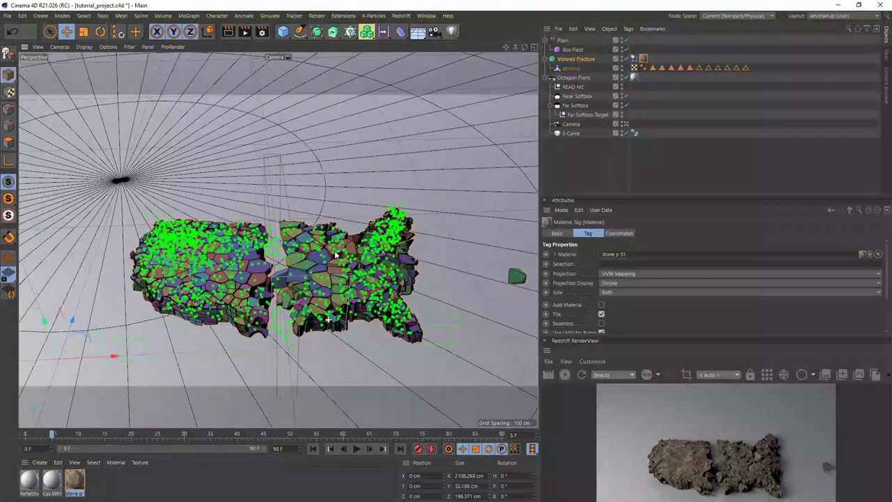
left_click(617, 273)
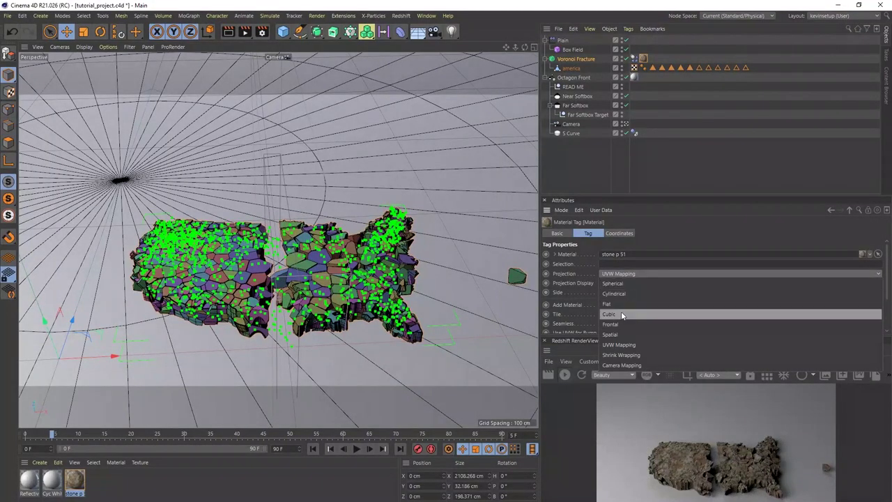
left_click(622, 312)
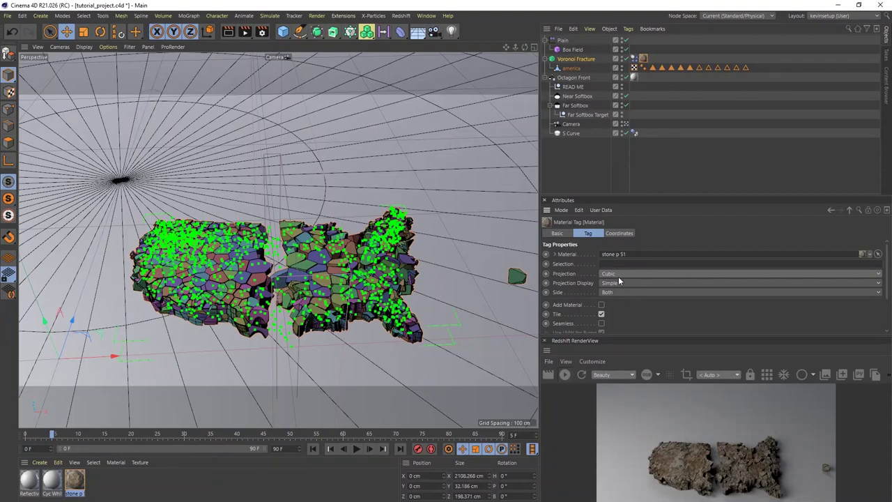
left_click(620, 273)
left_click(623, 342)
Frame the map from above, add a standard Redshift camera, look through it, and lock the Redshift RenderView to it.
left_click_drag(353, 306, 338, 348, "alt")
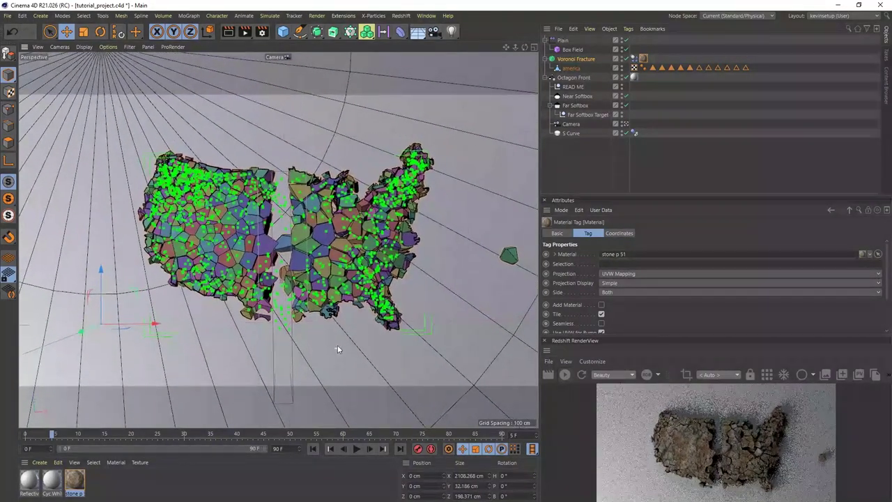
left_click(401, 15)
mouse_move(427, 51)
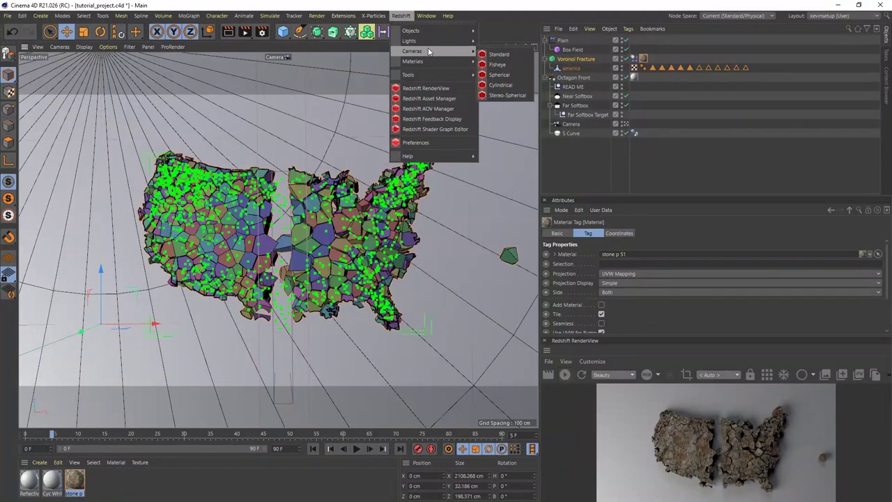
left_click(498, 54)
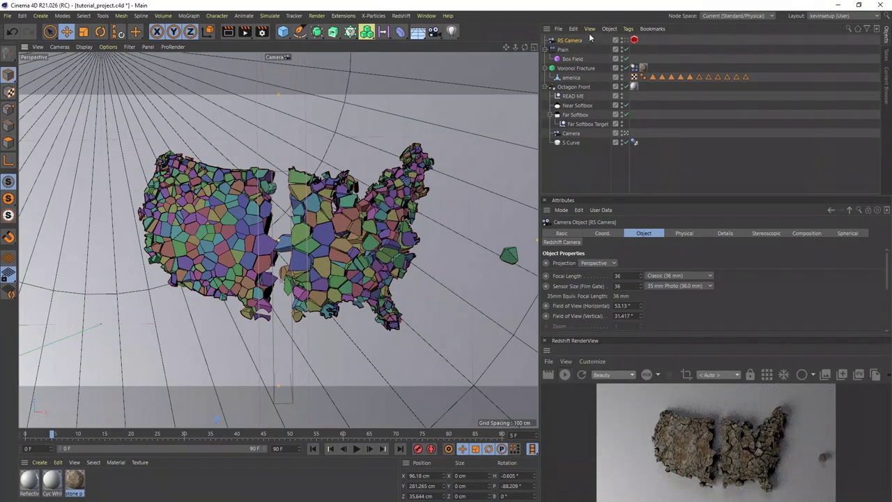
left_click(626, 41)
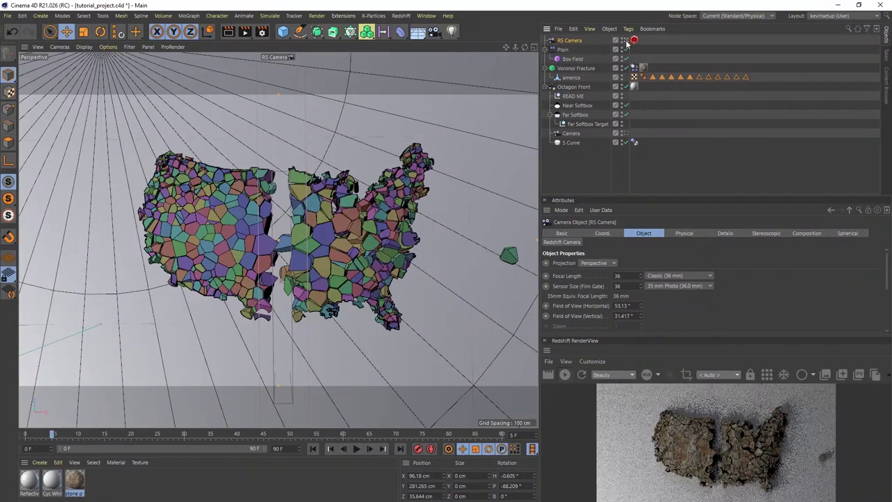
left_click(749, 376)
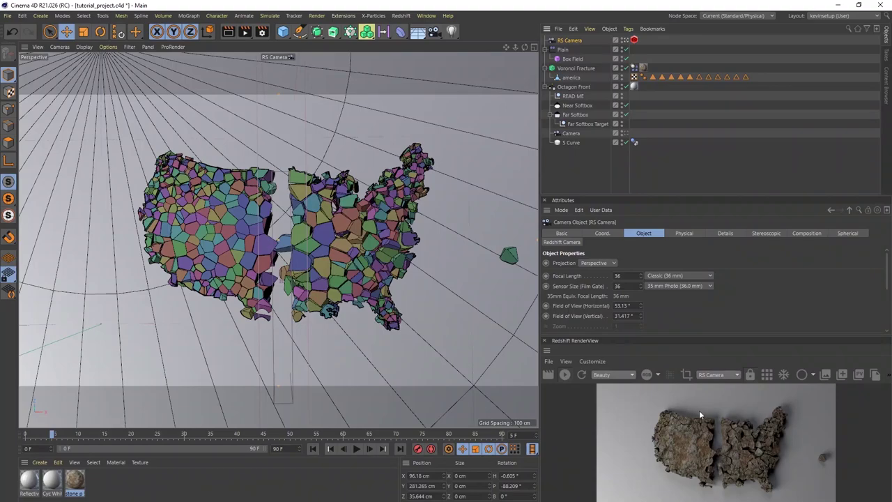
Leave the RS Camera view, pull back to inspect the light setup, and check hands.jpg in Photoshop before returning to Cinema 4D.
left_click(626, 41)
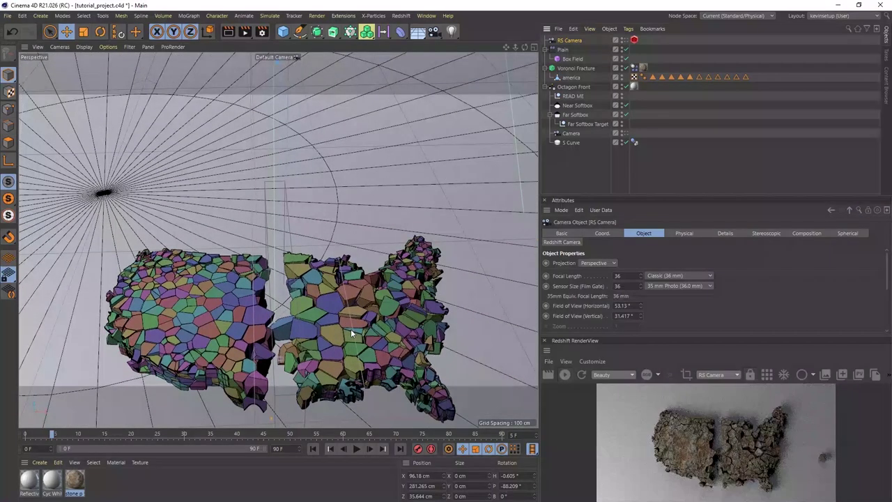
scroll(350, 329, "down", 3)
left_click_drag(460, 374, 400, 305, "alt")
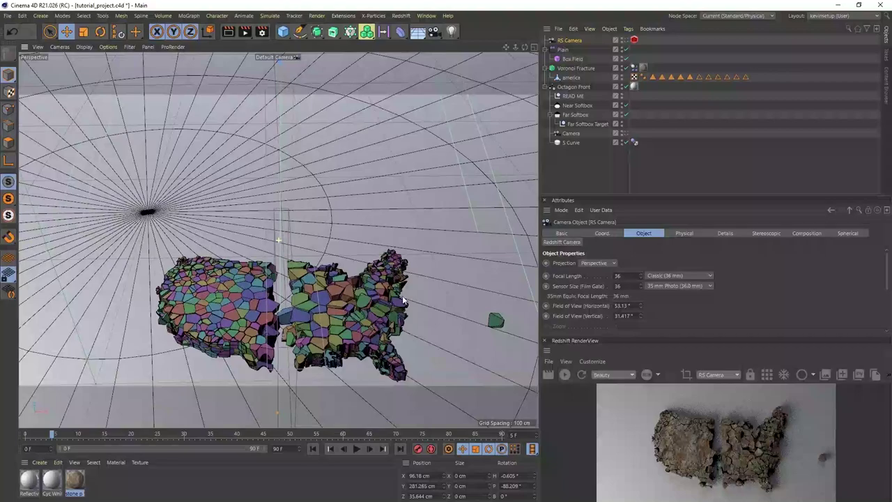
scroll(366, 207, "down", 3)
scroll(369, 222, "down", 2)
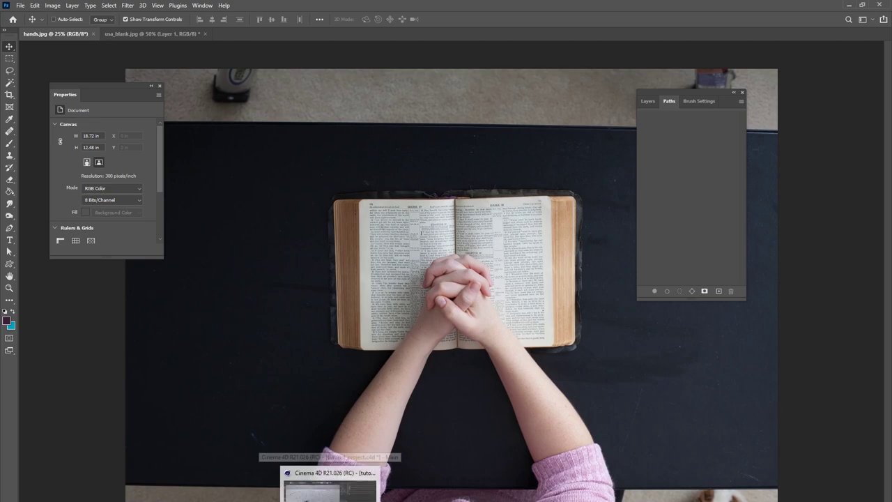
left_click(335, 487)
left_click_drag(387, 311, 362, 339, "alt")
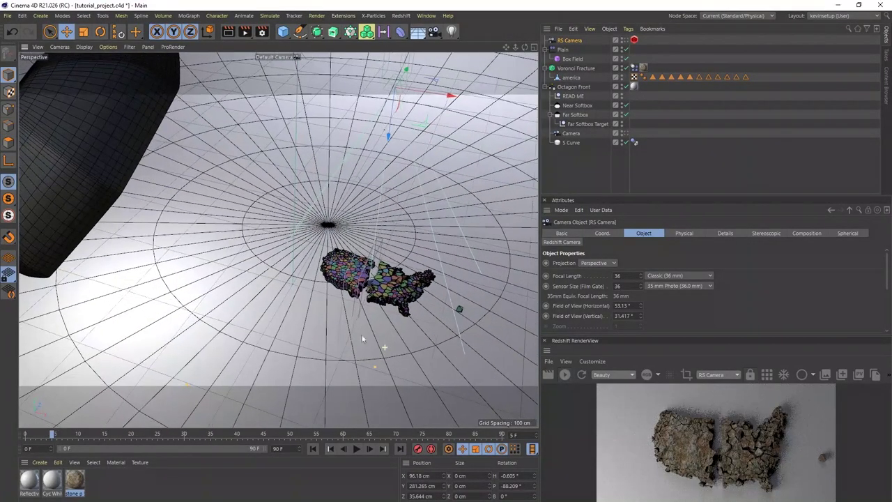
Move the Near Softbox to the map's east-coast side, at about X 334, Y 178, Z 49 cm, aimed at the map.
left_click(577, 105)
left_click_drag(292, 265, 262, 270, "alt")
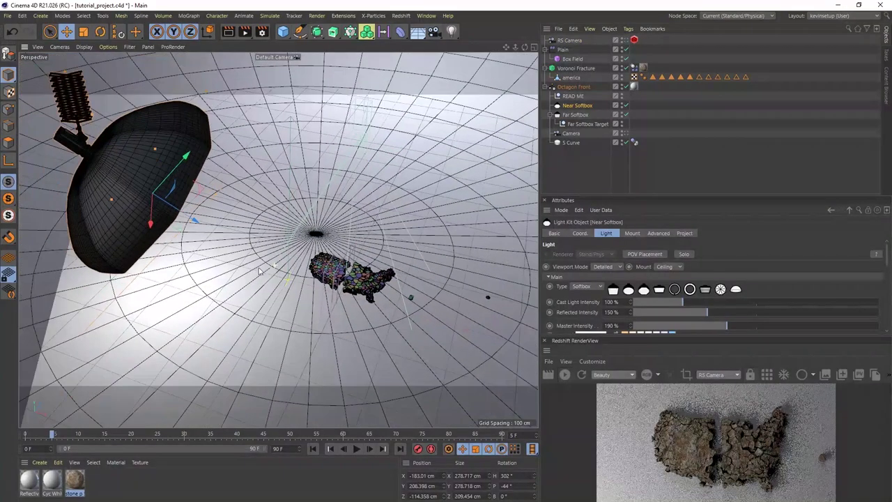
left_click_drag(189, 220, 463, 275)
middle_click_drag(350, 342, 304, 325, "alt")
left_click_drag(400, 363, 443, 382, "alt")
left_click_drag(402, 152, 379, 154)
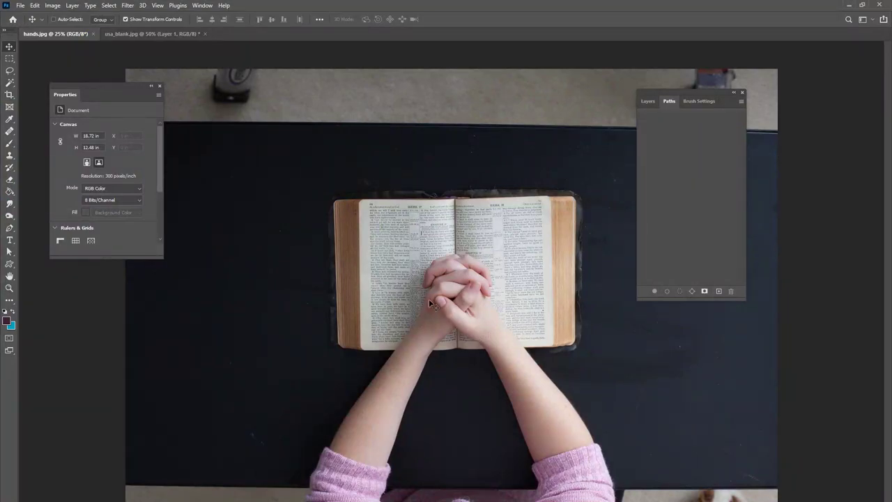
Using hands.jpg as lighting reference, enlarge the Near Softbox to about 420 cm and move it to about X 396, Y 216, Z 123 cm.
scroll(431, 304, "up", 3, "alt")
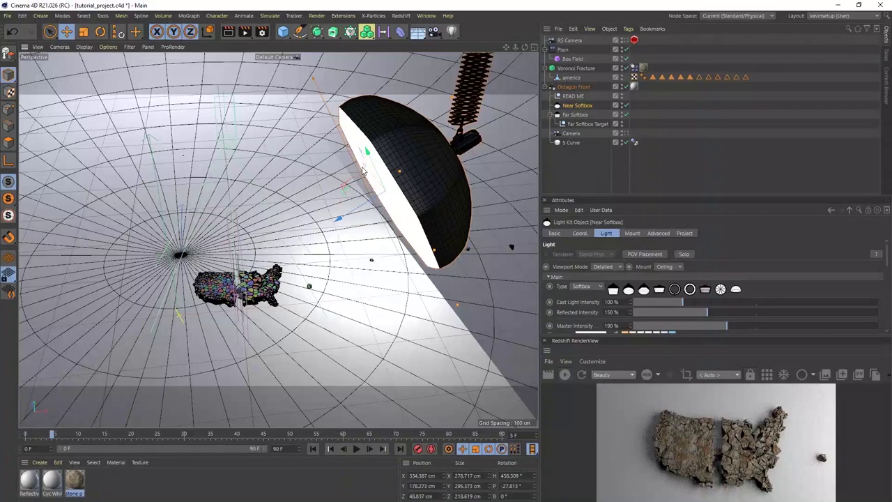
left_click_drag(361, 164, 468, 166)
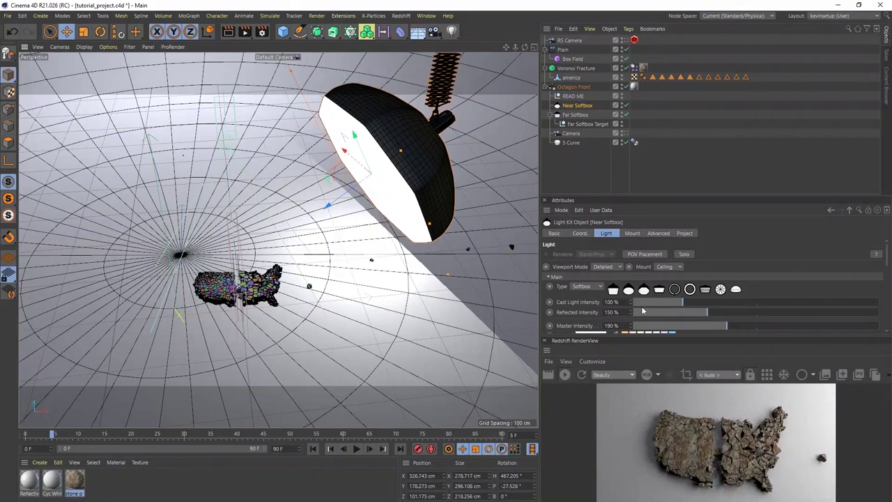
mouse_move(432, 225)
left_mouse_down()
mouse_move(494, 260)
mouse_move(479, 245)
left_mouse_up()
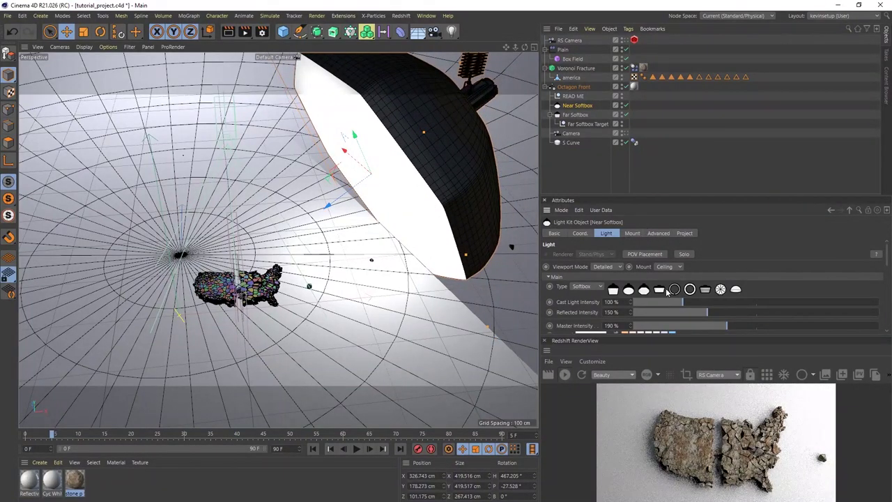
left_click_drag(336, 211, 370, 238)
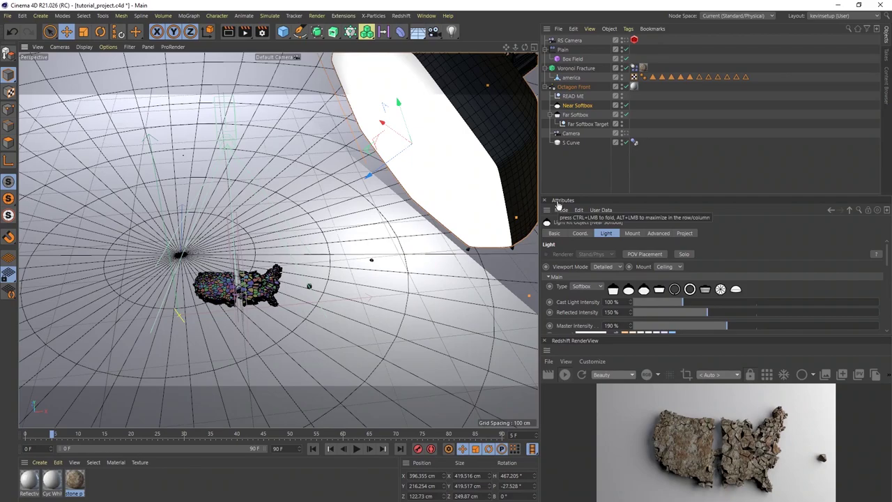
Duplicate the Voronoi Fracture with its america child, rewind to the first frame, and raise the copy about 92 cm above the original.
left_click(584, 68)
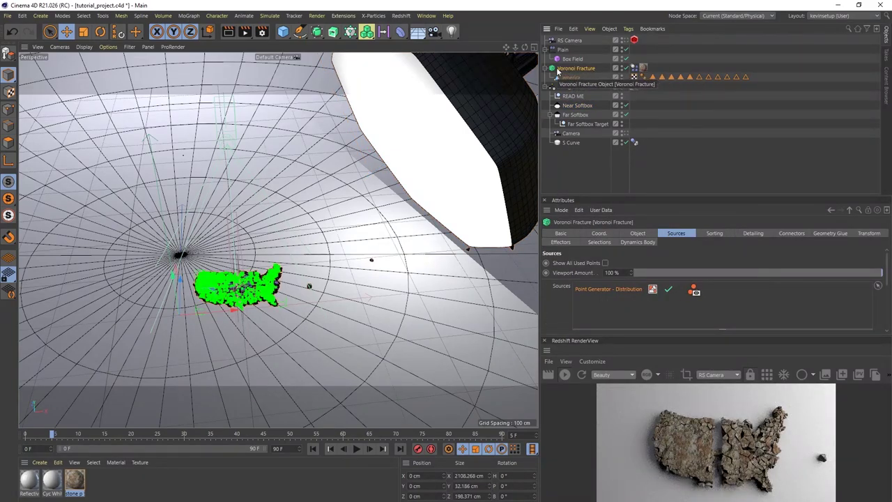
left_click_drag(573, 68, 569, 68, "ctrl")
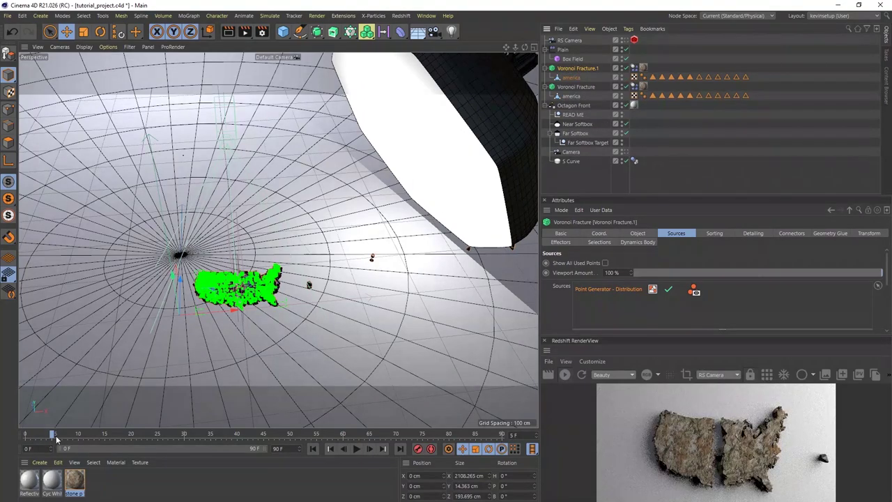
left_click(312, 450)
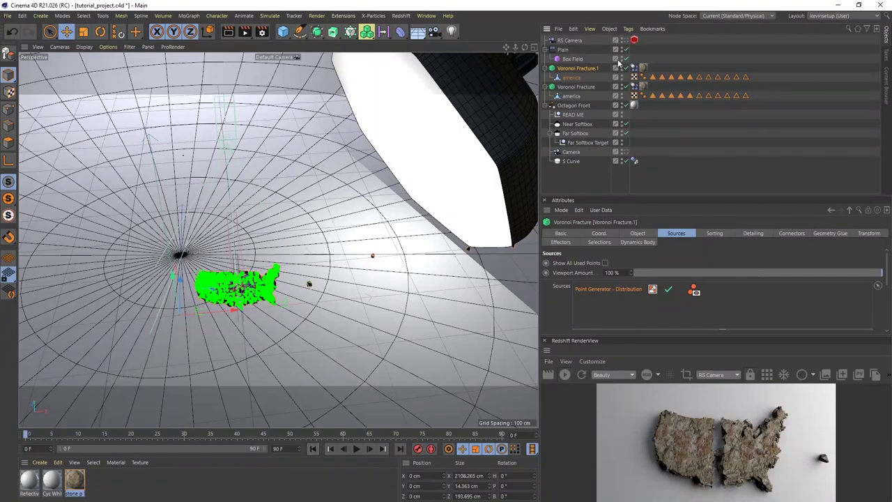
key("e")
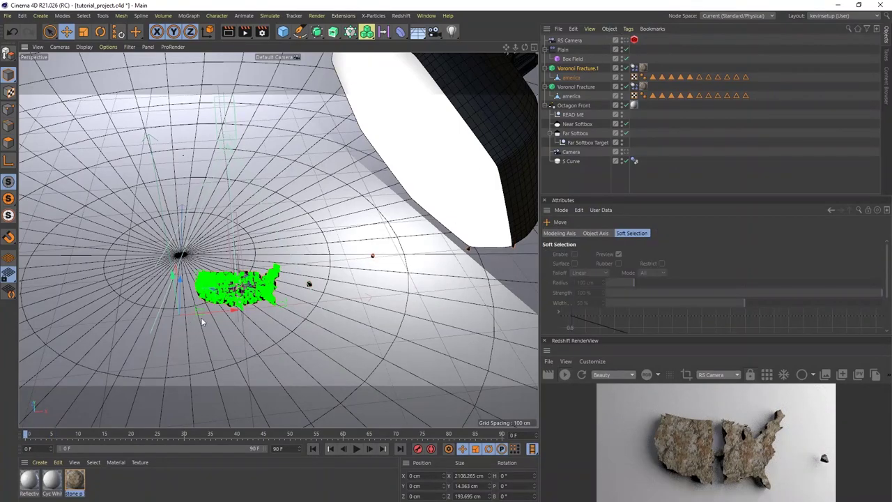
left_click_drag(173, 276, 165, 230)
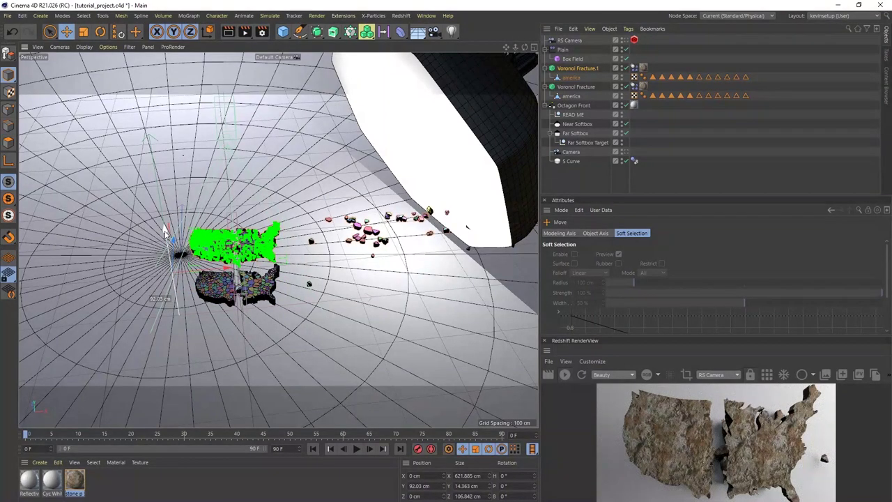
Remove the Plain effector from the effectors of Voronoi Fracture.1.
left_click(579, 69)
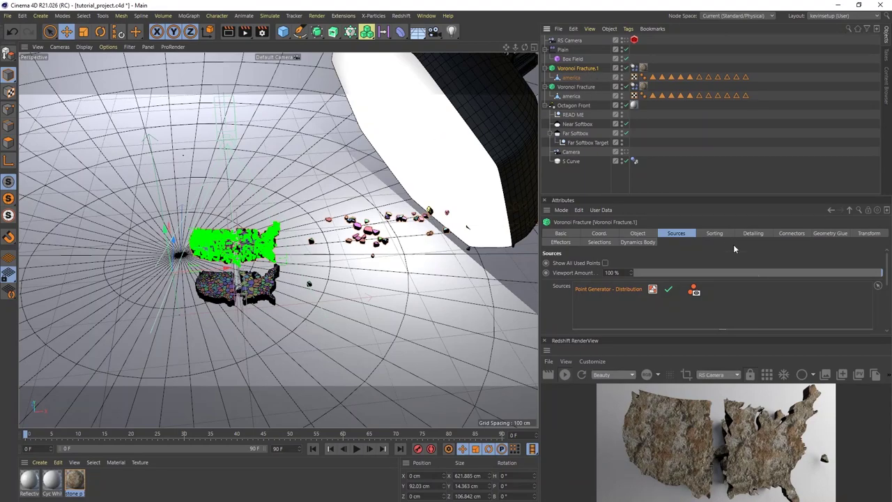
left_click(561, 243)
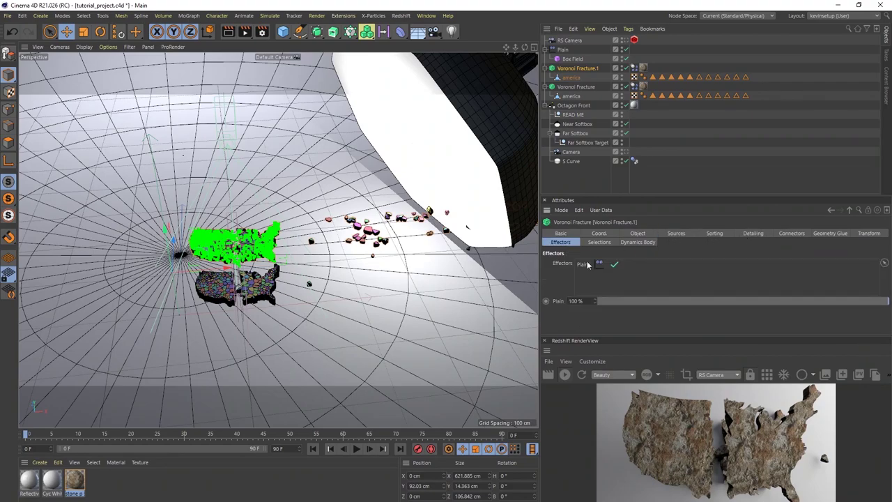
key("Delete")
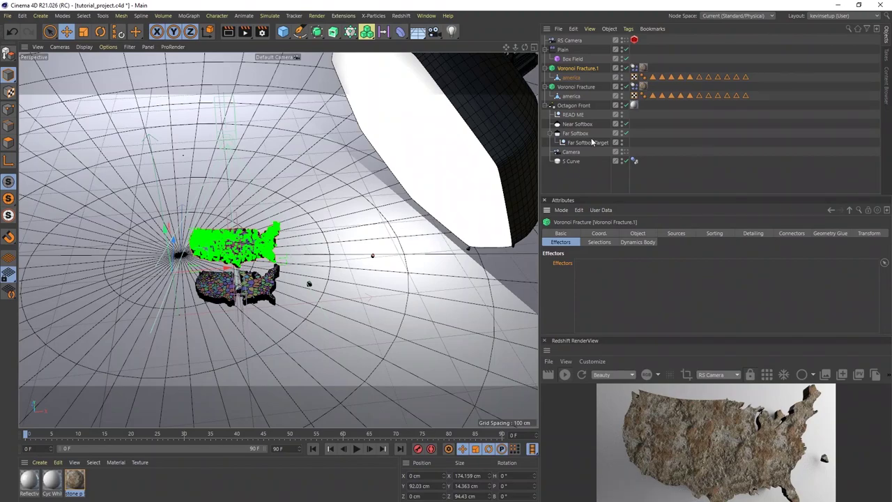
Add a Random effector from the MoGraph effectors to Voronoi Fracture.1.
left_click(189, 15)
mouse_move(199, 31)
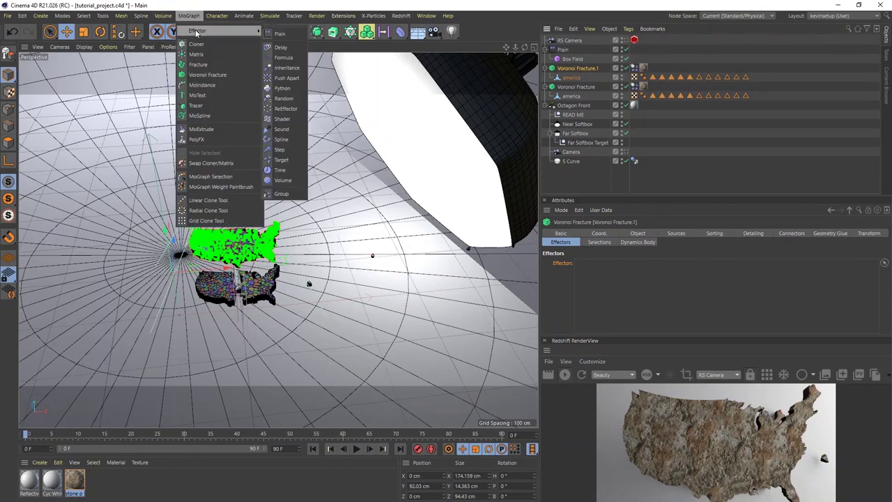
left_click(282, 102)
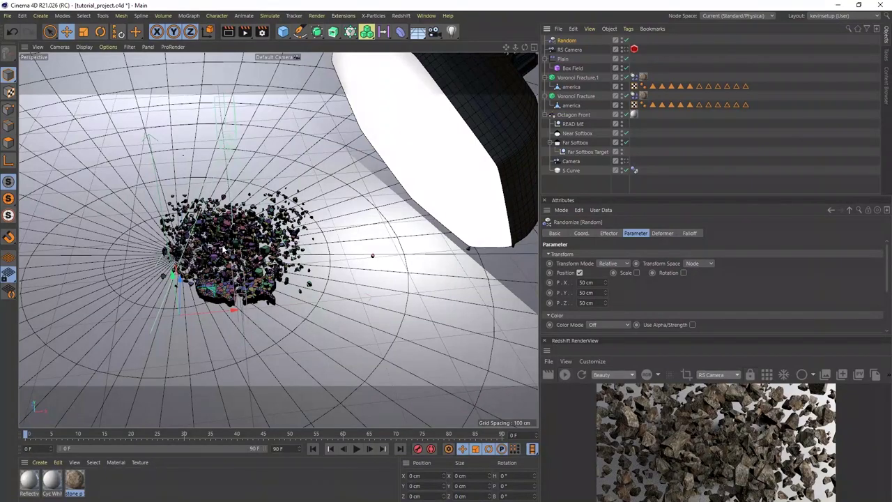
scroll(232, 263, "up", 2)
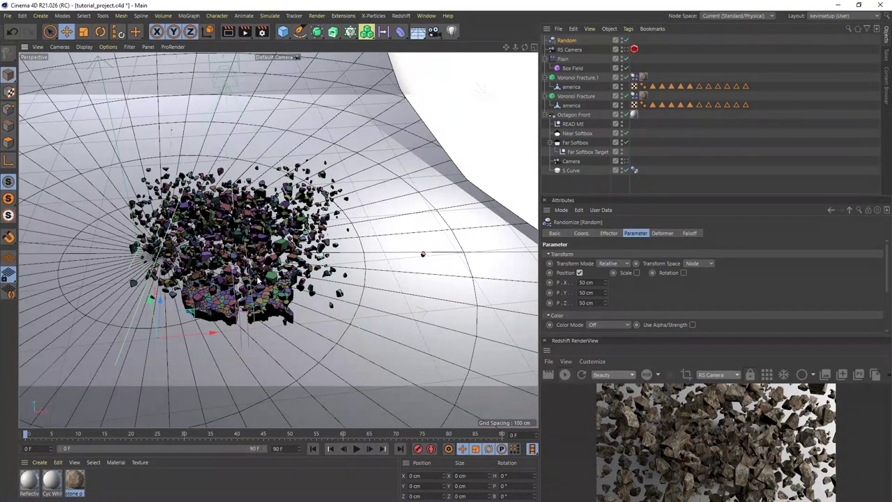
Set the Random effector's X, Y and Z position variation to 500 cm each.
left_click(592, 282)
type("100")
key("Tab")
type("500")
key("Tab")
type("500")
key("Return")
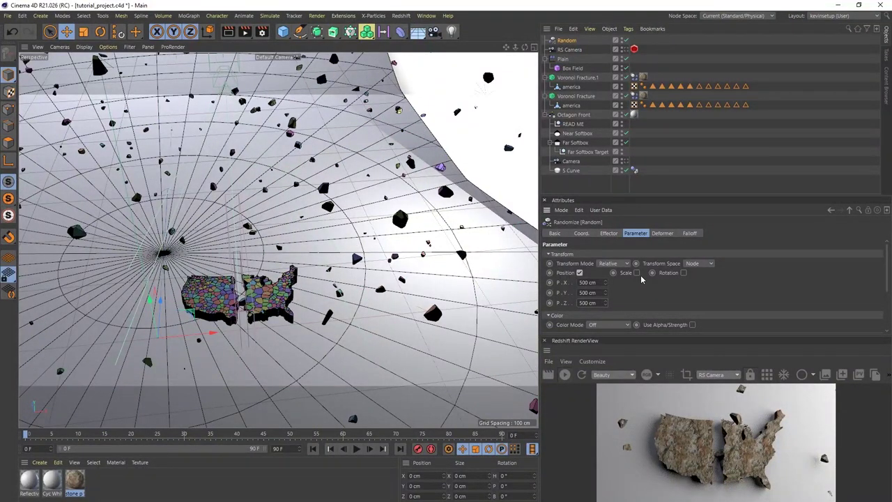
Enable uniform scale variation of -1 on the Random effector and set its X, Y and Z positions to 200 cm.
left_click(635, 272)
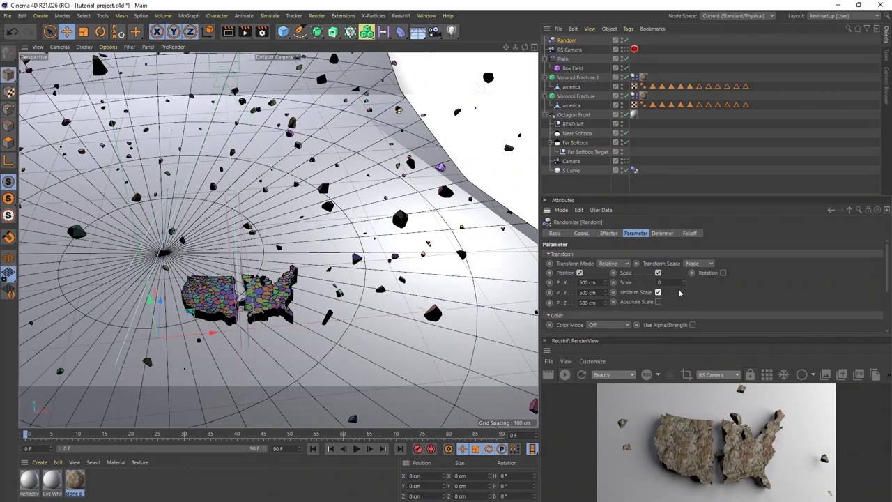
left_click_drag(684, 282, 603, 267)
key("BackSpace")
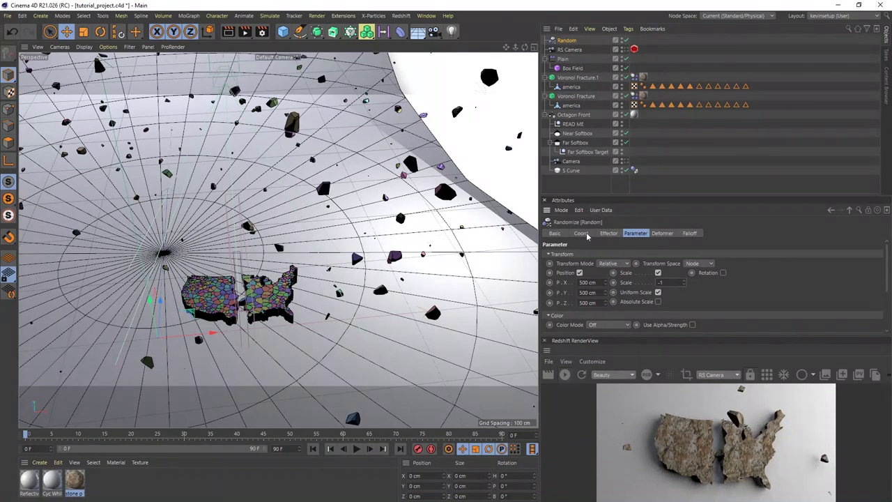
type("2")
key("Tab")
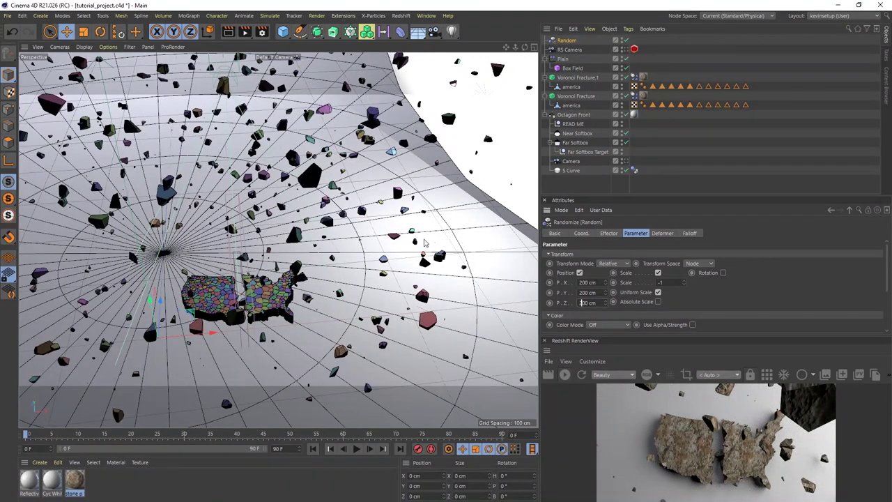
Lower Voronoi Fracture.1 to a Y position of about 1.1 cm, preview the first five frames and rewind to frame 0.
left_click(577, 78)
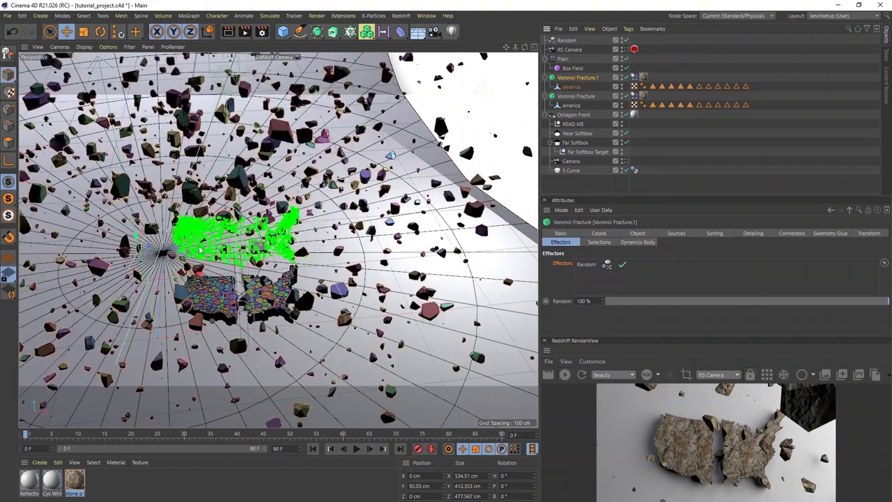
left_click_drag(145, 257, 157, 322)
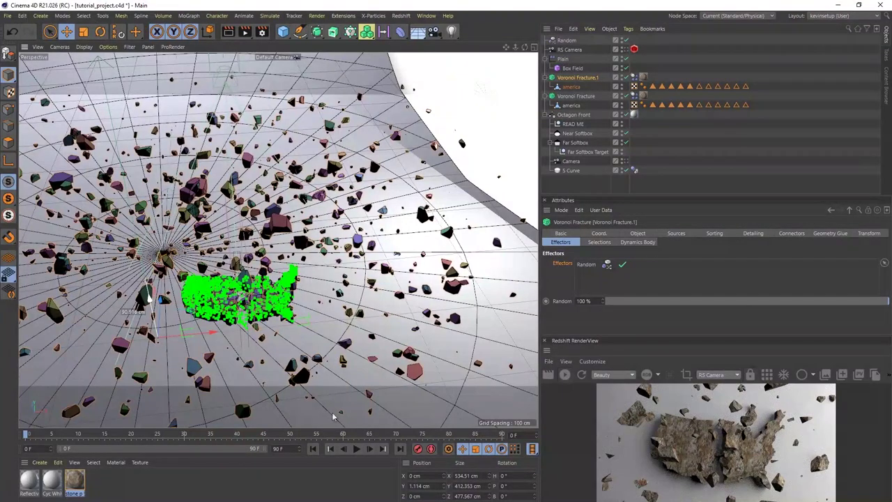
left_click(356, 448)
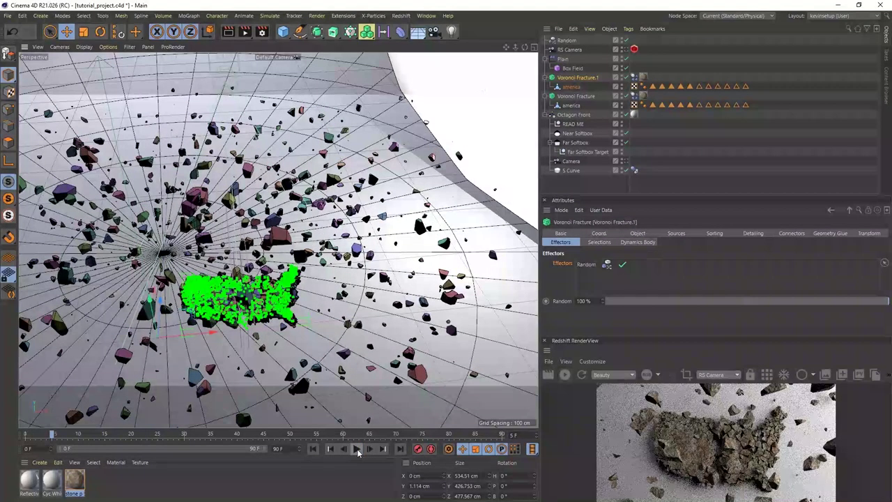
left_click(356, 449)
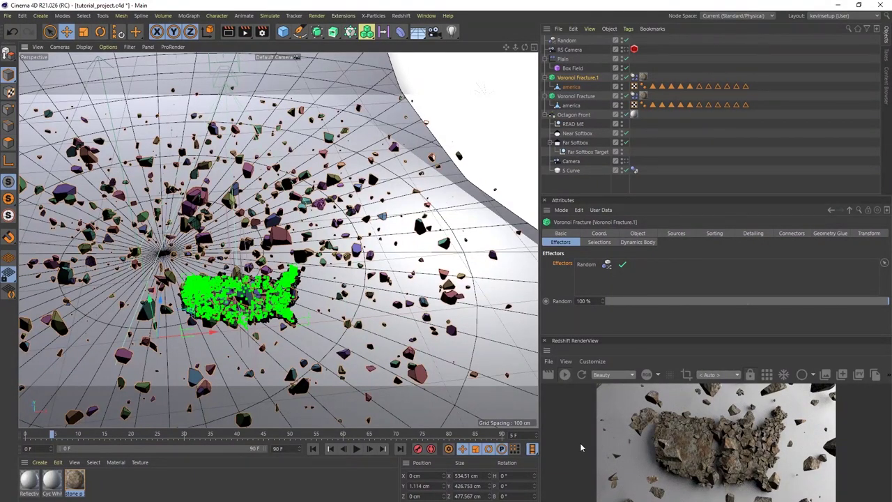
left_click(315, 450)
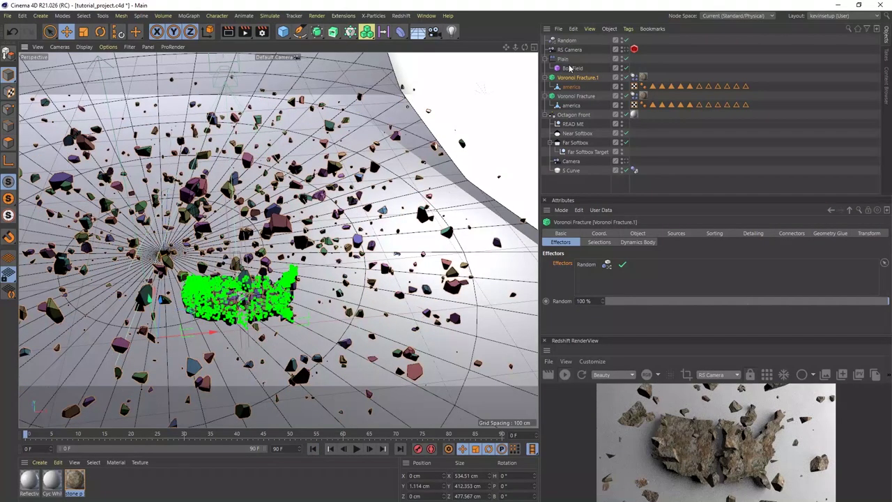
Set the Random effector's Y position variation to 0 cm.
left_click(567, 40)
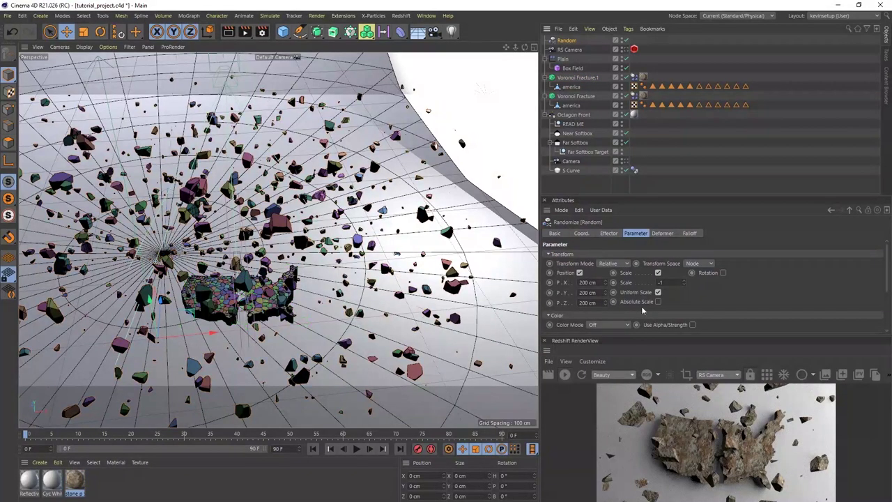
left_click_drag(597, 293, 562, 296)
type("0")
key("Return")
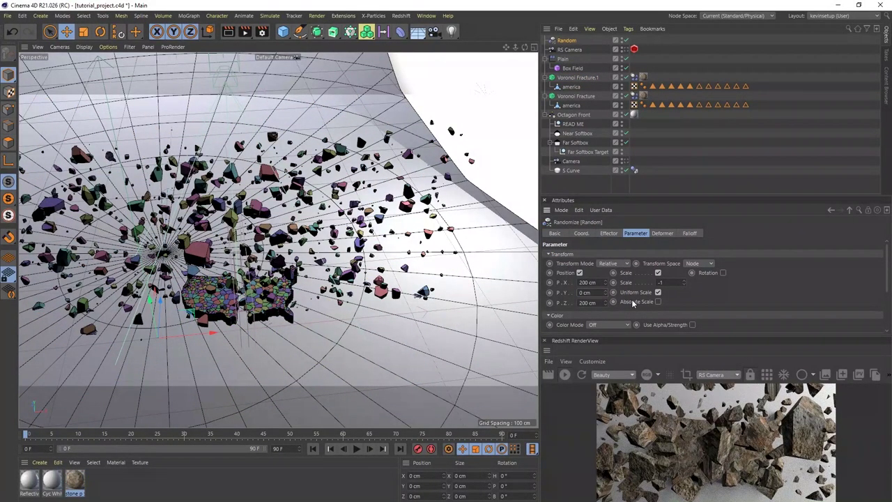
Set the Random effector's X and Z position variation to 500 cm each.
double_click(596, 282)
type("5")
double_click(589, 302)
type("500")
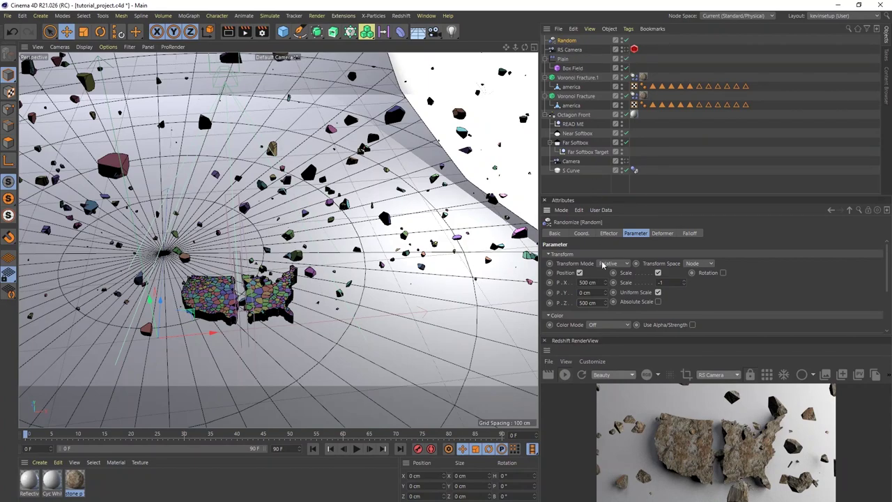
Try a Z position variation of 0 cm on the Random effector and settle on 100 cm.
left_click_drag(603, 303, 539, 305)
type("0")
key("Return")
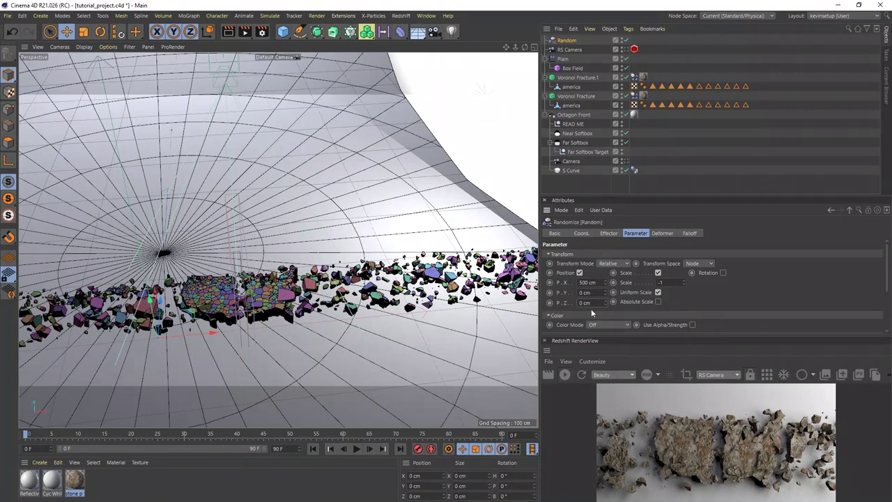
left_click_drag(603, 305, 548, 307)
type("100")
key("Return")
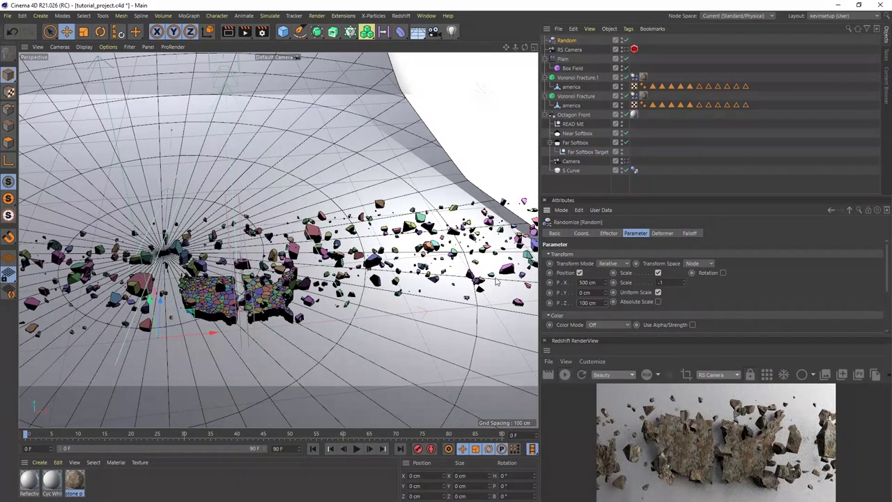
Lower Voronoi Fracture.1 to a Y position of about -75 cm.
left_click(578, 78)
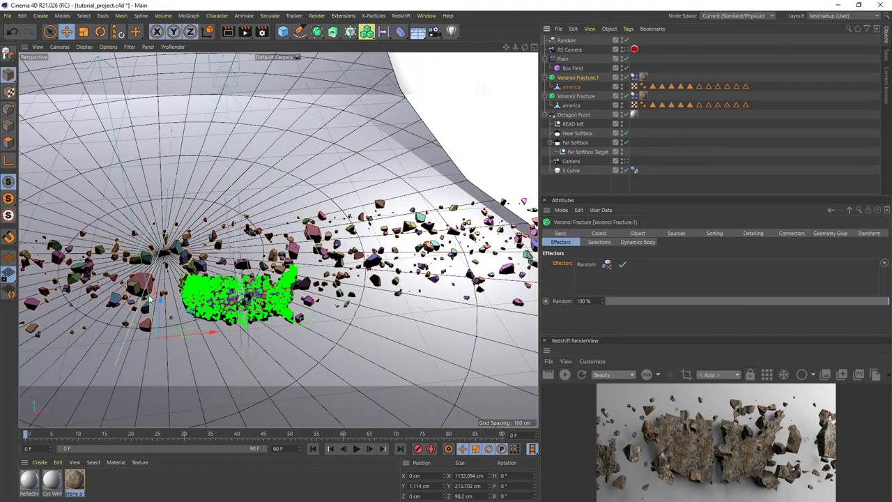
left_click_drag(158, 315, 163, 341)
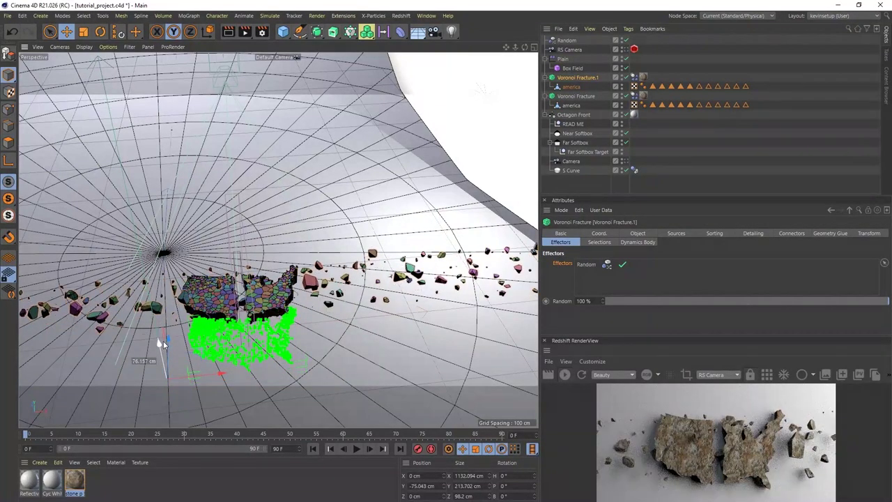
Step the Random effector's seed up to 12351 and play the simulation to frame 5.
left_click(566, 40)
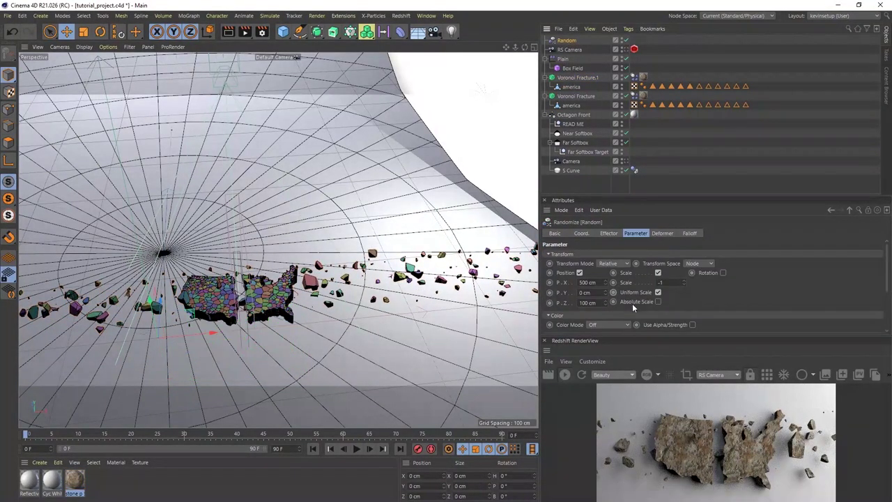
mouse_move(886, 269)
left_mouse_down()
mouse_move(879, 323)
mouse_move(886, 263)
left_mouse_up()
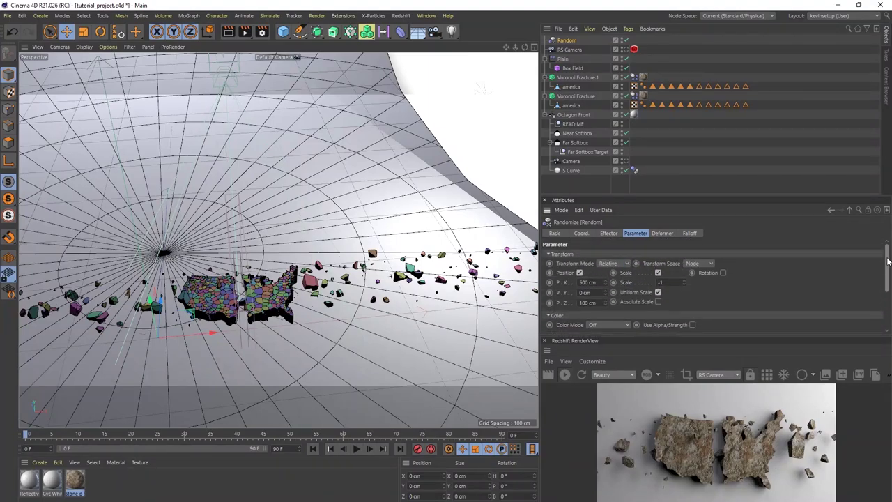
left_click(613, 234)
left_click(595, 308)
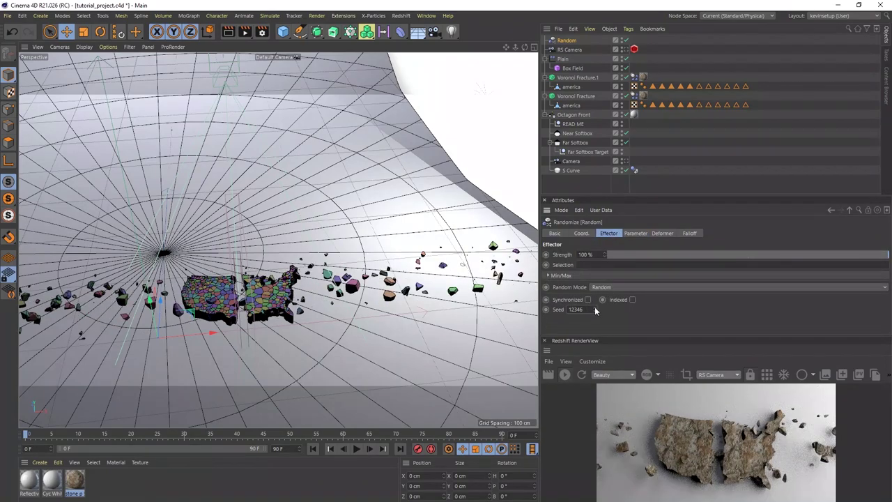
left_click(595, 308)
left_click(595, 308)
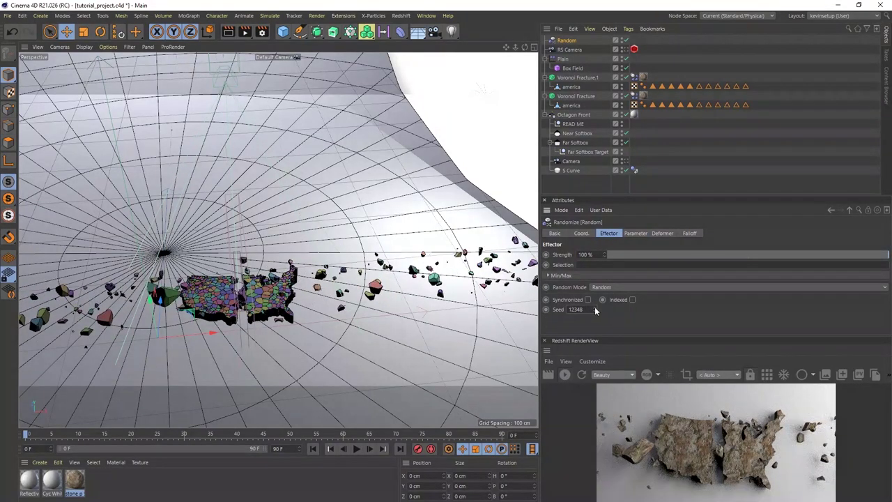
left_click(595, 308)
left_click(595, 309)
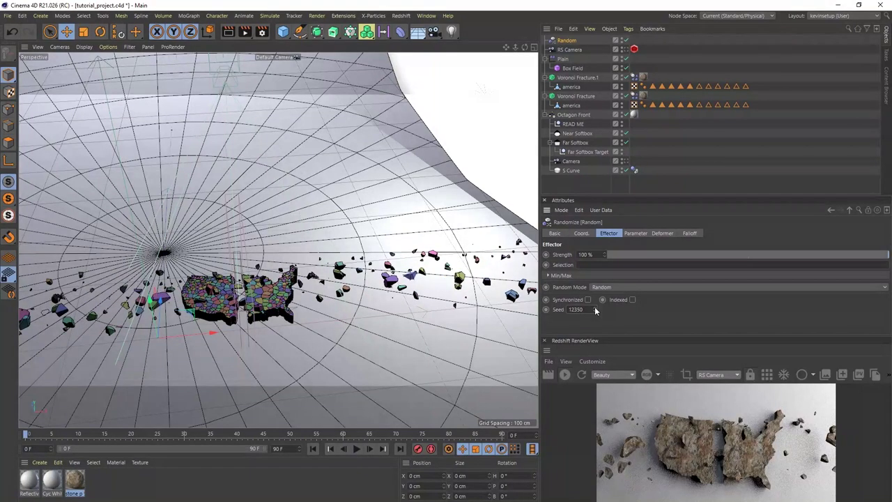
left_click(595, 308)
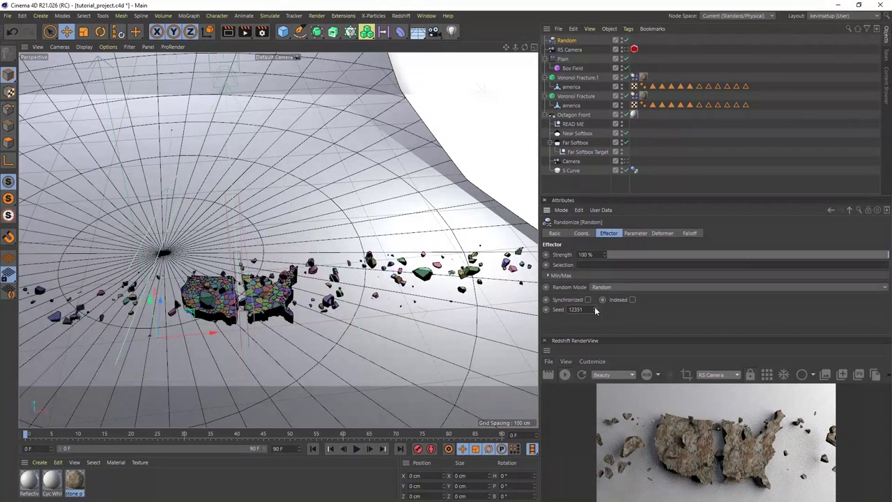
left_click(358, 448)
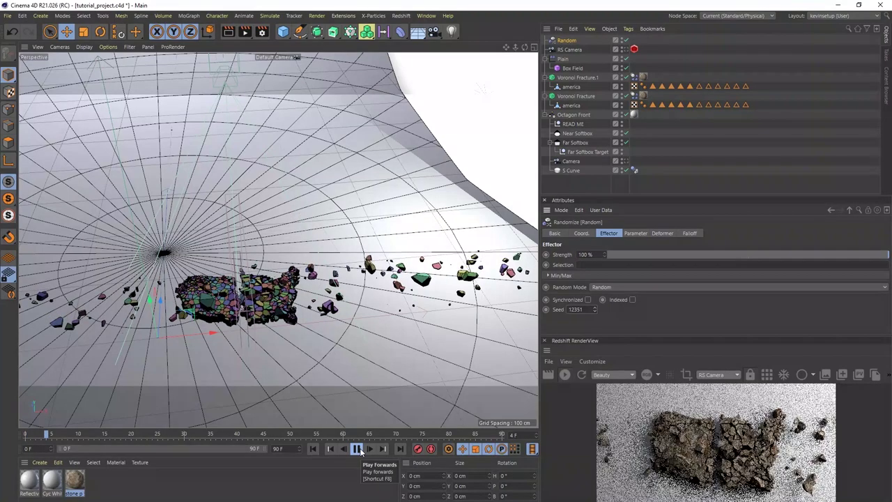
left_click(358, 449)
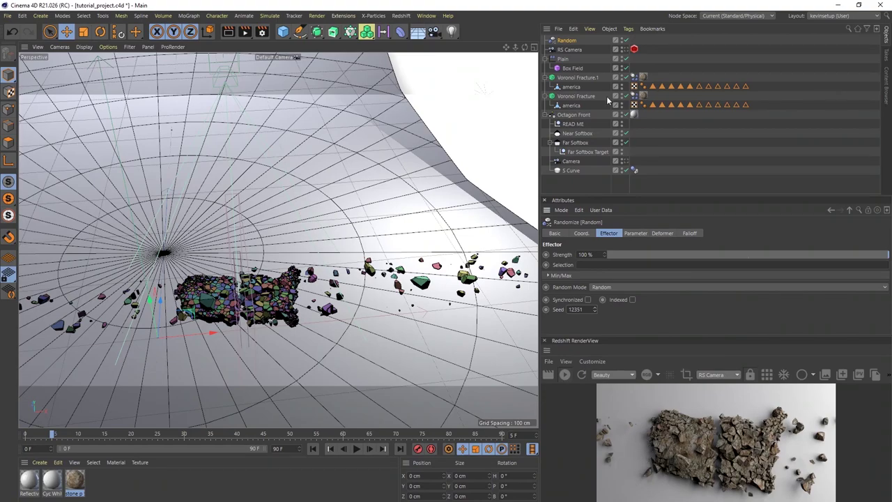
Change the stone material's projection on Voronoi Fracture.1 from UVW Mapping to Cubic.
left_click(643, 78)
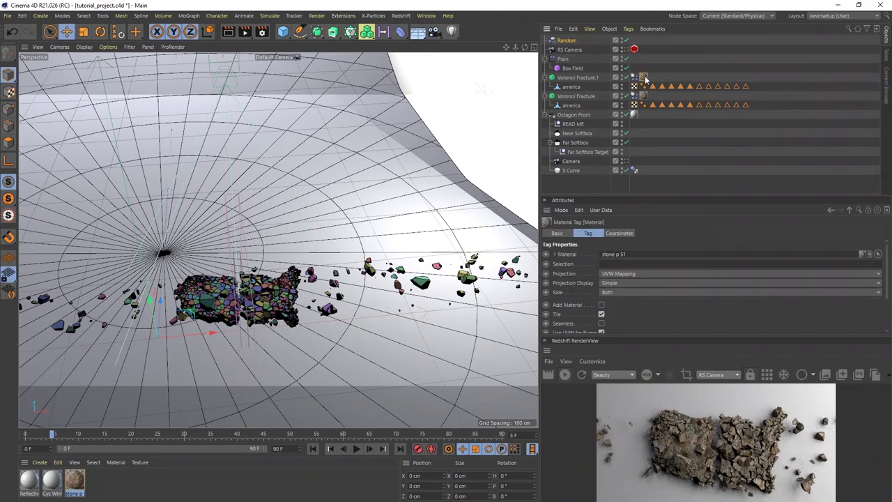
left_click(642, 274)
left_click(619, 315)
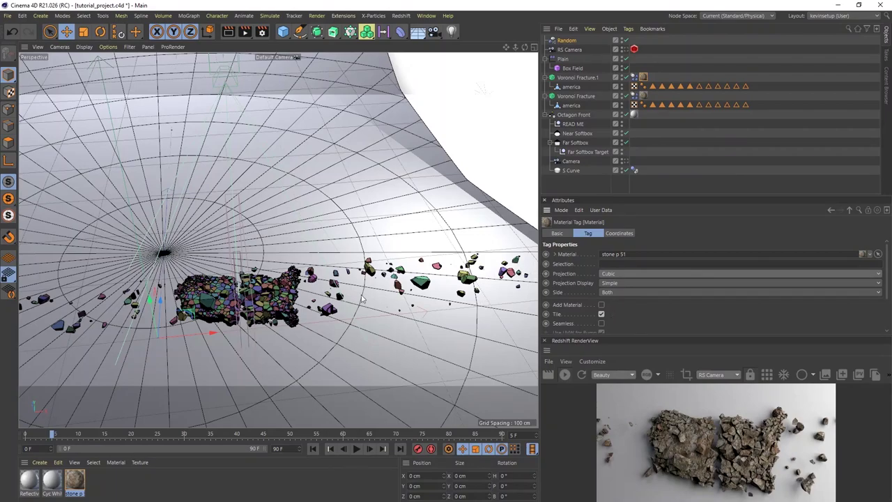
Disable Voronoi Fracture.1 to view the fractured map without its scattered debris.
scroll(219, 305, "up", 3)
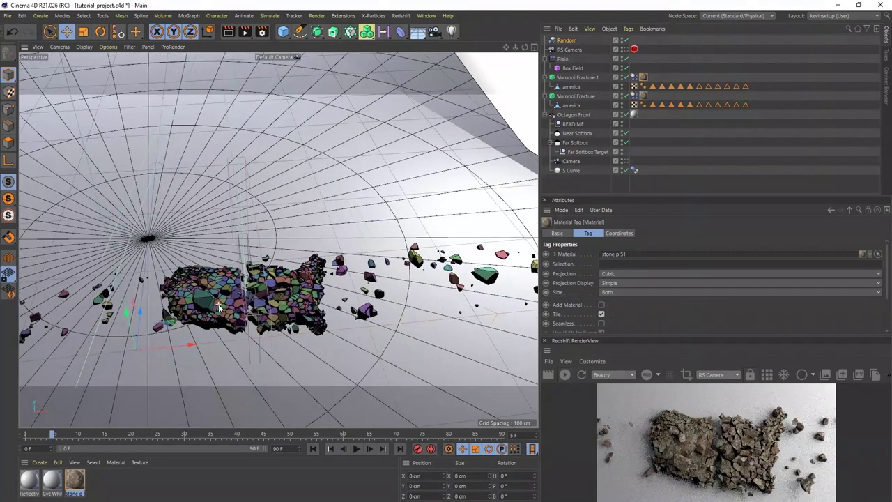
mouse_move(249, 311)
left_mouse_down("alt")
mouse_move(242, 324)
mouse_move(211, 321)
mouse_move(208, 311)
mouse_move(244, 295)
mouse_move(257, 313)
left_mouse_up("alt")
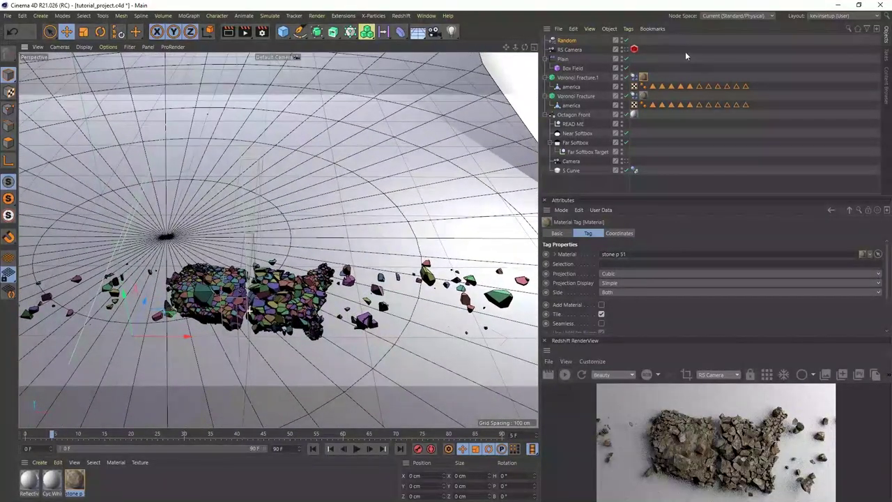
left_click(626, 78)
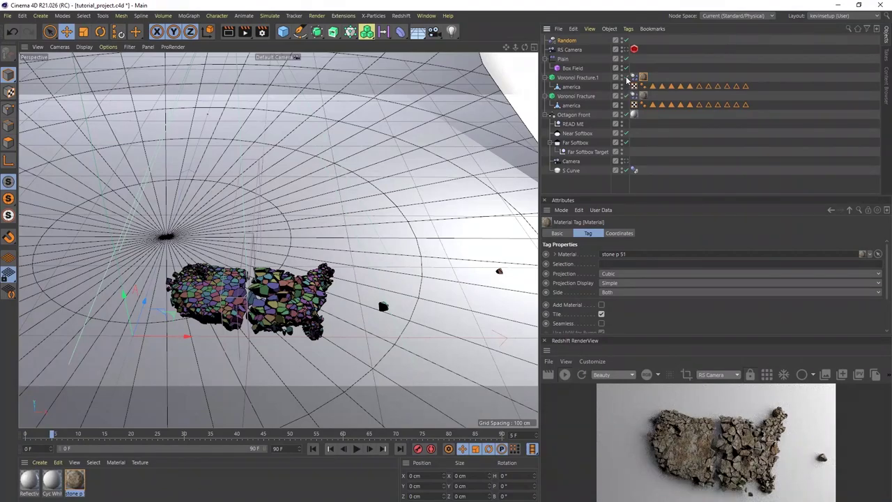
Re-enable Voronoi Fracture.1 and raise it to a Y position of about -26 cm at frame 0.
left_click(626, 80)
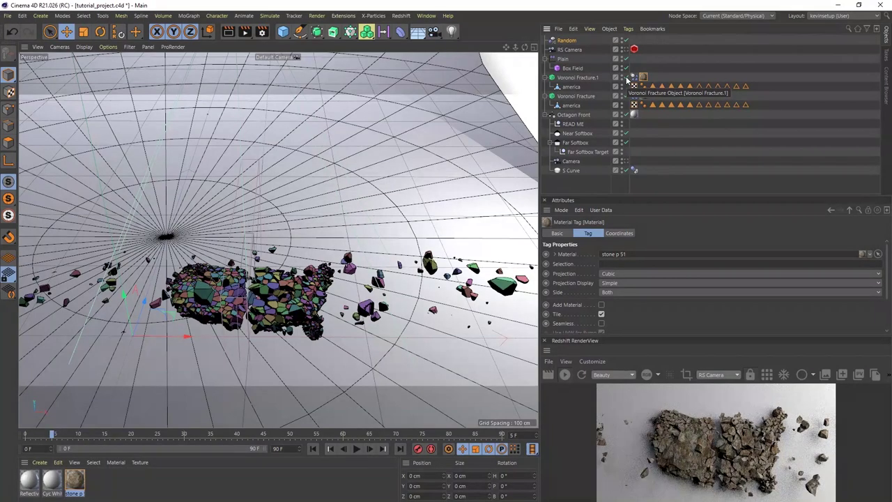
left_click_drag(309, 315, 297, 283, "alt")
left_click(313, 449)
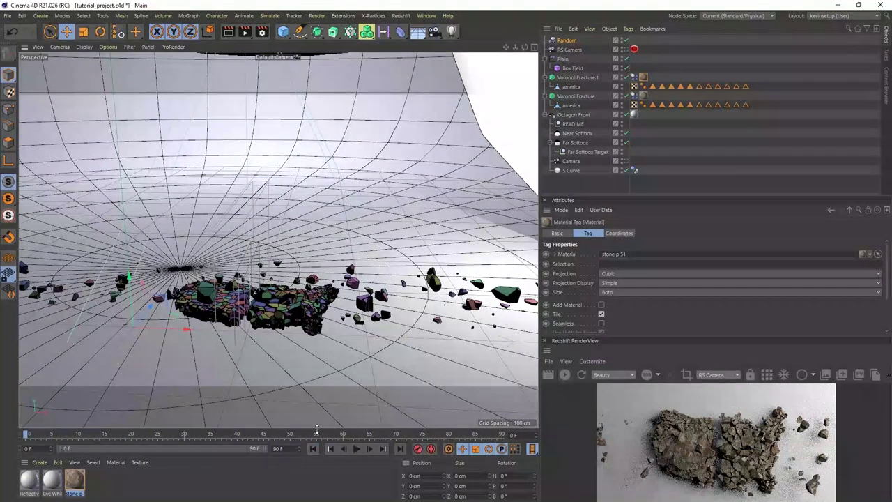
left_click(582, 78)
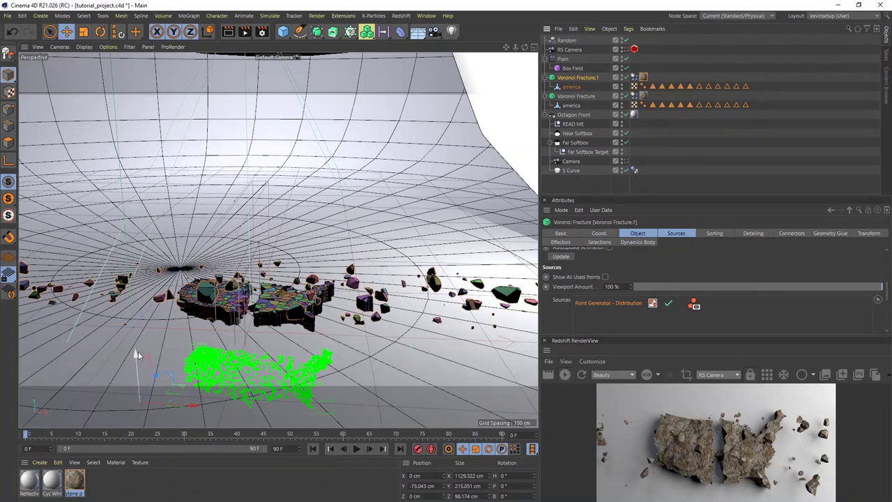
left_click_drag(136, 355, 158, 350)
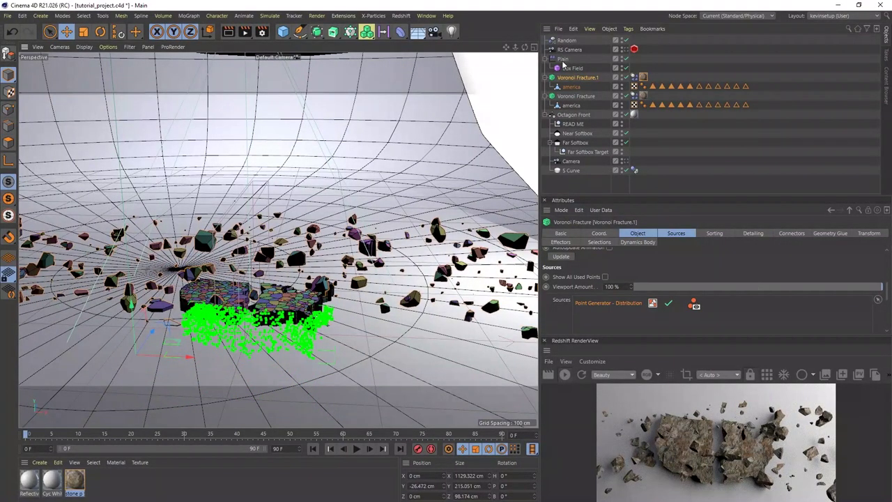
Reduce the Random effector's Z position offset, trying 20 cm first and settling on 15 cm.
left_click(568, 41)
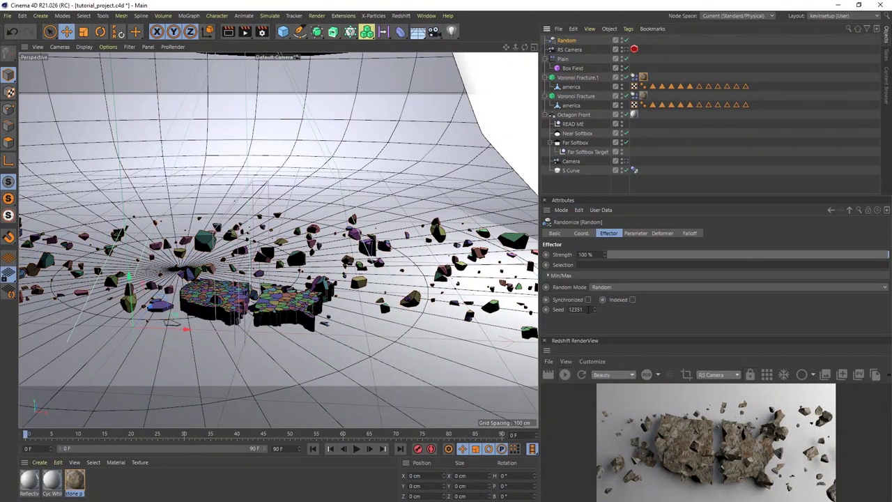
left_click(627, 233)
double_click(582, 302)
type("20")
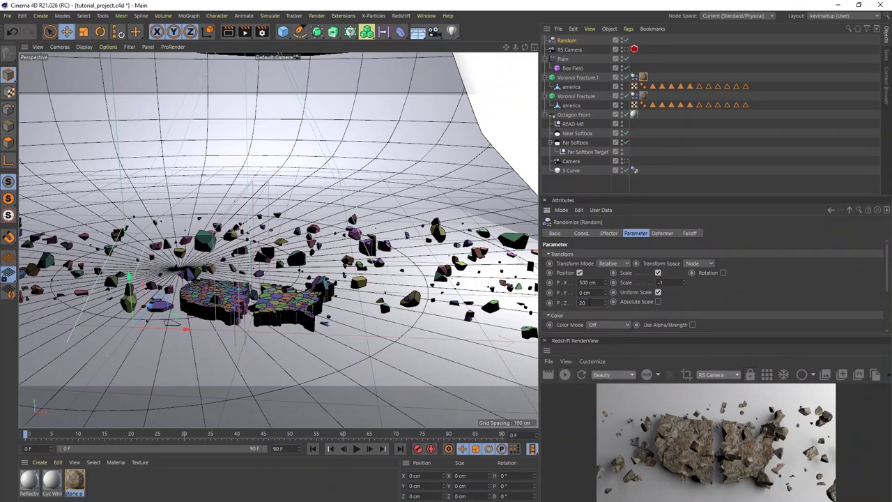
key("Return")
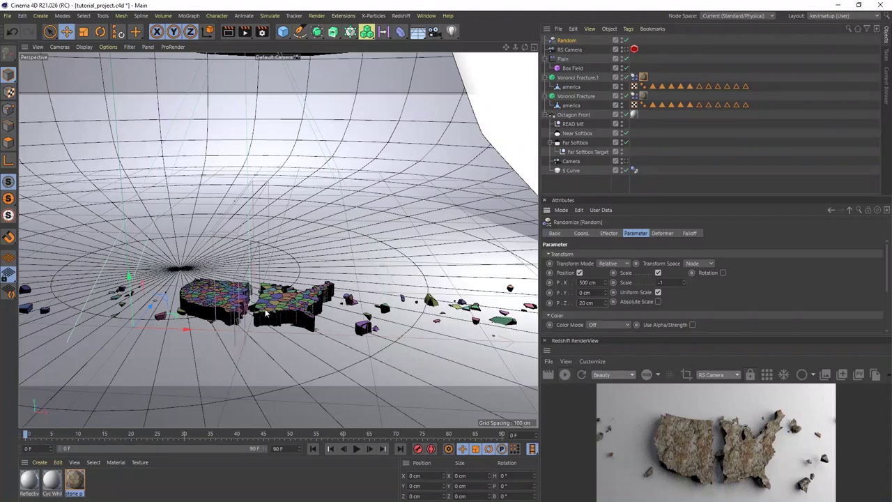
left_click_drag(594, 303, 578, 303)
type("115")
key("Return")
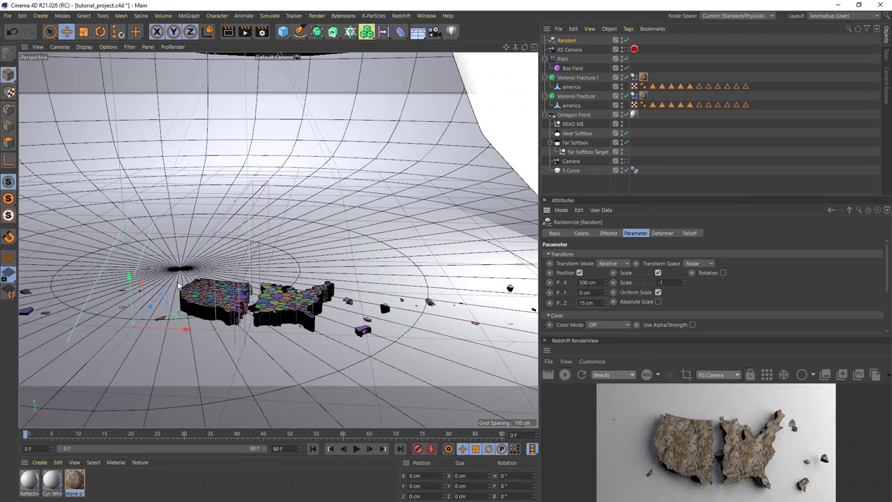
Raise the Random effector to a Y position of about 14 cm and Voronoi Fracture.1 to about -14 cm.
left_click_drag(129, 278, 133, 256)
left_click(579, 79)
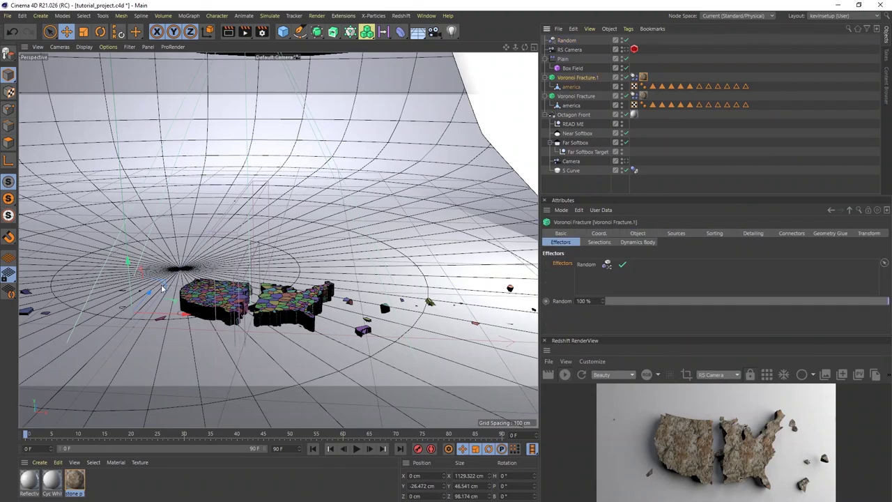
left_click_drag(129, 293, 131, 289)
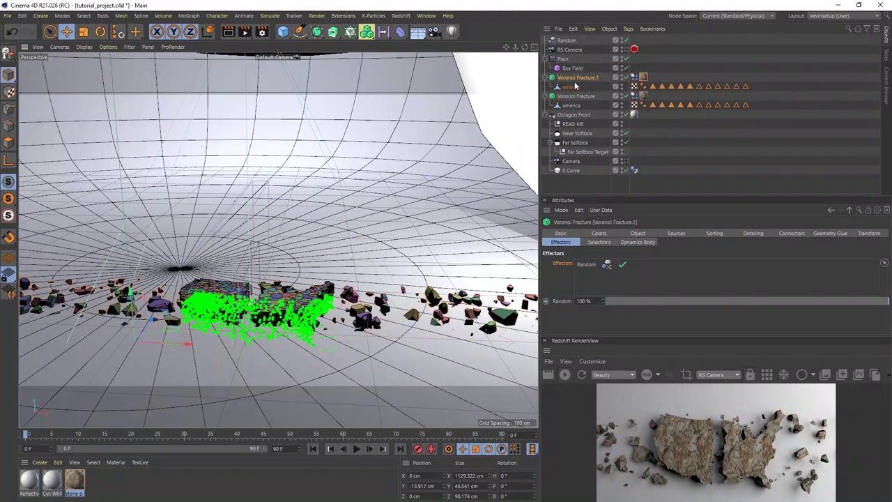
Set the Random effector's uniform Scale parameter to 0.
left_click(568, 41)
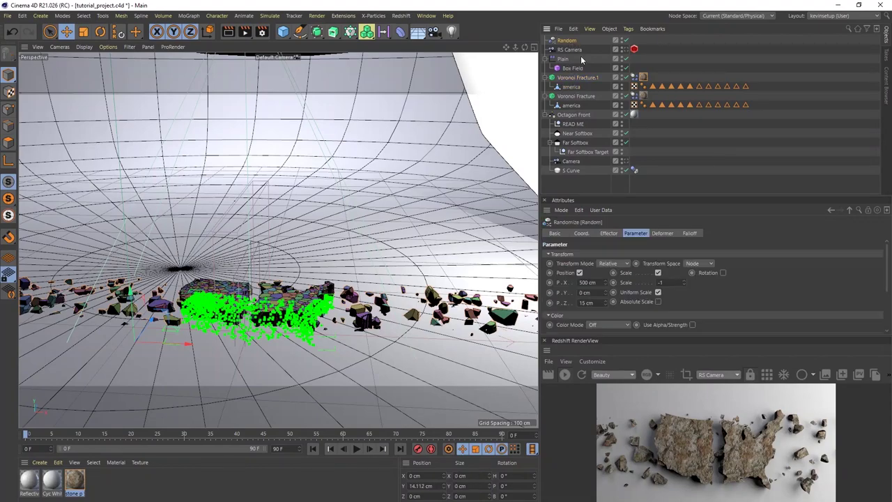
left_click(684, 285)
left_click_drag(673, 284, 645, 283)
type("-")
key("Return")
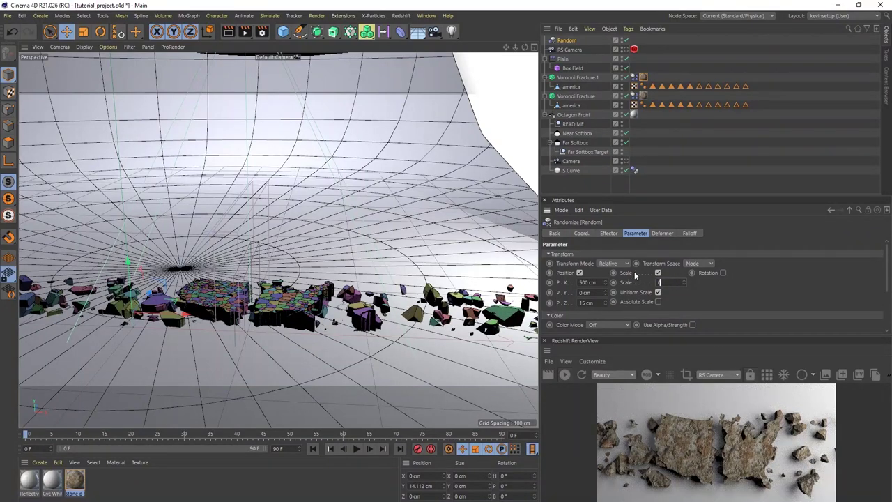
key("Return")
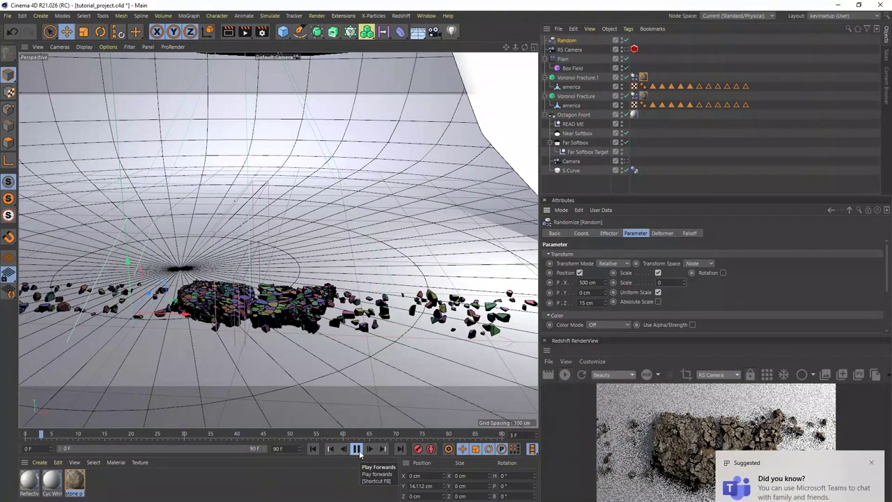
Replay the fracture simulation from the start, dismissing the notification, until it is stopped at frame 3.
left_click(360, 451)
left_click(871, 462)
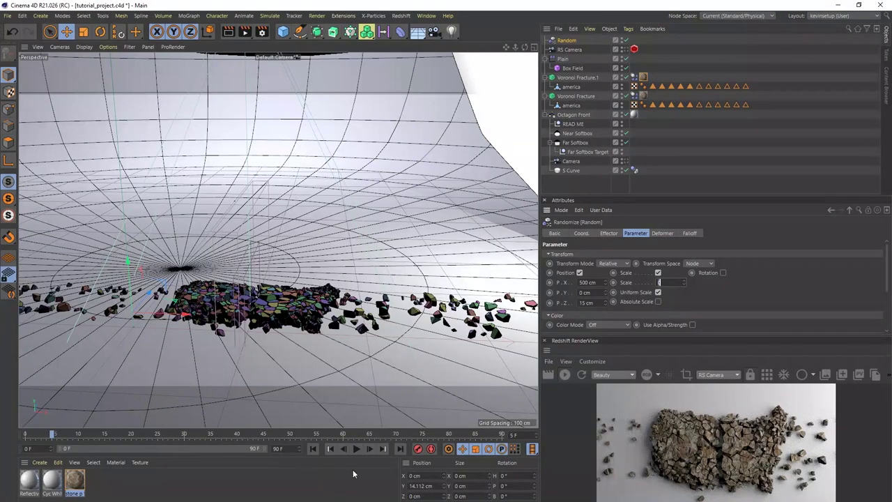
left_click(313, 448)
left_click(356, 448)
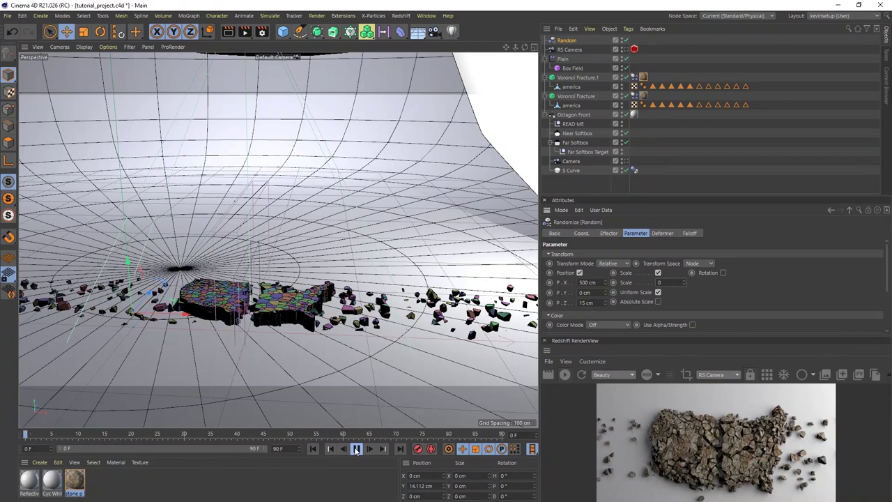
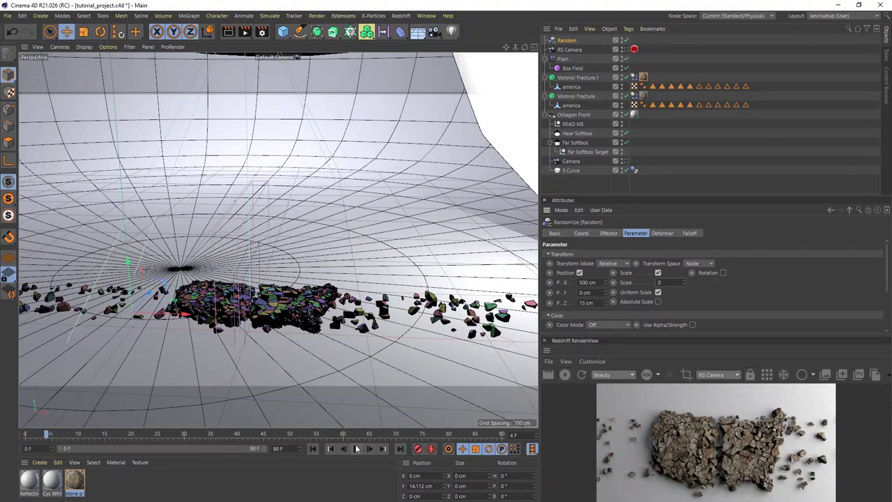
left_click(314, 449)
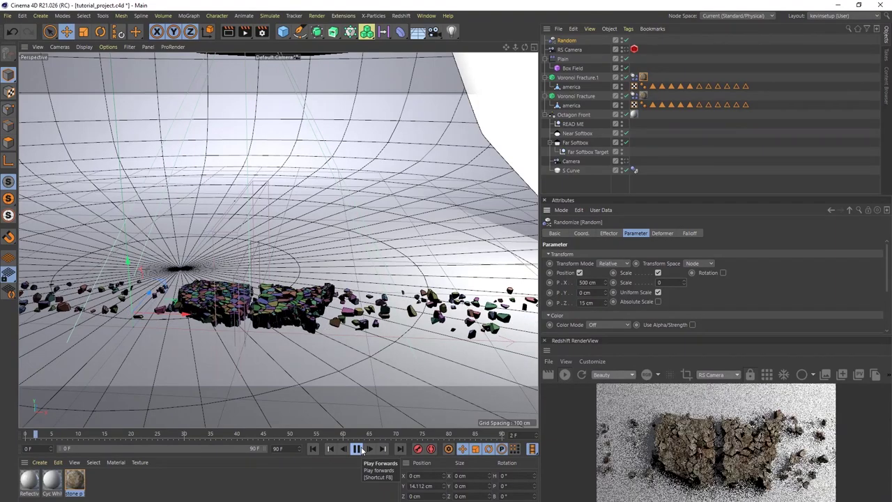
left_click(361, 448)
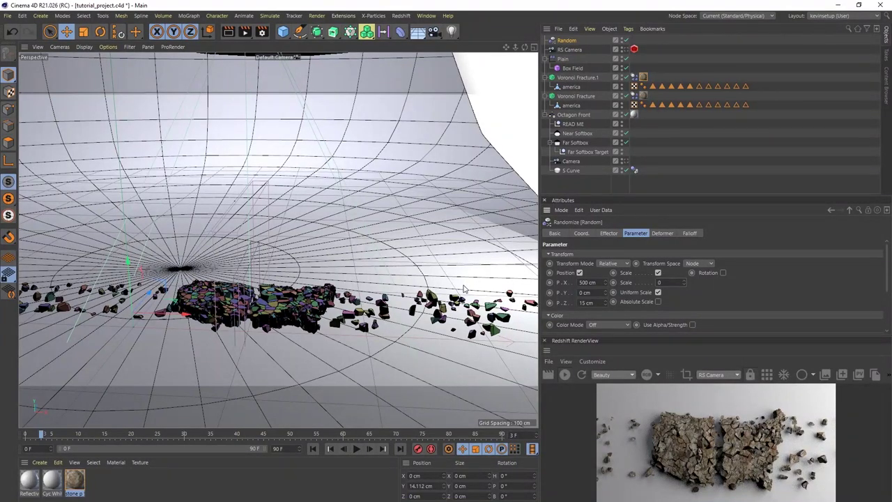
Look through RS Camera and adjust its framing to show the fractured map and surrounding debris from above.
left_click_drag(339, 343, 342, 402, "alt")
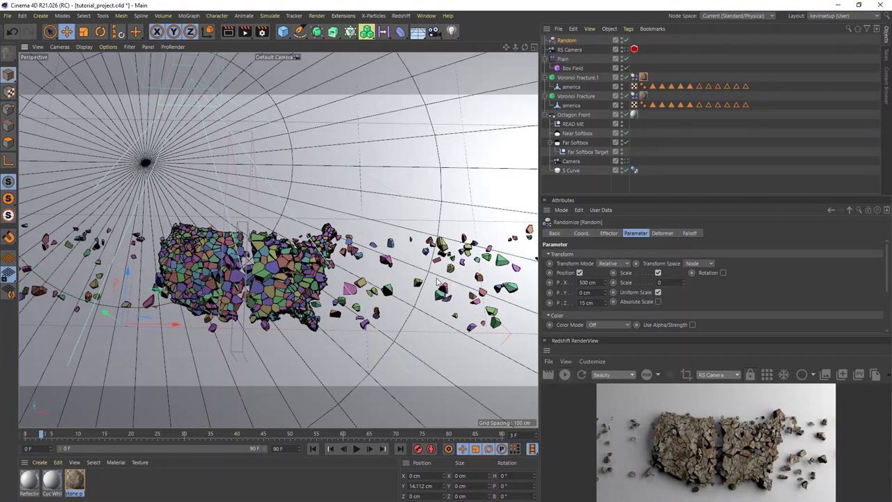
scroll(297, 323, "up", 2)
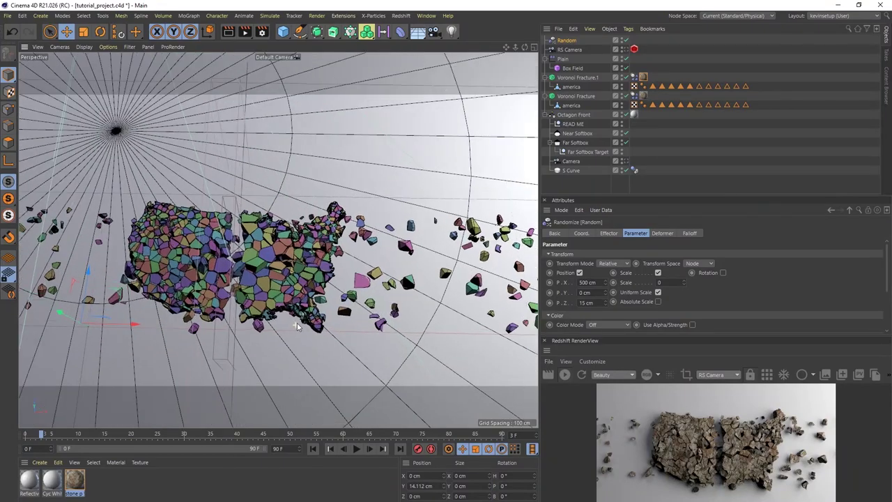
left_click_drag(297, 322, 299, 313, "alt")
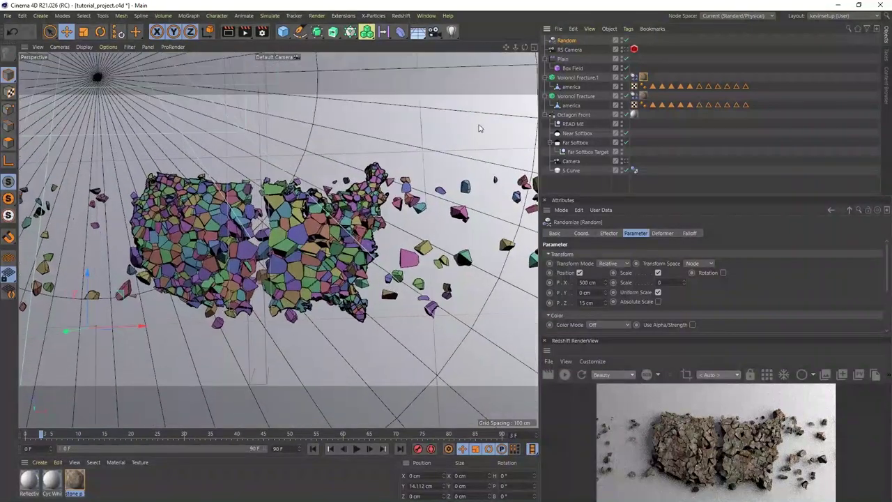
left_click_drag(479, 128, 321, 240, "alt")
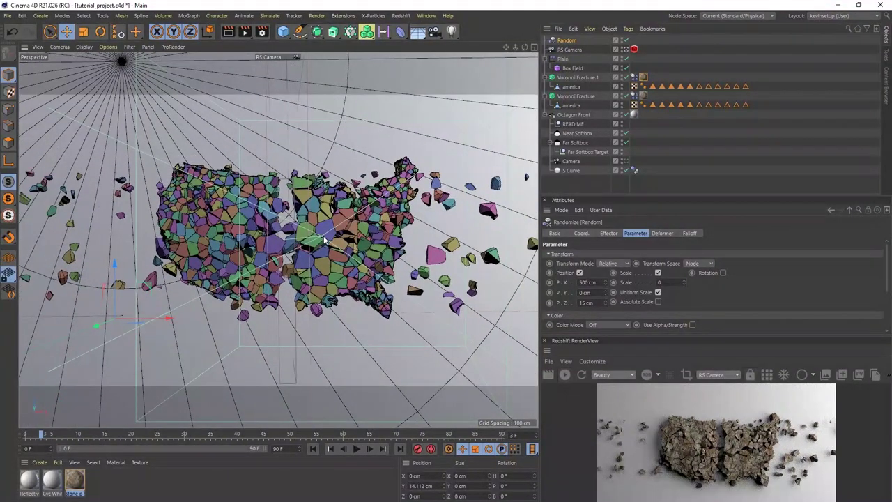
left_click_drag(324, 246, 319, 239, "alt")
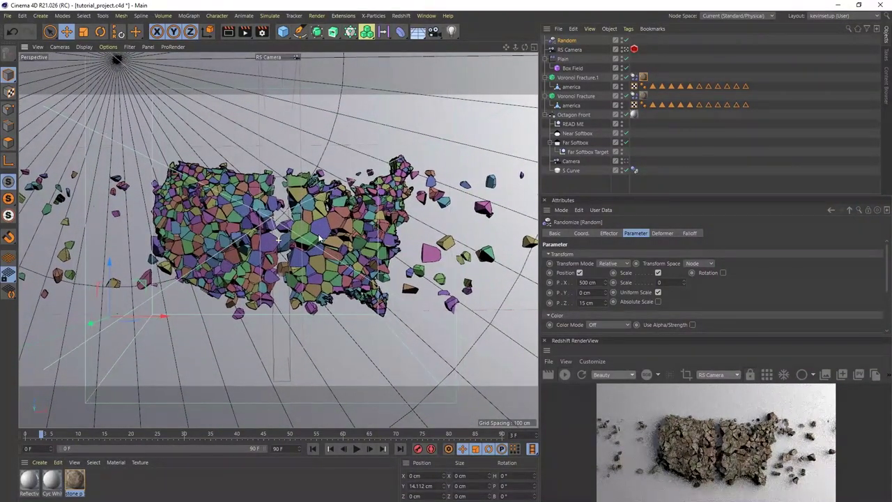
Open the output width in the render settings.
left_click(263, 32)
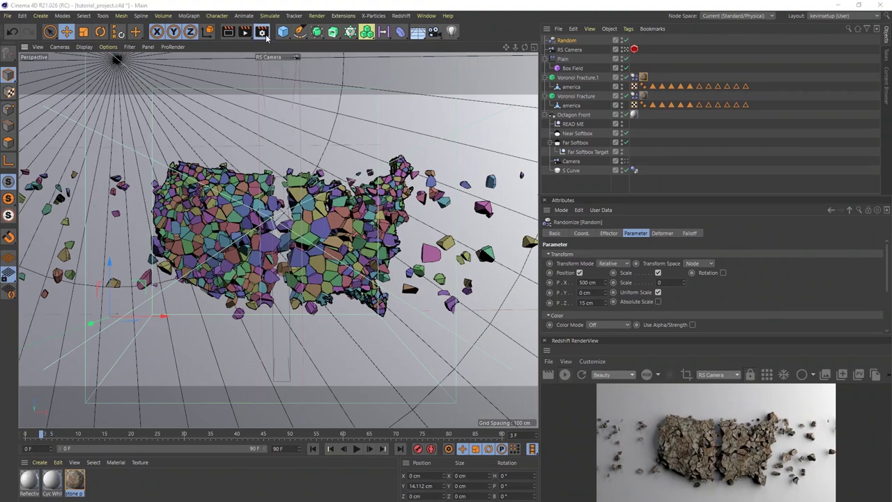
left_click_drag(432, 73, 221, 384)
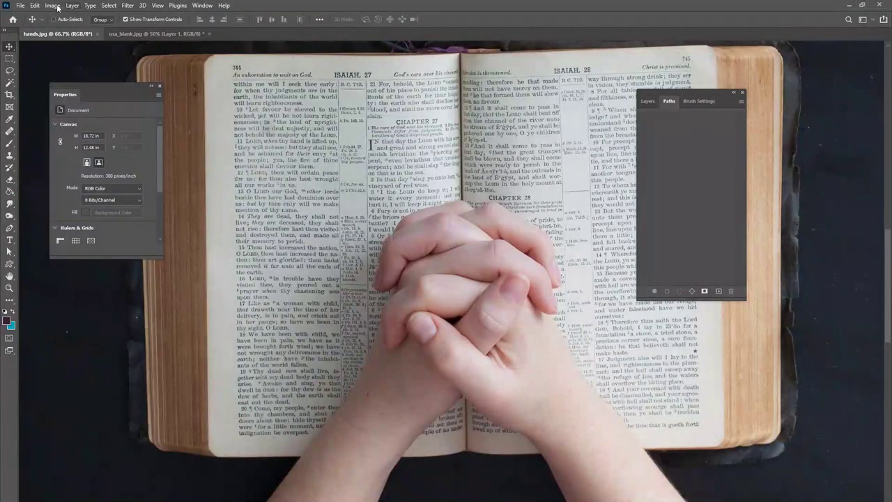
Switch to Photoshop and check the proportional height of hands.jpg for a 3500-pixel width, without applying the resize.
left_click(52, 5)
left_click(64, 73)
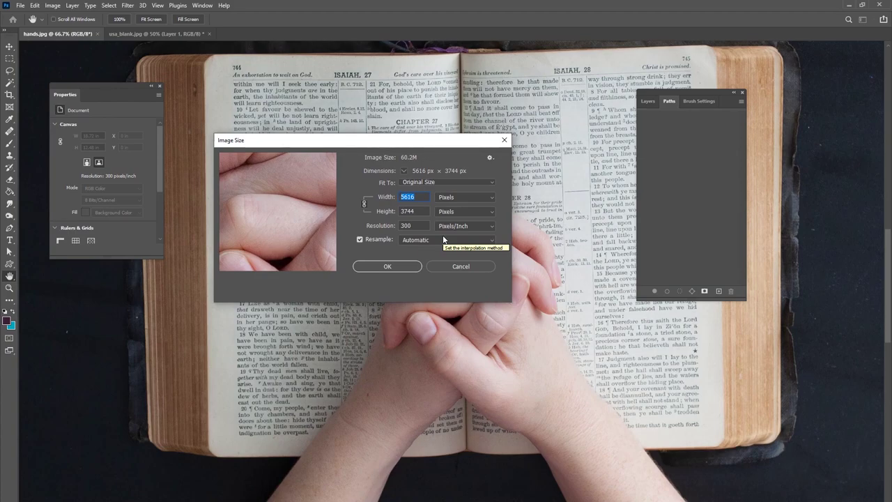
type("3500")
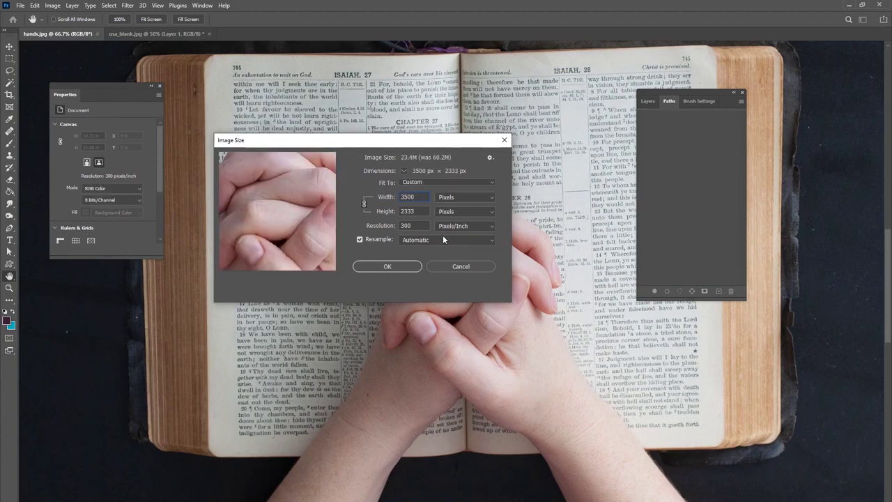
left_click(459, 267)
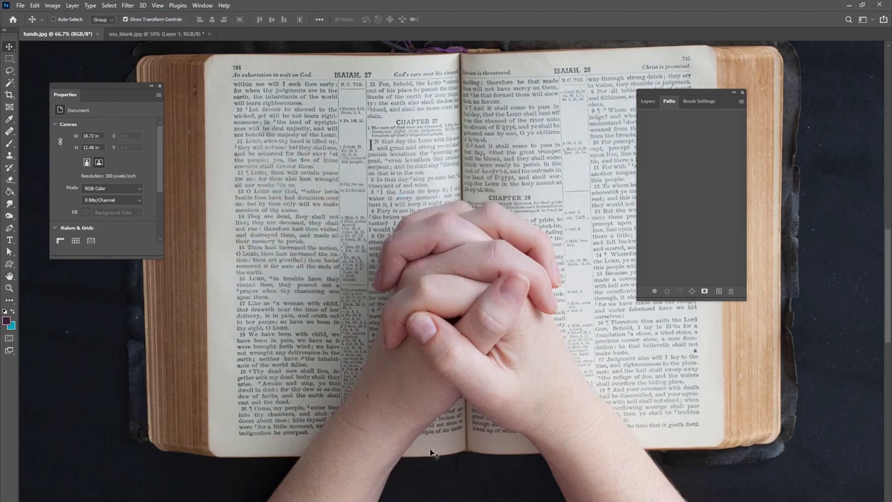
Switch back to Cinema 4D and set the render output size to 3500 x 2333 pixels.
left_click(330, 500)
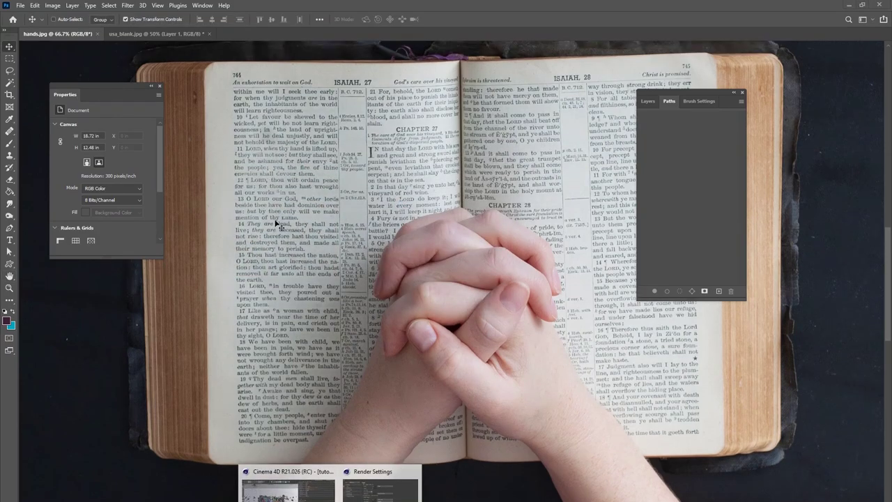
left_click(281, 493)
type("3500")
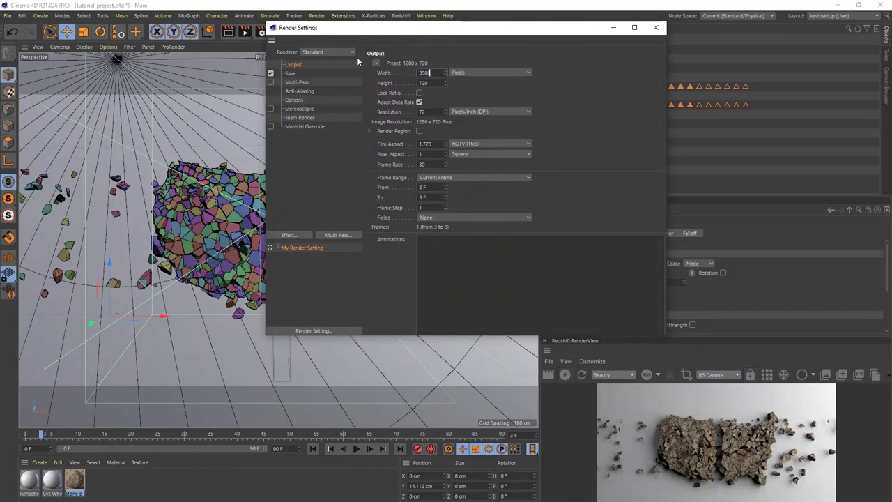
key("Tab")
type("20")
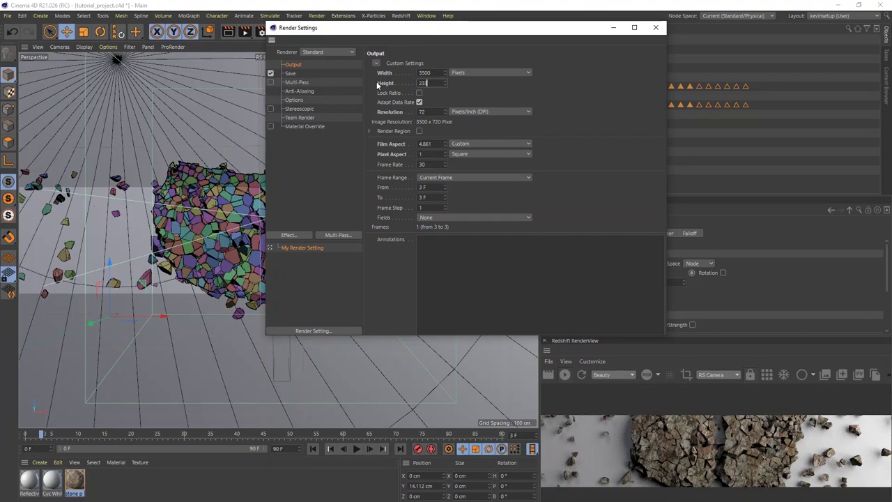
type("33")
key("Tab")
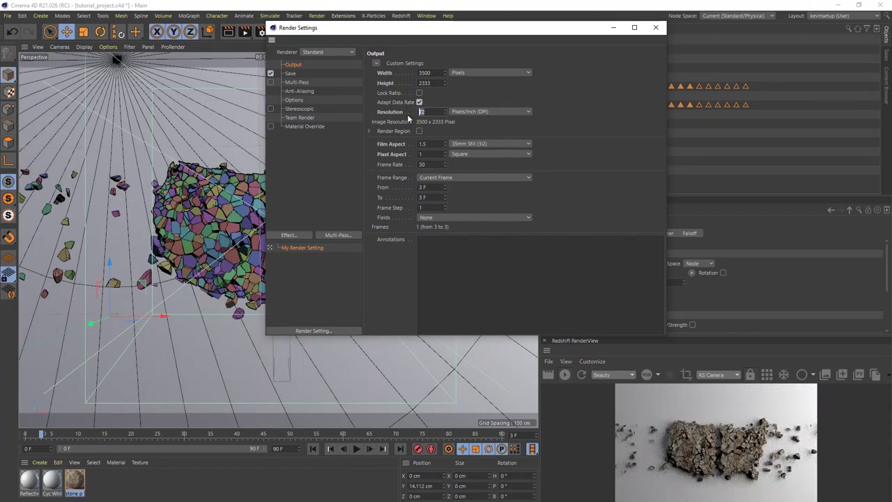
Set the output resolution to 300 DPI and the renderer to Redshift, and close the render settings.
left_click(318, 52)
left_click(325, 92)
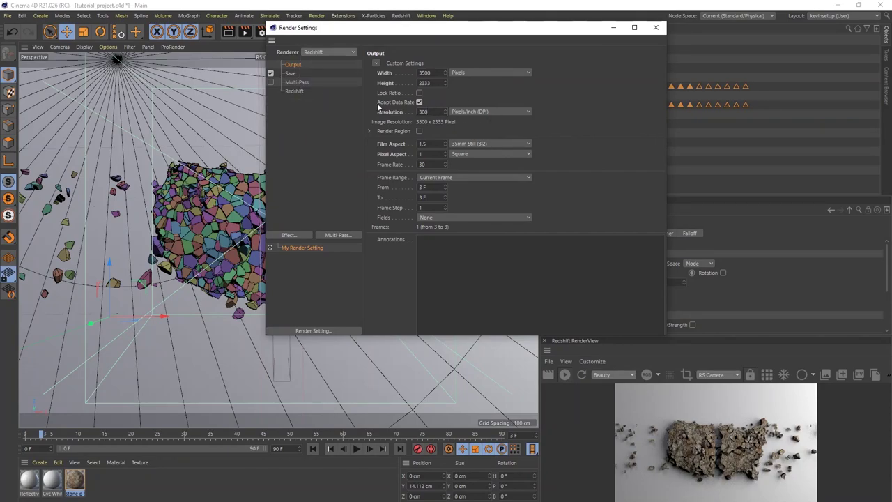
left_click(656, 27)
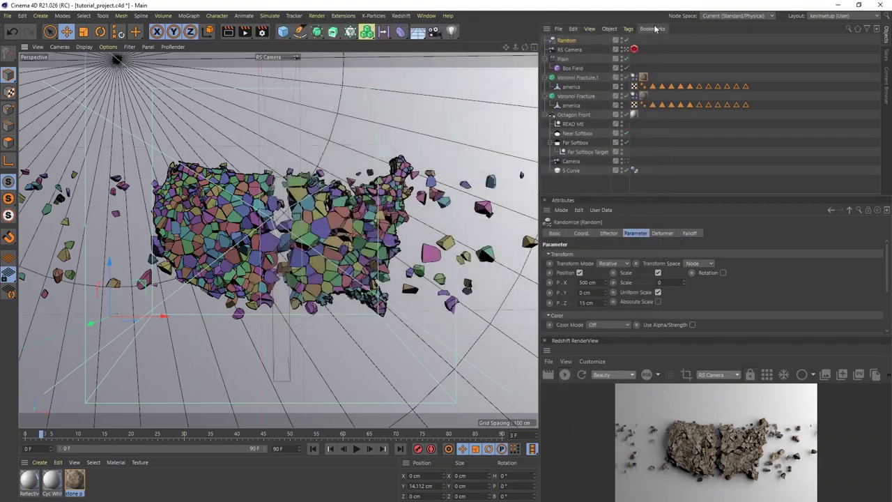
left_click_drag(365, 320, 366, 321, "alt")
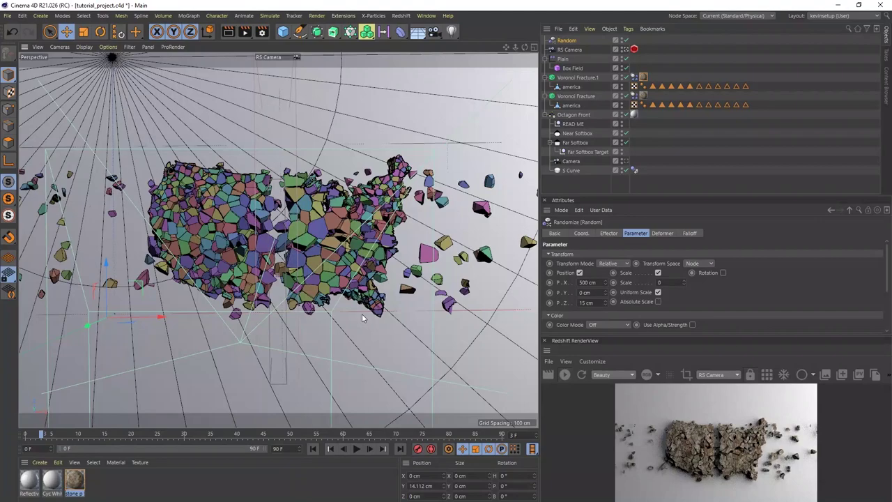
Play the animation from the start, stop it at frame 3, and fine-tune the RS Camera framing of the fractured map.
left_click(313, 448)
left_click(356, 449)
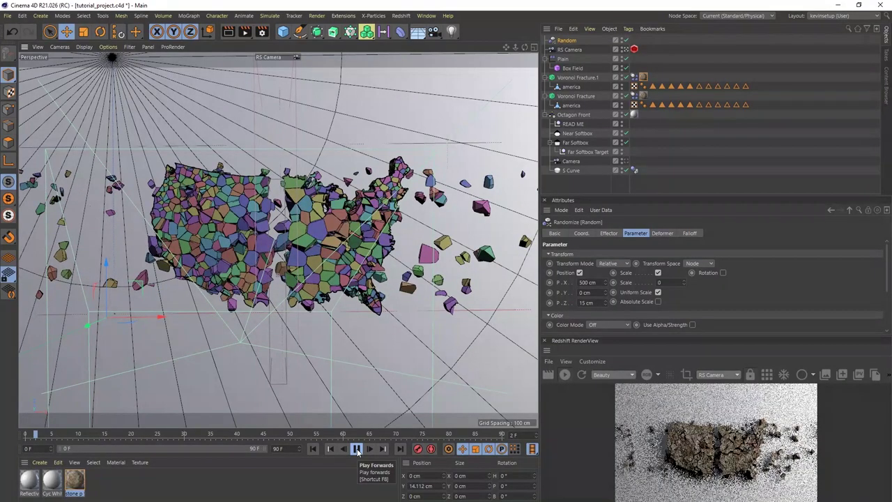
left_click(357, 449)
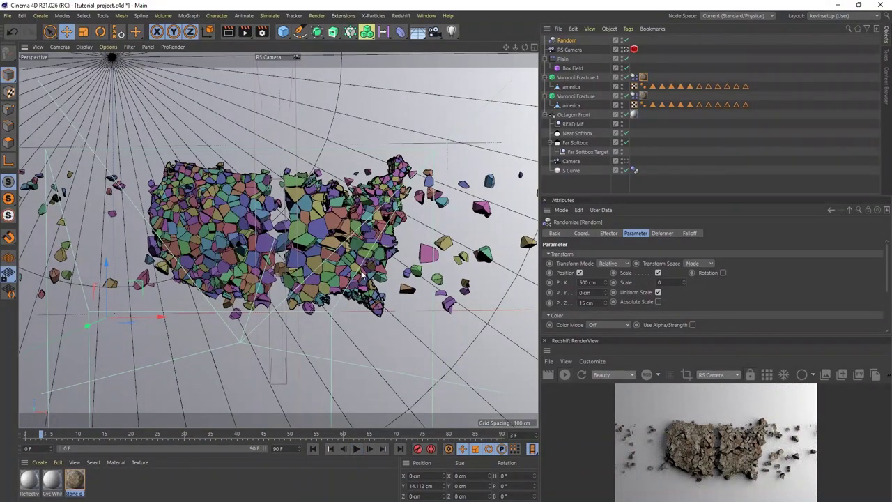
scroll(342, 293, "up", 1)
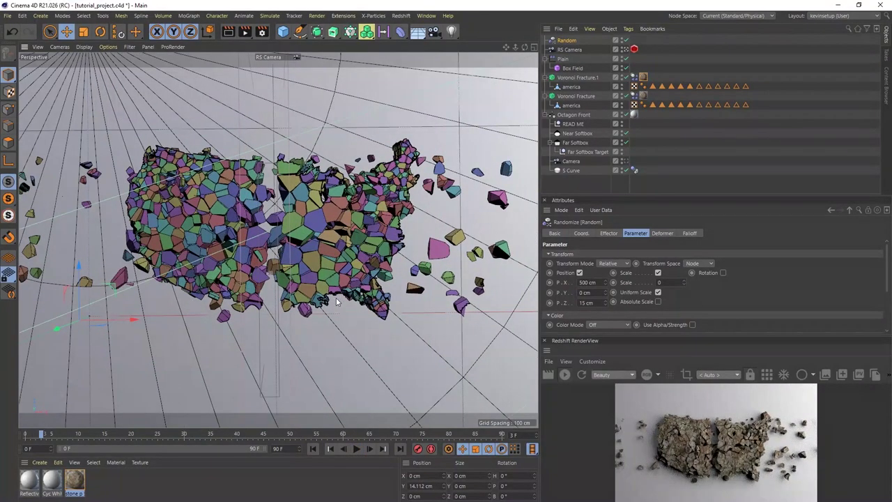
scroll(336, 298, "down", 1)
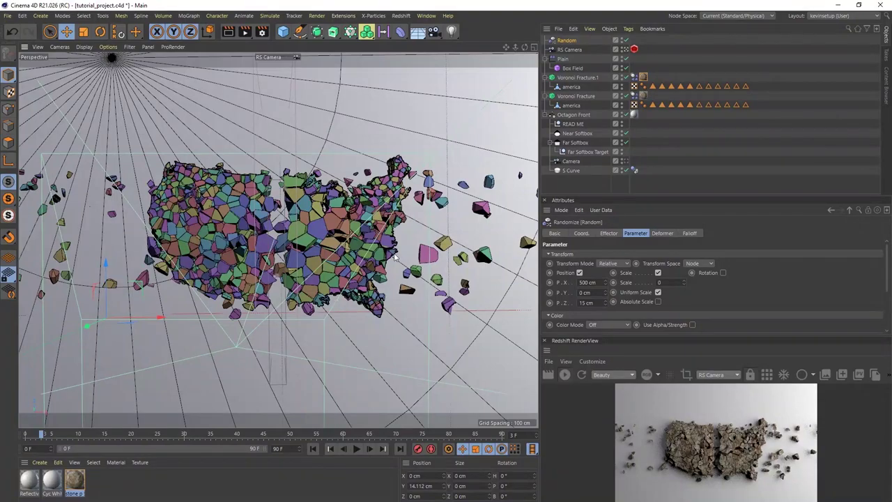
middle_click_drag(313, 256, 309, 263, "alt")
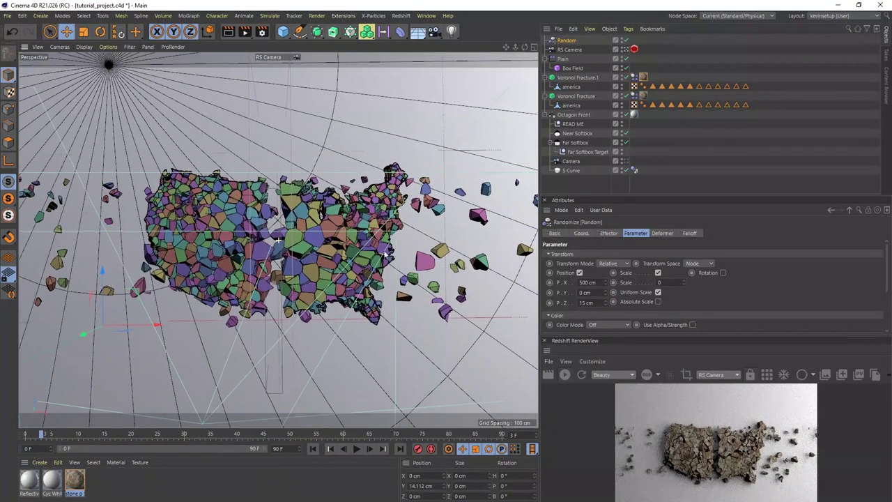
Render the current frame to the Picture Viewer as a test and bring the first rendered area of the stone map into view.
left_click(245, 31)
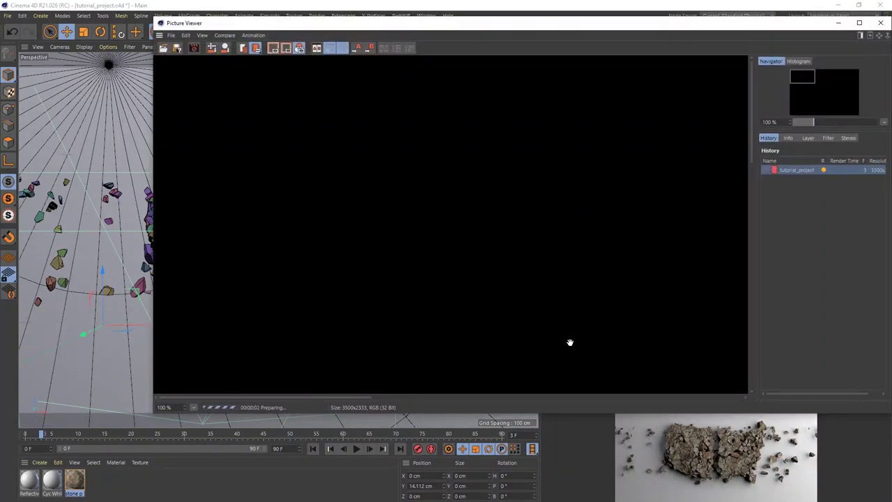
left_click(545, 128)
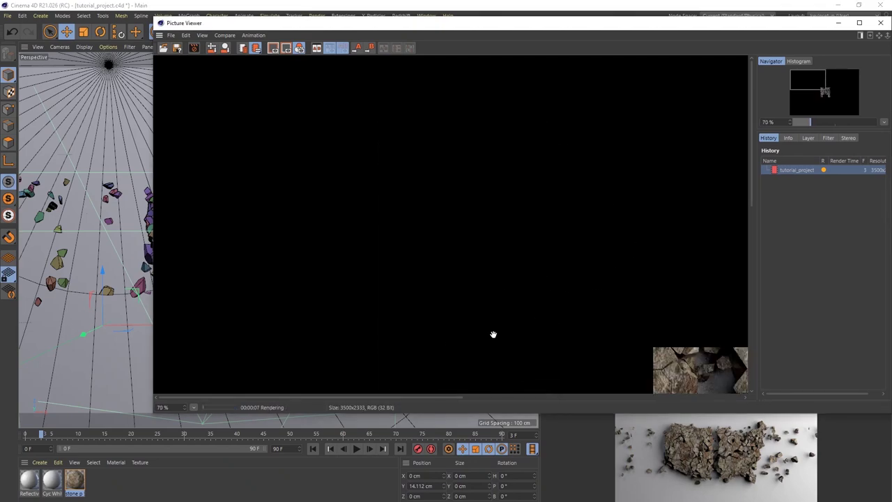
scroll(539, 366, "down", 3)
left_click_drag(540, 366, 473, 169)
left_click_drag(526, 282, 474, 292)
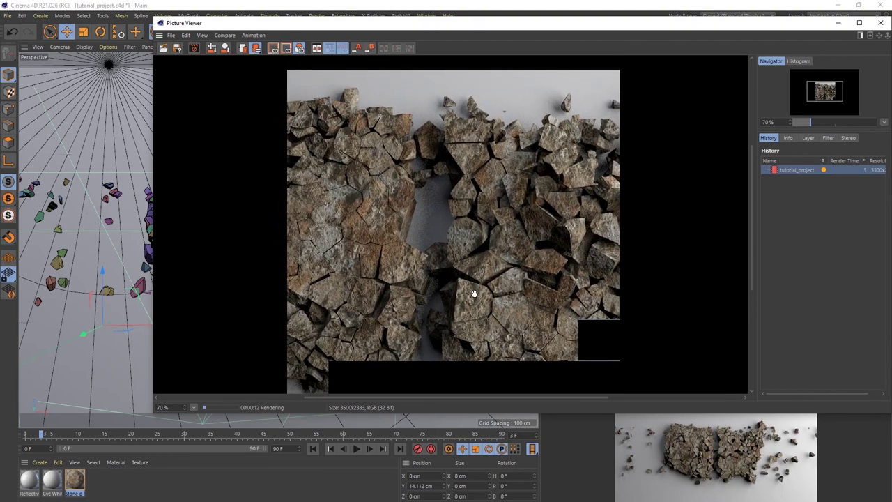
Examine the stone texture, central gap, map edges and surrounding debris in the test render, and close the Picture Viewer.
left_click_drag(388, 255, 415, 353)
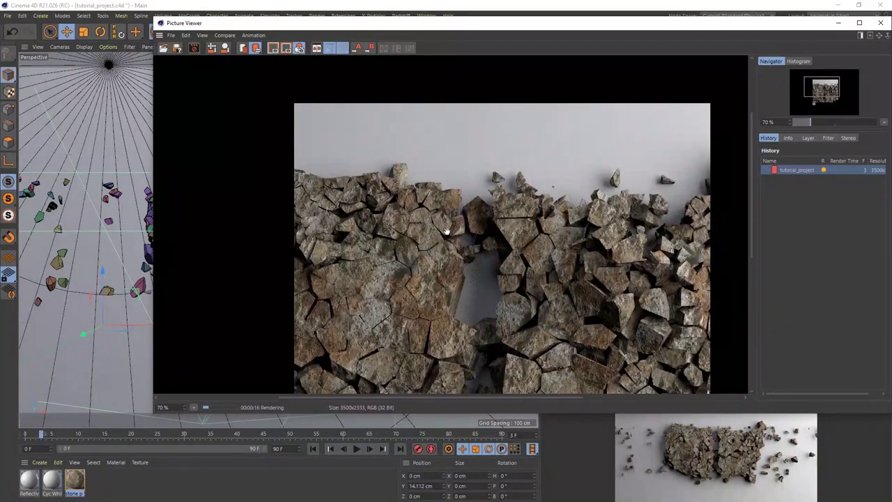
left_click_drag(390, 274, 488, 106)
left_click_drag(533, 270, 352, 283)
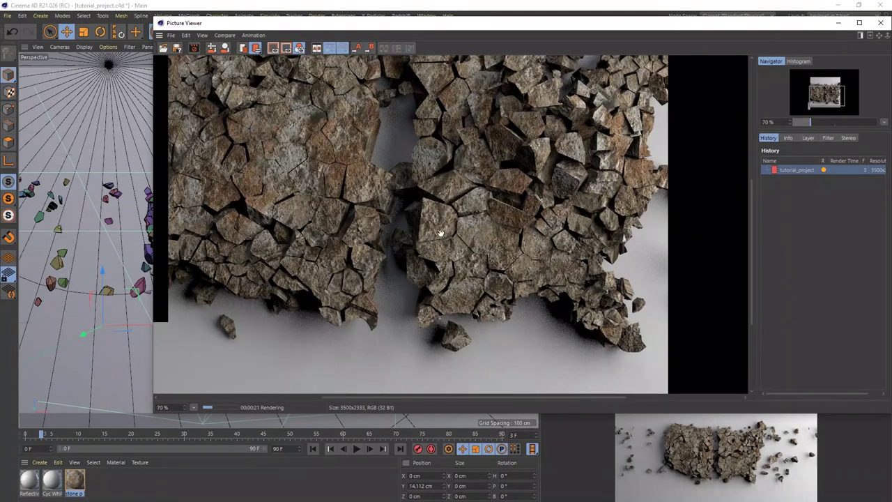
left_click_drag(458, 232, 554, 301)
left_click_drag(446, 255, 213, 288)
left_click_drag(384, 241, 353, 293)
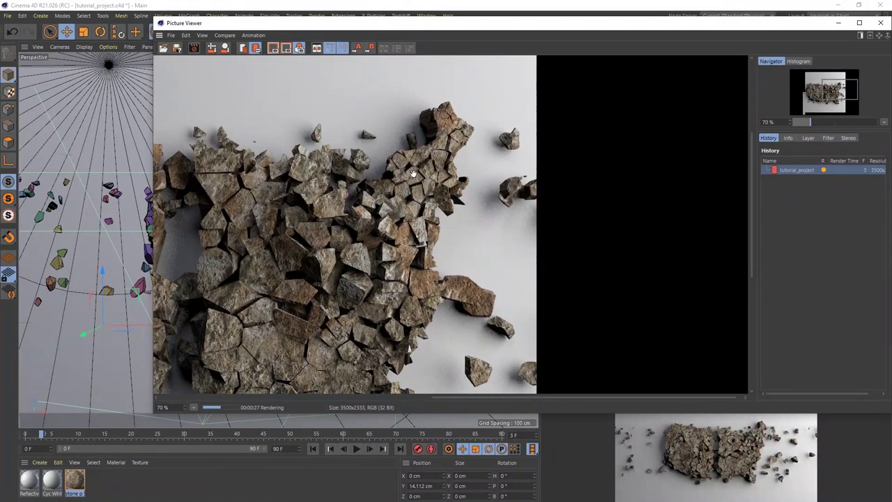
left_click_drag(241, 243, 439, 133)
left_click_drag(439, 213, 562, 335)
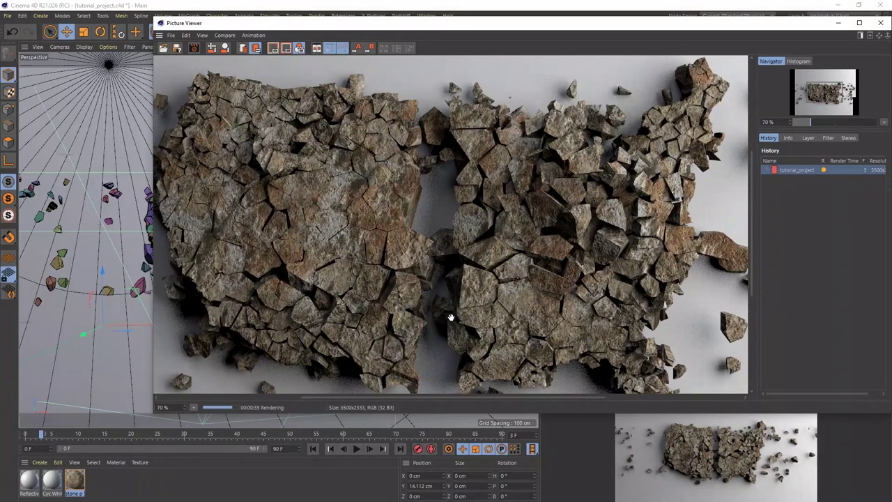
scroll(409, 305, "down", 1)
scroll(420, 294, "down", 1)
scroll(420, 293, "up", 1)
scroll(420, 294, "up", 2)
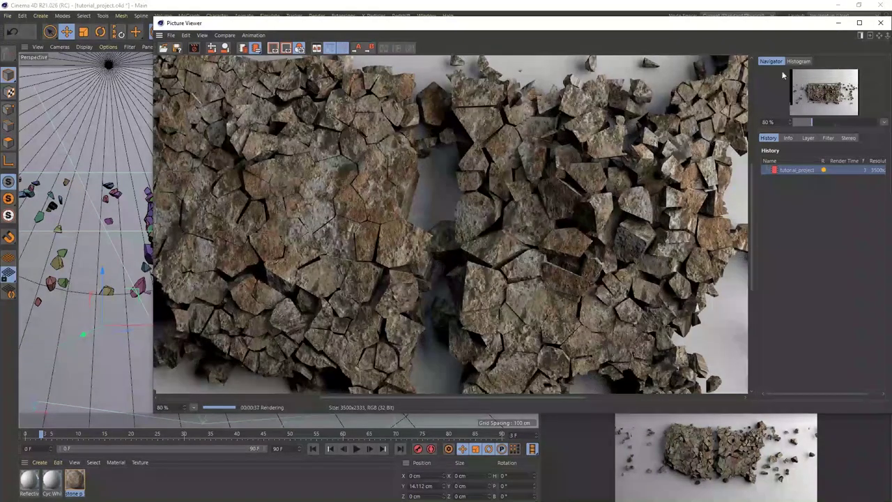
left_click(882, 25)
Set the Redshift unified sampling to 16 minimum and 128 maximum samples in the render settings.
left_click(264, 30)
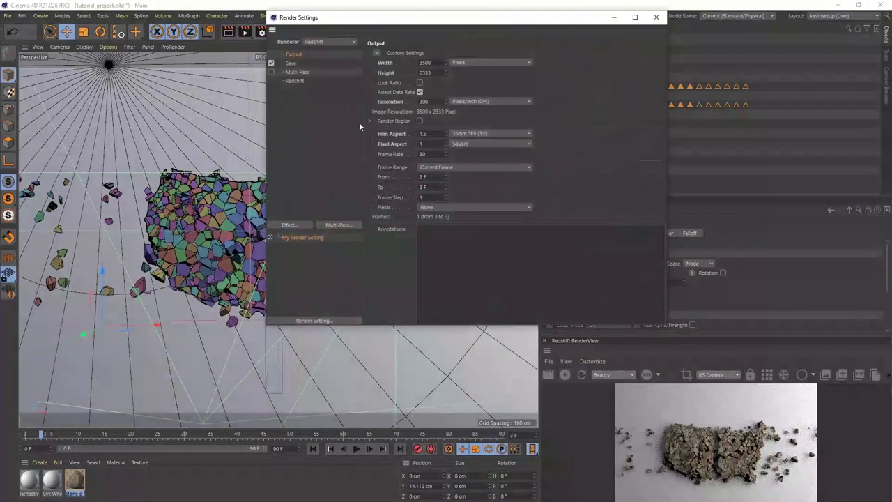
left_click(290, 63)
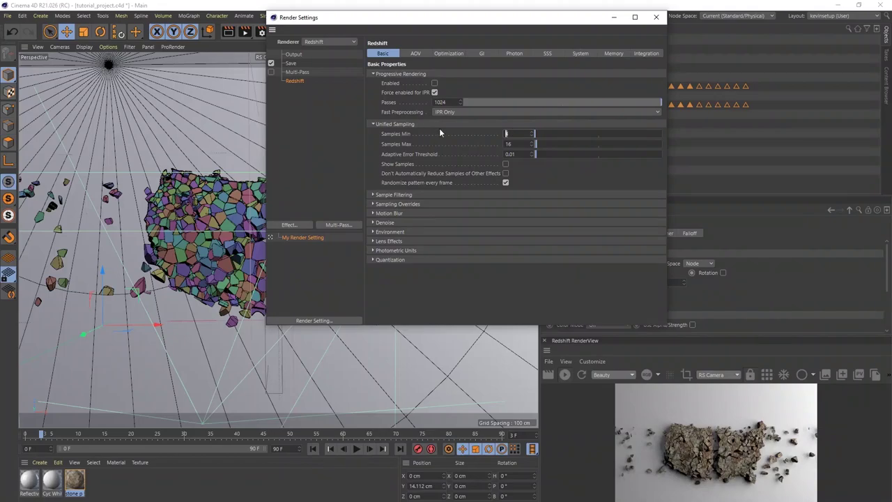
type("16")
key("Return")
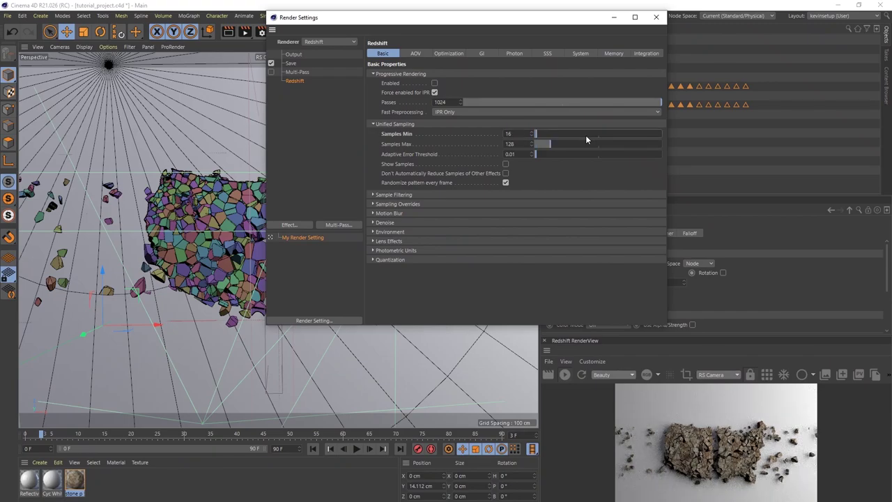
Change the sample count to 64, close the render settings, and render the frame to the Picture Viewer again.
type("654")
key("BackSpace")
key("BackSpace")
type("4")
key("Return")
left_click(657, 17)
left_click(258, 32)
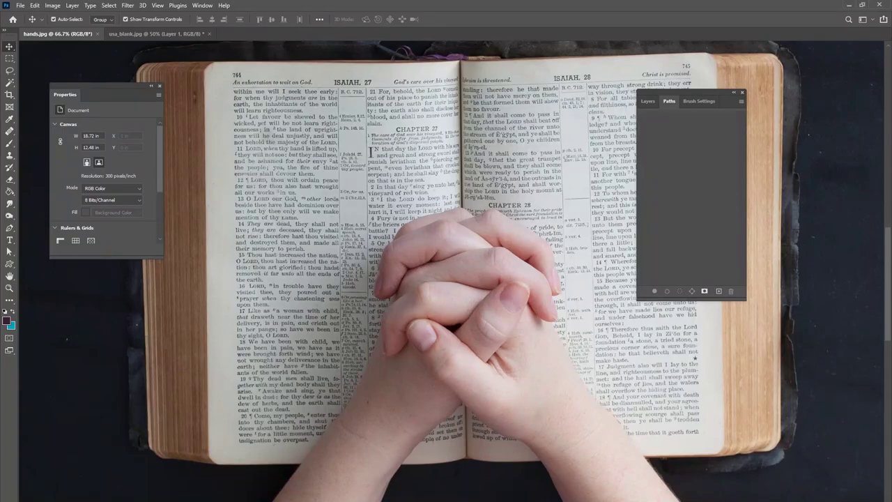
Switch to Photoshop and start a Pen tool path in hands.jpg, tracing the leftmost finger's outer edge from knuckle to fingertip.
key("ctrl+minus")
key("ctrl+minus")
key("ctrl+plus")
key("ctrl+plus")
key("ctrl+plus")
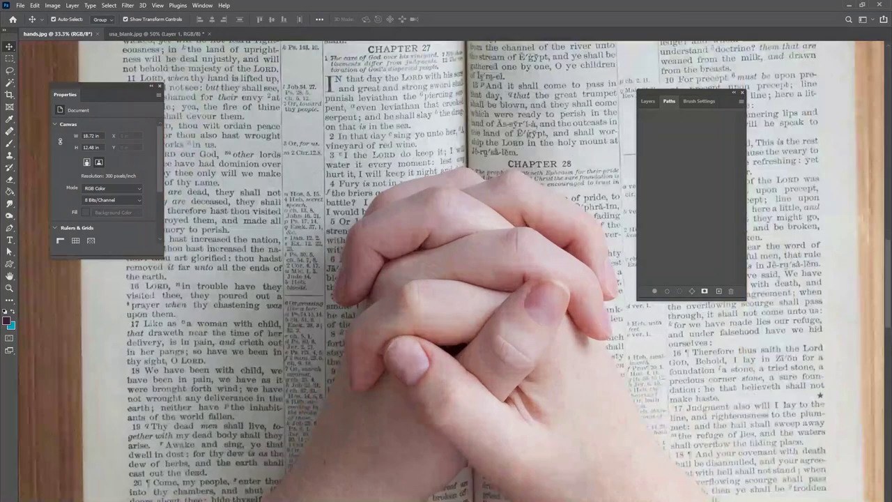
key("ctrl+plus")
key("ctrl+plus")
key("ctrl+plus")
left_click_drag(532, 339, 278, 262)
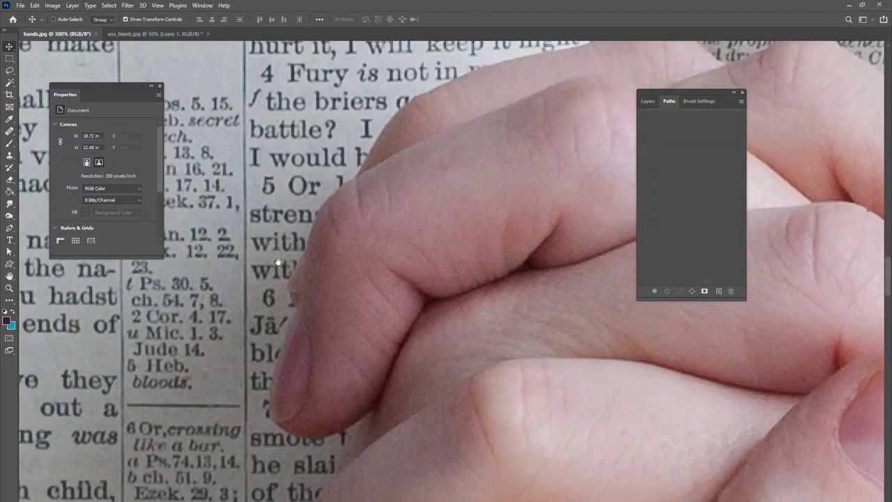
key("p")
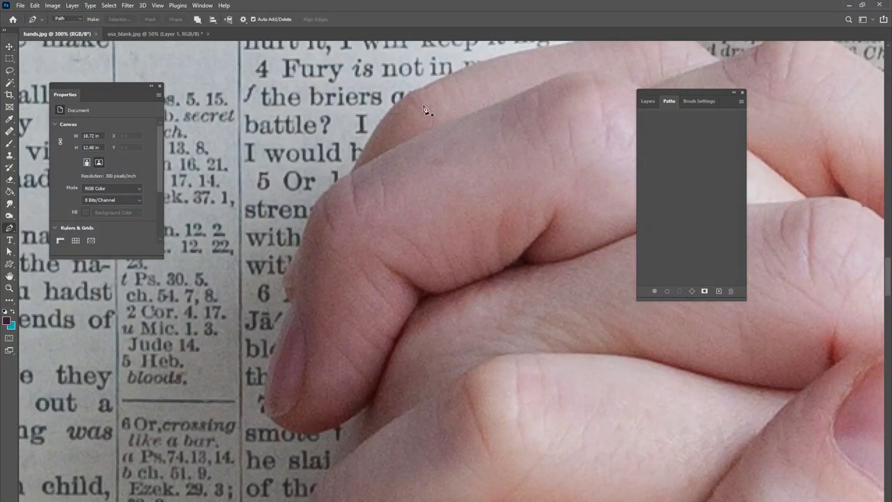
left_click(401, 100)
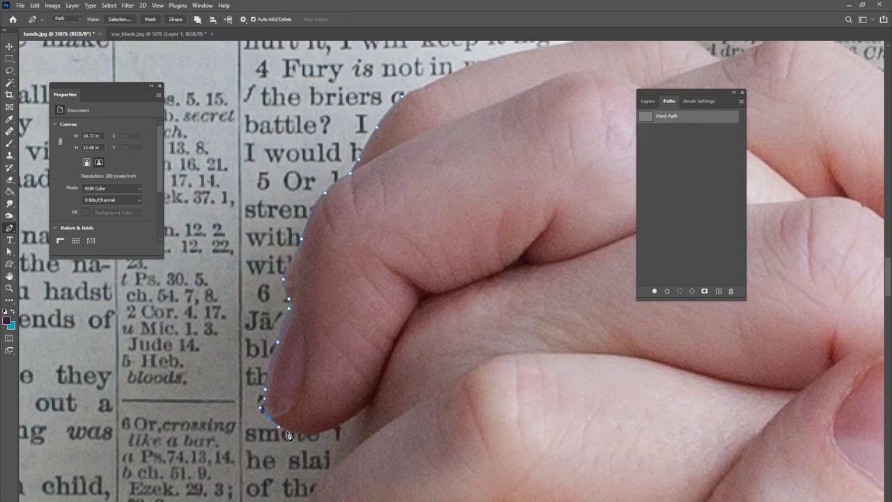
Continue the path under the fingertip, around the lower finger, and down the outer edge of the left forearm.
left_click_drag(320, 432, 414, 304)
left_click(365, 403)
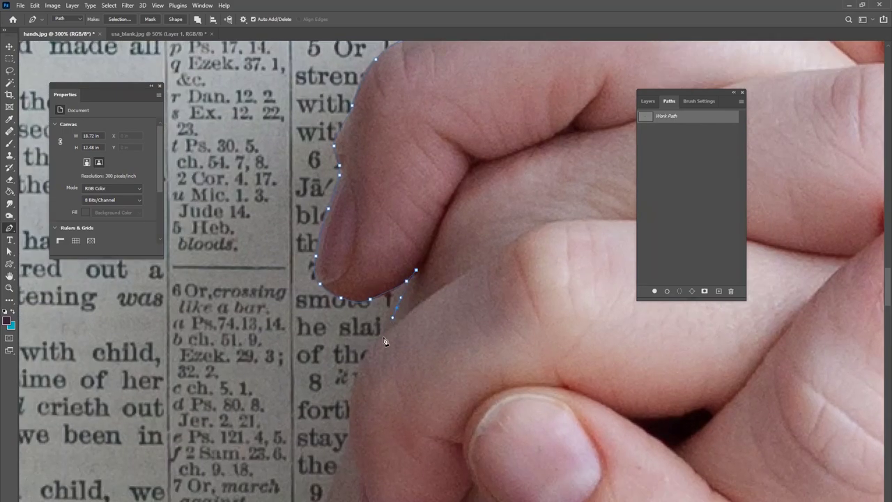
left_click_drag(356, 373, 402, 273)
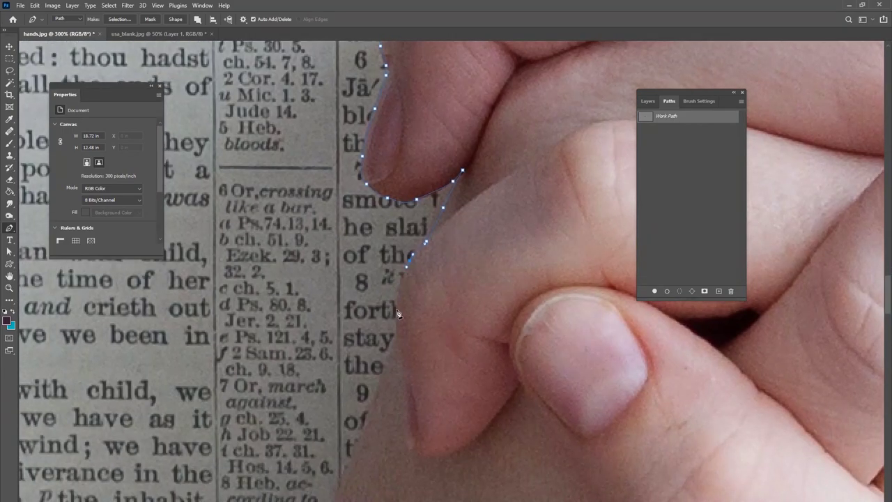
left_click_drag(375, 386, 412, 279)
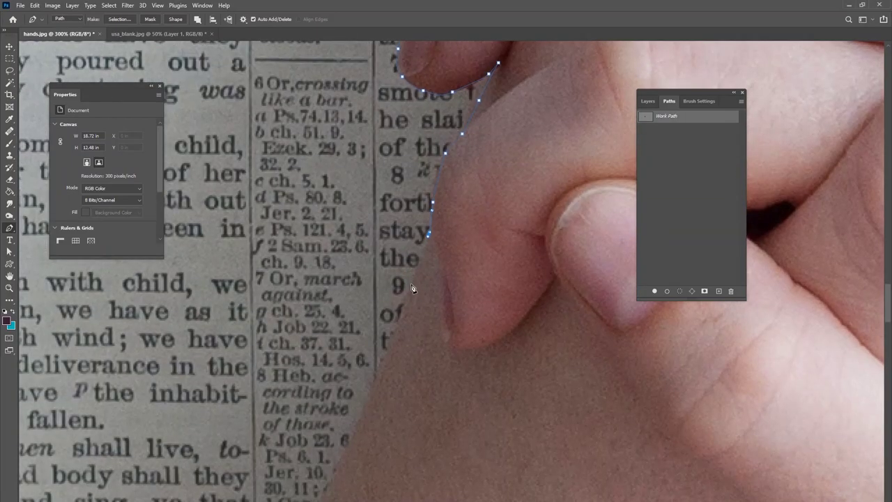
left_click_drag(376, 348, 439, 272)
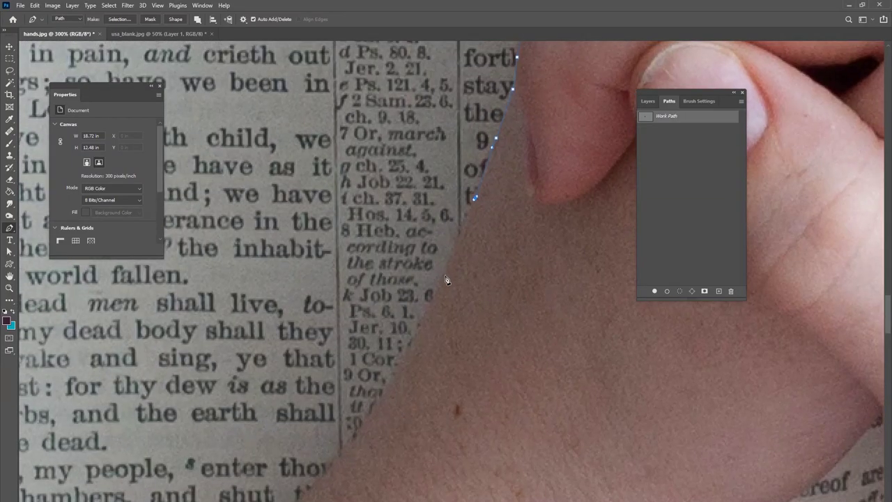
left_click_drag(403, 338, 437, 282)
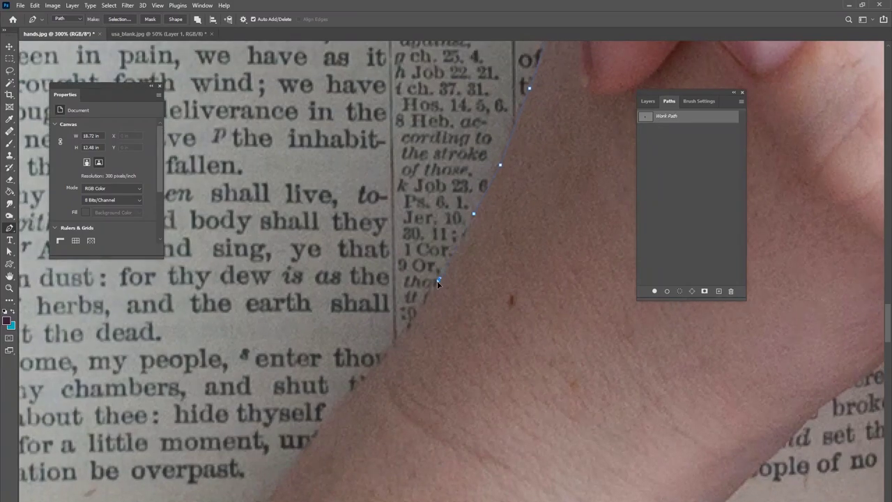
left_click_drag(358, 390, 451, 270)
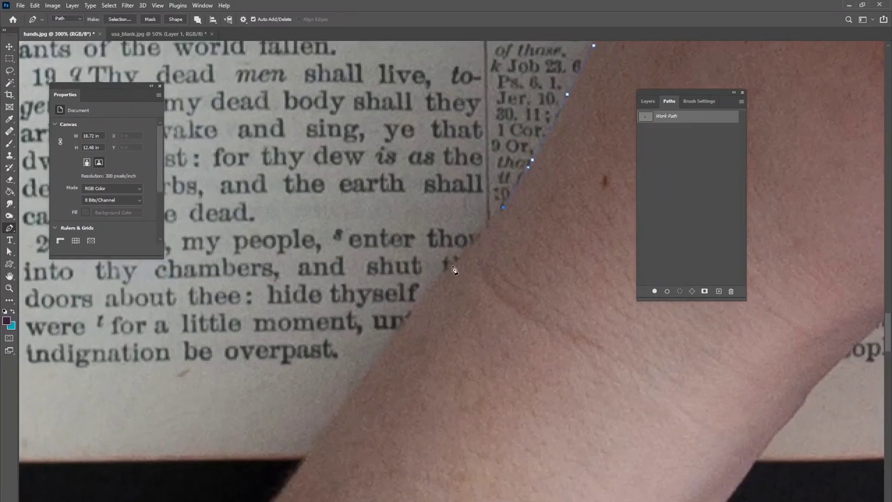
left_click_drag(373, 373, 454, 258)
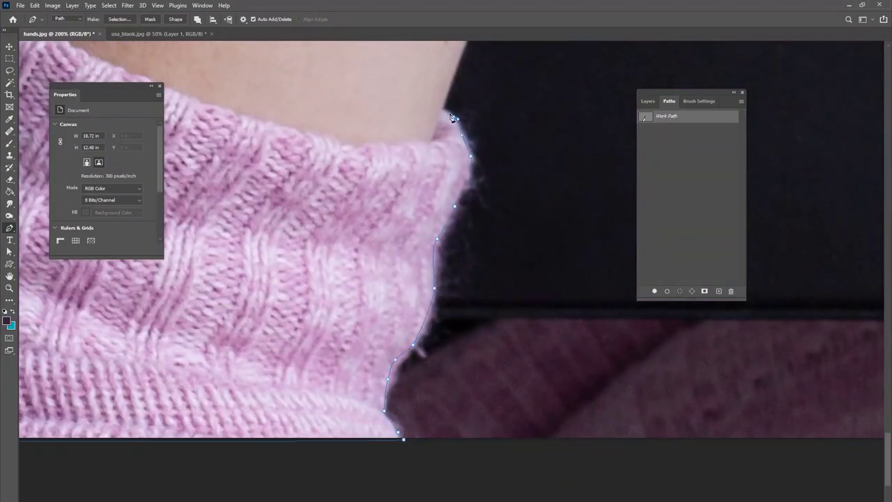
Trace the path up the left arm's inner edge, around the point where the wrists meet, and down the right arm's inner edge.
scroll(451, 117, "up", 1, "alt")
scroll(449, 113, "up", 8)
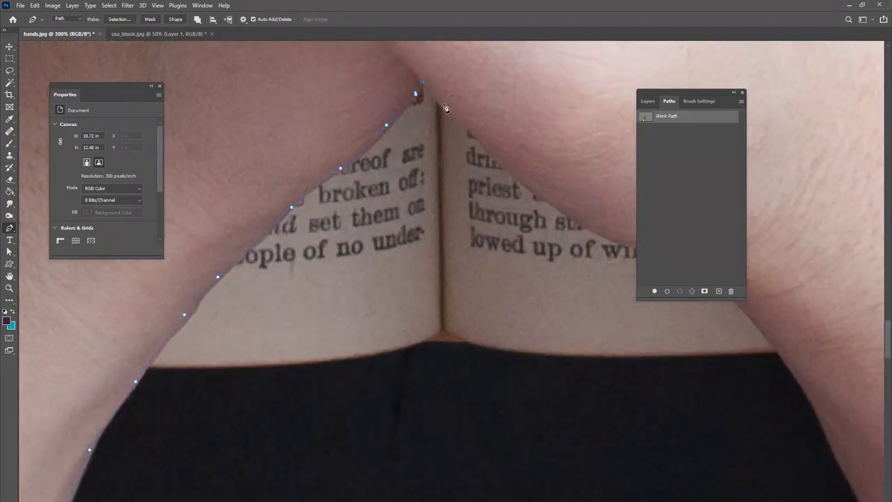
left_click(444, 105)
left_click(606, 309)
left_click_drag(567, 306, 508, 271)
left_click(625, 411)
left_click_drag(532, 344, 487, 283)
left_click(491, 435)
left_click(491, 430)
Trace the right sleeve's outer edge, the outer right arm and the upper fingers, and close the path around the hands.
left_click(392, 125)
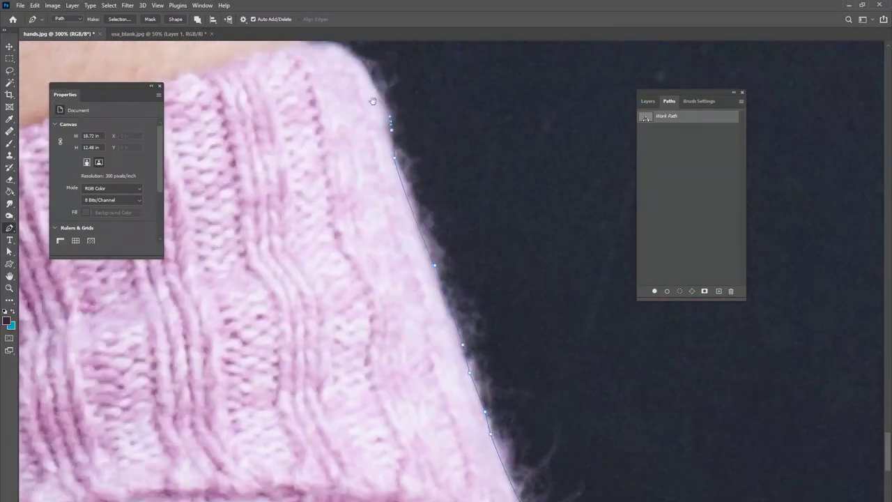
left_click(411, 288)
left_click(523, 402)
scroll(429, 293, "up", 15)
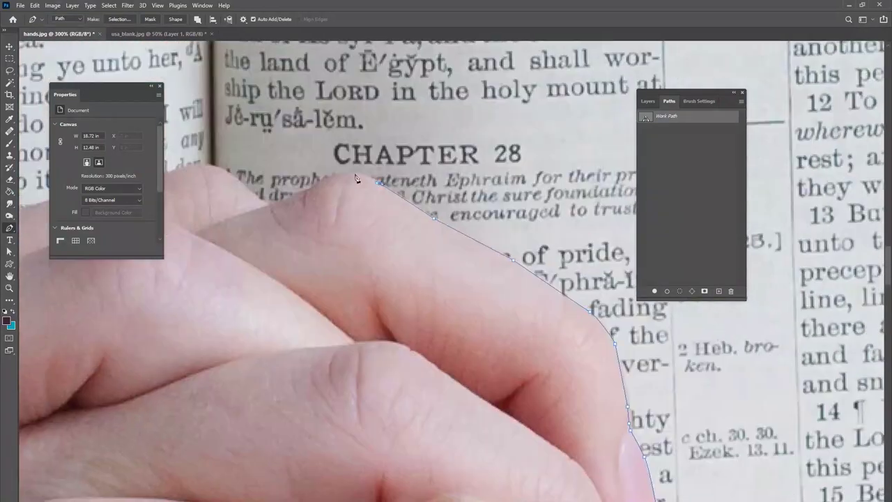
left_click(356, 176)
left_click_drag(250, 189, 526, 193)
left_click(386, 196)
left_click(278, 222)
Convert the path to a selection, copy the hands and arms to a new layer, and hide the Background layer.
key("ctrl+Return")
key("ctrl+0")
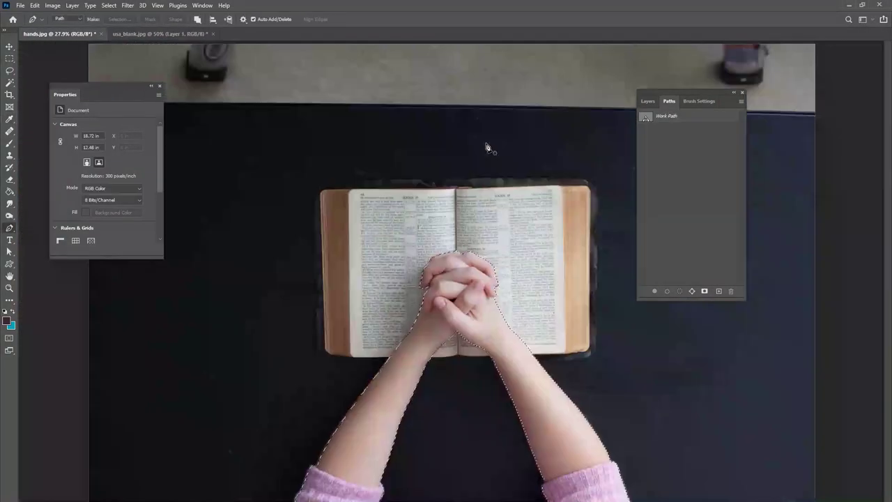
key("ctrl+j")
left_click(648, 101)
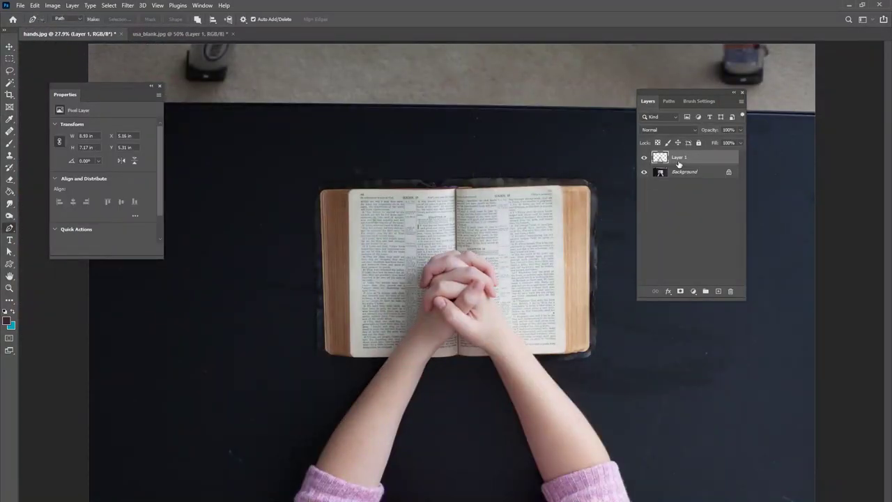
left_click(645, 172)
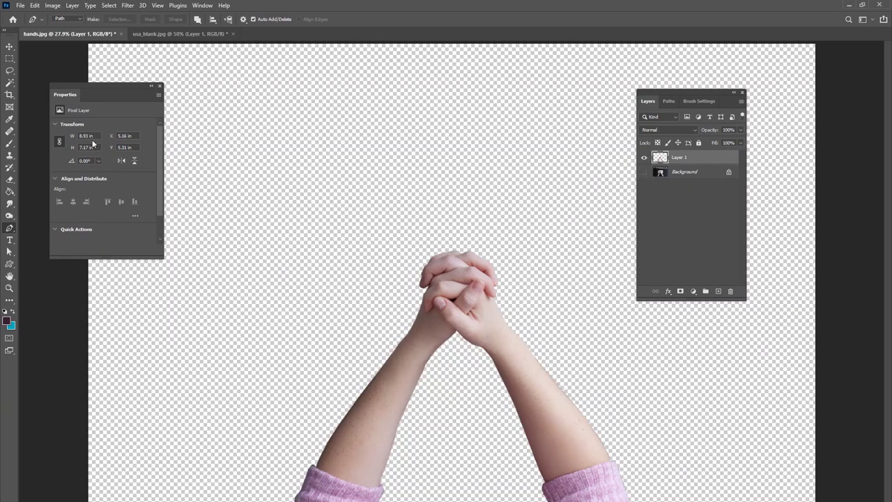
Save the cut-out hands document as tutorial_psd.psd.
left_click(20, 4)
left_click(83, 117)
type("tutorial_psd")
key("Return")
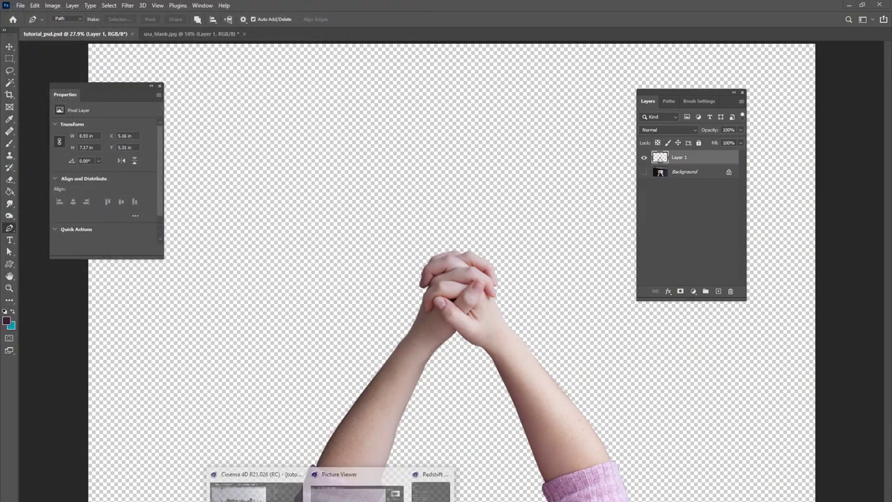
Switch to the Cinema 4D Picture Viewer and inspect the stone map render's fractures and scattered fragments up close.
left_click(350, 493)
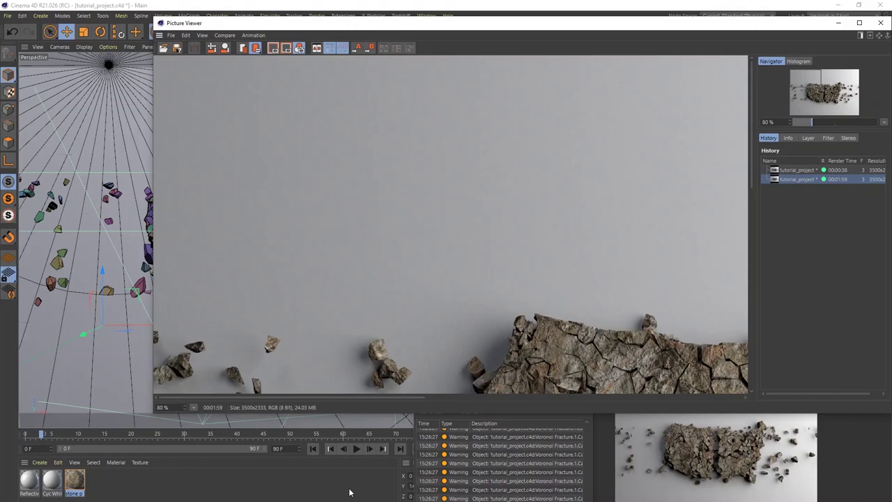
left_click_drag(638, 199, 395, 278)
left_click_drag(468, 265, 553, 276)
scroll(457, 241, "up", 3)
scroll(387, 230, "down", 2)
mouse_move(399, 232)
left_mouse_down()
mouse_move(531, 251)
mouse_move(387, 240)
left_mouse_up()
left_click_drag(543, 248, 428, 221)
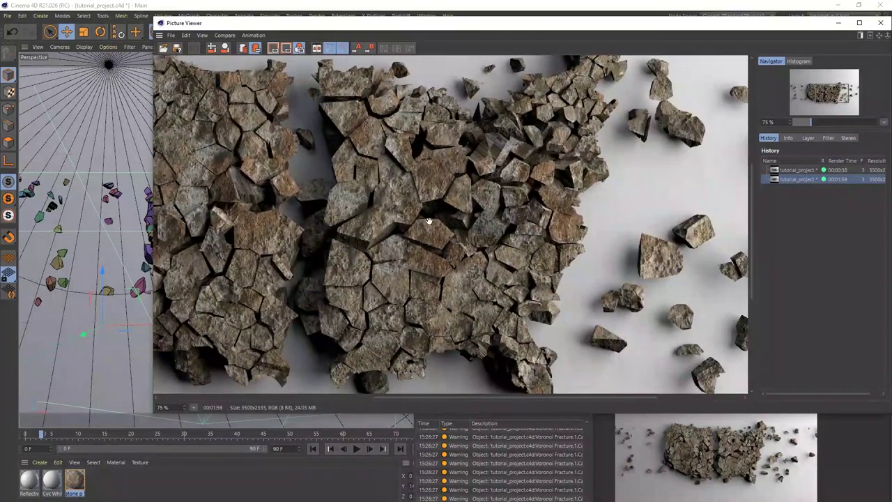
left_click_drag(538, 209, 657, 210)
right_click(461, 154)
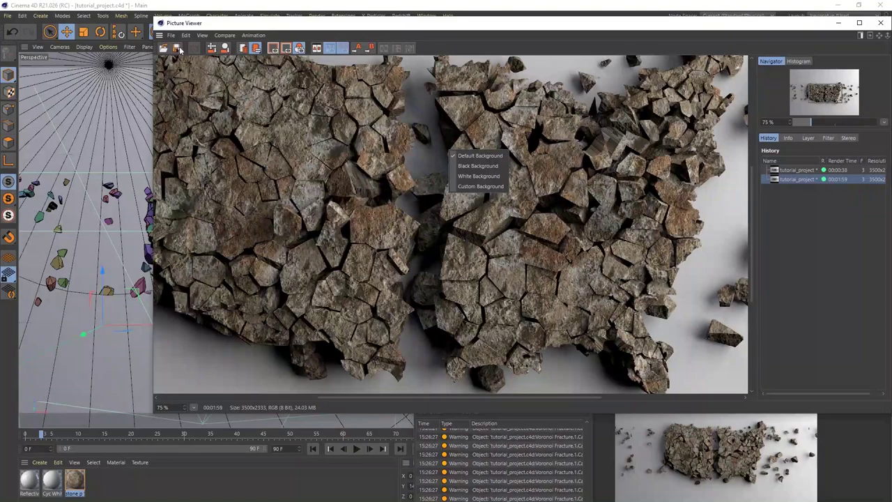
Save the render as an 8-bit TIF still image named country_render in the Broken America folder.
left_click(174, 36)
left_click(172, 35)
left_click(202, 61)
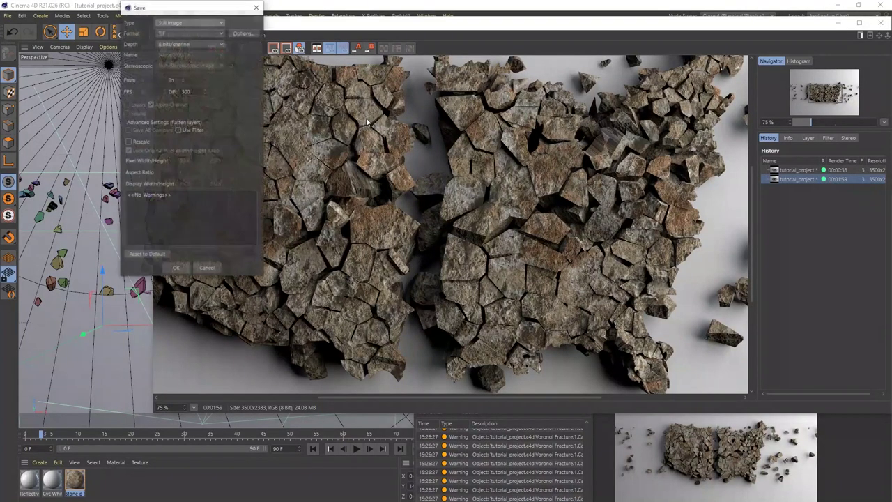
left_click(176, 269)
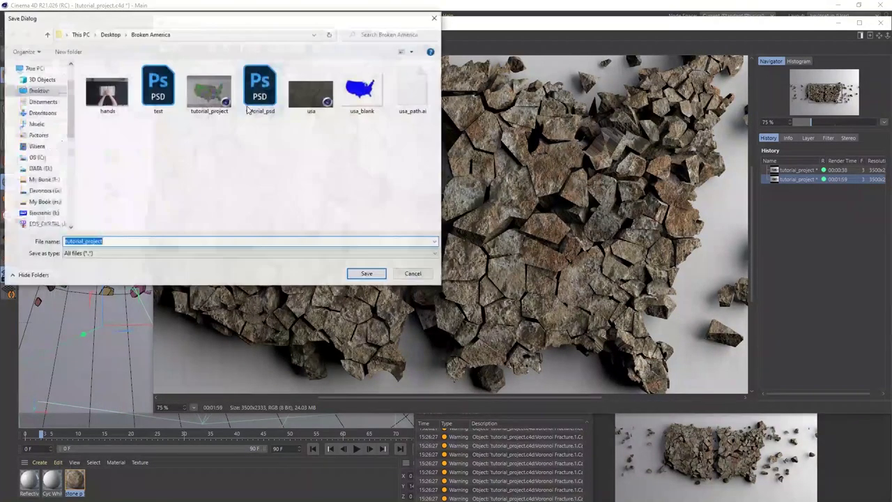
type("tountry_rende")
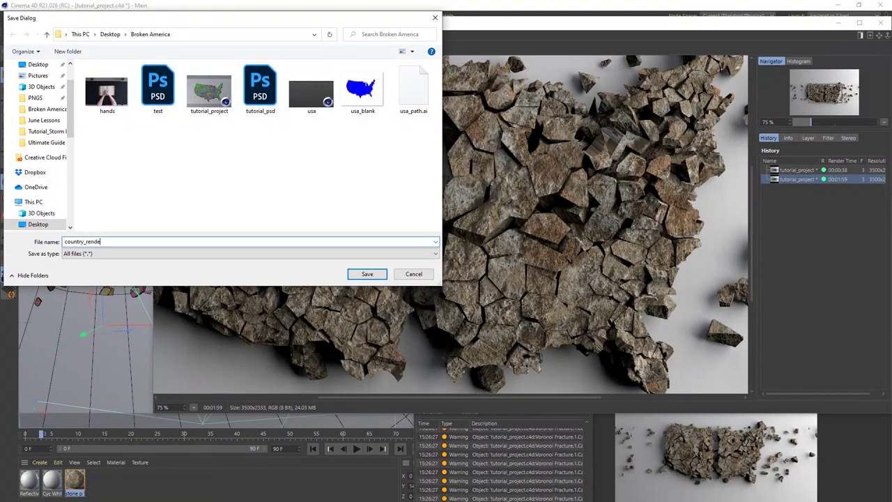
key("Return")
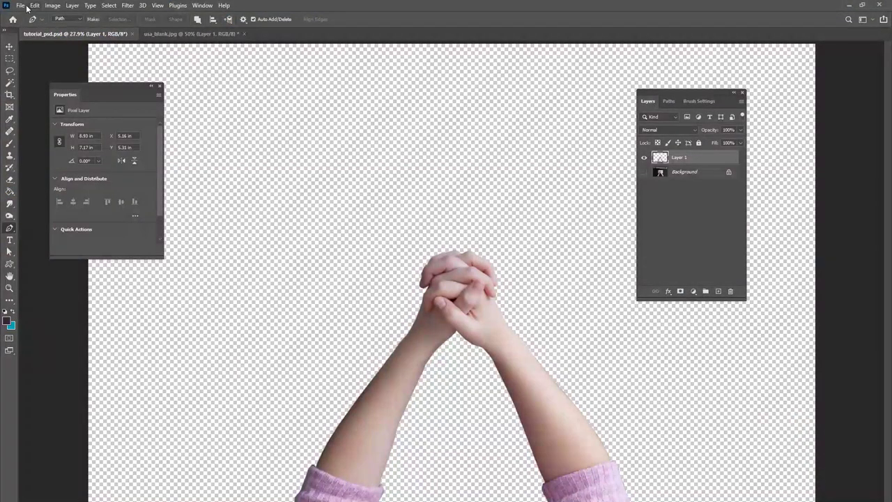
Switch to Photoshop, open country_render, copy the entire image, and return to the tutorial_psd document.
left_click(30, 7)
left_click(39, 25)
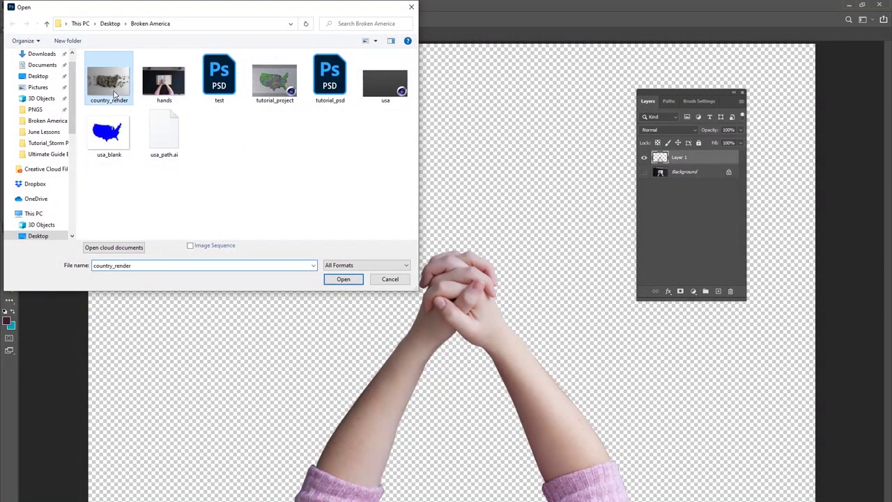
double_click(109, 83)
left_click(108, 5)
left_click(112, 15)
left_click(101, 33)
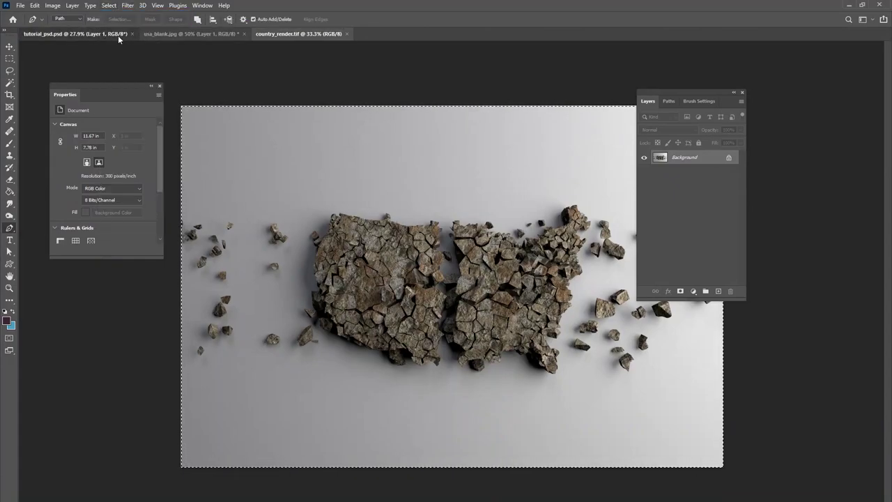
Paste the render between the Background and the cut-out hands, and scale it up to fill the canvas.
left_click(699, 170)
key("ctrl+minus")
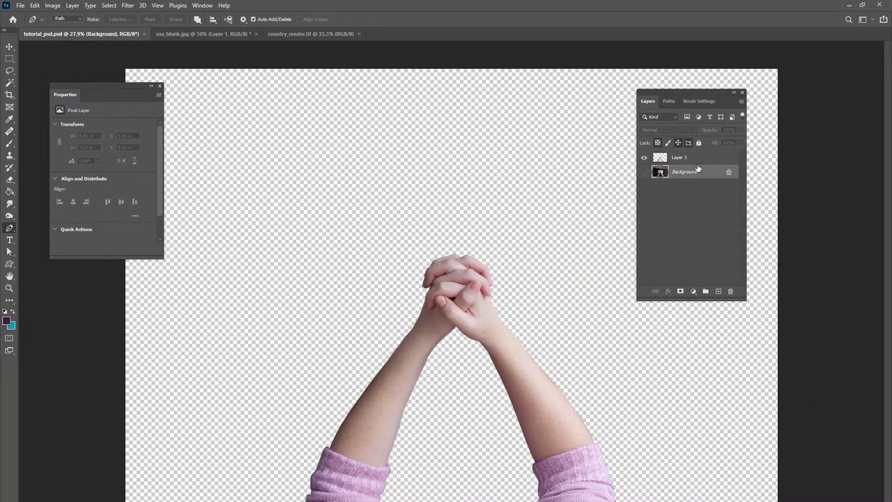
key("ctrl+v")
key("ctrl+minus")
key("ctrl+minus")
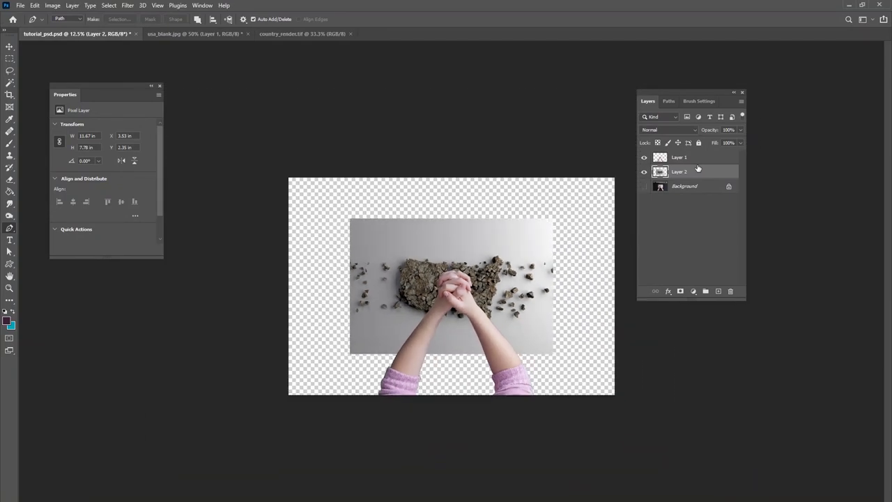
key("v")
left_click_drag(563, 356, 612, 384)
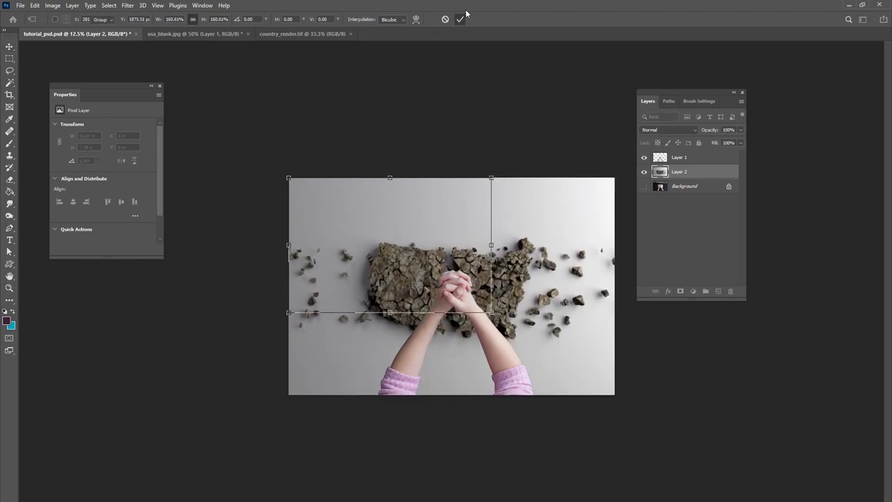
key("Return")
Examine how the cut-out hands and arms overlap the stone map across the composite.
key("ctrl+plus")
key("ctrl+plus")
key("ctrl+plus")
key("ctrl+plus")
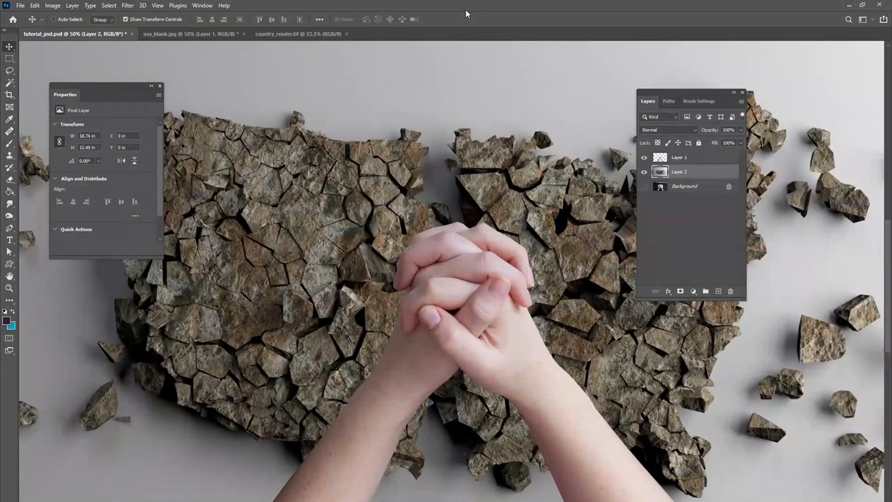
left_click_drag(654, 475, 528, 407)
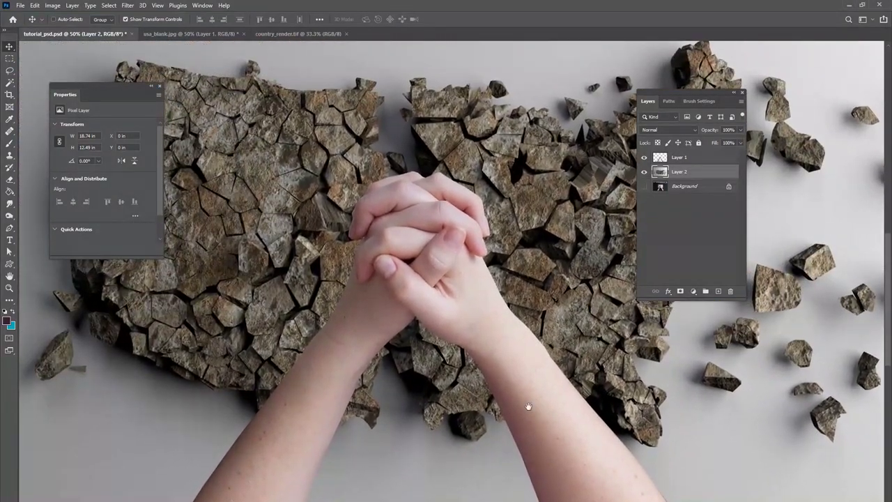
key("ctrl+minus")
key("ctrl+minus")
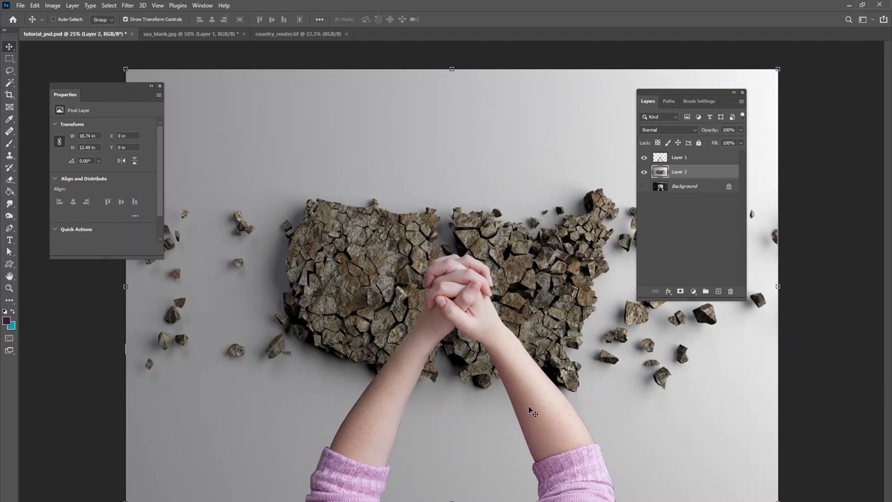
left_click_drag(675, 88, 700, 80)
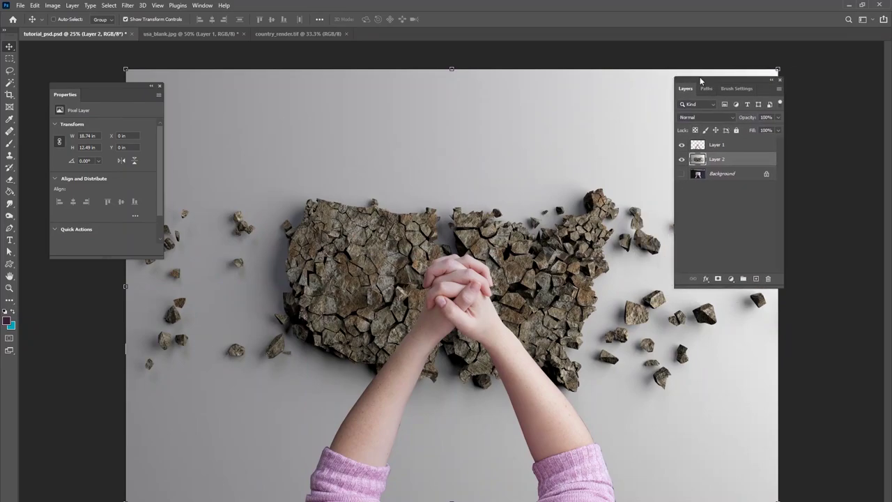
key("ctrl+plus")
left_click_drag(450, 352, 390, 283)
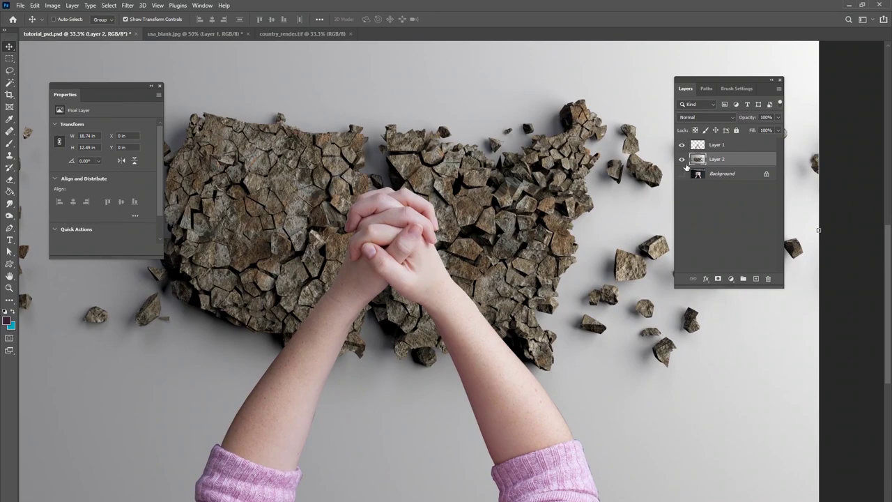
Rename the stone map layer to america.
double_click(716, 159)
type("america")
key("Return")
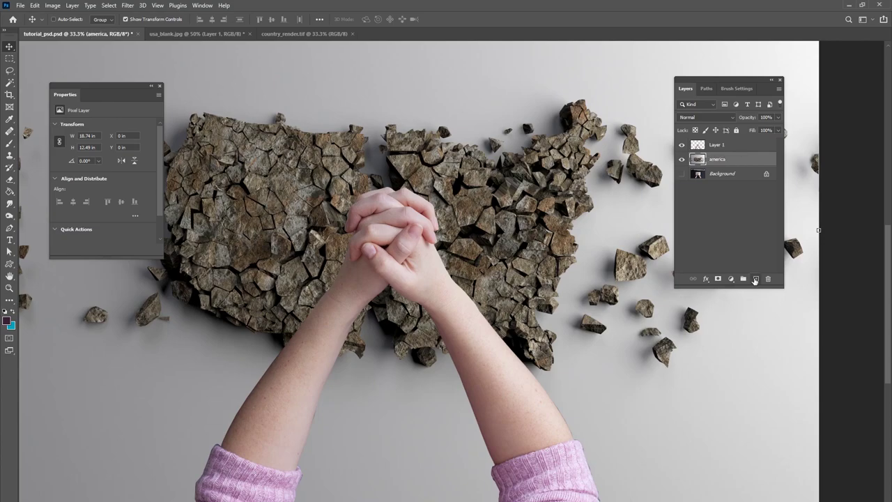
Add a new layer named hand shadows above america and clip it to the america layer.
left_click(755, 280)
double_click(716, 159)
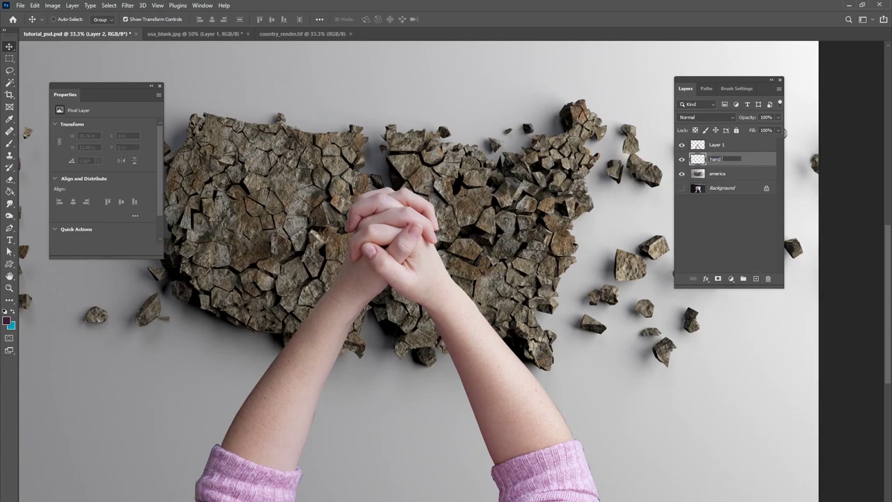
type("hand shadows")
key("Return")
key("ctrl+alt+g")
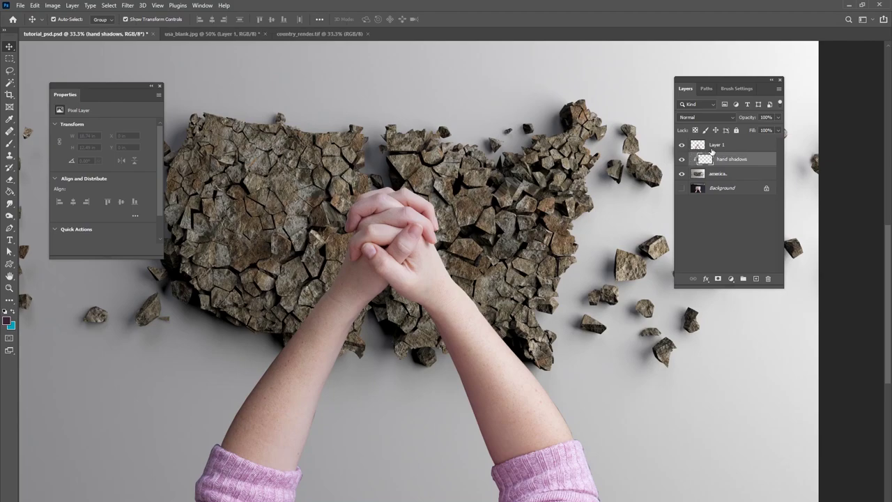
Choose the Brush tool, sample a dark tone from the render's shadow, and lighten the foreground colour to 585959.
left_click(9, 143)
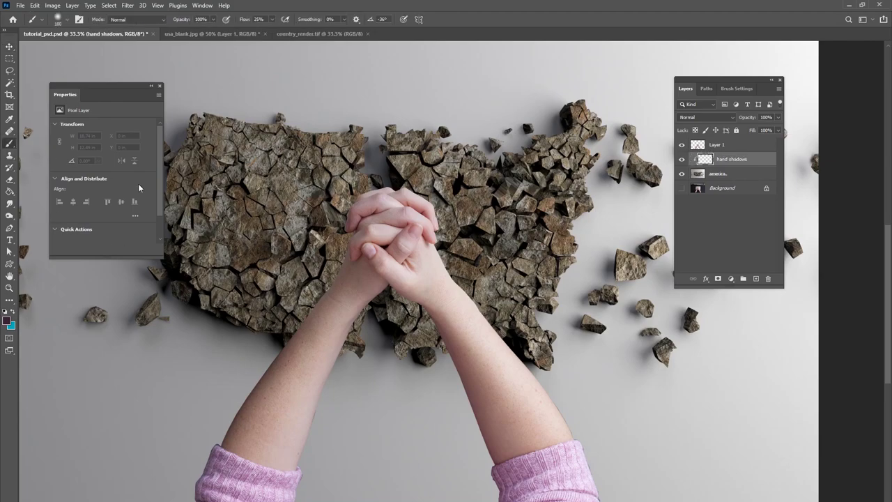
left_click(275, 337, "alt")
left_click_drag(273, 340, 273, 338, "alt")
left_click(6, 320)
left_click_drag(89, 221, 85, 211)
left_click(86, 208)
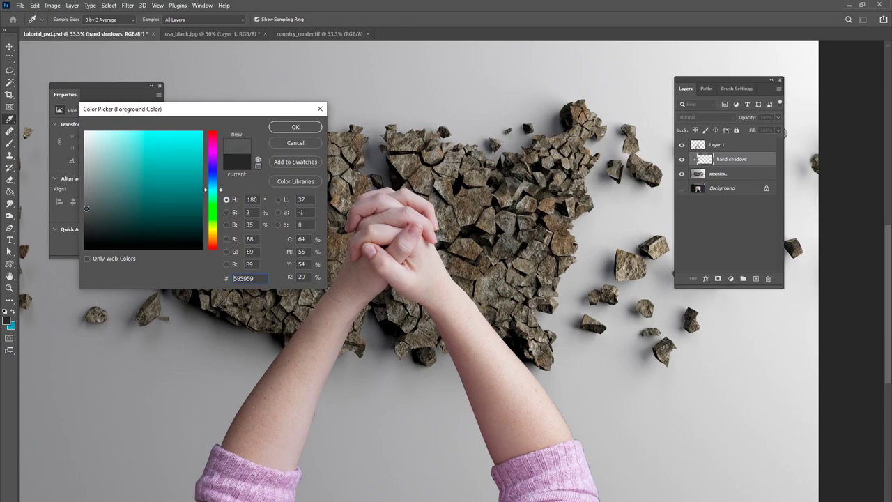
left_click(295, 127)
Set the hand shadows layer to Multiply and the soft brush to 3% flow and 130 px.
left_click(700, 117)
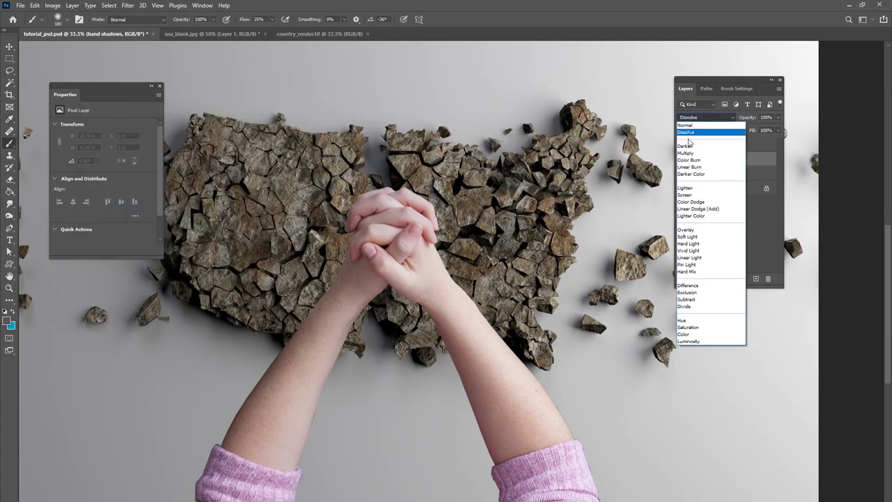
left_click(687, 154)
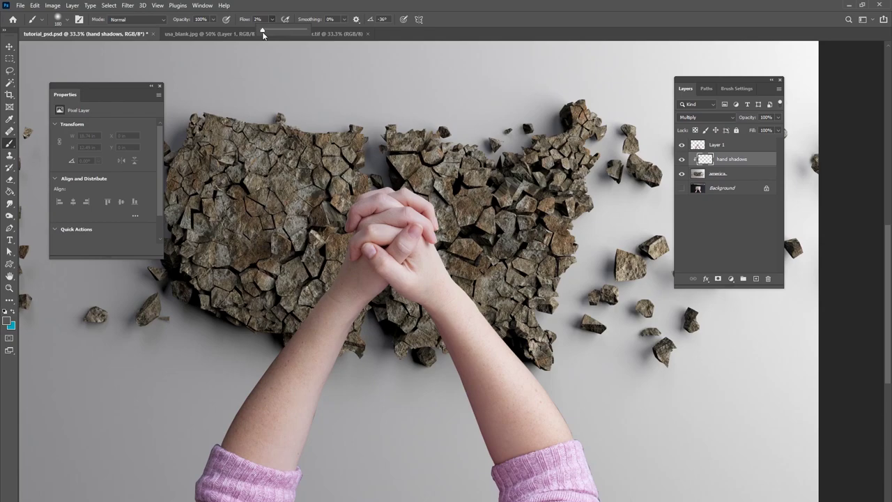
right_click(481, 280)
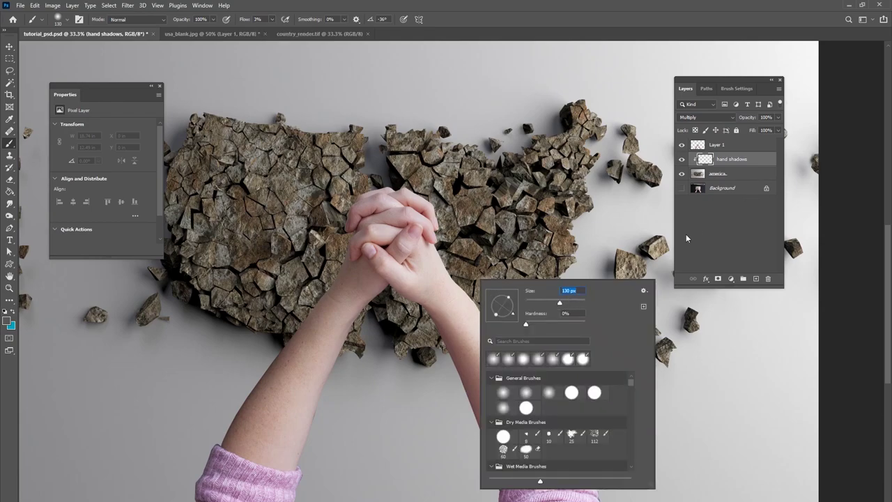
Paint a faint shadow on the hand shadows layer along the left wrist's outer edge, and reduce the brush to 56 px.
left_click(733, 180)
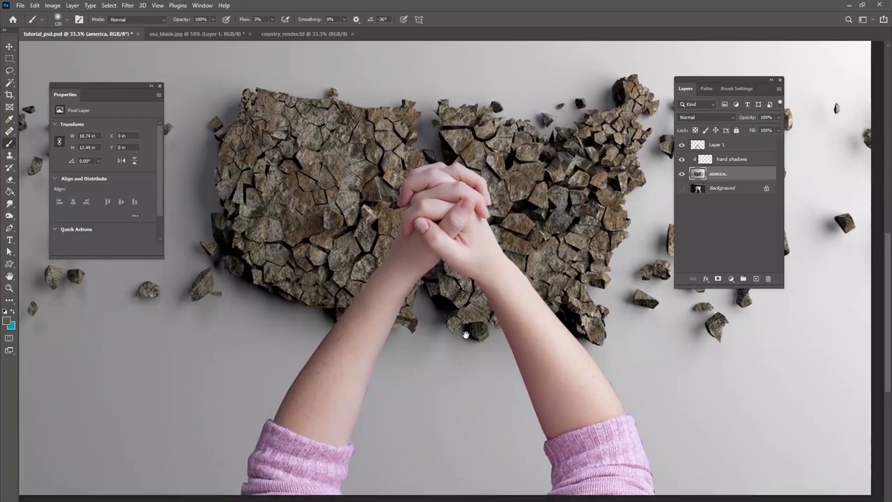
left_click_drag(466, 335, 463, 326)
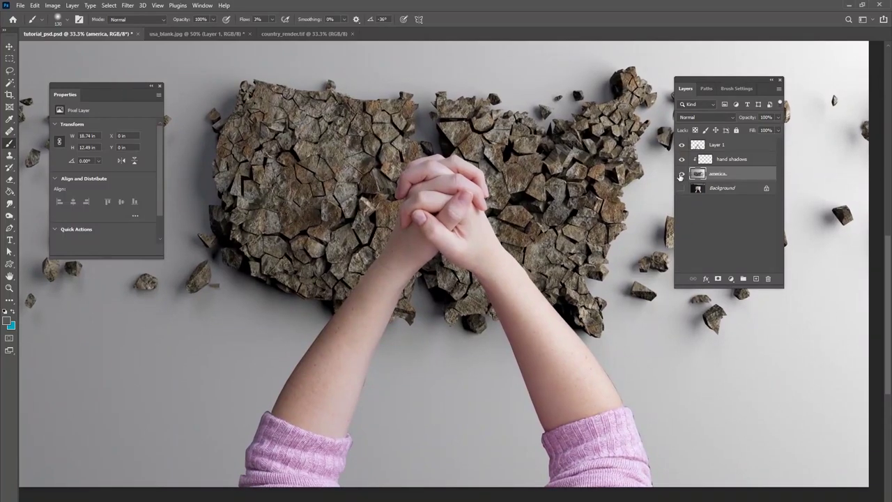
left_click(708, 162)
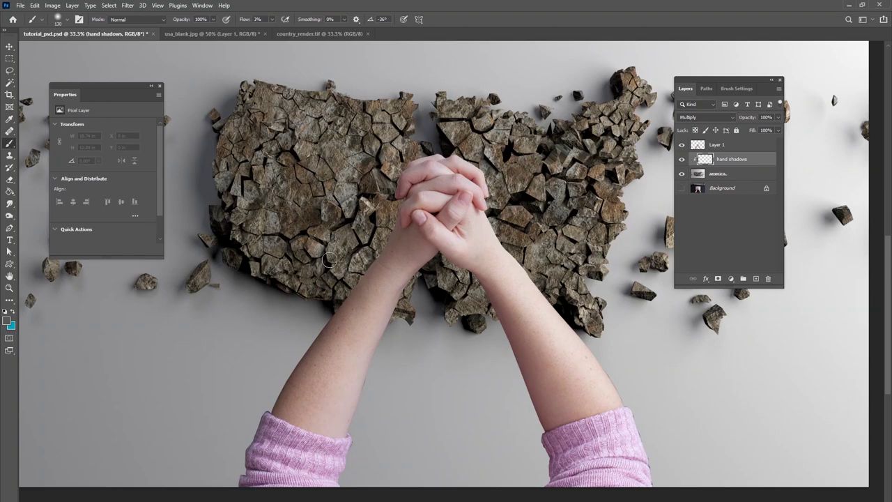
mouse_move(392, 240)
left_mouse_down()
mouse_move(404, 215)
mouse_move(339, 305)
mouse_move(401, 218)
mouse_move(386, 235)
left_mouse_up()
key("ctrl+plus")
key("ctrl+plus")
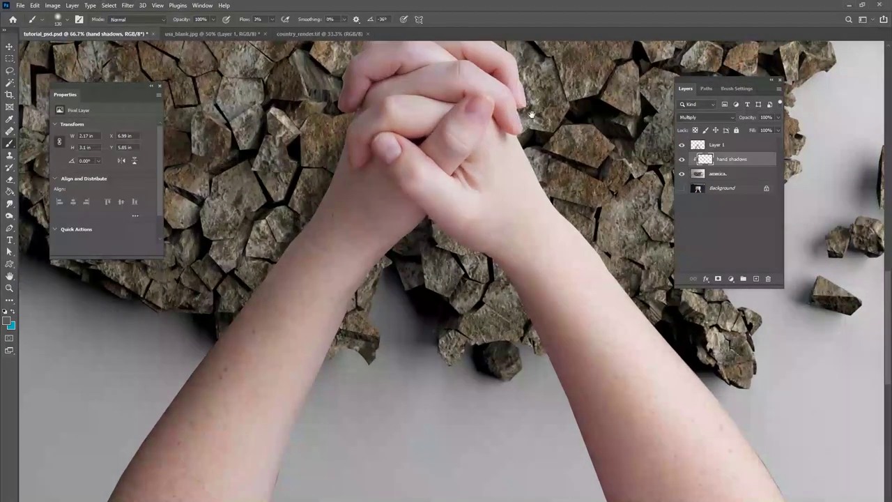
left_click_drag(427, 304, 565, 332)
right_click(563, 221)
left_click_drag(627, 245, 636, 246)
mouse_move(477, 205)
left_mouse_down()
mouse_move(478, 216)
mouse_move(480, 182)
left_mouse_up()
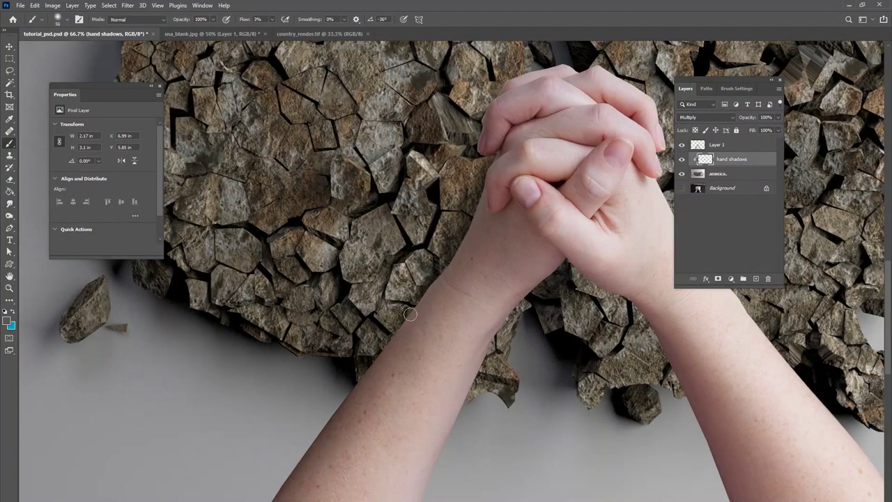
Paint shadows on the stones along the left side of the clasped fingers, varying the brush size and ending at 100 px.
right_click(433, 281)
left_click(396, 317)
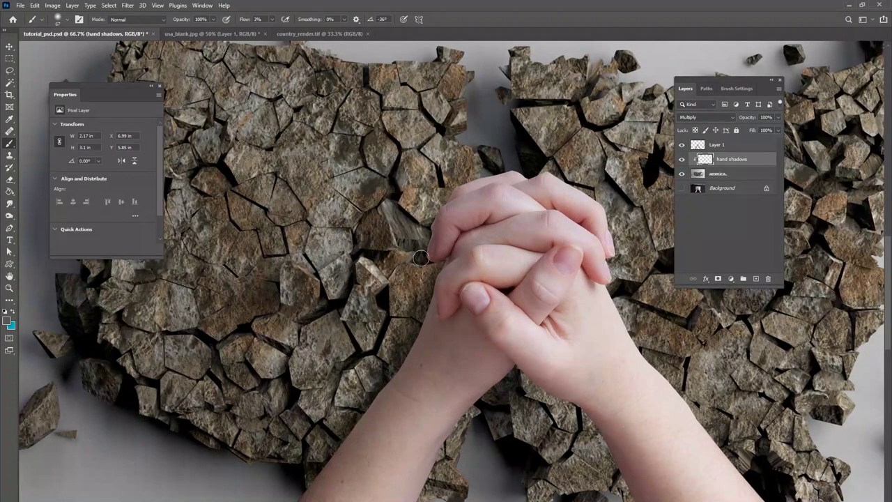
left_click_drag(421, 258, 434, 221)
right_click(460, 201)
left_click(453, 205)
mouse_move(531, 221)
left_mouse_down()
mouse_move(523, 222)
mouse_move(528, 211)
left_mouse_up()
right_click(468, 189)
left_click(464, 188)
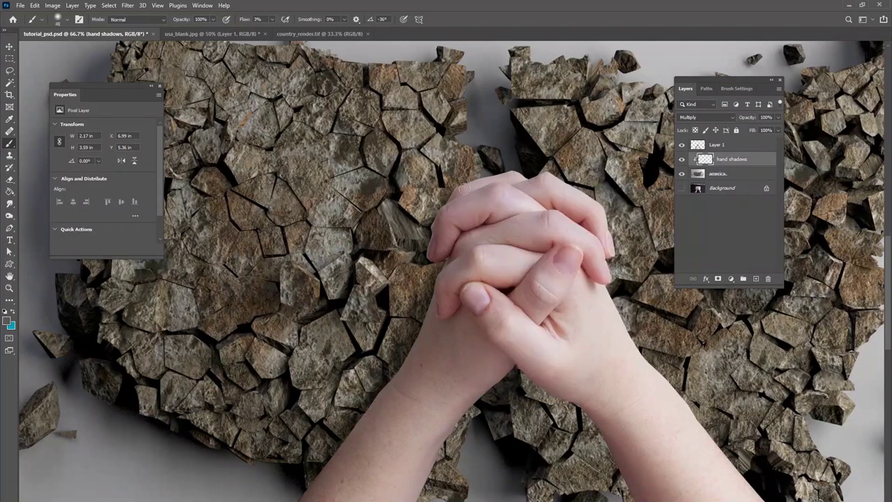
right_click(442, 259)
key("Escape")
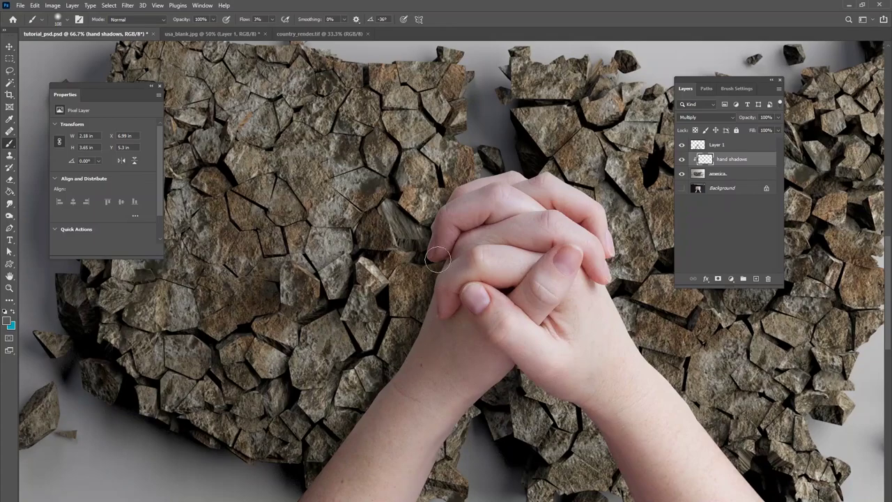
Paint a shadow on the stones beneath the heel of the right hand, and set the brush flow to 5%.
left_click_drag(411, 408, 374, 250)
left_click_drag(427, 308, 227, 259)
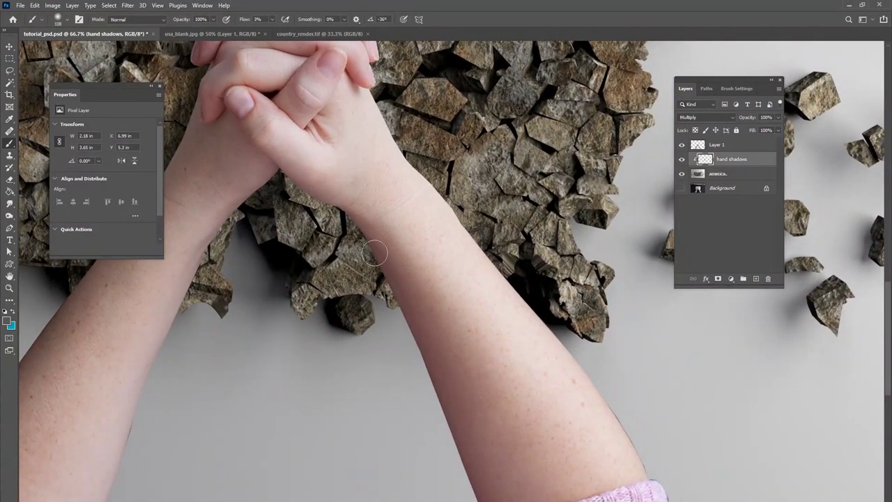
left_click_drag(334, 195, 310, 198)
left_click_drag(260, 20, 249, 31)
type("5")
key("Return")
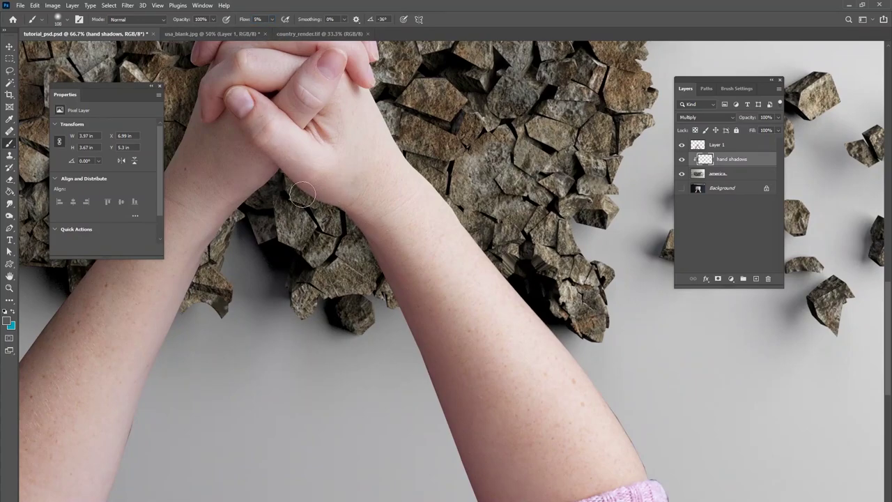
Paint a soft shadow on the background along the right forearm's inner edge, from the wrist down to the sweater cuff.
left_click_drag(374, 282, 368, 228)
left_click_drag(399, 330, 379, 248)
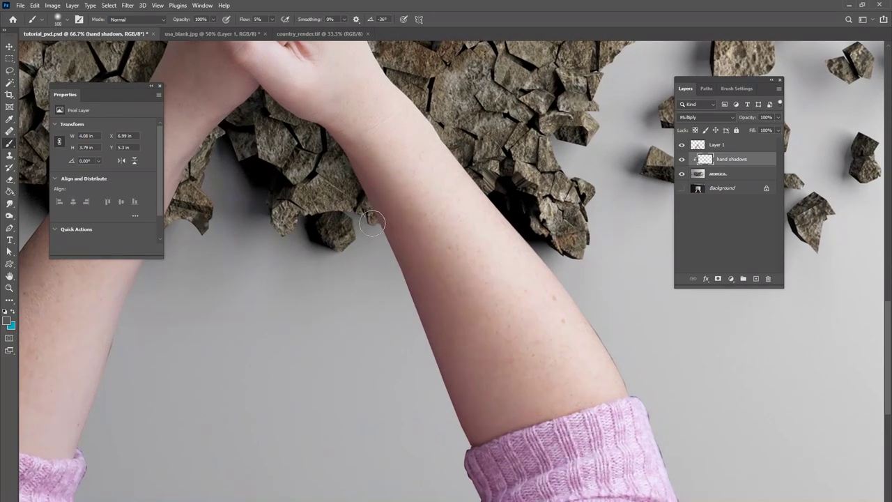
mouse_move(375, 209)
left_mouse_down()
mouse_move(402, 259)
mouse_move(396, 211)
mouse_move(423, 268)
mouse_move(415, 314)
left_mouse_up()
left_click_drag(442, 337, 444, 380)
left_click_drag(452, 376, 431, 301)
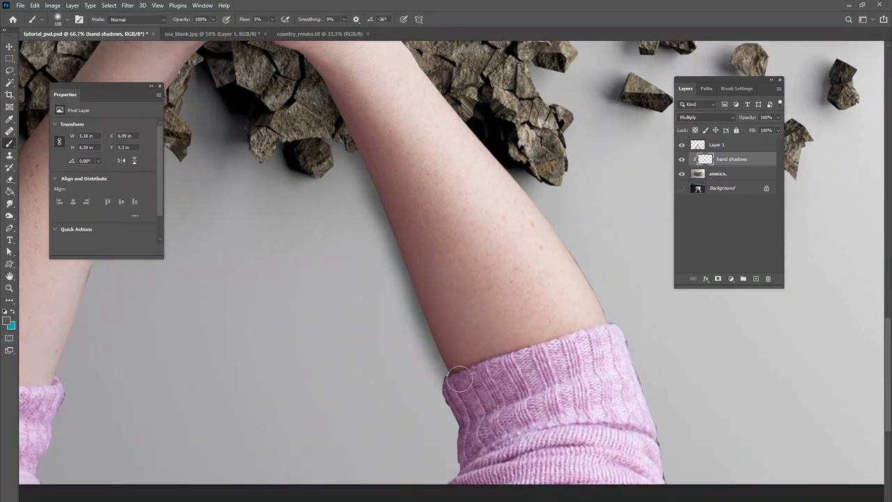
Sample the arm's skin tones and paint a reddish shadow along the right forearm's inner edge down to the cuff.
left_click(386, 205, "alt")
mouse_move(378, 182)
left_mouse_down()
mouse_move(396, 247)
mouse_move(352, 153)
mouse_move(359, 183)
left_mouse_up()
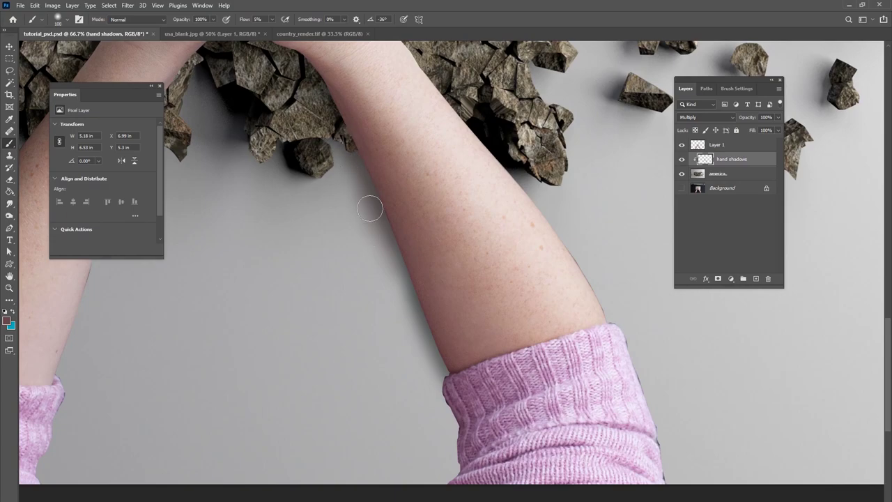
left_click(378, 177, "alt")
mouse_move(352, 145)
left_mouse_down()
mouse_move(350, 178)
mouse_move(365, 153)
mouse_move(450, 358)
mouse_move(398, 243)
mouse_move(454, 393)
left_mouse_up()
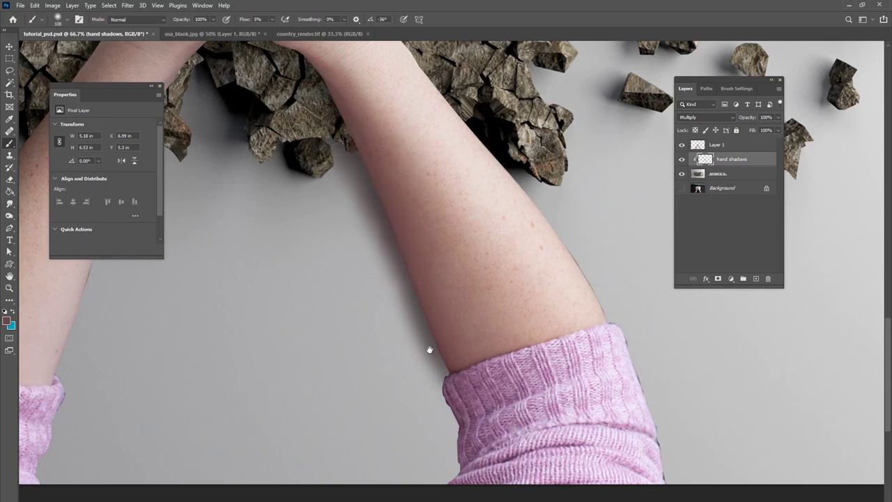
Widen the shadow beside the right forearm and upper sleeve, enlarging the soft brush to 259 px.
left_click_drag(428, 350, 428, 278)
right_click(457, 241)
key("bracketright")
left_click(404, 241)
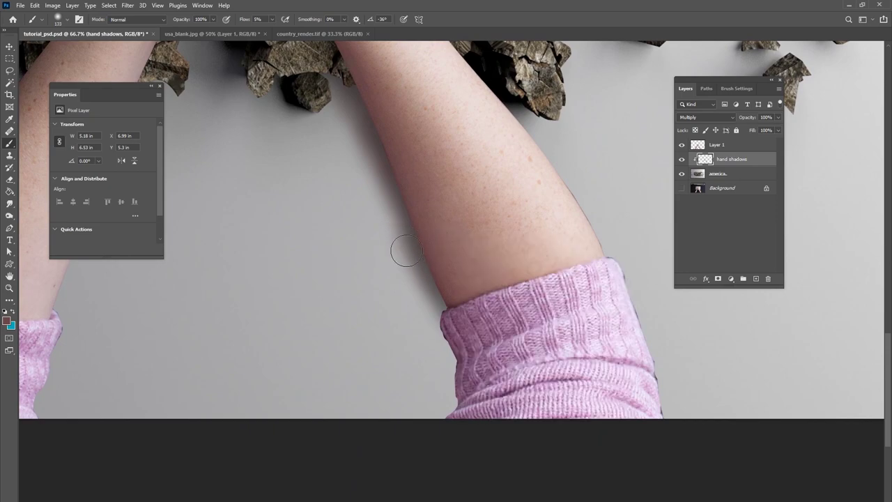
right_click(412, 241)
left_click_drag(497, 264, 504, 264)
left_click(393, 223)
mouse_move(389, 224)
left_mouse_down()
mouse_move(409, 269)
mouse_move(422, 243)
mouse_move(426, 287)
mouse_move(396, 253)
mouse_move(427, 300)
mouse_move(364, 95)
mouse_move(426, 303)
left_mouse_up()
left_click_drag(409, 290, 465, 371)
mouse_move(402, 221)
left_mouse_down()
mouse_move(383, 186)
mouse_move(452, 362)
left_mouse_up()
Sample the sweater's purple and paint a tinted shadow on the background beside the right sleeve.
mouse_move(359, 246)
left_mouse_down()
mouse_move(349, 186)
mouse_move(430, 189)
mouse_move(487, 425)
mouse_move(428, 272)
left_mouse_up()
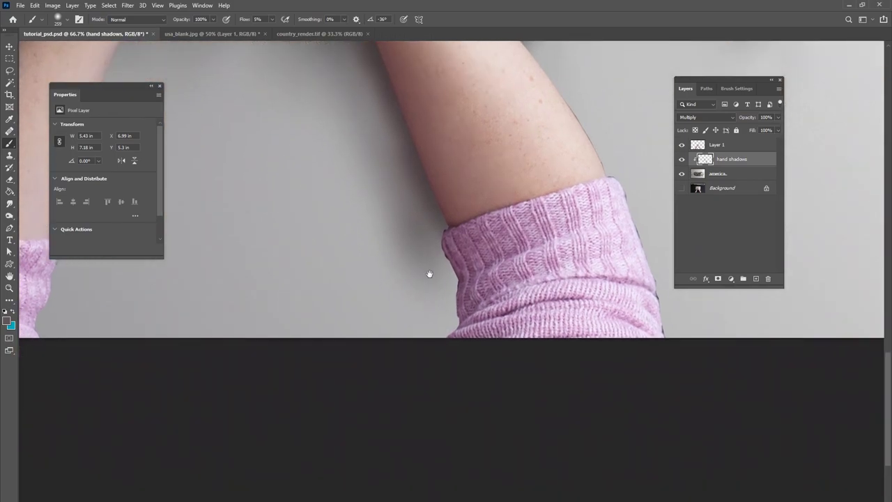
right_click(448, 247)
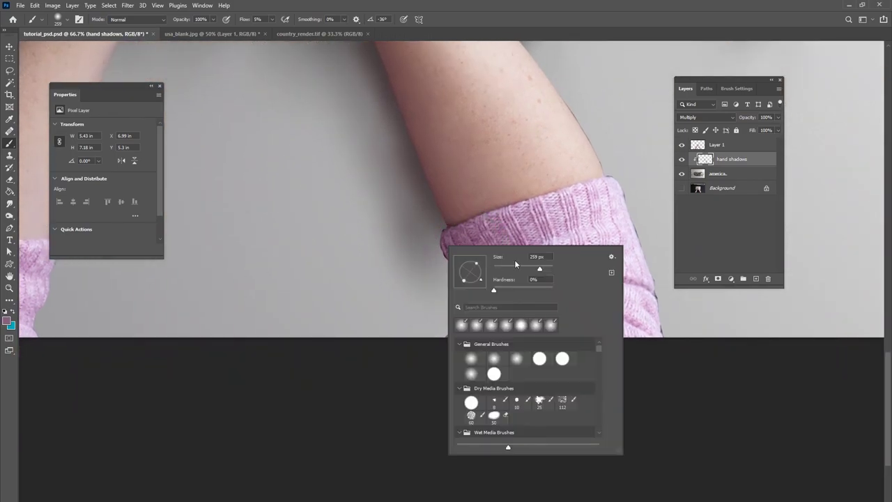
left_click(443, 259)
mouse_move(443, 258)
left_mouse_down()
mouse_move(452, 296)
mouse_move(466, 282)
mouse_move(447, 294)
mouse_move(460, 274)
mouse_move(452, 355)
mouse_move(432, 242)
mouse_move(409, 347)
mouse_move(452, 241)
mouse_move(429, 333)
left_mouse_up()
left_click(437, 275, "alt")
left_click(457, 269, "alt")
right_click(465, 266)
left_click_drag(550, 288, 535, 285)
Refine the shadow where the right forearm meets the cuff, using sampled colors and 50 px and 111 px brushes.
left_click(432, 203, "alt")
right_click(468, 264)
left_click_drag(462, 283, 457, 273)
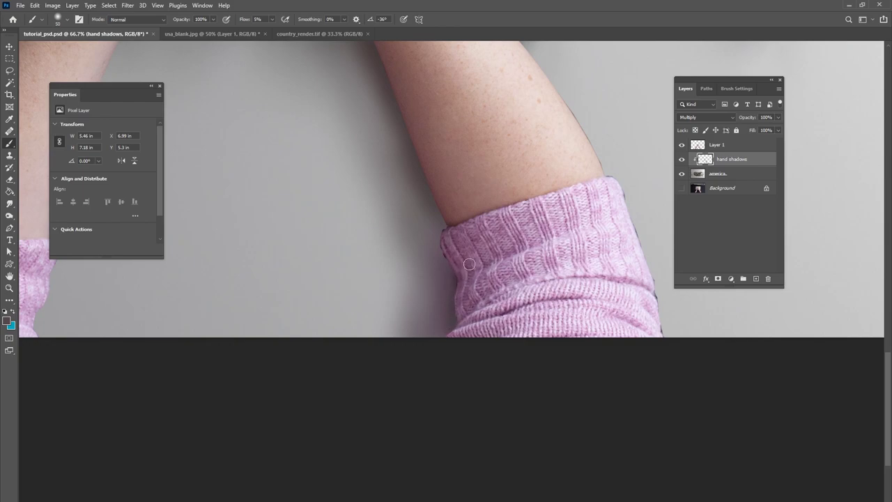
right_click(439, 265)
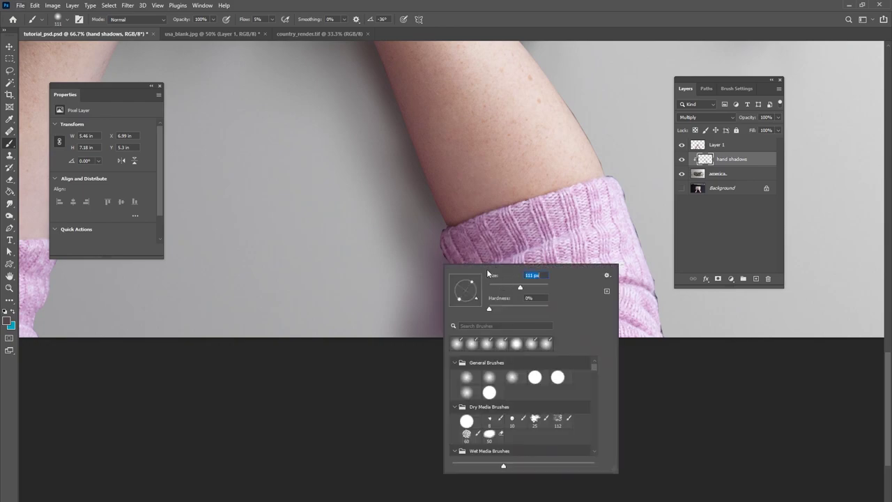
left_click(439, 255, "alt")
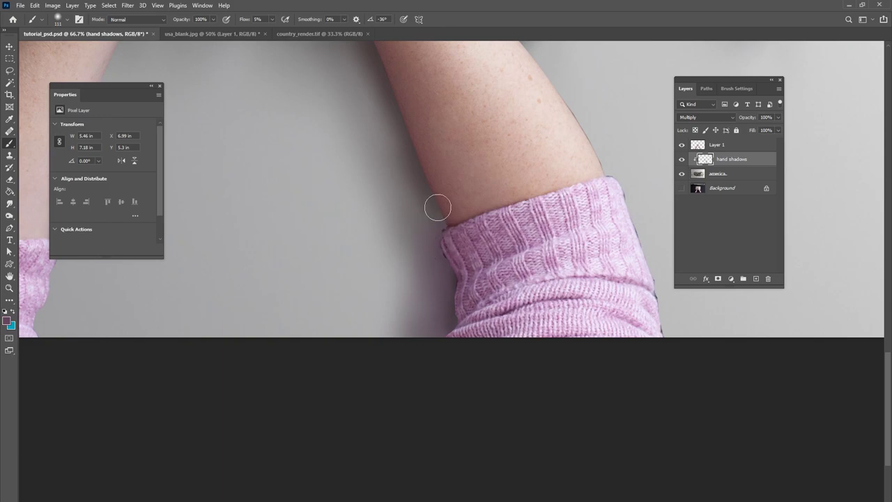
Paint a broad, soft shadow on the background inside the right forearm and sleeve with a 401 px brush.
key("space")
left_click_drag(329, 368, 481, 382)
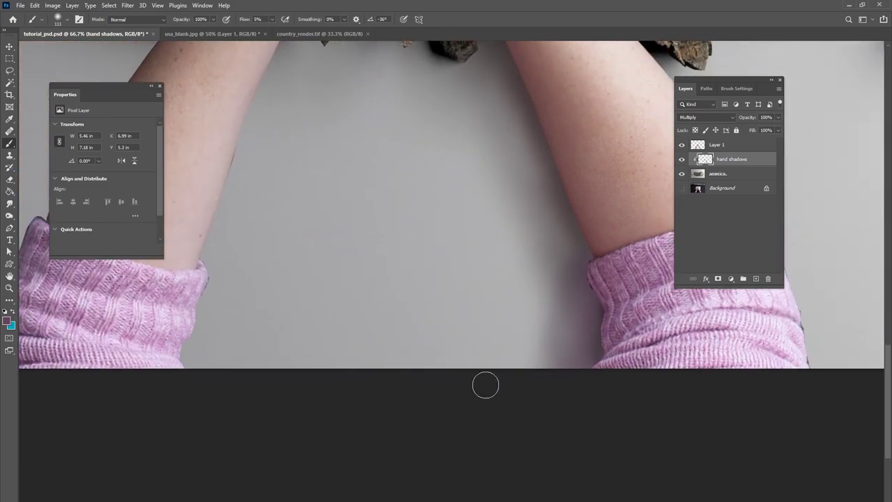
key("ctrl+minus")
key("ctrl+minus")
right_click(483, 259)
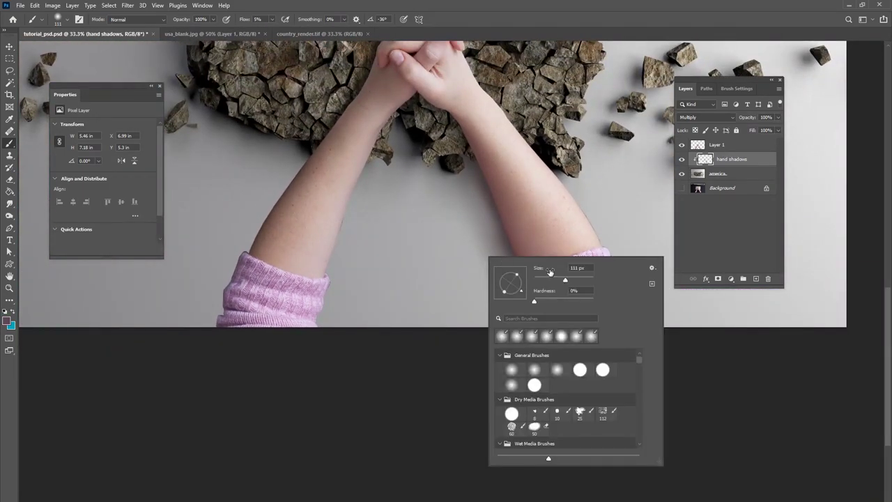
right_click(491, 241)
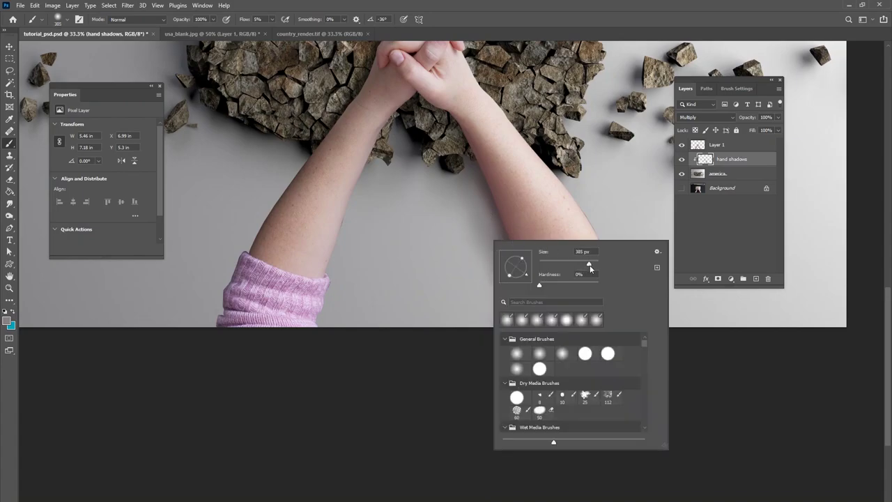
left_click_drag(587, 265, 592, 266)
key("Return")
mouse_move(494, 340)
left_mouse_down()
mouse_move(514, 319)
mouse_move(508, 243)
mouse_move(483, 253)
mouse_move(466, 196)
left_mouse_up()
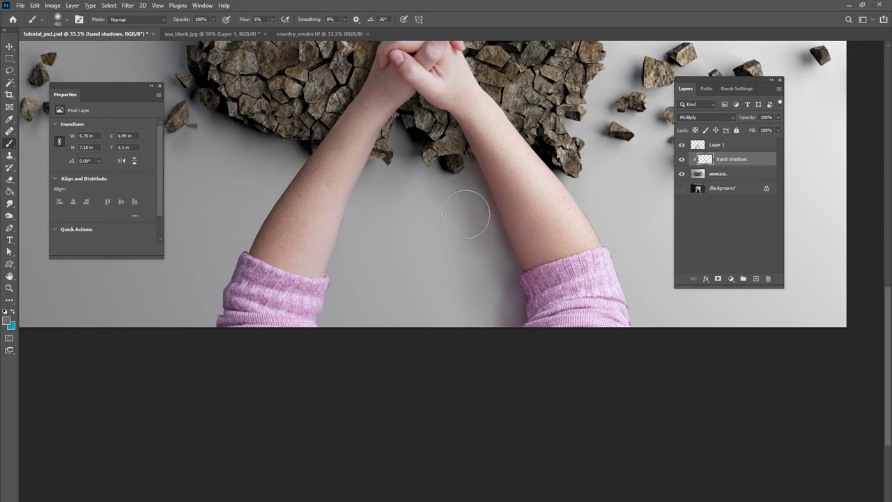
left_click(496, 277, "alt")
mouse_move(498, 318)
left_mouse_down()
mouse_move(480, 275)
mouse_move(519, 293)
mouse_move(527, 307)
mouse_move(522, 299)
mouse_move(479, 325)
mouse_move(471, 216)
mouse_move(496, 362)
left_mouse_up()
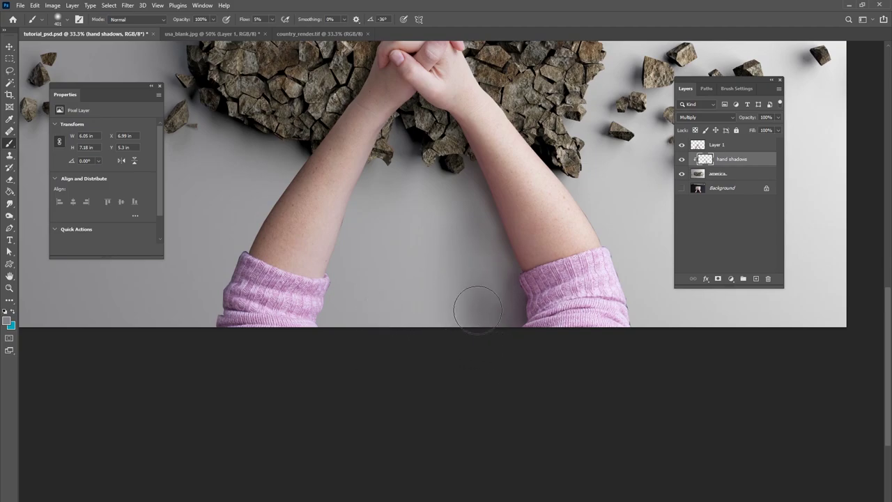
left_click_drag(501, 235, 507, 318)
Paint a shadow along the outer edge of the left forearm and sleeve, using sampled colors and a 243 px brush.
left_click_drag(387, 276, 549, 259)
mouse_move(424, 200)
left_mouse_down()
mouse_move(420, 220)
mouse_move(479, 135)
mouse_move(419, 212)
mouse_move(449, 183)
left_mouse_up()
right_click(466, 164)
left_click_drag(551, 188, 539, 188)
left_click(474, 145)
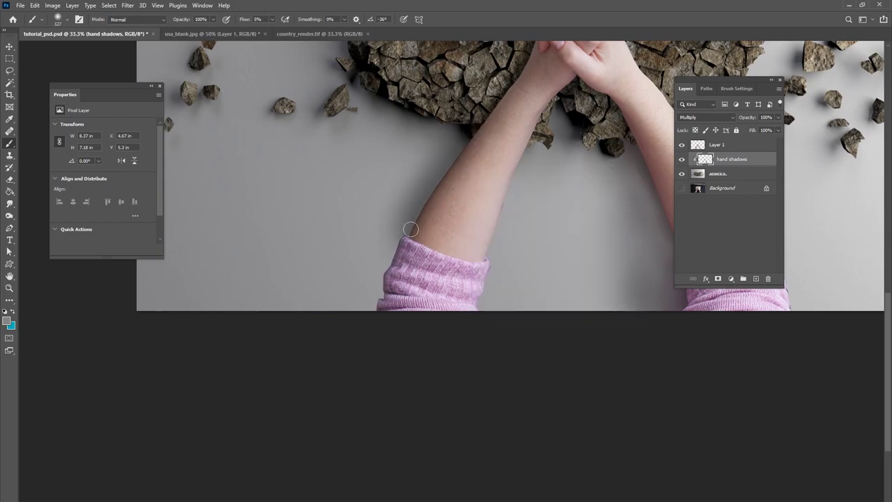
left_click(450, 172, "alt")
right_click(439, 186)
left_click_drag(532, 193, 554, 193)
left_click_drag(404, 214, 454, 150)
left_click(402, 247, "alt")
mouse_move(391, 252)
left_mouse_down()
mouse_move(373, 319)
mouse_move(387, 269)
mouse_move(340, 304)
left_mouse_up()
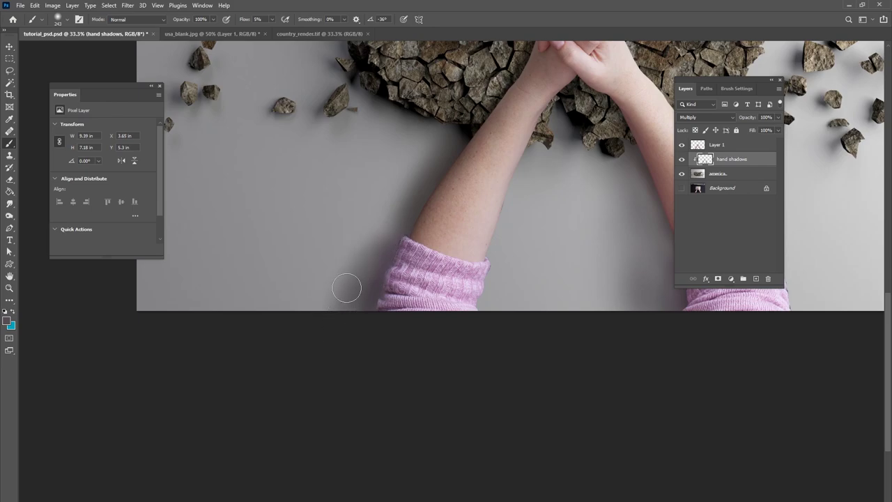
Spread a wider, softer shadow outside the left forearm and sleeve down to the canvas edge with a 432 px brush.
right_click(488, 256)
left_click_drag(387, 200, 341, 303)
right_click(340, 303)
left_click_drag(474, 267, 480, 267)
left_click_drag(382, 217, 320, 343)
left_click(457, 137, "alt")
left_click_drag(415, 154, 328, 317)
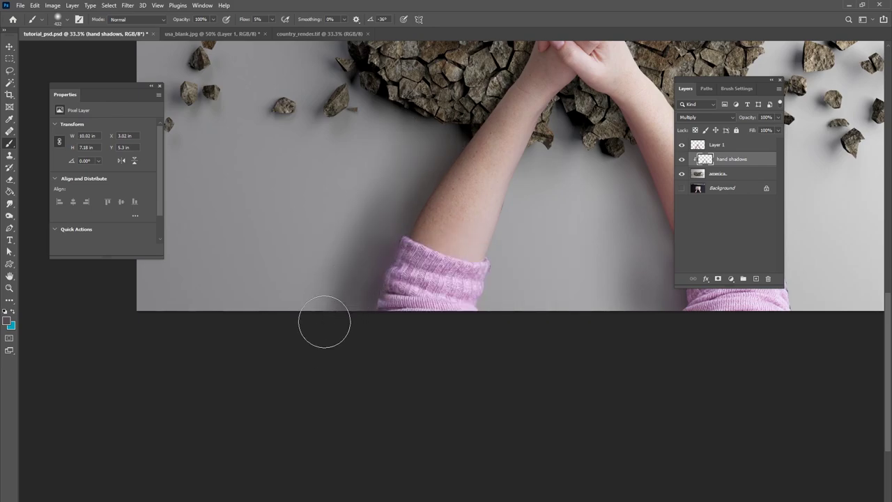
left_click_drag(371, 261, 319, 320)
mouse_move(378, 297)
left_mouse_down()
mouse_move(378, 265)
mouse_move(424, 309)
mouse_move(456, 271)
left_mouse_up()
left_click_drag(409, 286, 361, 352)
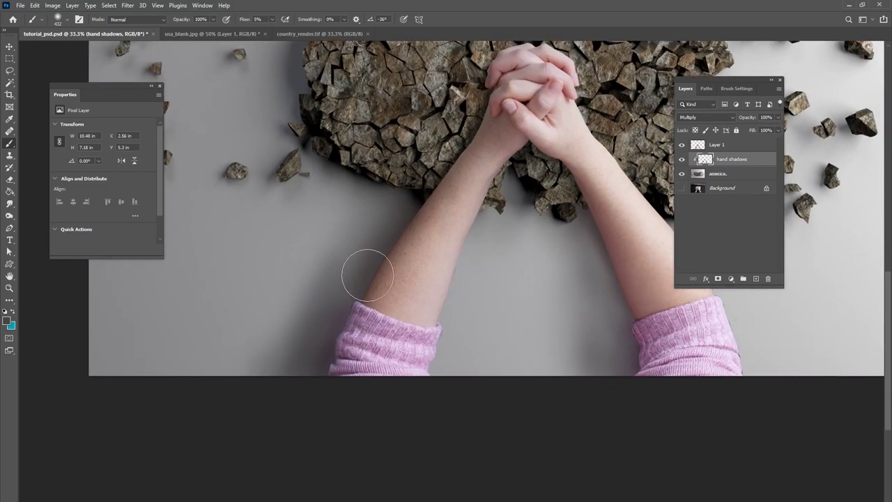
Darken the stones around and between the wrists with a sampled dark color, reducing the brush to 81 px and then 62 px.
right_click(519, 180)
left_click(621, 198)
left_click(561, 161, "alt")
right_click(565, 161)
key("Return")
left_click_drag(546, 170, 570, 180)
left_click_drag(513, 152, 494, 173)
left_click_drag(569, 181, 571, 209)
right_click(606, 206)
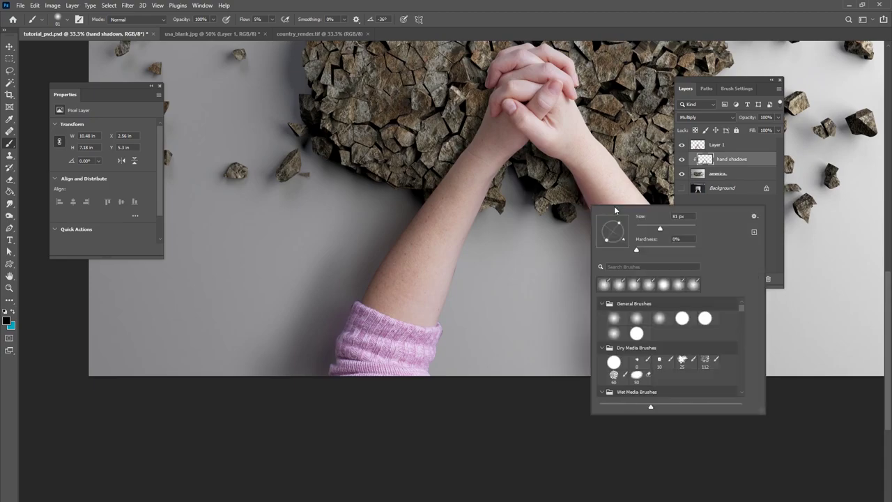
key("Return")
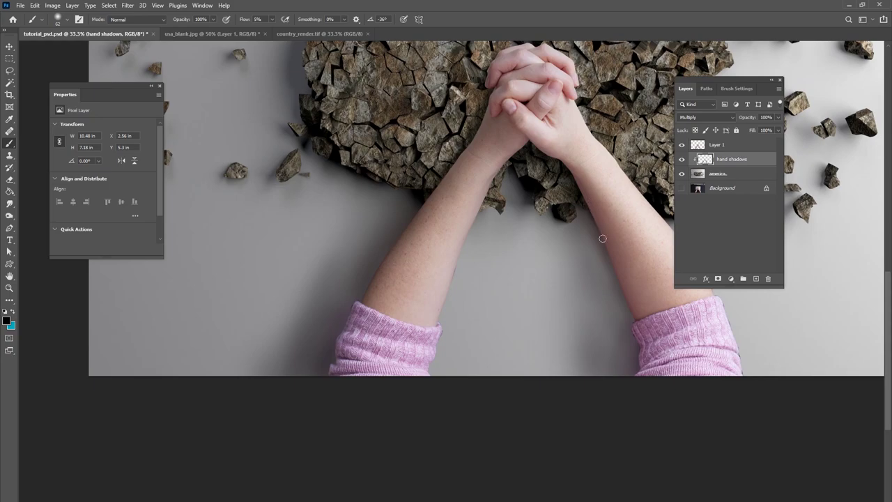
left_click(592, 223, "alt")
Deepen the shadow beside the right sleeve with sampled shadow colors, using a 127 px brush and then a larger one.
right_click(639, 353)
left_click_drag(710, 354, 725, 355)
left_click_drag(634, 354, 638, 362)
left_click(635, 351, "alt")
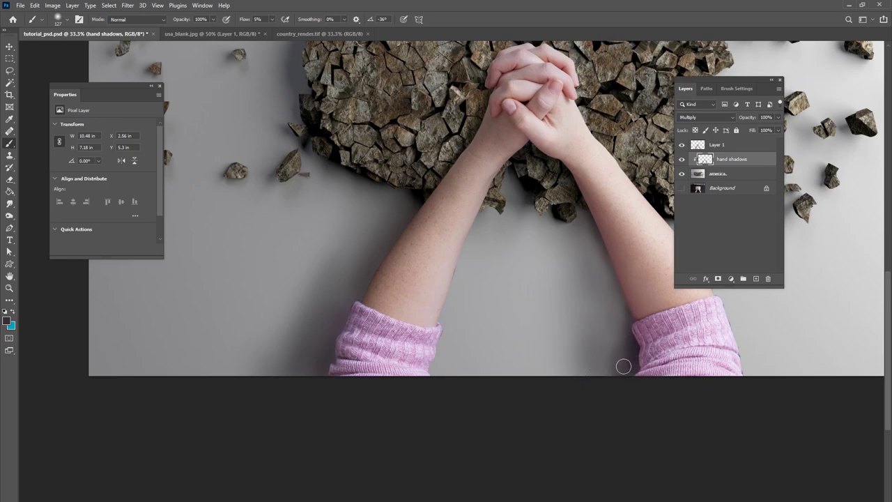
right_click(624, 318)
left_click_drag(721, 344, 719, 344)
left_click(606, 371)
left_click(622, 354, "alt")
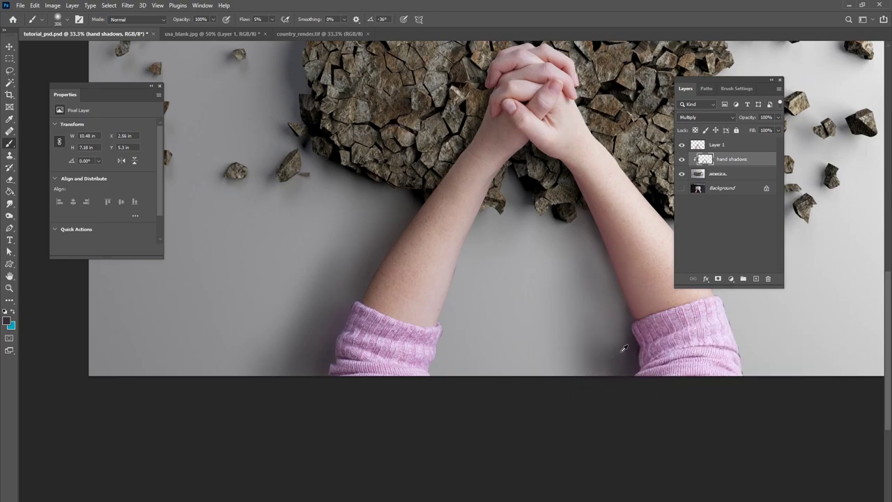
Soften the shadow along the right forearm's inner edge with a 100 px brush and a sampled background gray.
right_click(587, 221)
left_click(666, 241)
left_click(559, 246, "alt")
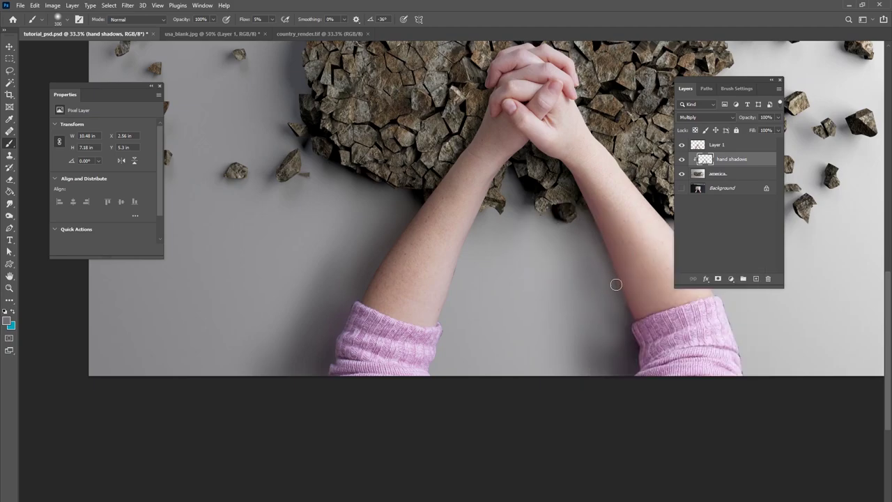
Extend the shadow farther out from the left forearm and sleeve with a 495 px brush.
right_click(388, 308)
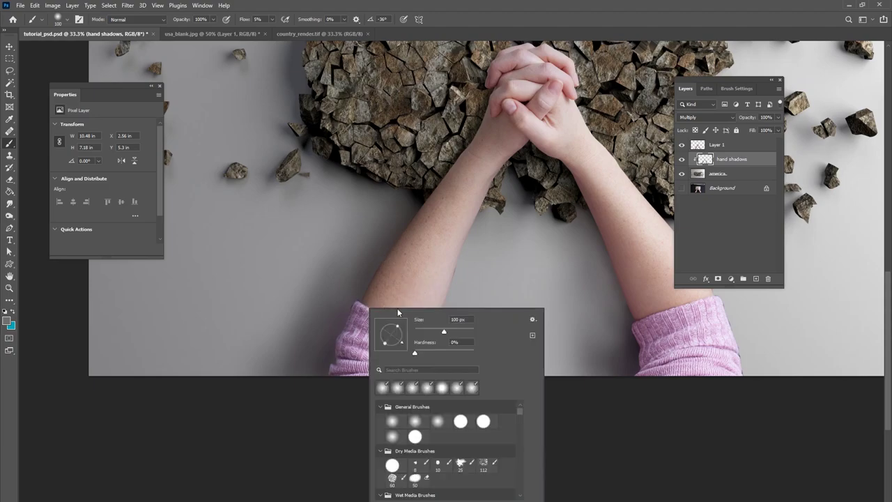
left_click_drag(464, 335, 463, 335)
left_click(313, 316)
right_click(318, 311)
left_click_drag(405, 334, 408, 335)
mouse_move(305, 297)
left_mouse_down()
mouse_move(253, 325)
mouse_move(237, 358)
mouse_move(336, 243)
left_mouse_up()
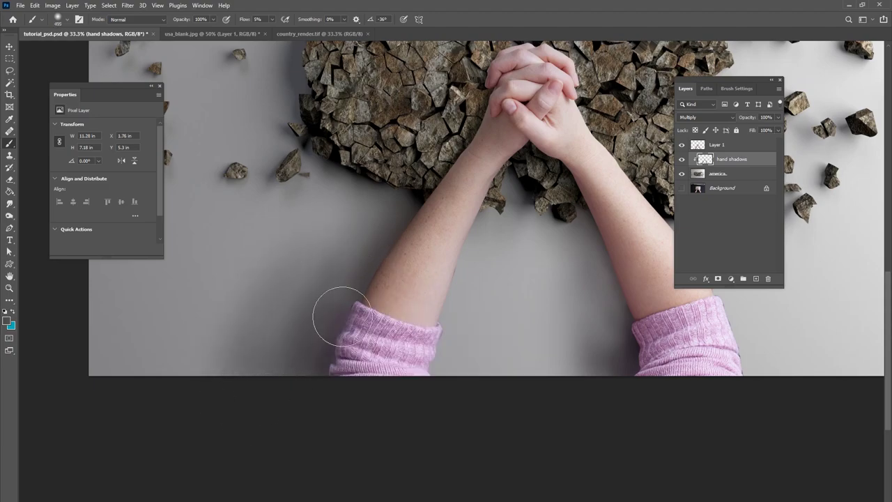
Examine the whole composite with the hand shadows layer hidden and shown.
key("ctrl+0")
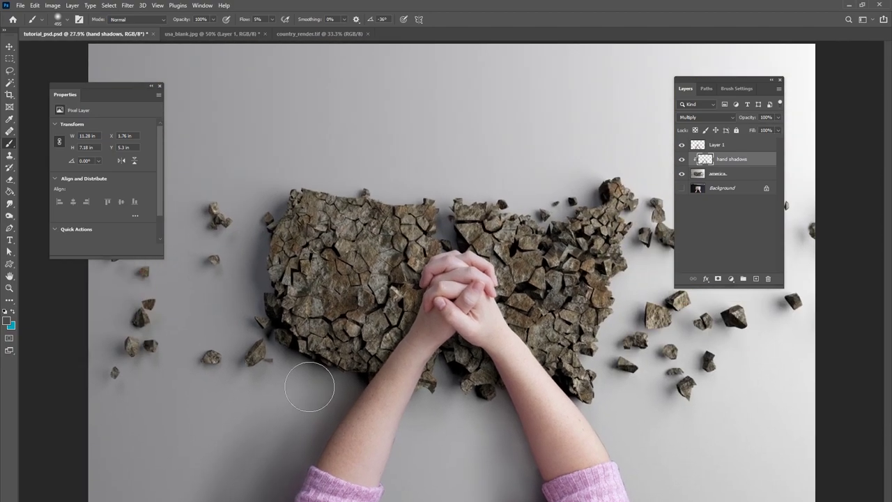
key("ctrl+minus")
left_click(682, 159)
left_click(682, 159)
left_click(681, 159)
left_click(681, 160)
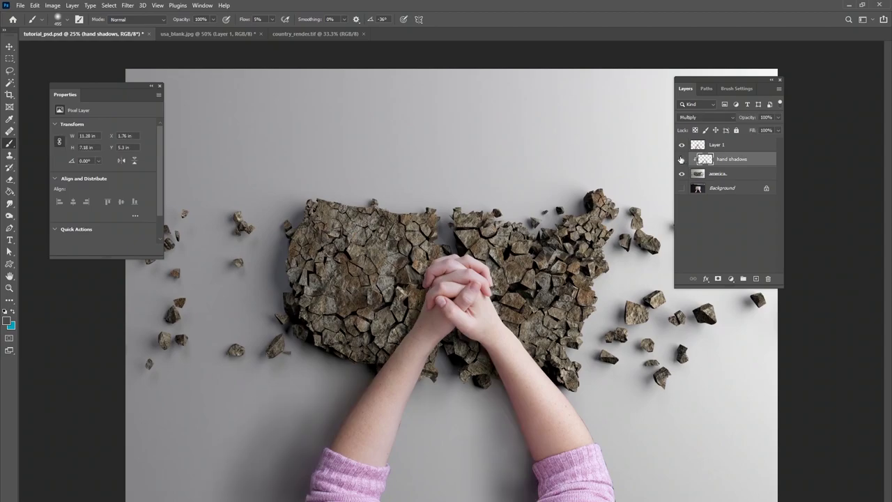
left_click(682, 159)
left_click(682, 160)
Darken the stones beside the clasped hands with a 199 px brush and a color sampled from the stones.
right_click(467, 287)
left_click(413, 325, "alt")
left_click(414, 295, "alt")
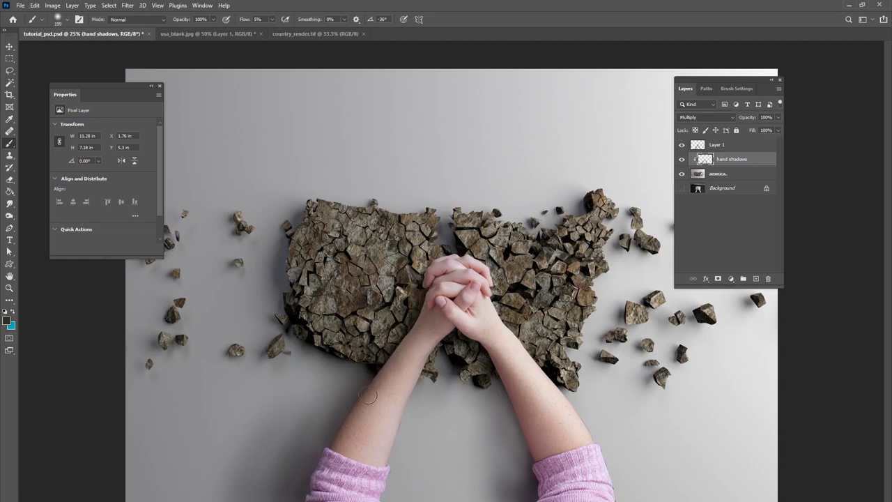
Add a mask to the hand shadows layer and fade the lower-left shadow with an 1811 px black brush.
left_click(717, 279)
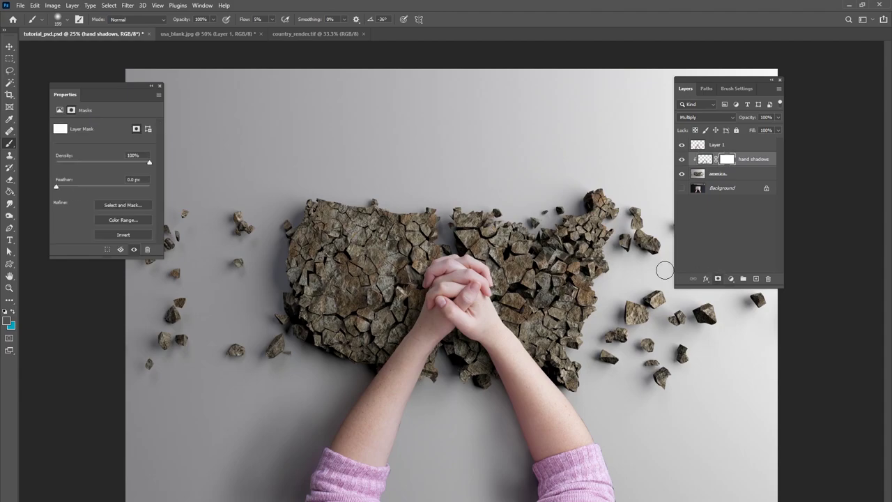
right_click(499, 354)
left_click_drag(506, 356, 513, 357)
mouse_move(267, 416)
left_mouse_down()
mouse_move(224, 452)
mouse_move(275, 345)
mouse_move(255, 483)
left_mouse_up()
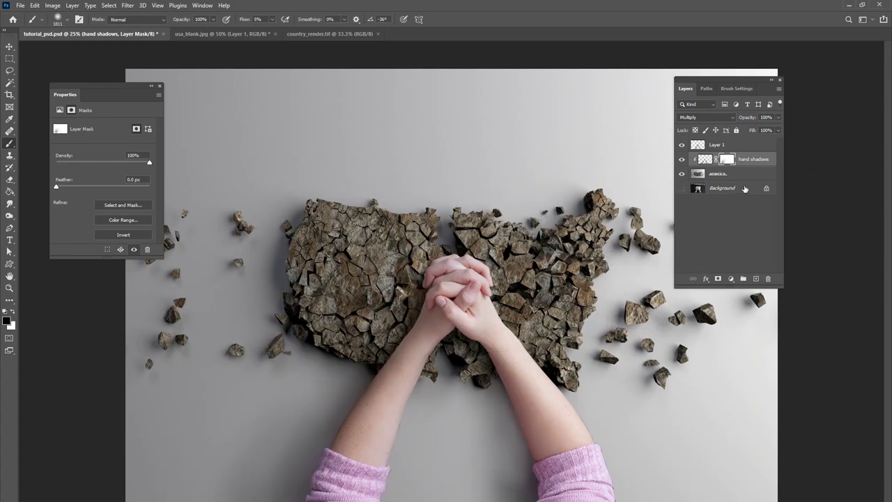
left_click(682, 161)
left_click(682, 160)
Add a Levels adjustment clipped to Layer 1 and set its RGB midtones to 0.85.
left_click(721, 145)
left_click(730, 279)
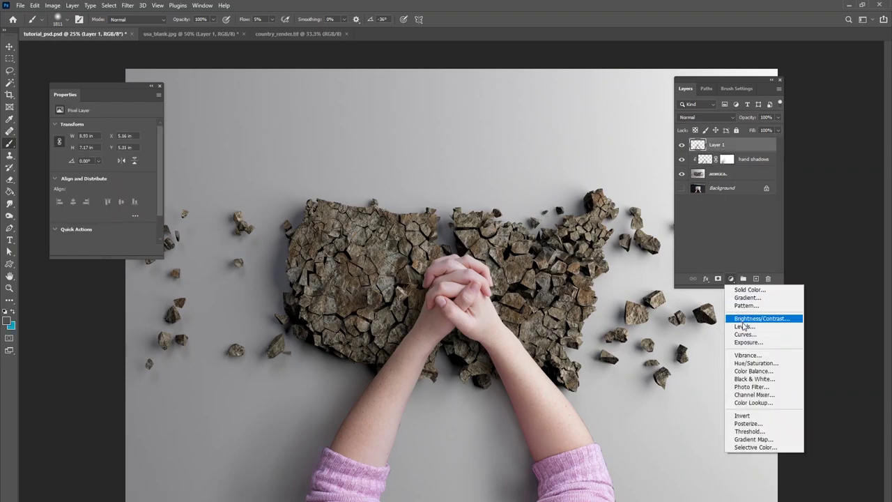
left_click(767, 314)
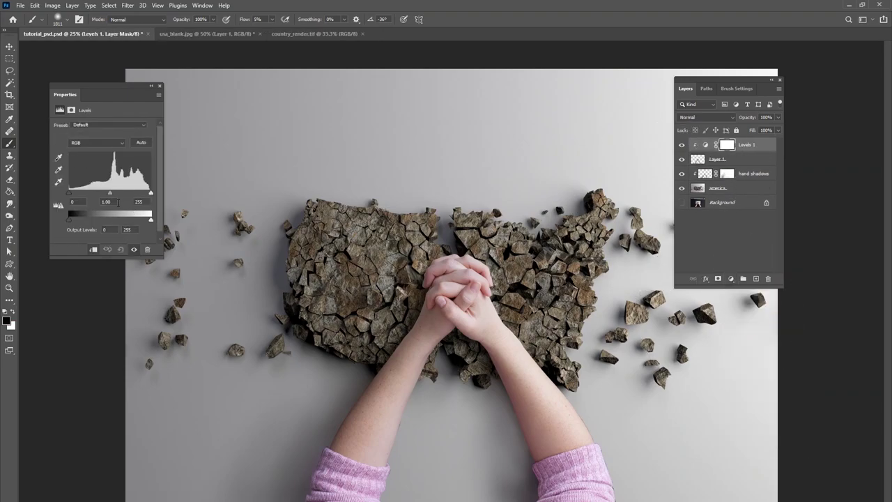
left_click_drag(110, 192, 115, 193)
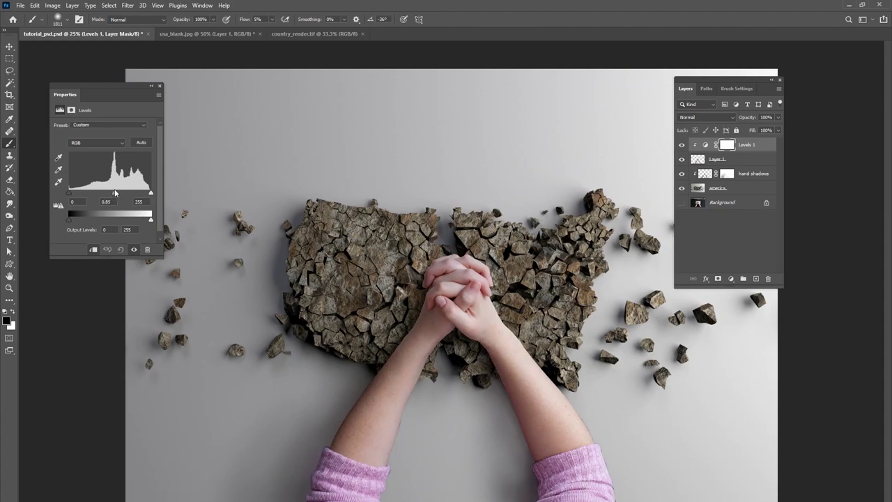
Set the Red channel midtones of the Levels adjustment to 0.94.
left_click(105, 144)
left_click(94, 152)
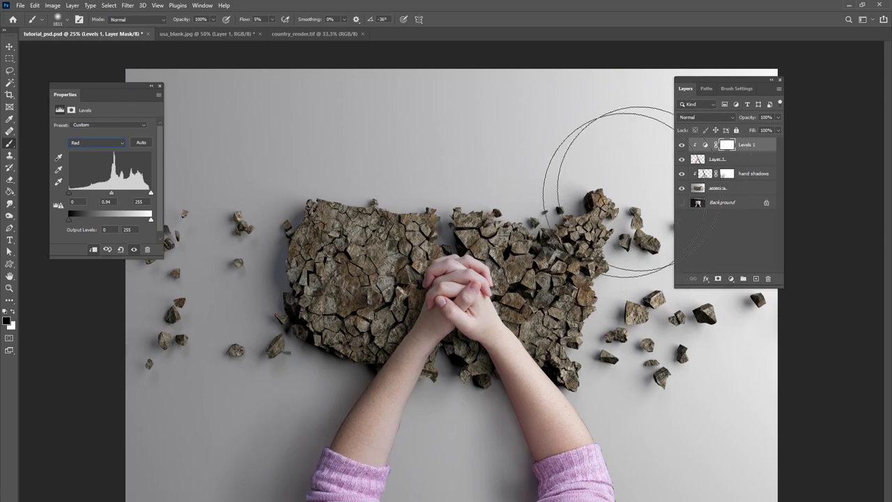
Hide and reshow Layer 1 to compare the composite with and without the praying hands.
left_click(682, 160)
left_click(682, 160)
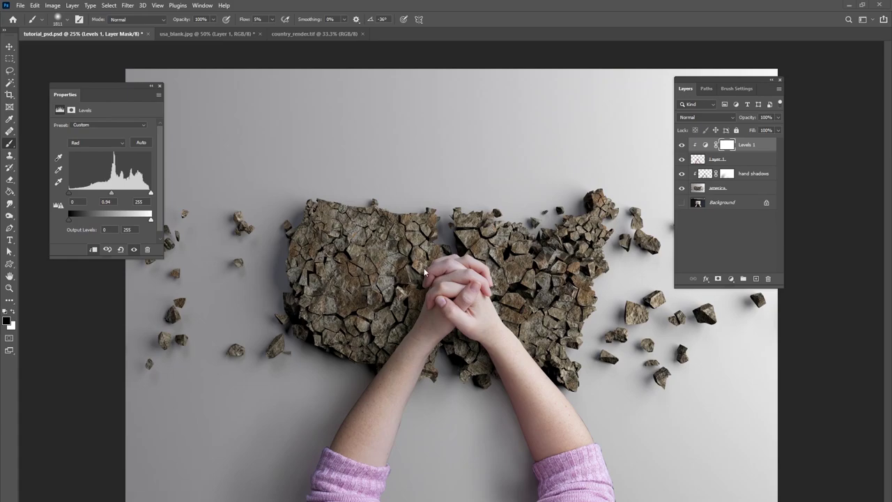
Paste the copied American flag image as a new layer, turn it toward horizontal and enlarge it to about 238% width.
key("ctrl+v")
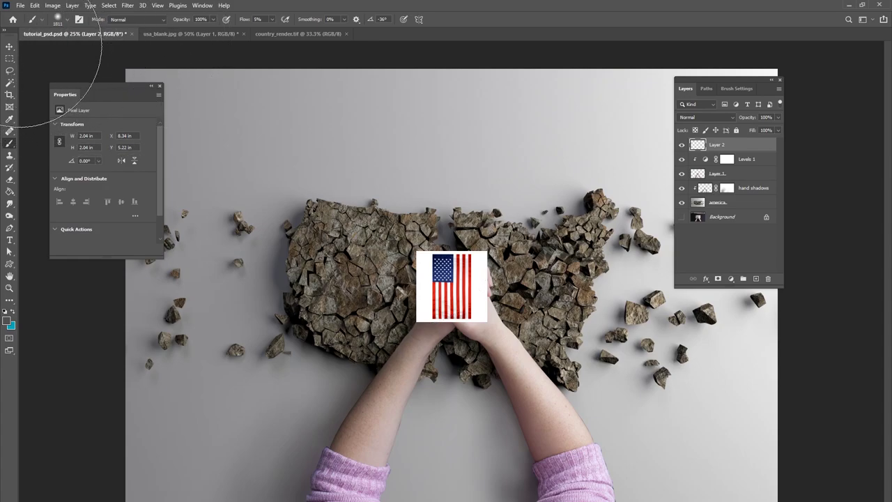
key("v")
left_click_drag(485, 284, 353, 286)
left_click_drag(430, 243, 529, 152)
left_click_drag(423, 167, 416, 134, "shift")
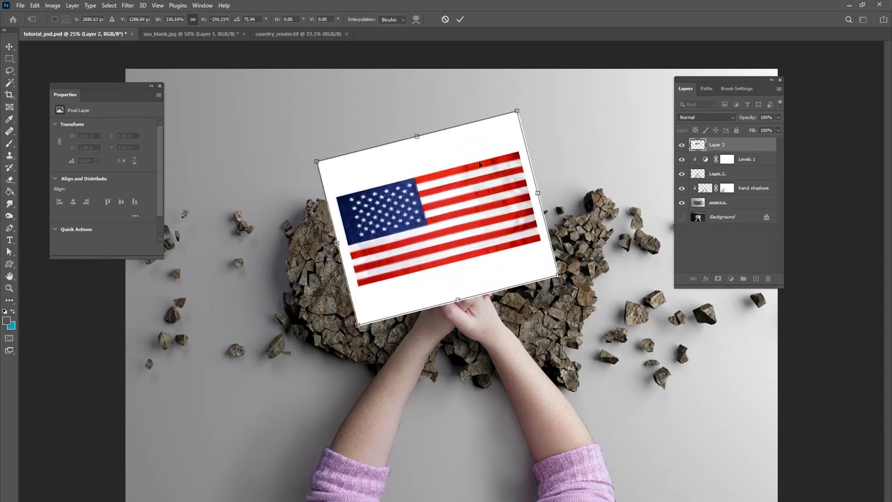
Level the flag horizontally, scale its layer to about 10.54 by 8.38 in and position it over the stone map.
left_click_drag(474, 161, 453, 241)
left_click_drag(498, 189, 616, 158, "shift")
left_click_drag(467, 159, 473, 126, "shift")
left_click_drag(515, 164, 476, 230)
left_click_drag(539, 153, 509, 134)
left_click_drag(494, 230, 499, 218)
left_click_drag(565, 174, 581, 163, "shift")
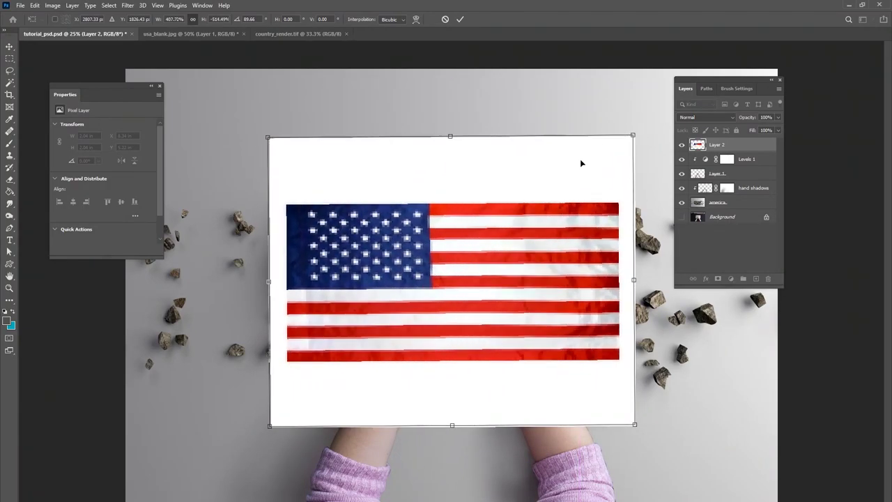
left_click(460, 19)
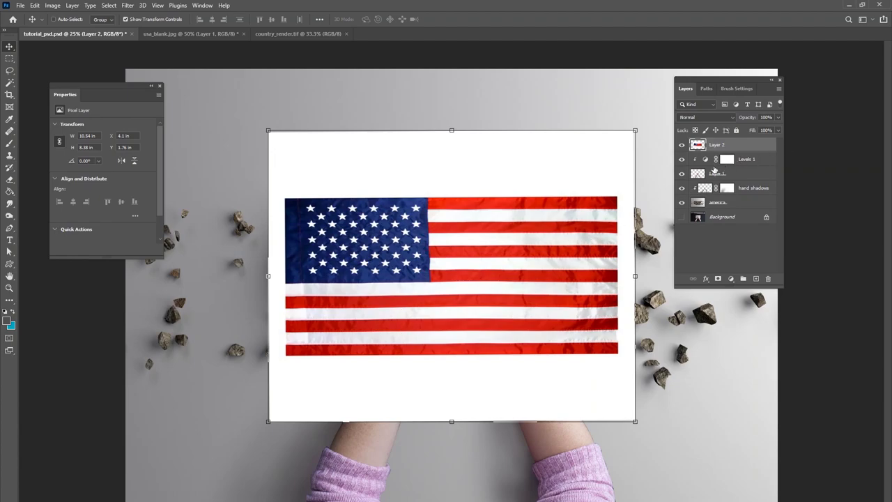
left_click_drag(522, 252, 526, 244)
Copy the flag without its white border onto a new layer with a rectangular selection and delete the original pasted layer.
key("m")
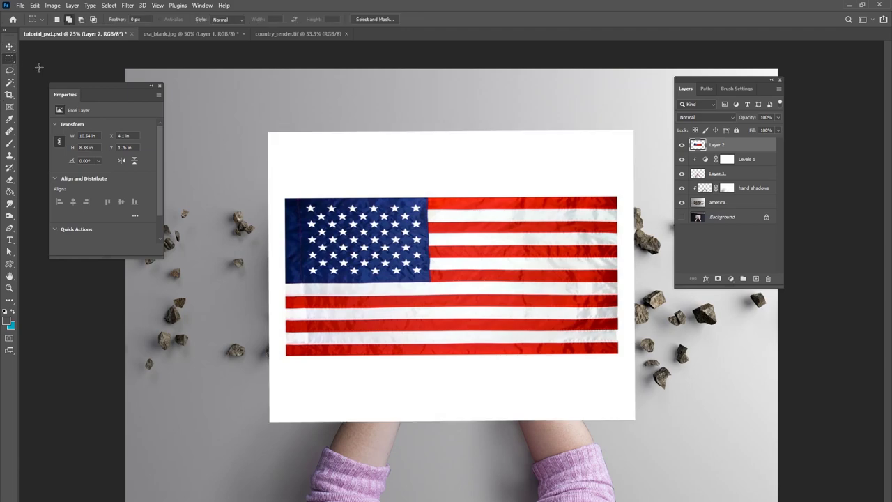
left_click_drag(286, 197, 617, 356)
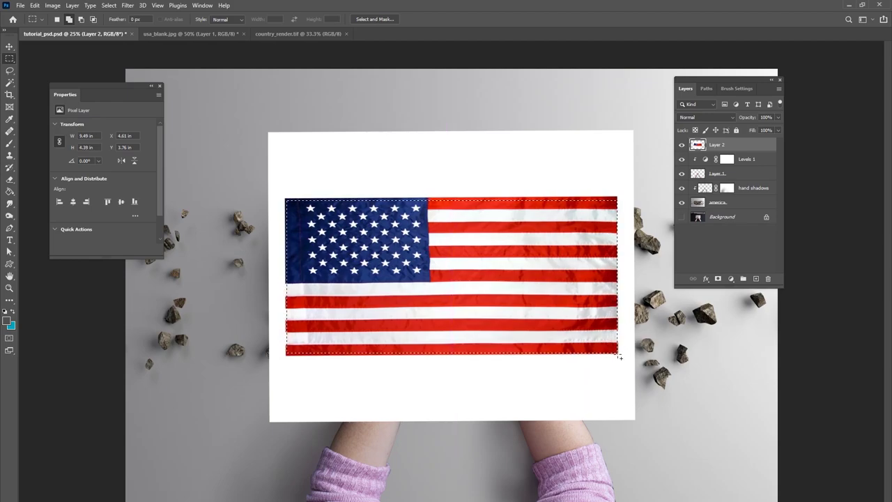
key("ctrl+j")
left_click(720, 159)
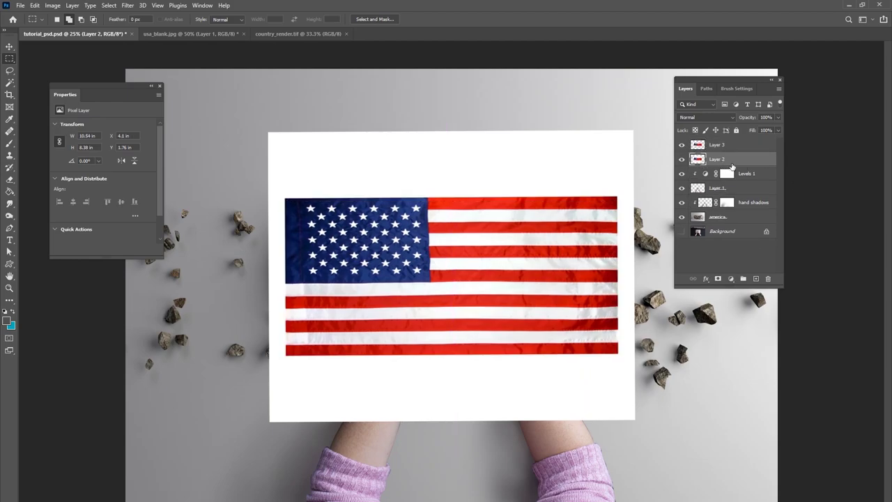
key("Delete")
Move the cropped flag layer below hand shadows within the america clipping group and reposition it to X 4.88 in, Y 4.05 in.
left_click_drag(722, 143, 708, 195)
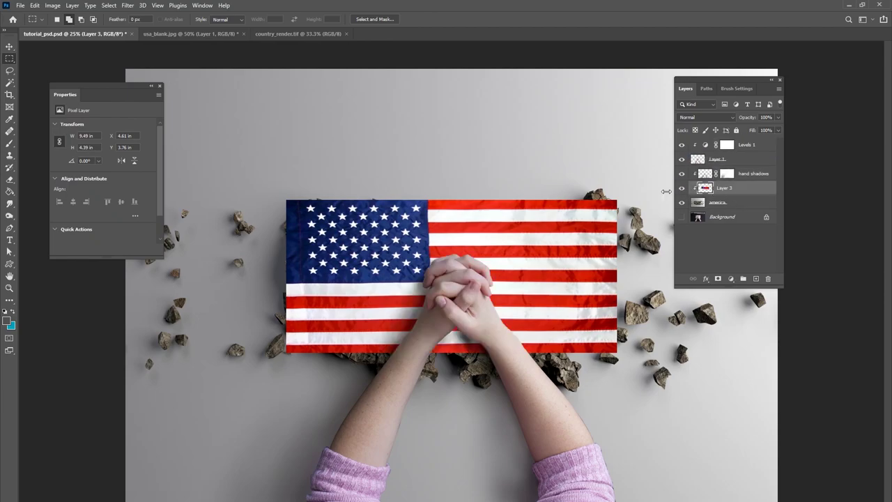
left_click(9, 46)
left_click_drag(533, 299, 533, 317)
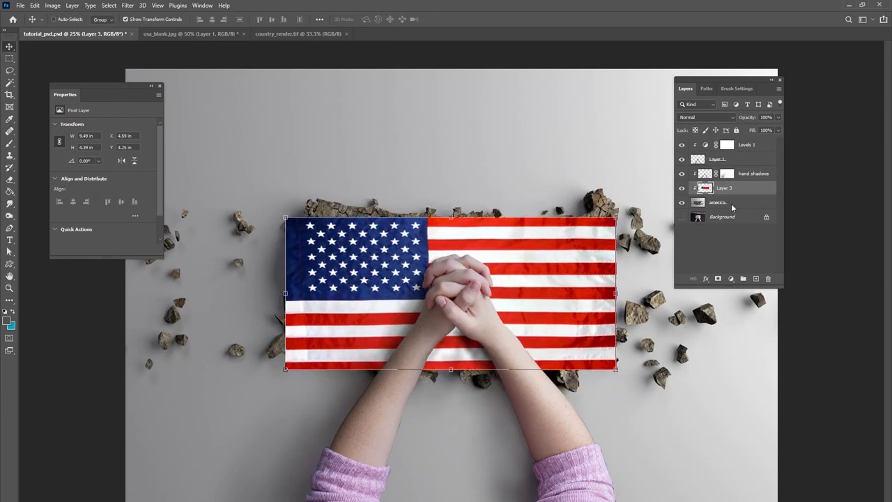
left_click(682, 175)
left_click(682, 175)
left_click_drag(542, 270, 551, 263)
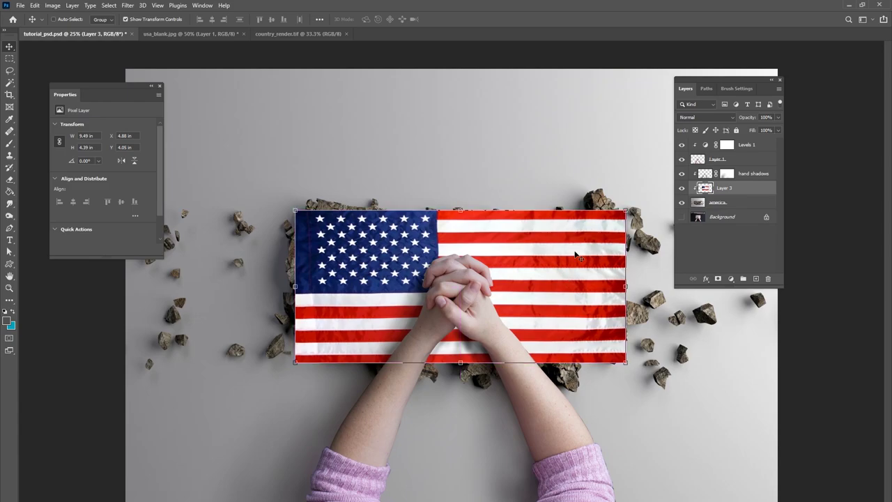
Warp the flag to follow the stone map's curved outline, extending it to about 10.18 by 6.45 in.
left_click(34, 5)
mouse_move(105, 219)
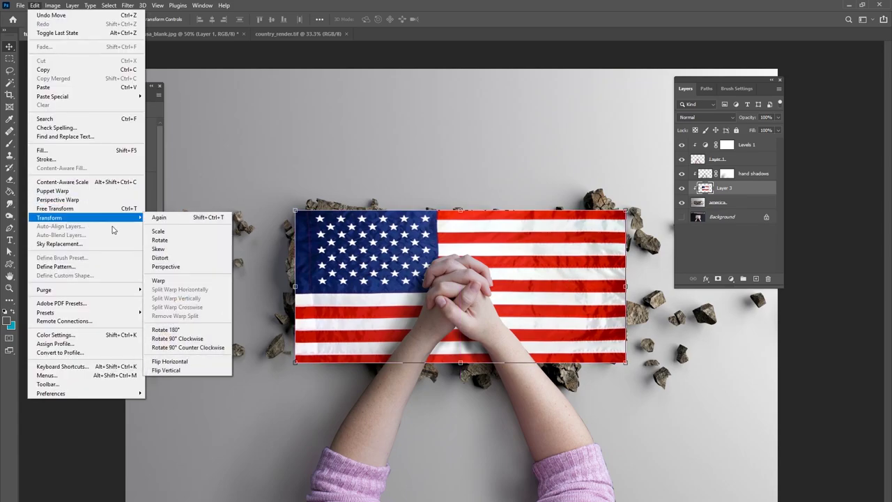
left_click(167, 281)
left_click_drag(296, 210, 296, 191)
left_click_drag(295, 288, 284, 296)
left_click_drag(395, 354, 403, 374)
left_click_drag(494, 354, 506, 376)
left_click_drag(626, 363, 634, 371)
left_click_drag(606, 236, 611, 203)
left_click(460, 19)
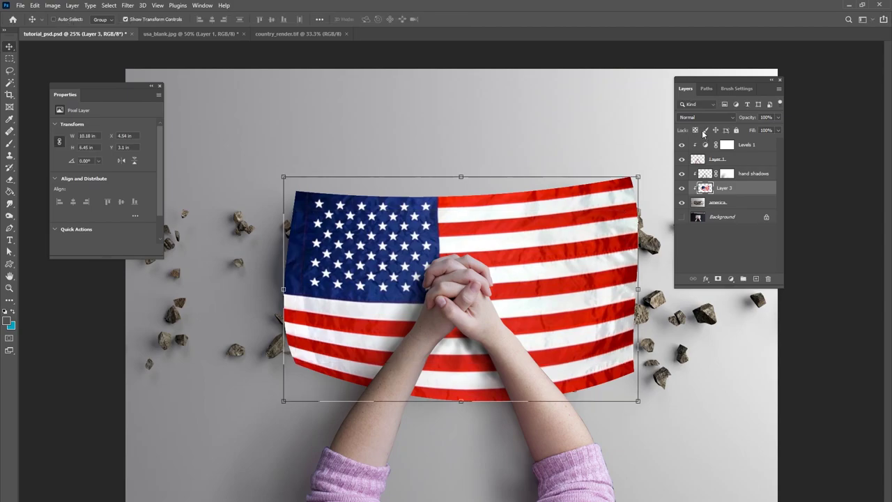
Set the flag layer's blend mode to Color and its opacity to 20%.
left_click(705, 117)
left_click(693, 334)
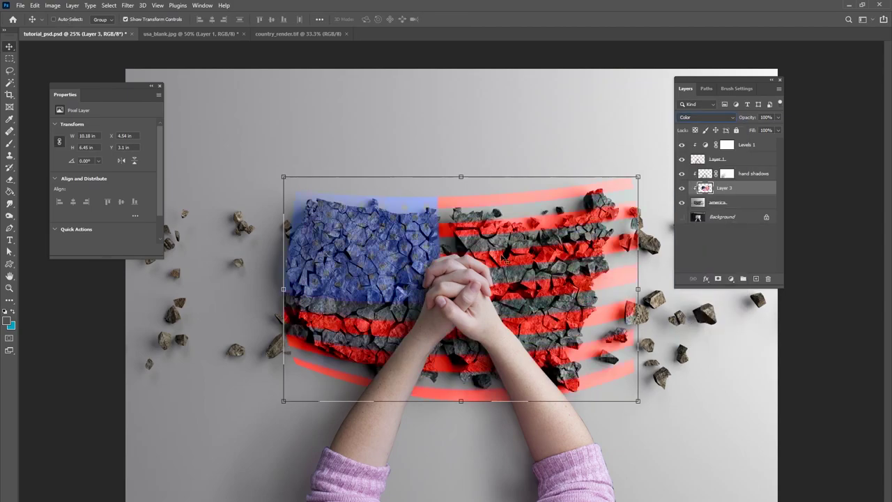
left_click(687, 118)
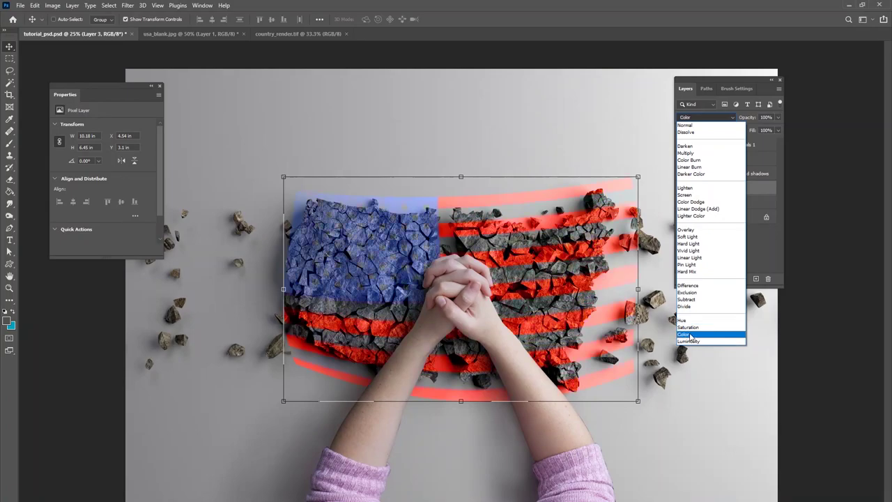
left_click(693, 334)
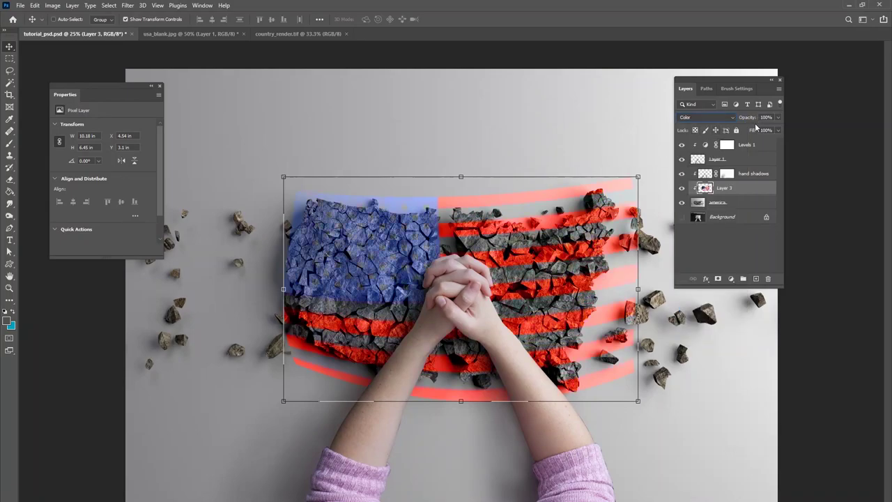
left_click_drag(780, 119, 767, 130)
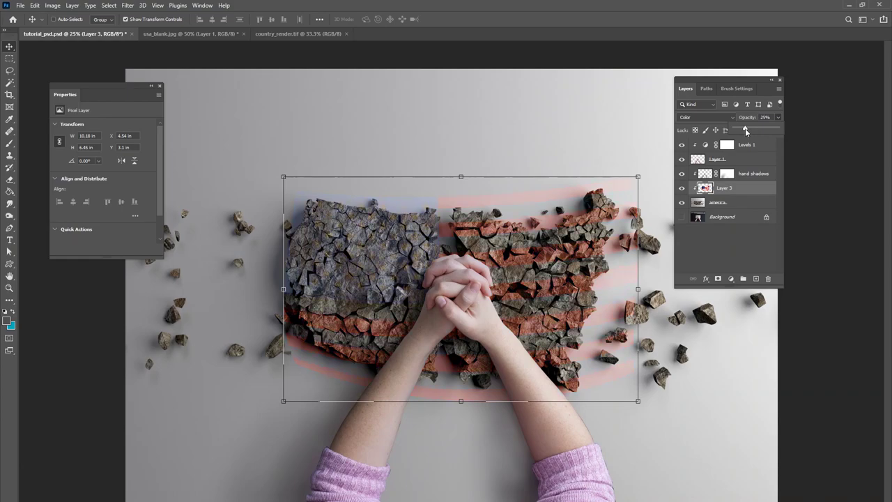
left_click_drag(747, 130, 748, 130)
Add a mask to the flag layer and paint out its tint on the background around the map with a 193 px black brush at 19% flow.
left_click(718, 278)
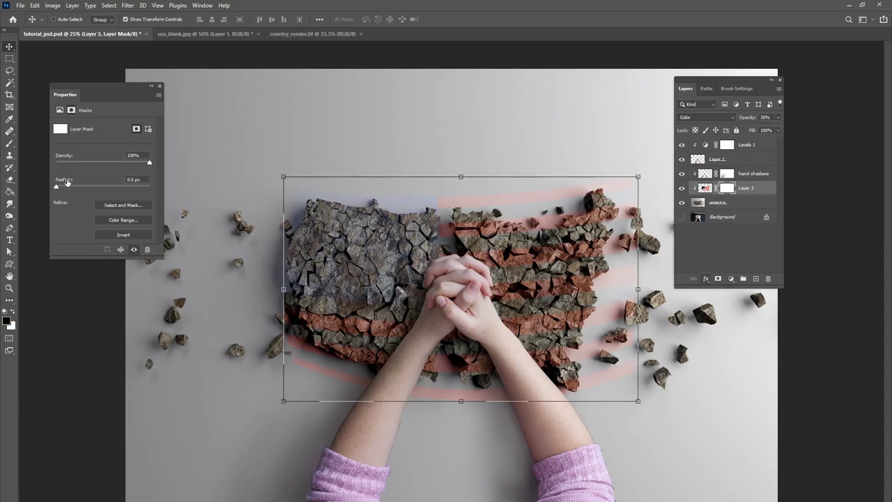
left_click(8, 143)
left_click(272, 19)
right_click(448, 170)
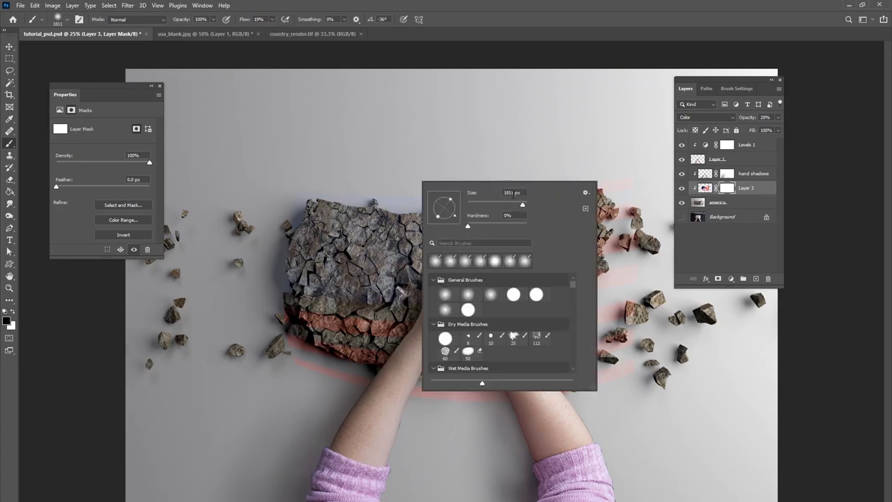
left_click_drag(525, 203, 499, 203)
left_click(368, 192)
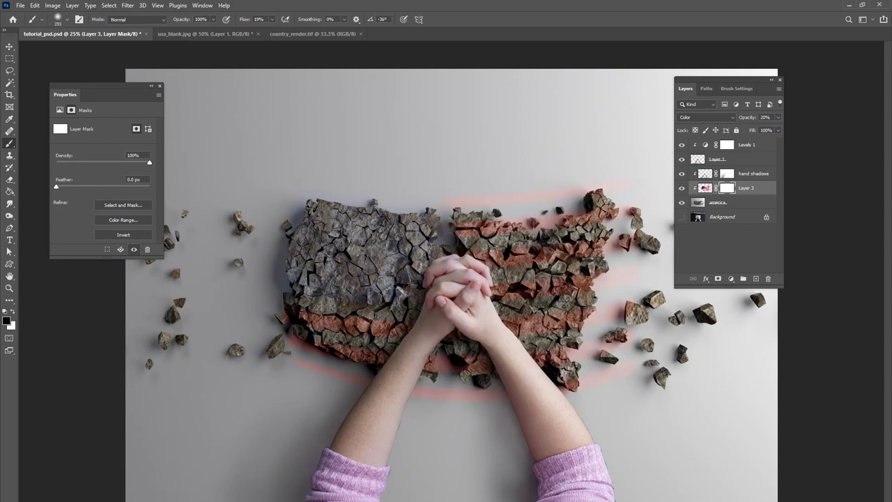
mouse_move(499, 196)
left_mouse_down()
mouse_move(461, 204)
mouse_move(532, 222)
mouse_move(579, 200)
mouse_move(516, 197)
mouse_move(539, 185)
mouse_move(583, 189)
mouse_move(621, 167)
mouse_move(621, 271)
mouse_move(623, 261)
mouse_move(661, 283)
mouse_move(628, 264)
mouse_move(600, 282)
mouse_move(617, 315)
mouse_move(592, 326)
mouse_move(568, 363)
mouse_move(594, 370)
mouse_move(610, 395)
mouse_move(603, 377)
mouse_move(614, 325)
left_mouse_up()
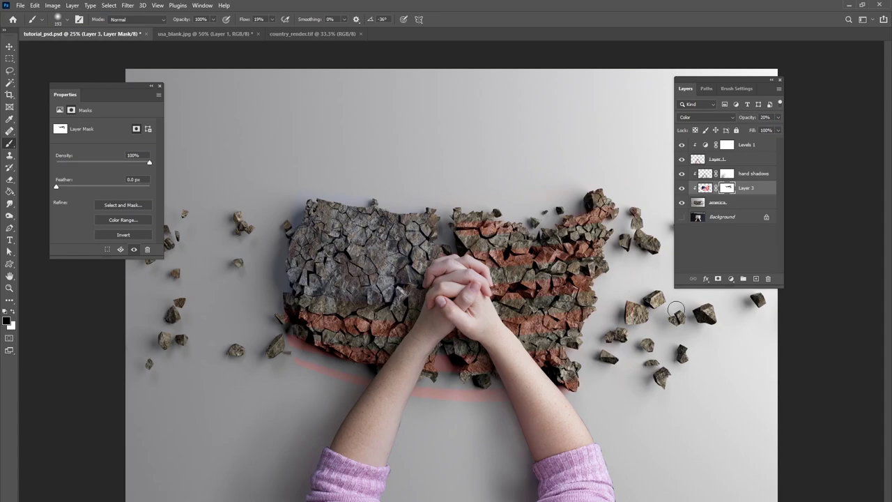
mouse_move(453, 380)
left_mouse_down()
mouse_move(440, 364)
mouse_move(454, 360)
mouse_move(432, 399)
left_mouse_up()
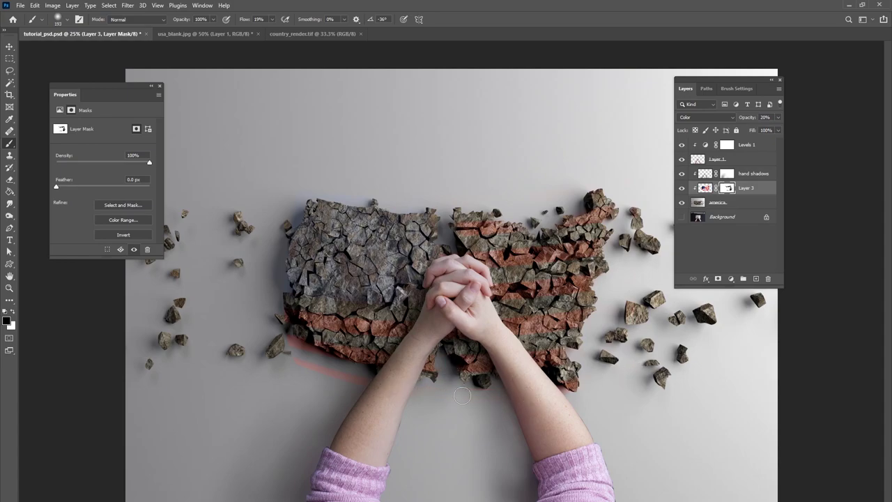
mouse_move(334, 383)
left_mouse_down()
mouse_move(267, 356)
mouse_move(334, 362)
mouse_move(293, 340)
mouse_move(274, 278)
mouse_move(285, 275)
mouse_move(286, 218)
mouse_move(305, 192)
left_mouse_up()
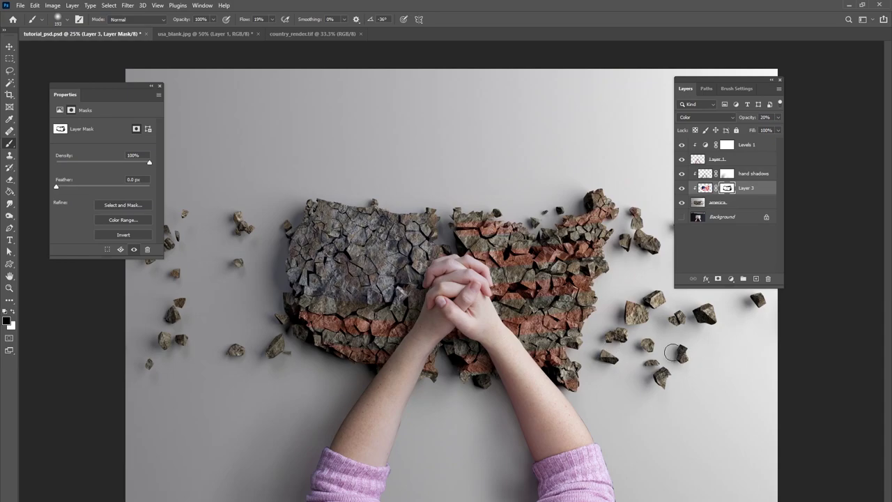
Load the flag layer's outline as a selection and copy the flag to a new layer in Normal mode at 100% opacity.
left_click(705, 189, "ctrl")
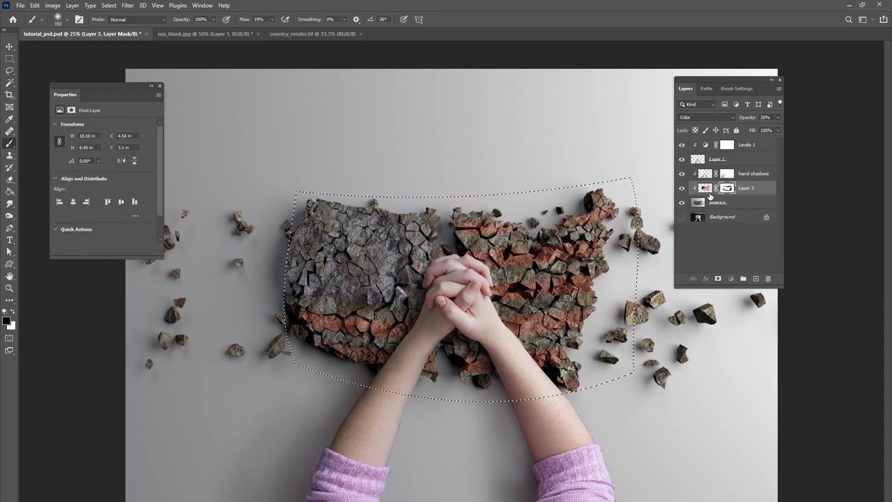
left_click(705, 189)
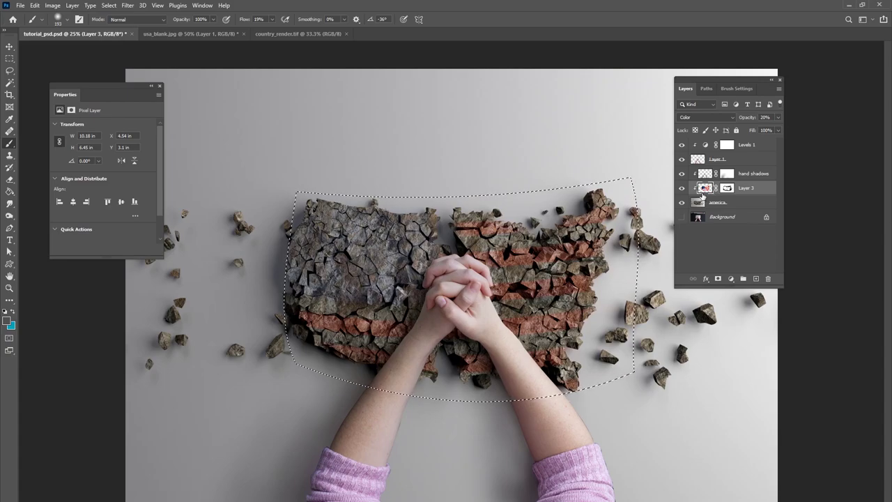
key("shift+alt+n")
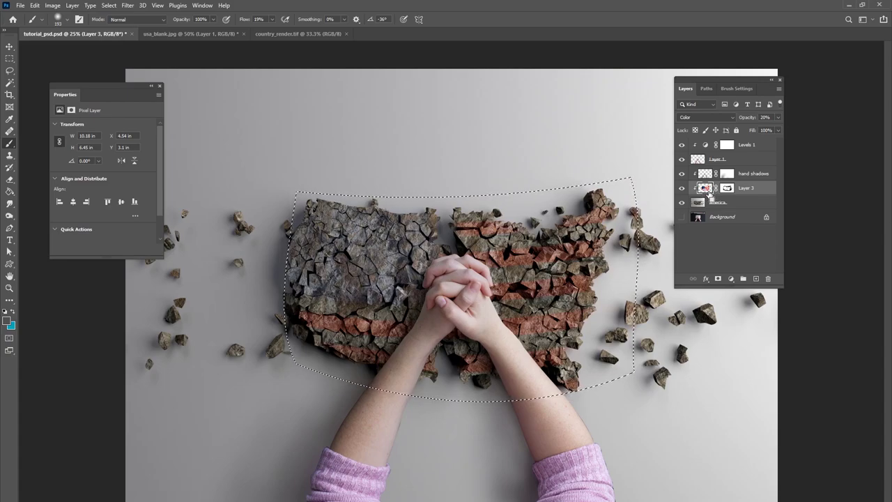
key("ctrl+j")
left_click(9, 47)
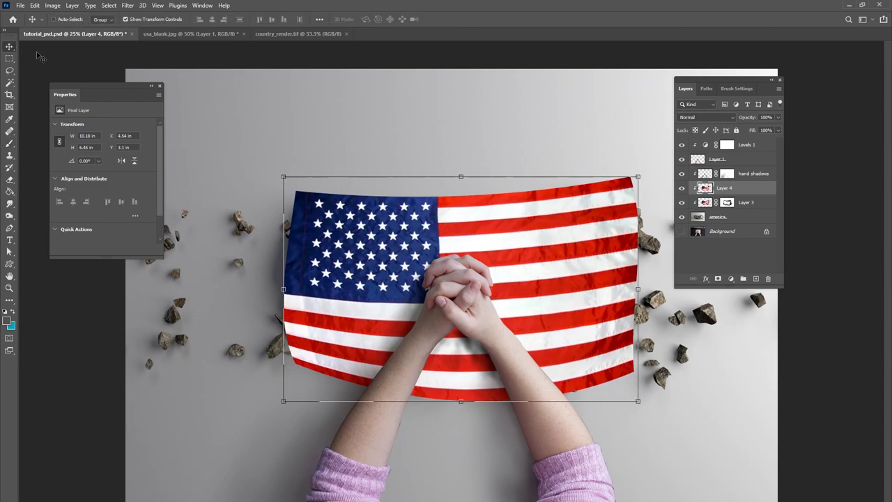
Select the flag's white stars and stripes with the Magic Wand at tolerance 13 and mask the copied flag layer to them.
right_click(10, 82)
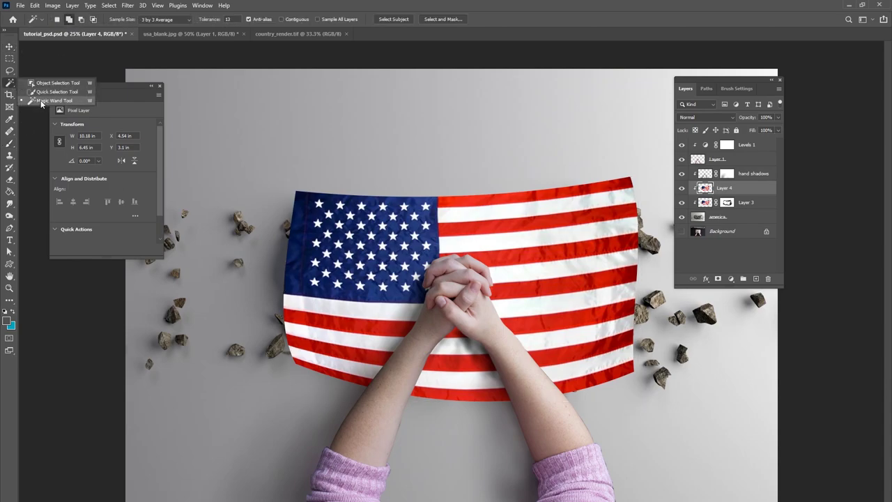
left_click(49, 101)
left_click(361, 224)
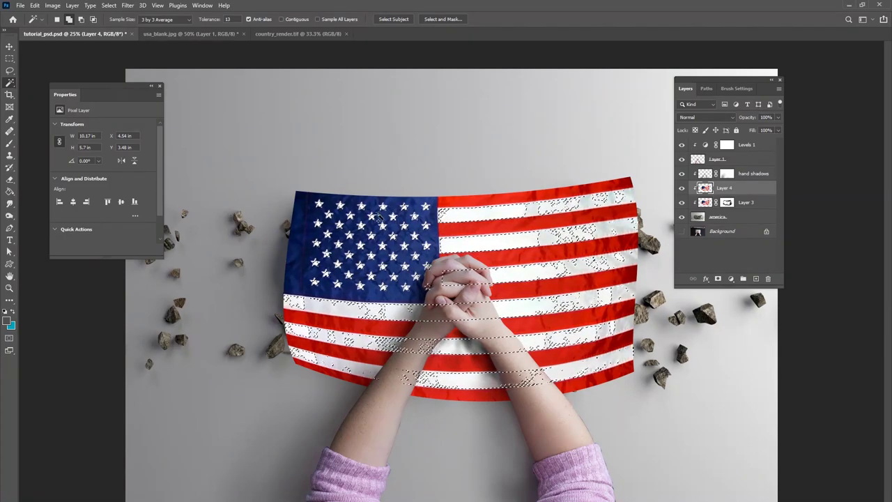
left_click(718, 279)
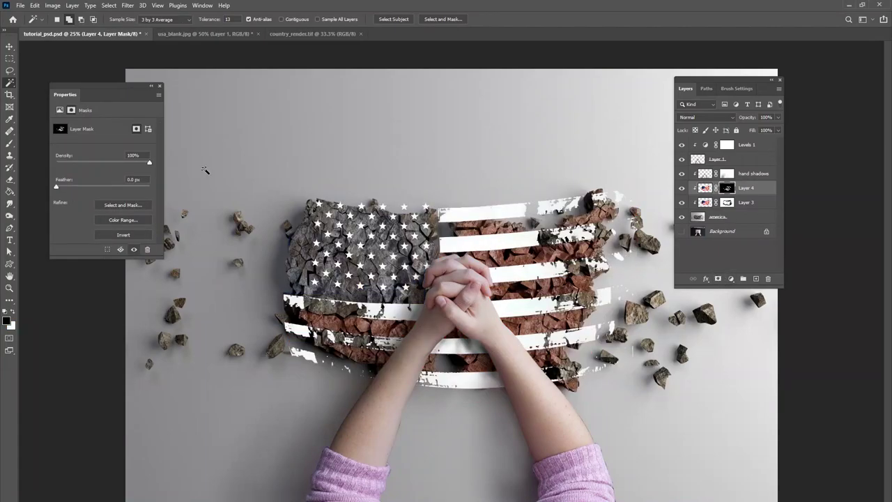
Paint out the white stripes on the copied flag's mask with a 369 px black brush at 60% flow, keeping the stars.
left_click(10, 142)
left_click(272, 19)
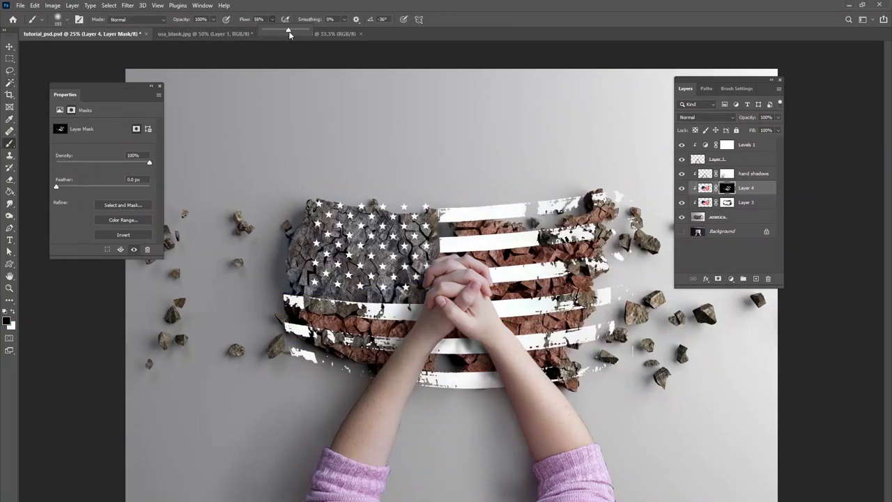
mouse_move(441, 229)
left_mouse_down()
mouse_move(448, 241)
mouse_move(450, 216)
mouse_move(472, 217)
mouse_move(478, 241)
left_mouse_up()
left_click(272, 20)
right_click(548, 244)
right_click(492, 215)
left_click_drag(585, 241, 591, 241)
mouse_move(490, 239)
left_mouse_down()
mouse_move(505, 210)
mouse_move(523, 307)
mouse_move(492, 300)
mouse_move(397, 341)
mouse_move(299, 313)
mouse_move(300, 352)
mouse_move(426, 376)
mouse_move(375, 392)
mouse_move(509, 311)
mouse_move(558, 307)
mouse_move(617, 258)
mouse_move(610, 388)
mouse_move(617, 222)
mouse_move(599, 198)
mouse_move(487, 189)
mouse_move(644, 249)
left_mouse_up()
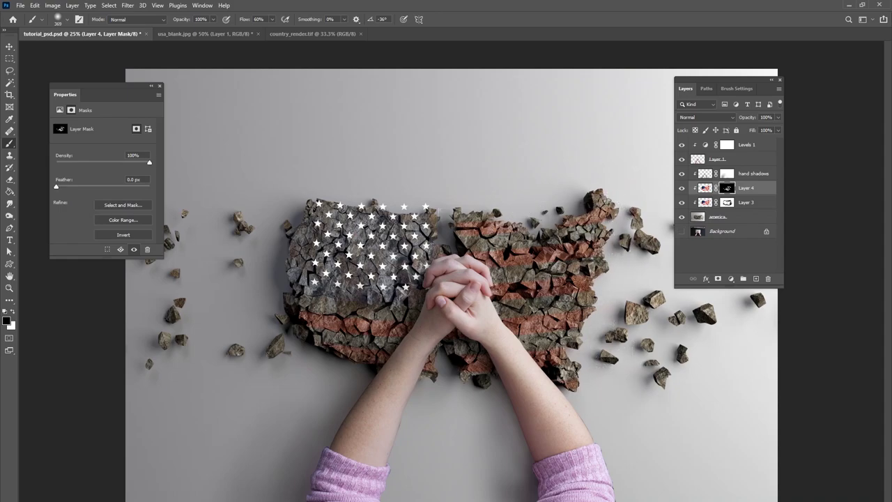
Mask out the stars overhanging the map's upper edge with a small 44 px brush.
right_click(439, 189)
left_click(501, 213)
left_click_drag(407, 206, 405, 207)
Try Soft Light on the stars layer and set its blend mode to Overlay.
left_click(707, 117)
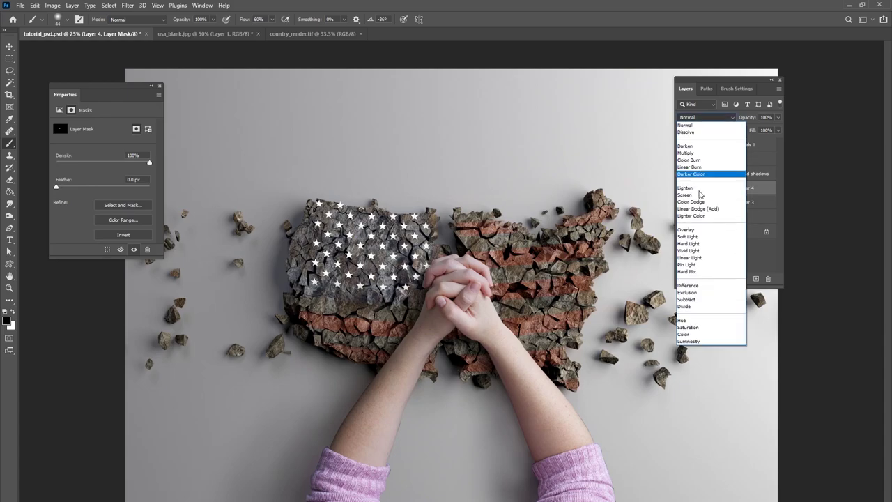
left_click(701, 233)
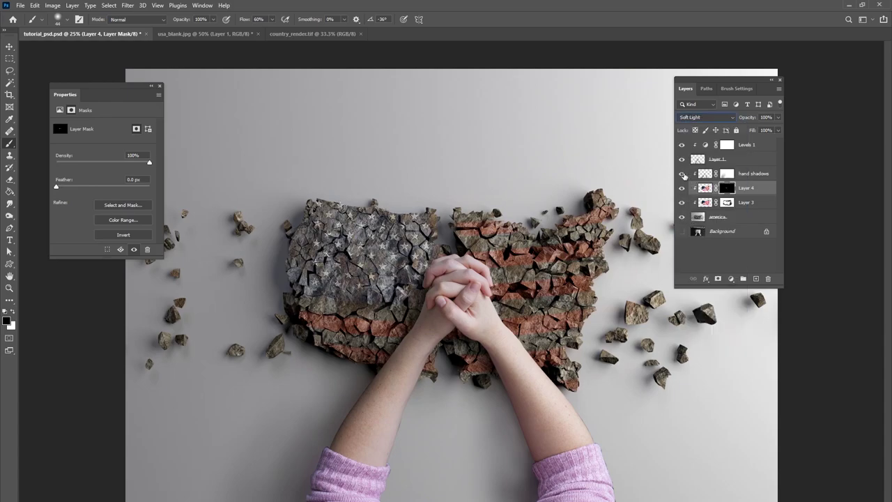
left_click(717, 118)
left_click(708, 231)
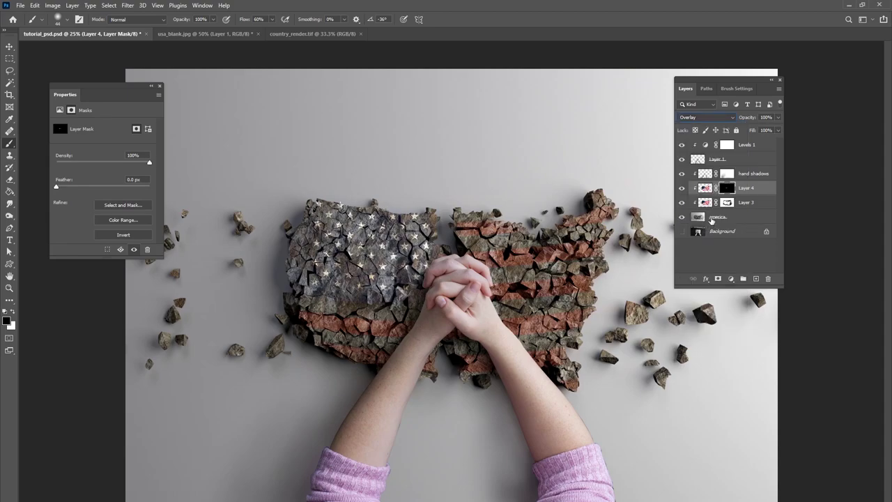
Set the stars layer's blend mode to Soft Light and compare the image with the layer hidden and shown.
left_click(726, 119)
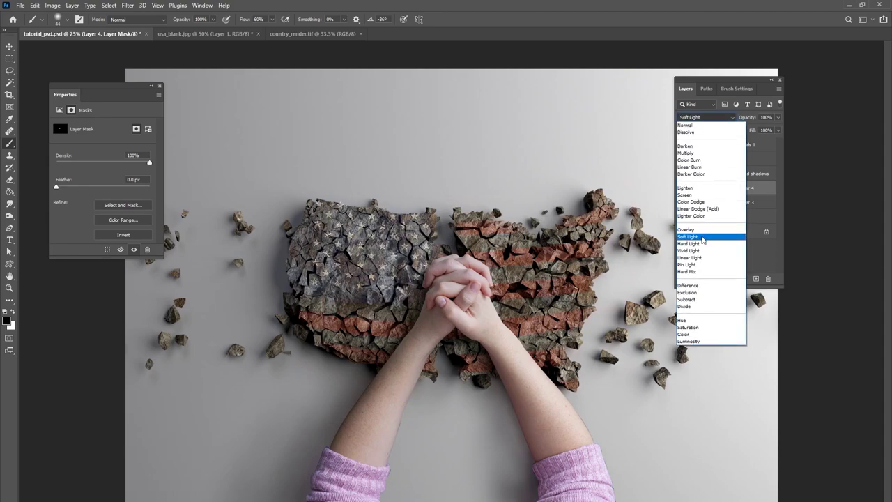
left_click(704, 233)
left_click(683, 189)
left_click(683, 189)
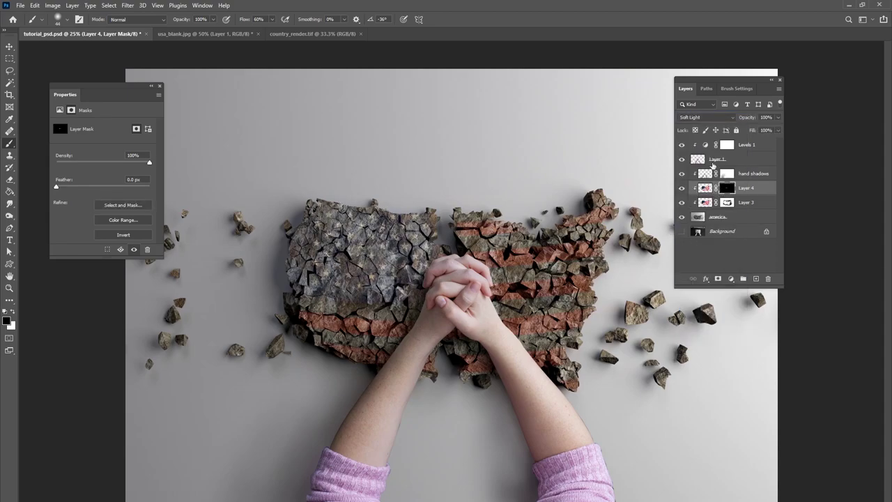
Duplicate the stars layer, clip the copy to the stone map, and lower its opacity to about 23%.
key("ctrl+j")
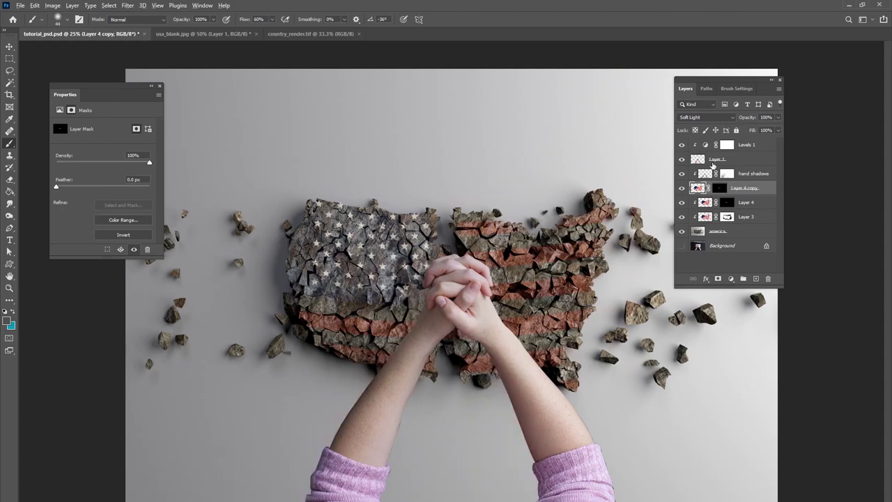
key("ctrl+alt+g")
left_click(681, 189)
left_click(681, 188)
left_click(778, 117)
left_click_drag(775, 128, 733, 131)
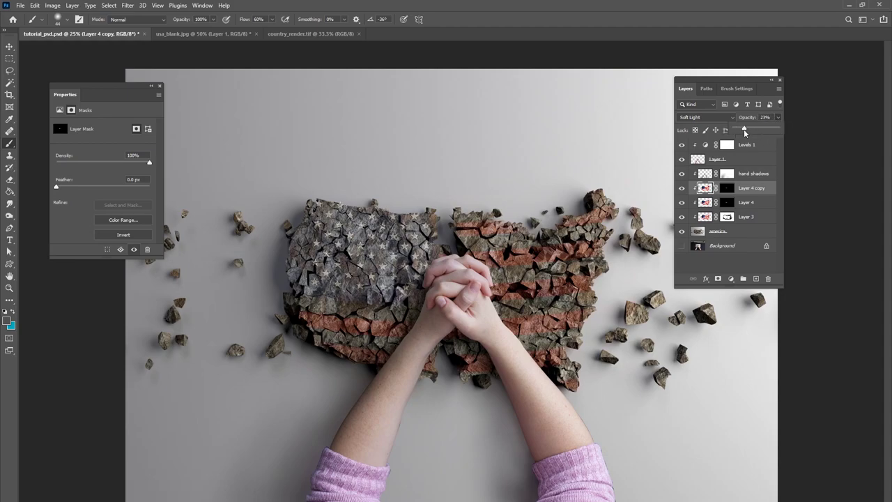
Apply the layer masks of both the stars layer and its copy.
right_click(729, 191)
left_click(757, 216)
right_click(728, 203)
left_click(756, 229)
Paint white (ffffff) over the pale stripes east of the hands on the stars layer with a soft 108 px brush at 16% flow.
right_click(648, 255)
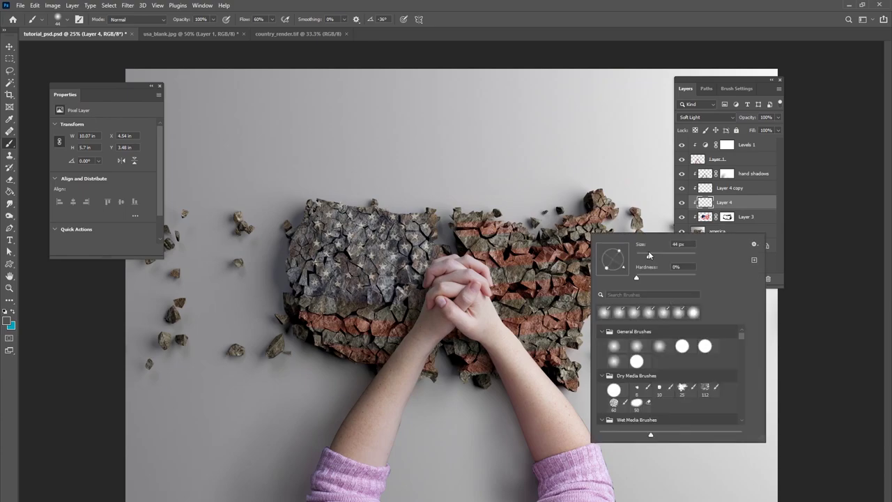
key("Return")
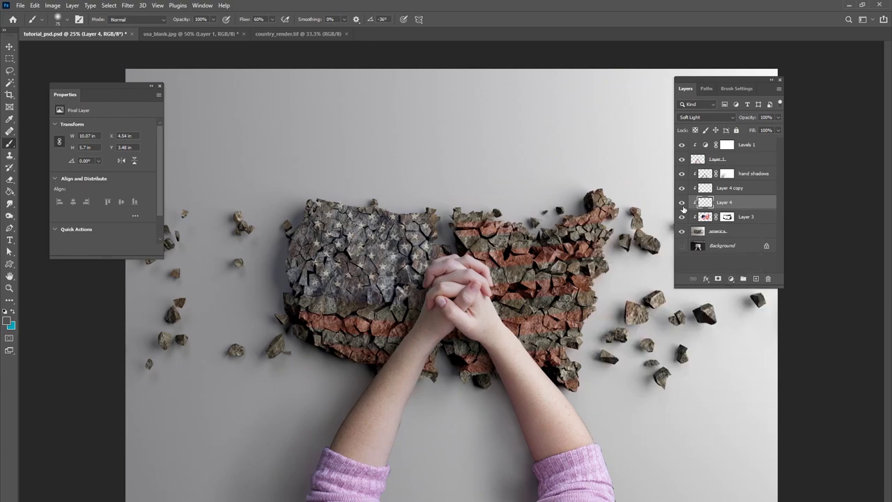
left_click(7, 322)
type("ffffff")
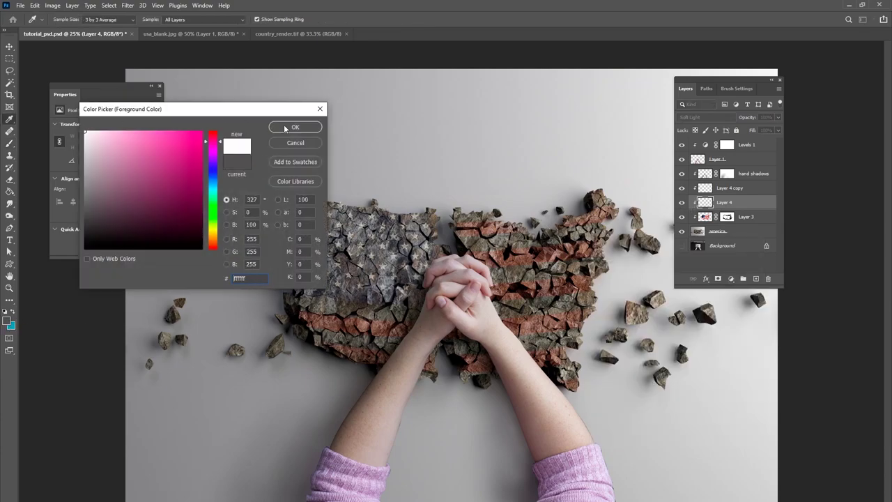
left_click(282, 128)
right_click(559, 246)
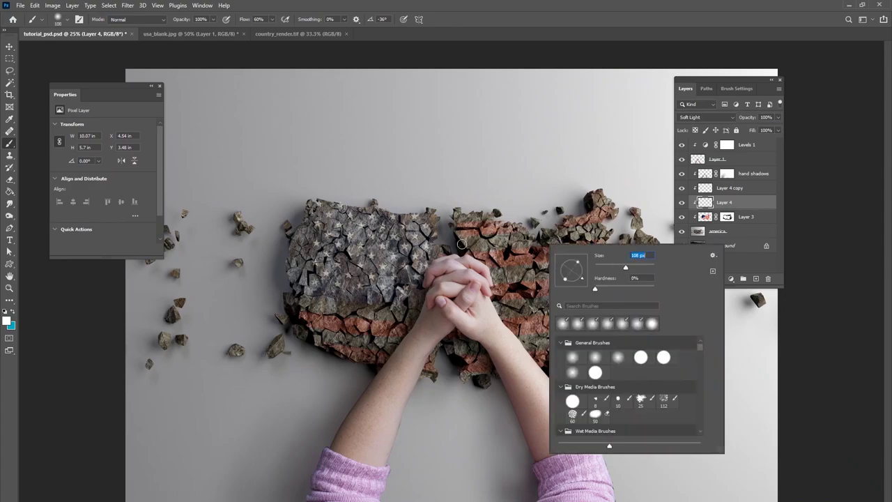
key("Return")
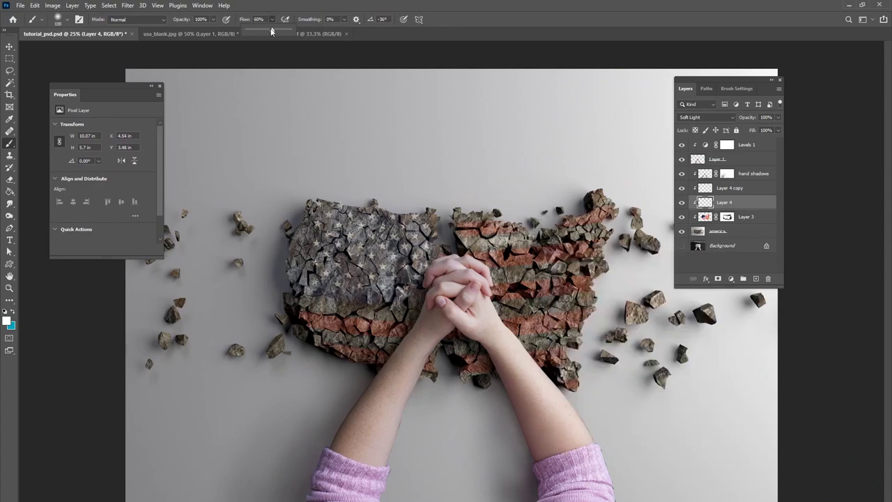
mouse_move(497, 309)
left_mouse_down()
mouse_move(595, 301)
mouse_move(584, 304)
left_mouse_up()
left_click_drag(497, 280, 627, 261)
left_click_drag(462, 249, 556, 239)
left_click_drag(466, 220, 560, 210)
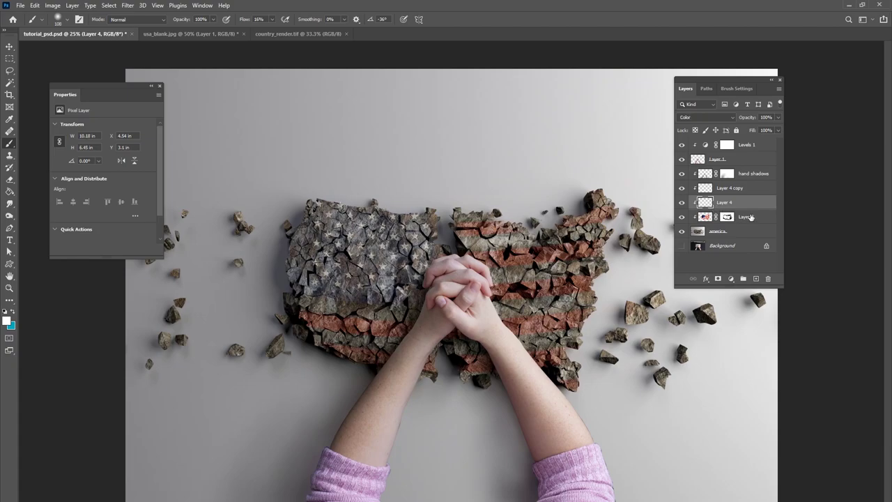
Check the stars layer's effect by toggling its visibility and fine-tune the opacity of its copy.
left_click(718, 216)
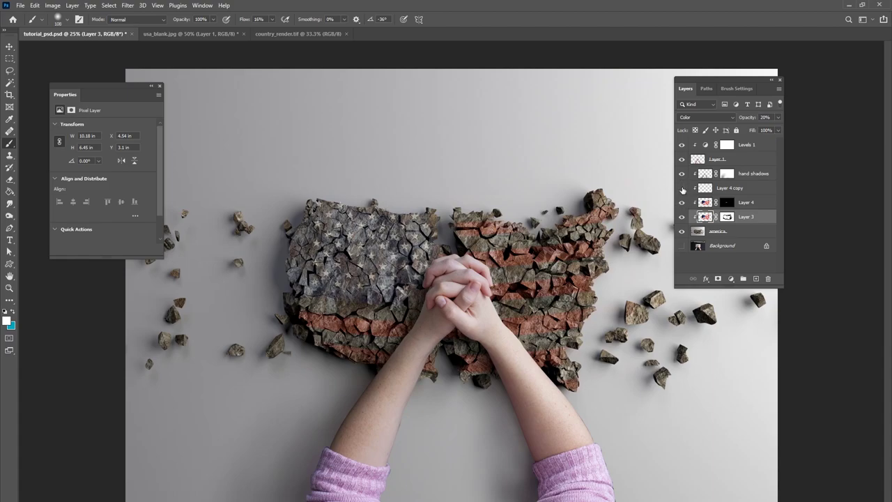
left_click(734, 187)
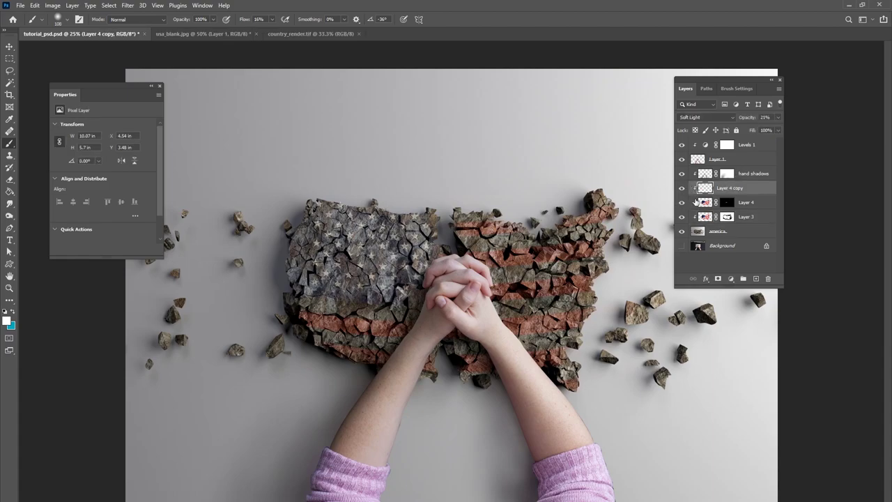
left_click(683, 202)
left_click(689, 202)
double_click(688, 200)
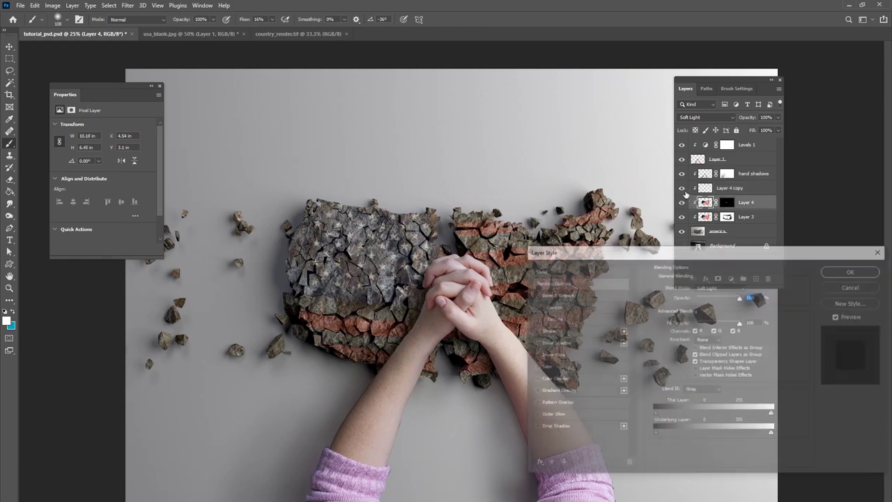
key("Escape")
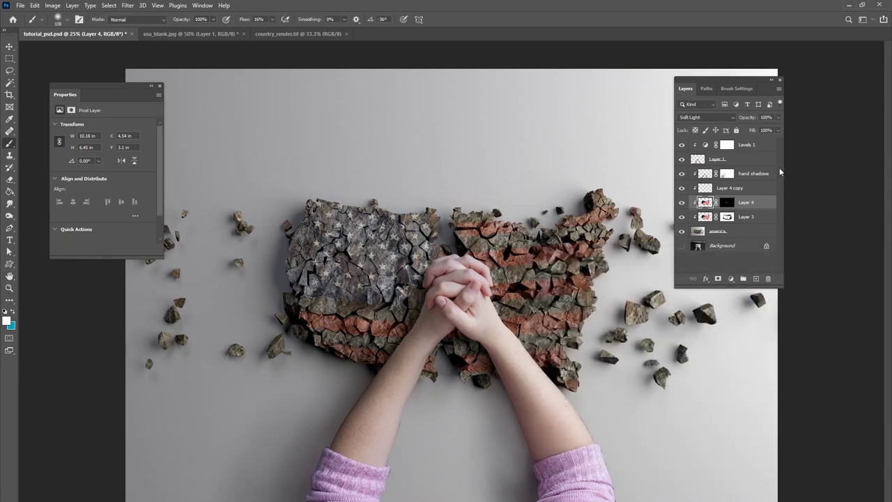
left_click(756, 187)
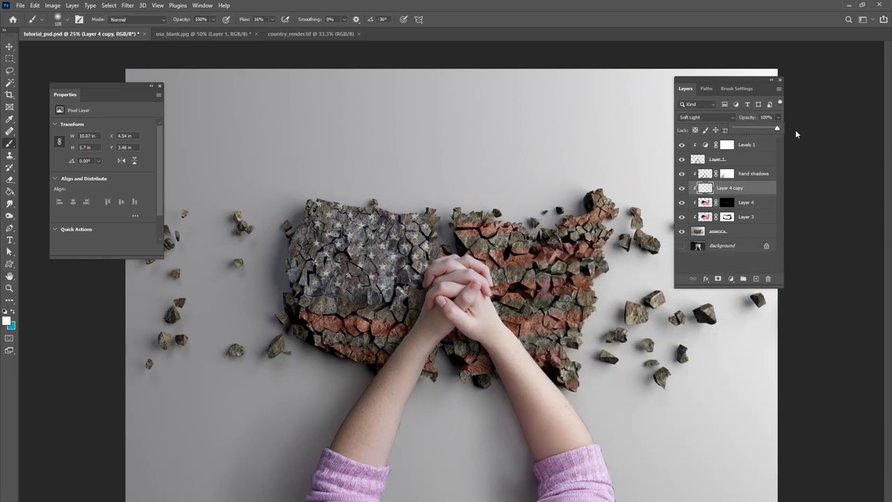
left_click_drag(742, 131, 744, 130)
Add a Brightness/Contrast adjustment clipped to the hands above their Levels adjustment, with brightness 13 and contrast 74.
left_click(751, 174)
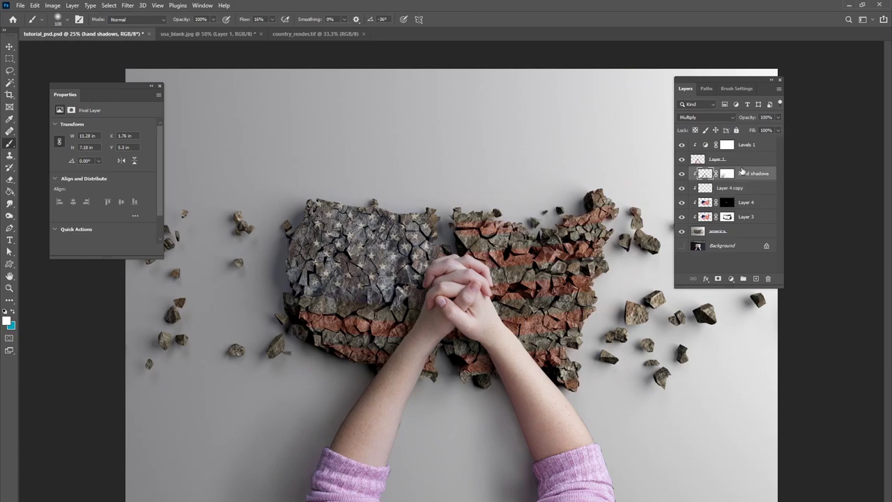
left_click(731, 278)
left_click(736, 315)
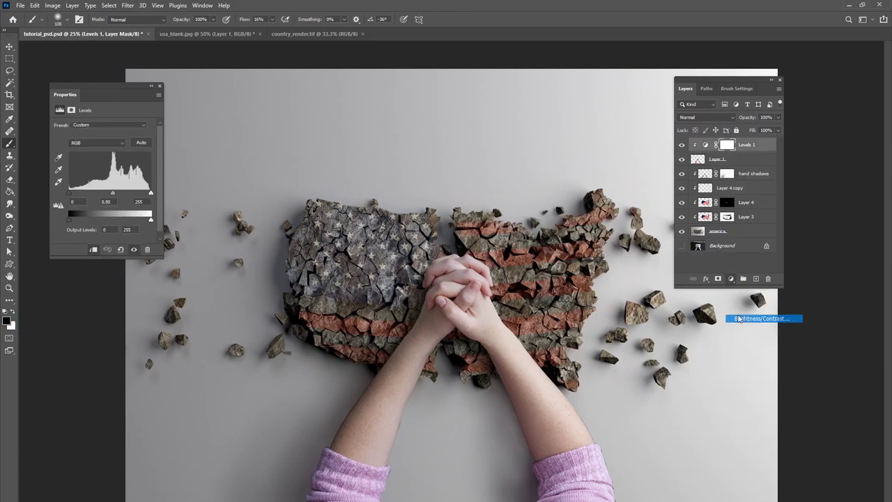
key("ctrl+alt+g")
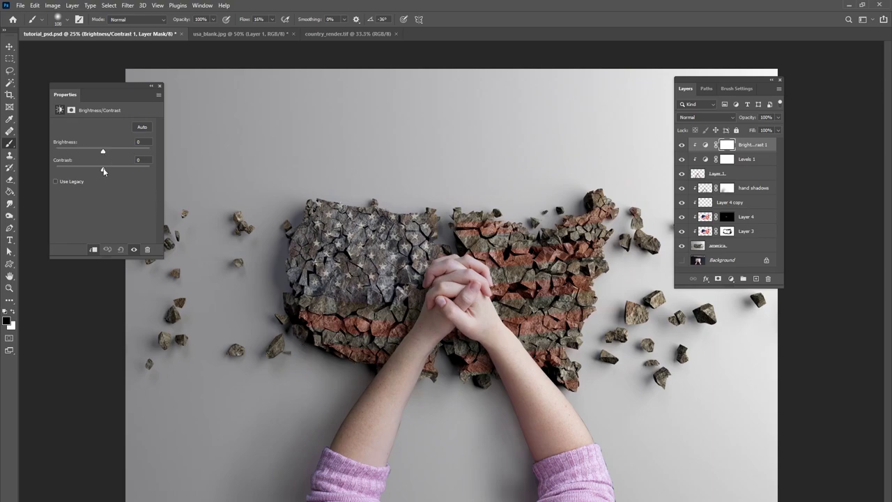
left_click_drag(103, 171, 134, 171)
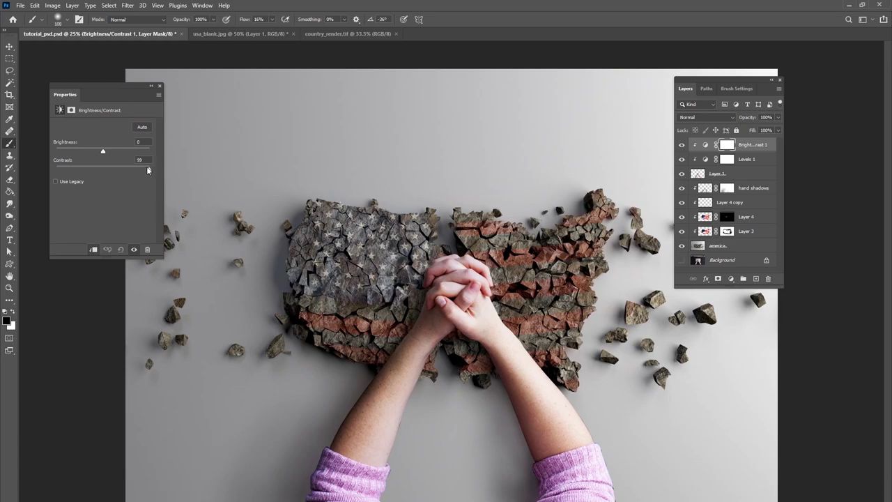
left_click_drag(104, 150, 106, 152)
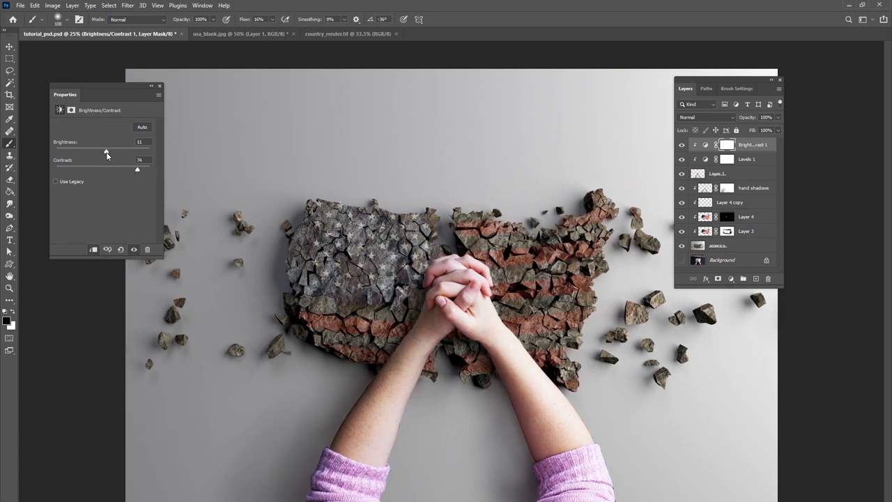
Add a Black & White adjustment clipped to the hands and lower its opacity to about 35%.
left_click(732, 278)
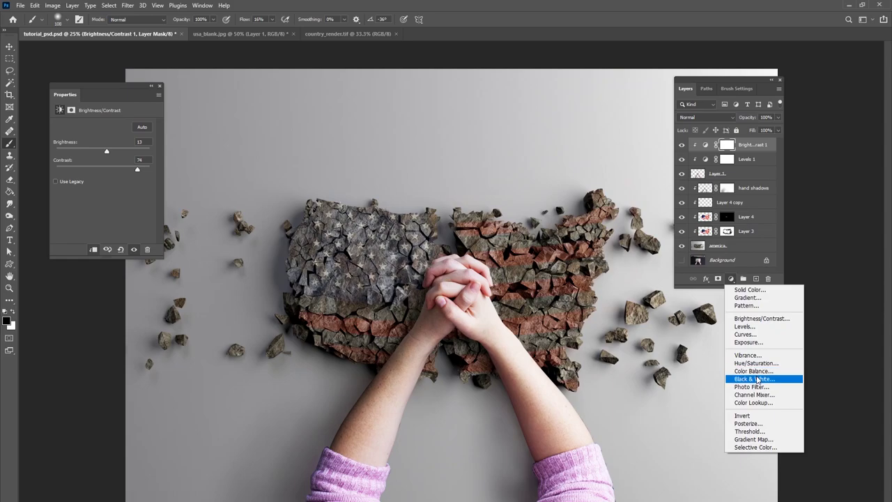
left_click(758, 380)
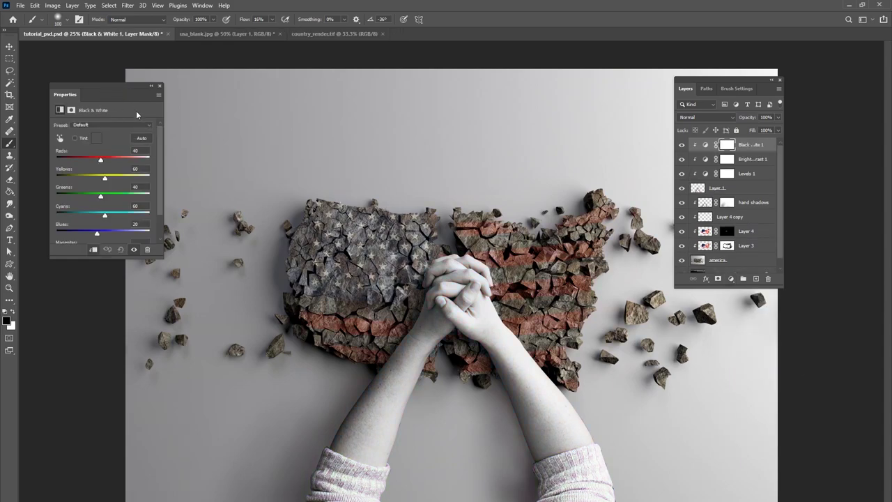
left_click(778, 117)
left_click_drag(778, 129, 745, 130)
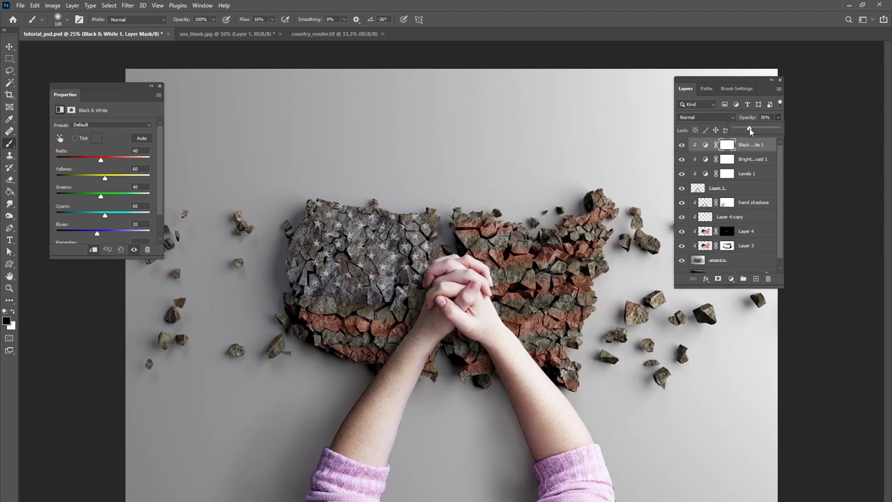
Set the hands' Brightness/Contrast to brightness -25 and contrast 38, and brush its mask over the hands with a soft 124 px black brush.
left_click(751, 161)
mouse_move(135, 171)
left_mouse_down()
mouse_move(116, 172)
mouse_move(97, 155)
left_mouse_up()
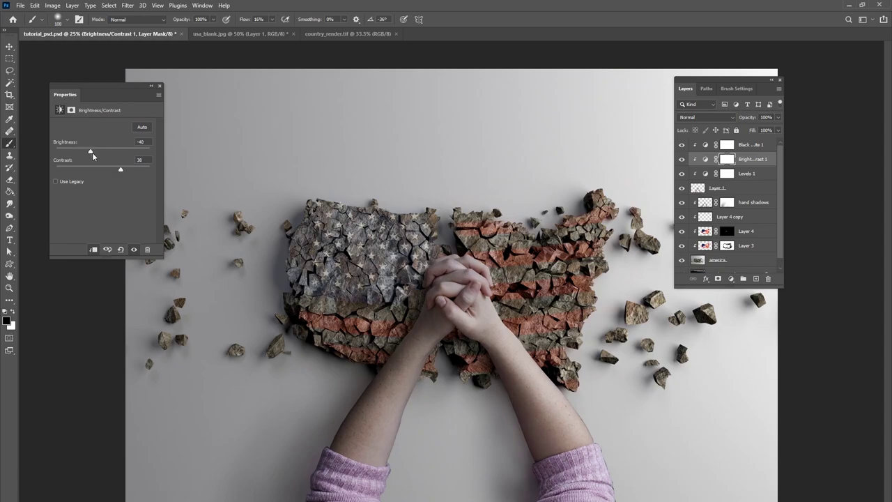
right_click(500, 272)
left_click_drag(595, 282, 597, 282)
left_click(470, 254)
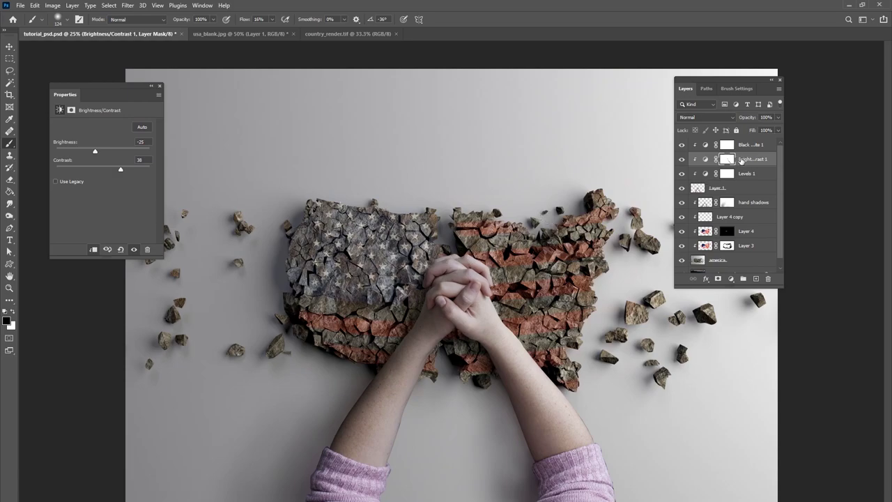
Lower the opacity of the hands' Black & White adjustment to 9%.
left_click(753, 144)
left_click(778, 117)
left_click_drag(761, 128, 738, 129)
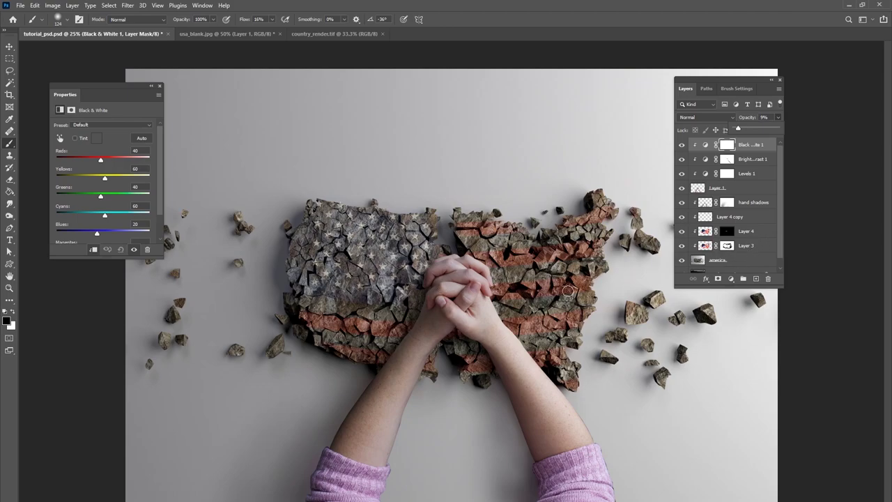
mouse_move(781, 148)
left_mouse_down()
mouse_move(781, 163)
mouse_move(781, 152)
left_mouse_up()
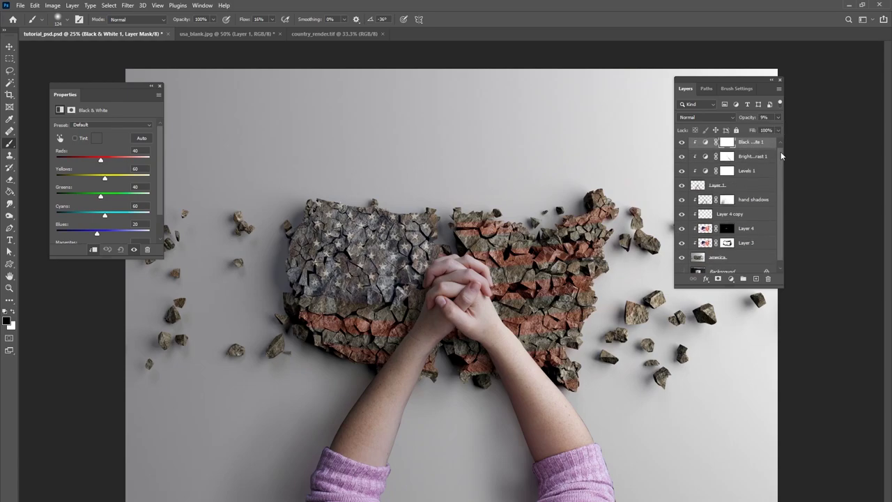